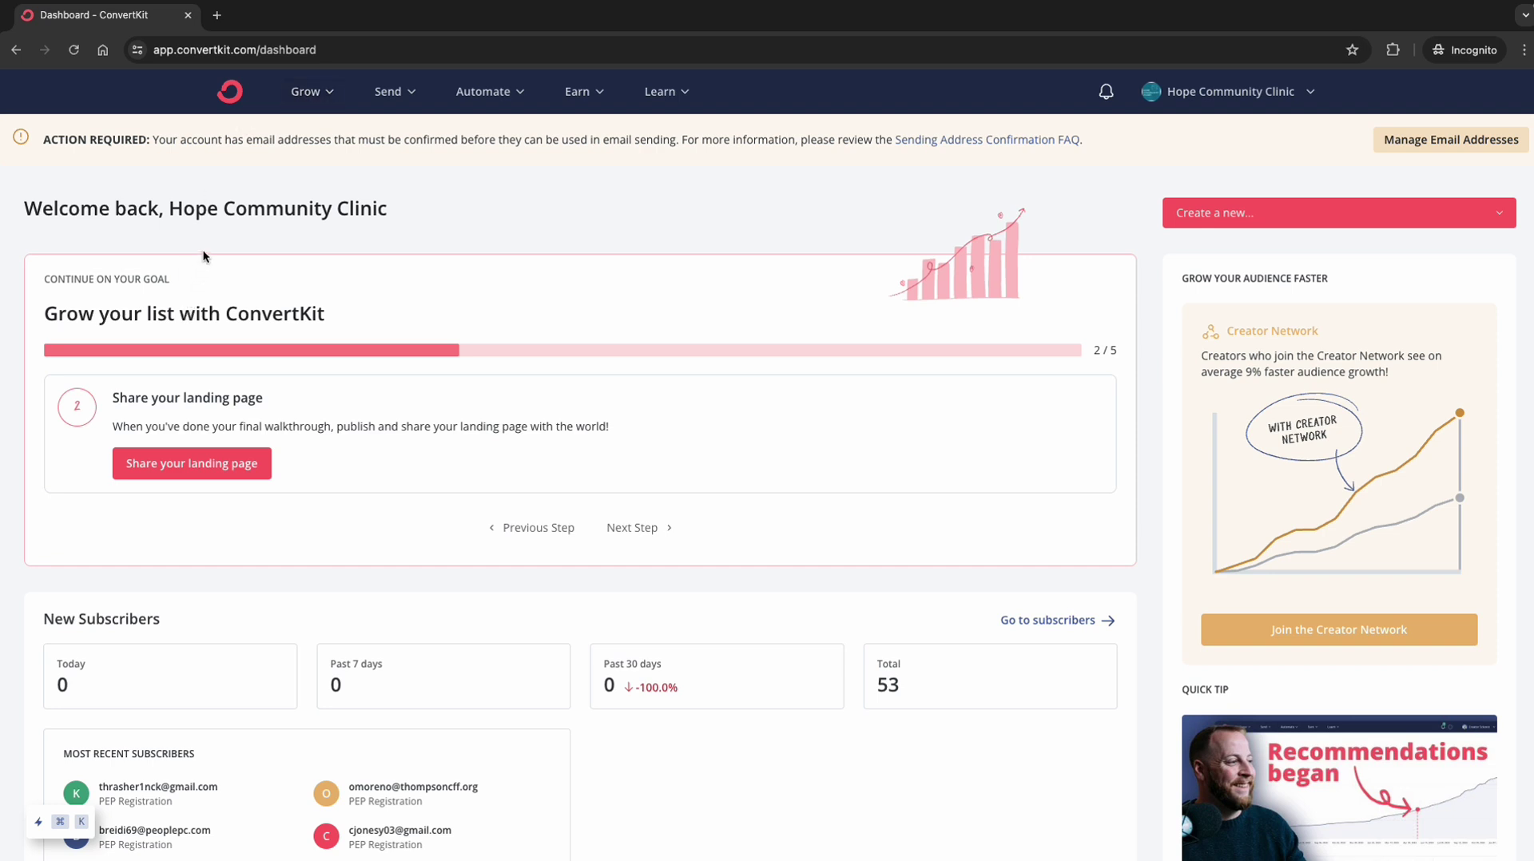
Step: Leave the Grow menu and create a new broadcast from Send > Broadcasts
{"action": "left_click", "coordinate": [323, 97]}
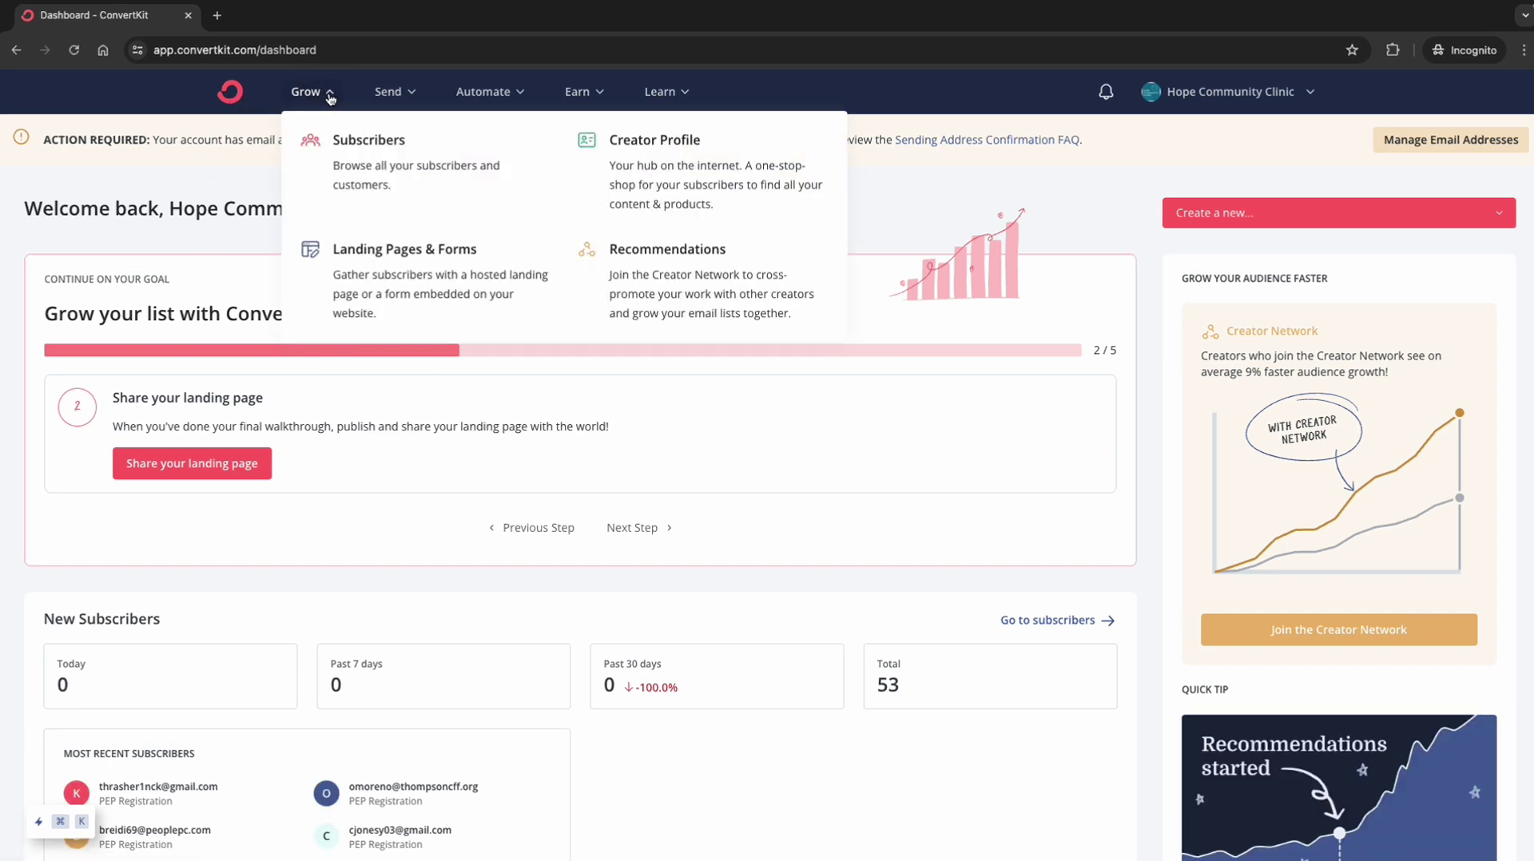
{"action": "left_click", "coordinate": [406, 101]}
{"action": "left_click", "coordinate": [450, 155]}
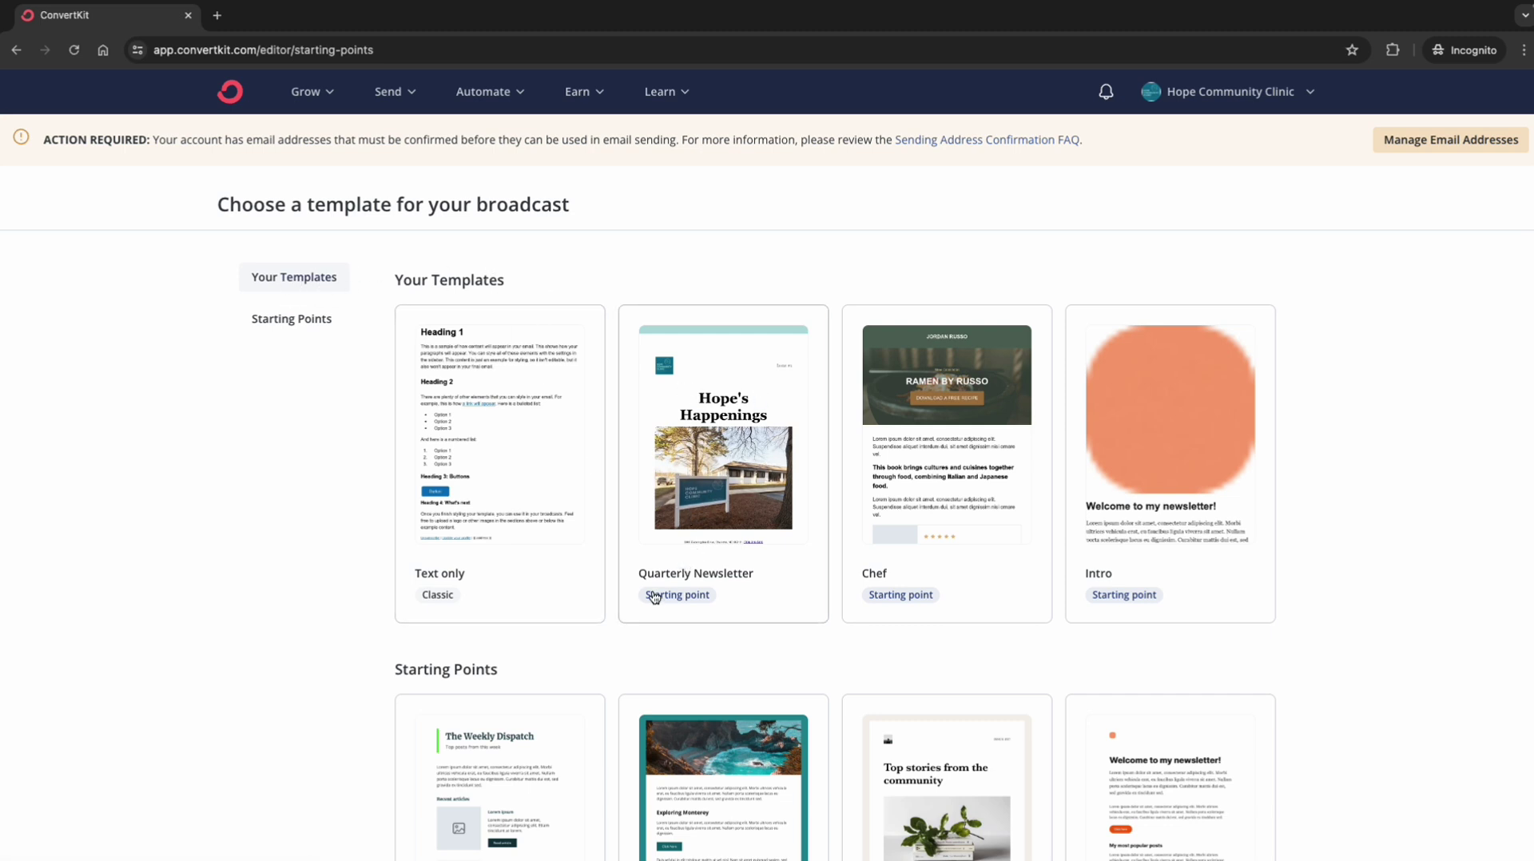
Step: Start from the Quarterly Newsletter template and set the subject to 'Hope's Happenings Issue 101'
{"action": "left_click", "coordinate": [727, 475]}
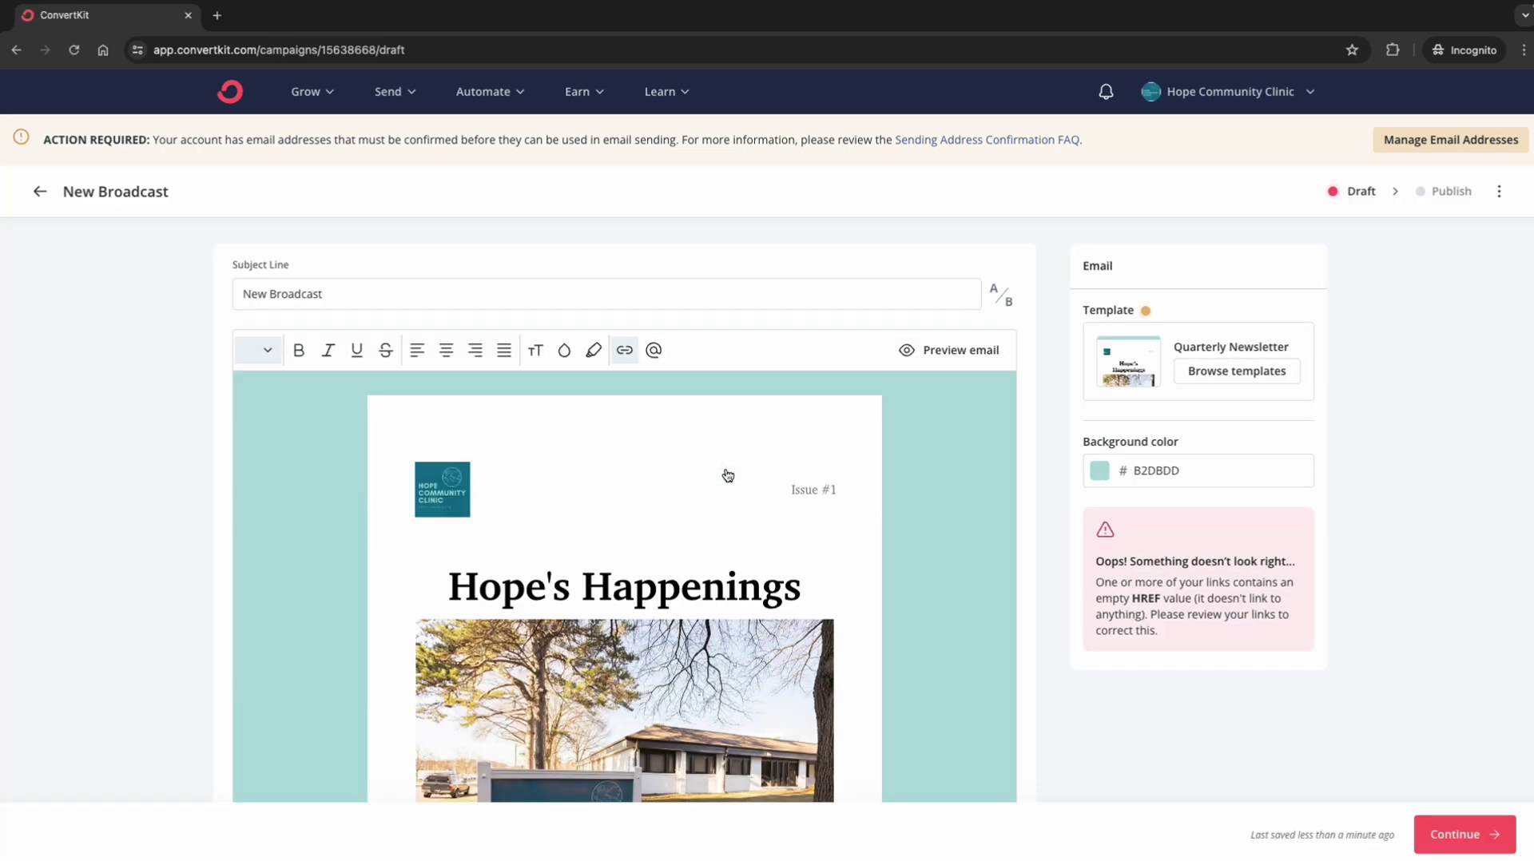
{"action": "left_click", "coordinate": [357, 295]}
{"action": "key", "text": "ctrl+a"}
{"action": "type", "text": "Hope's Happenings"}
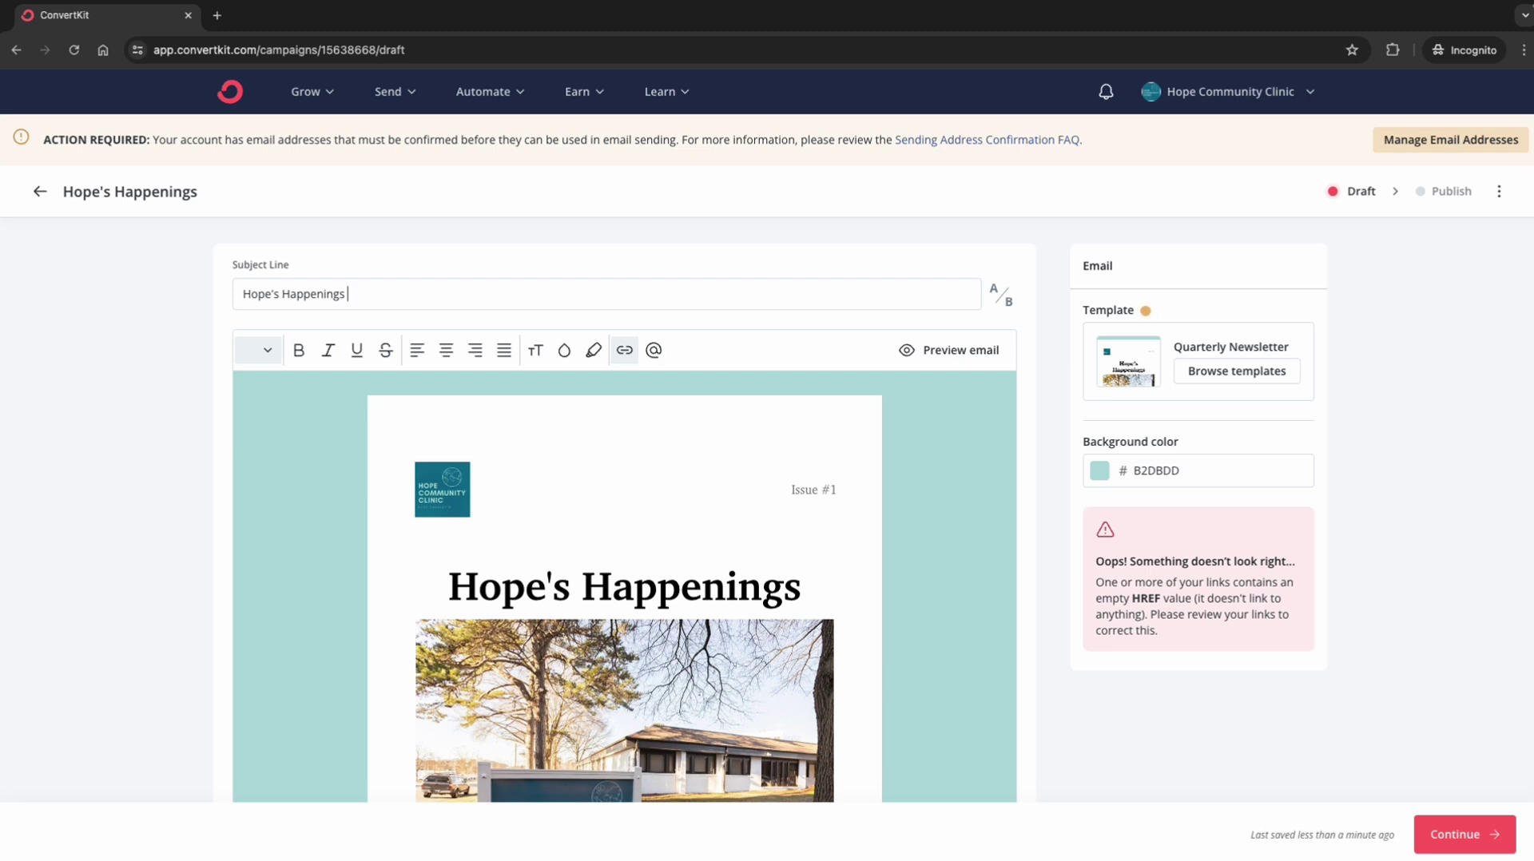
{"action": "mouse_move", "coordinate": [389, 432]}
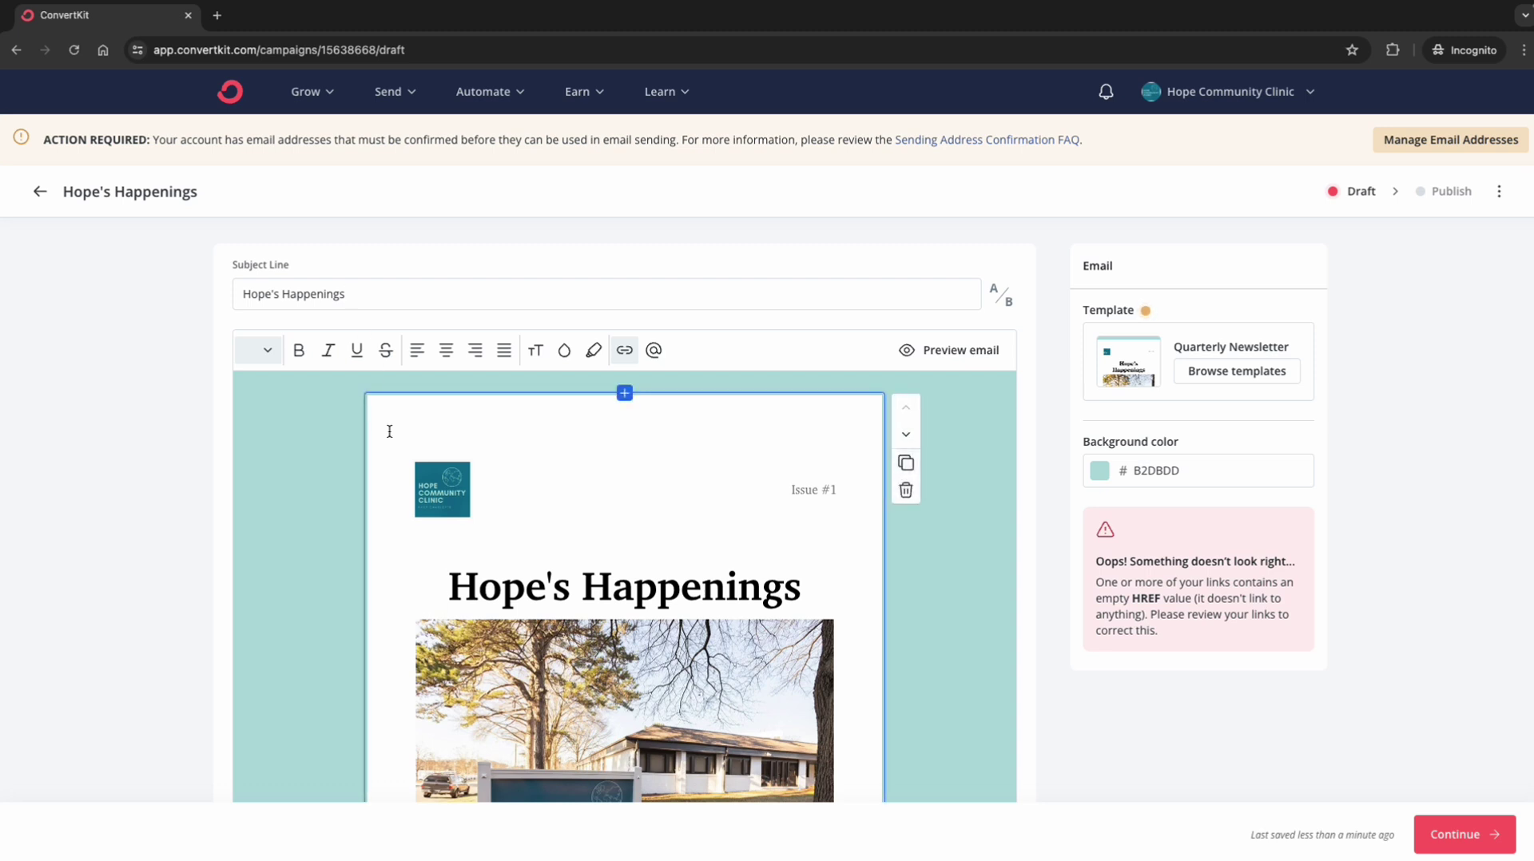
{"action": "type", "text": "Issue 101"}
Step: Edit the header label so it reads 'Issue #2343431', removing the stray 'w'
{"action": "scroll", "coordinate": [426, 612], "scroll_direction": "down", "scroll_amount": 1}
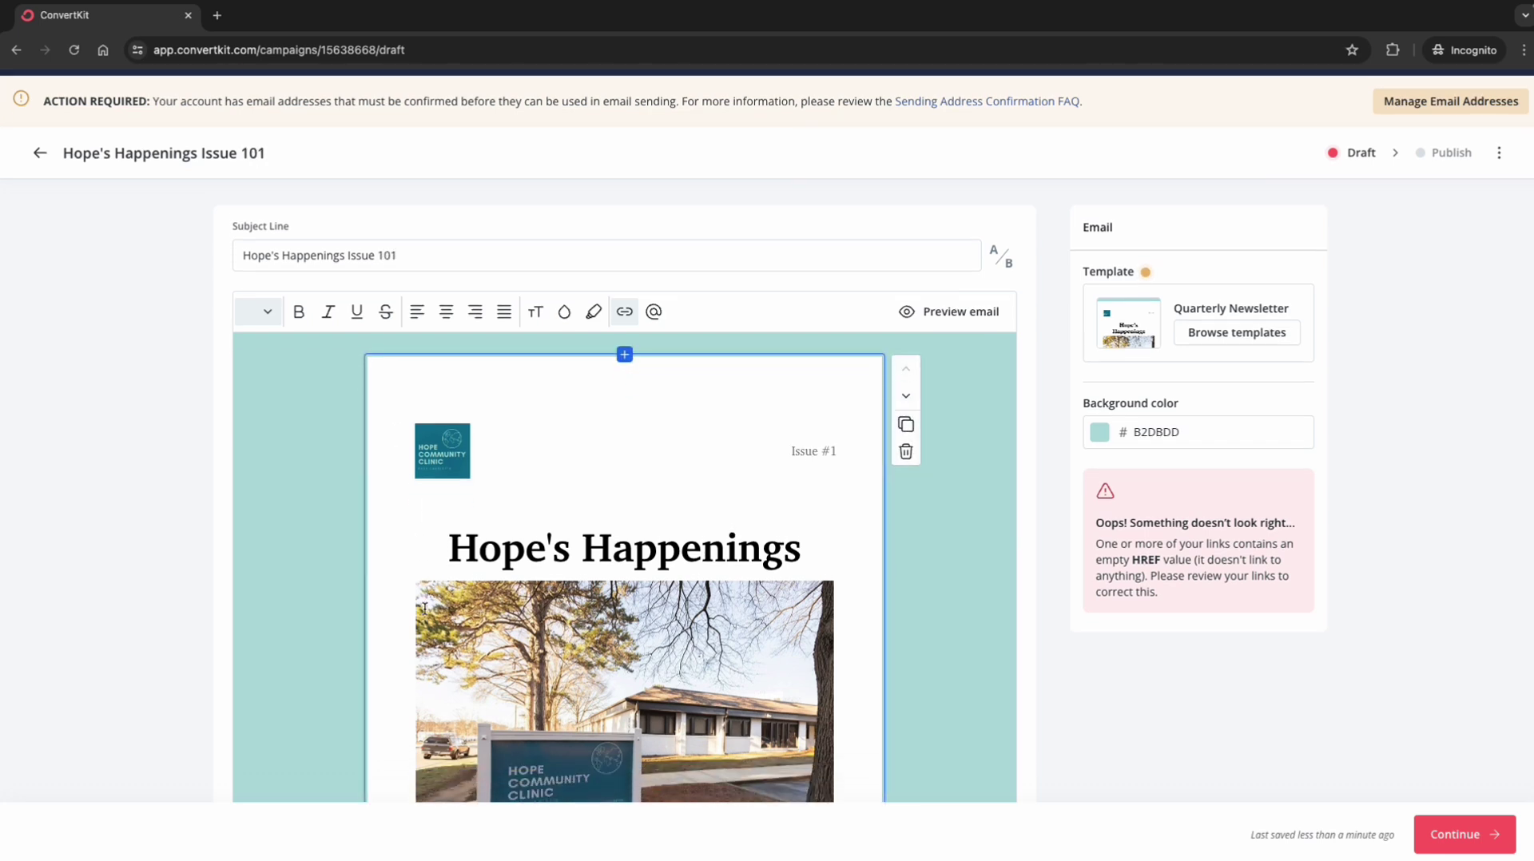
{"action": "scroll", "coordinate": [424, 609], "scroll_direction": "down", "scroll_amount": 3}
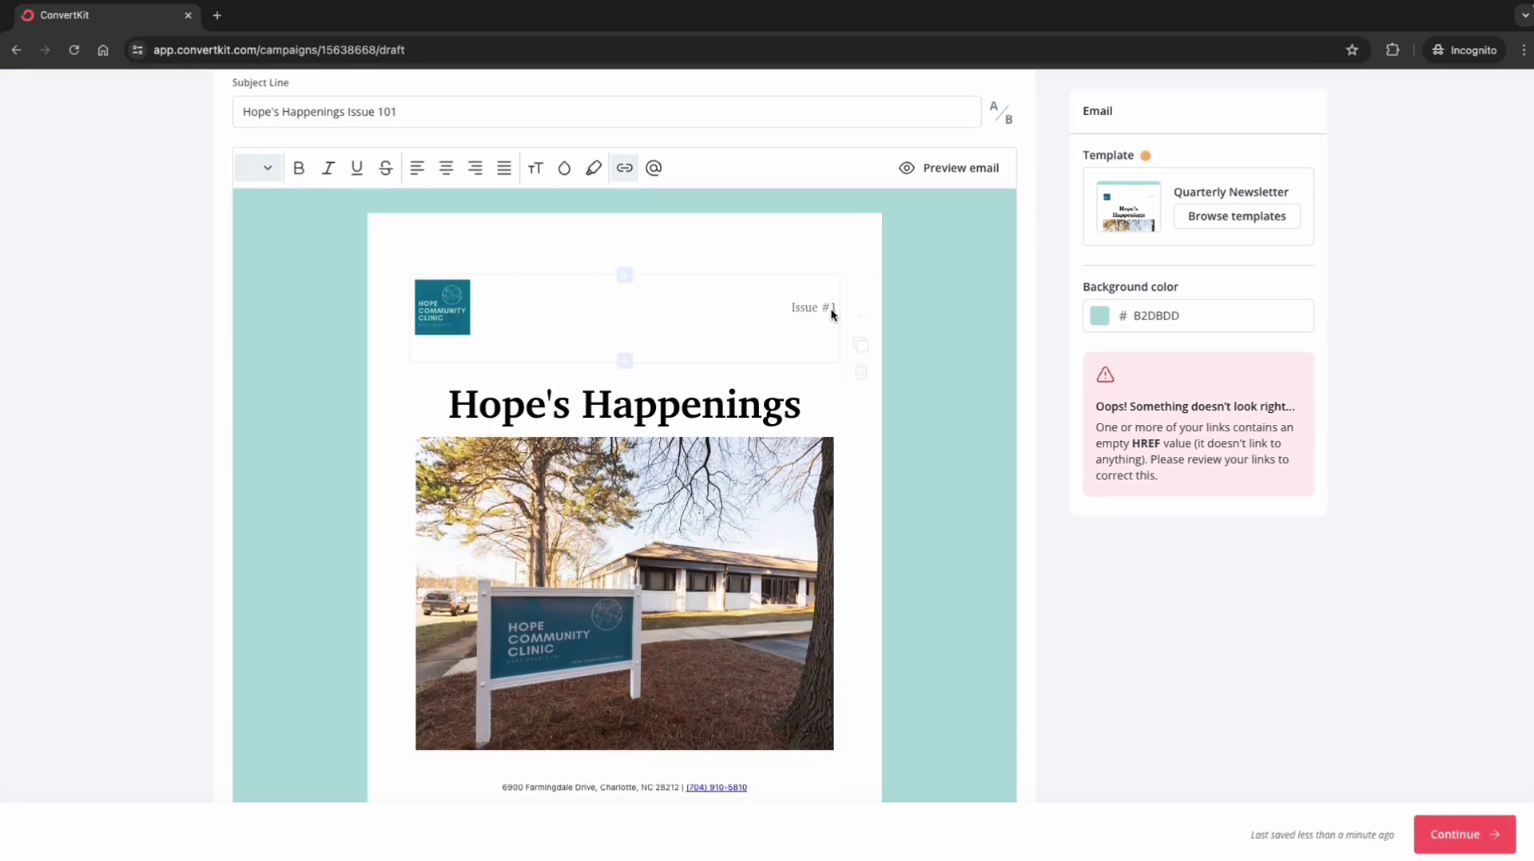
{"action": "left_click", "coordinate": [823, 309]}
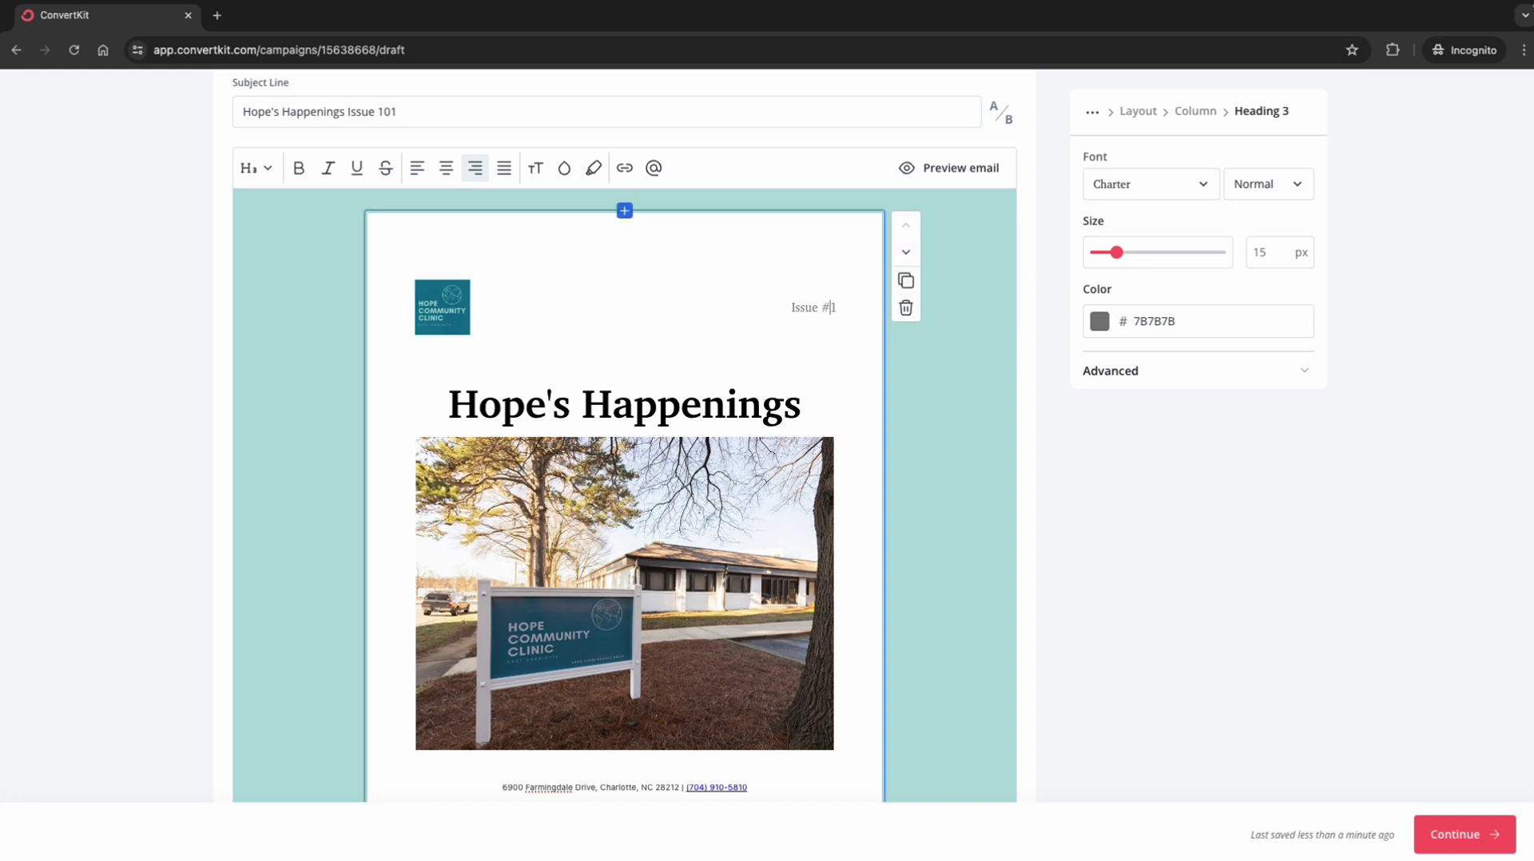
{"action": "type", "text": "234343w"}
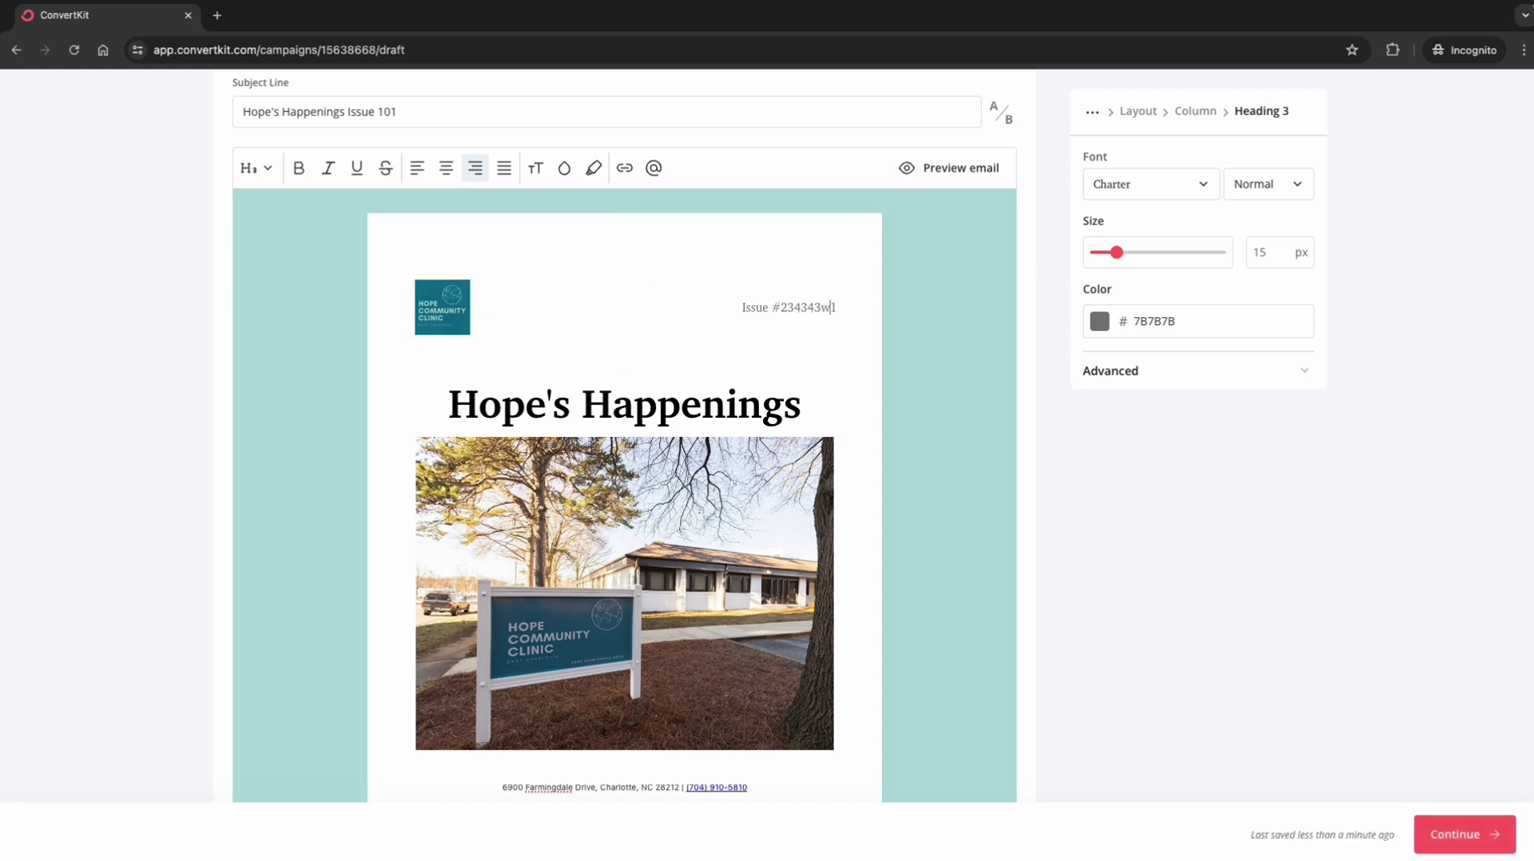
{"action": "key", "text": "BackSpace"}
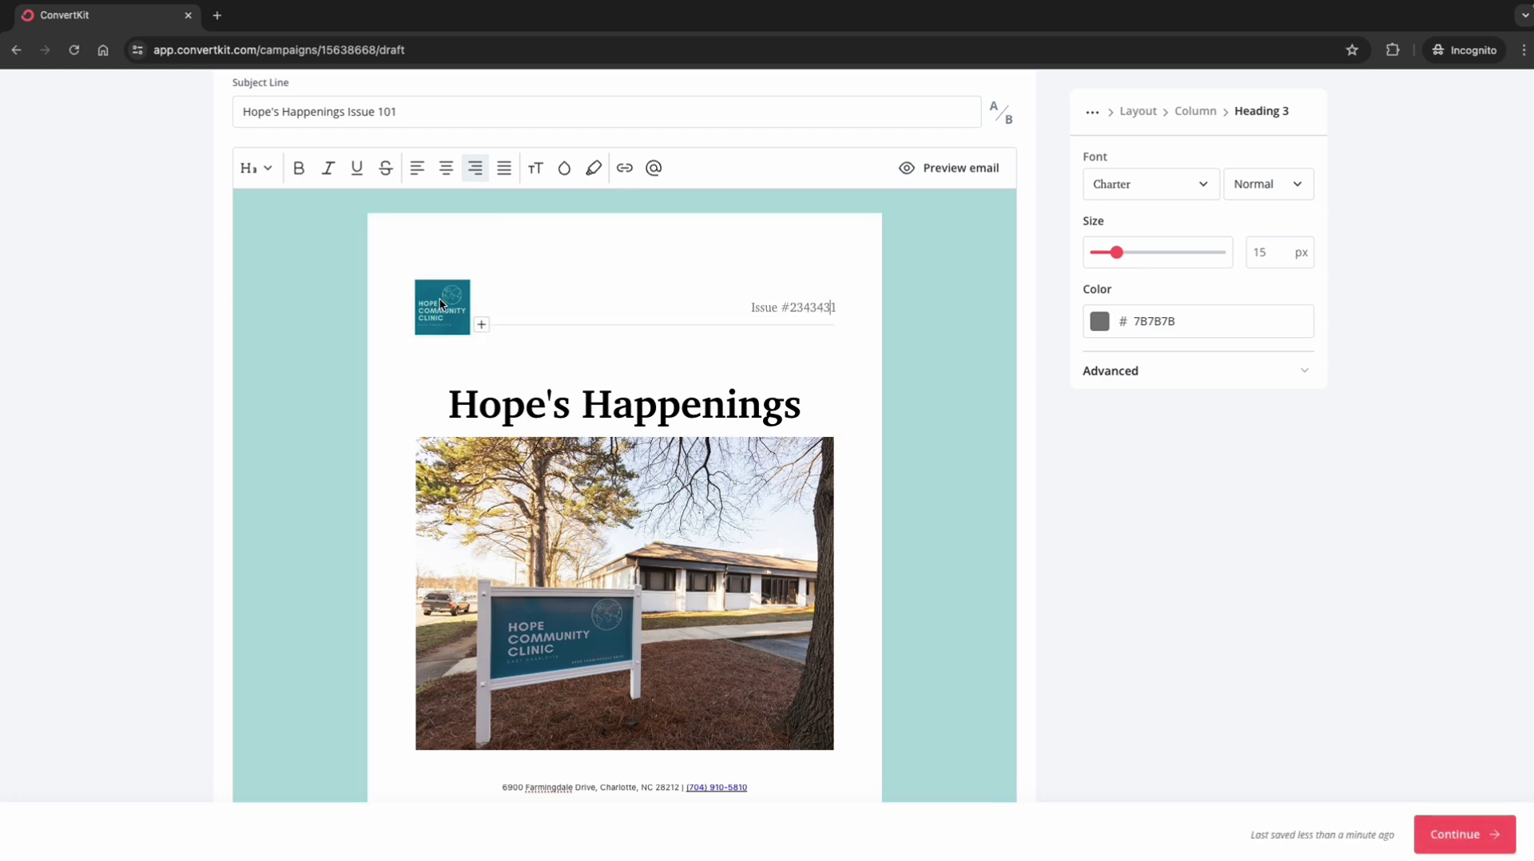
{"action": "scroll", "coordinate": [496, 509], "scroll_direction": "down", "scroll_amount": 1}
{"action": "left_click", "coordinate": [583, 384]}
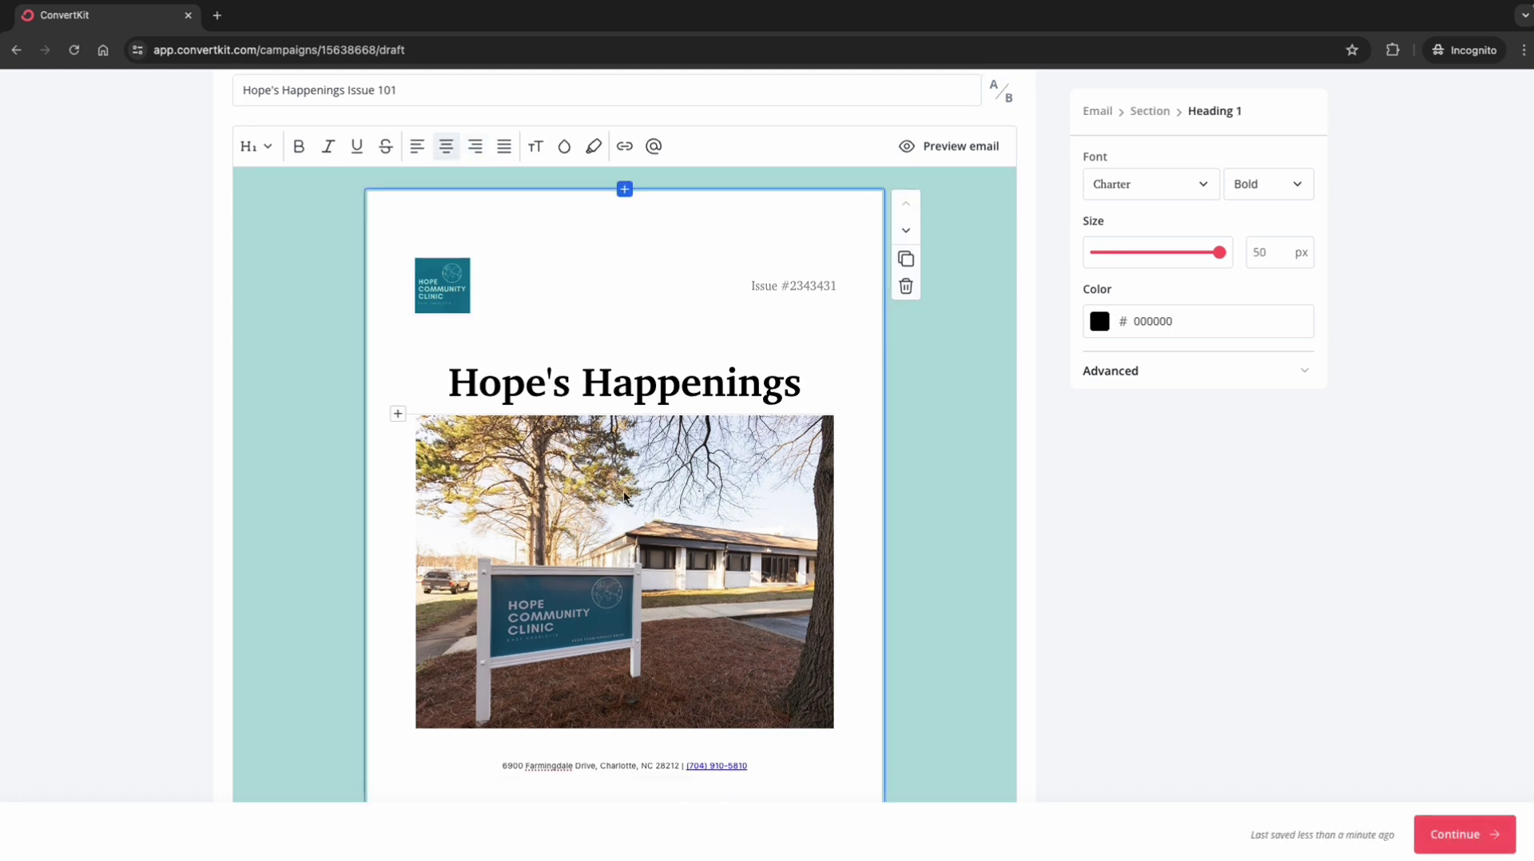
{"action": "scroll", "coordinate": [624, 565], "scroll_direction": "down", "scroll_amount": 1}
Step: Select the clinic photo and open its replacement media library on recent uploads
{"action": "left_click", "coordinate": [626, 543]}
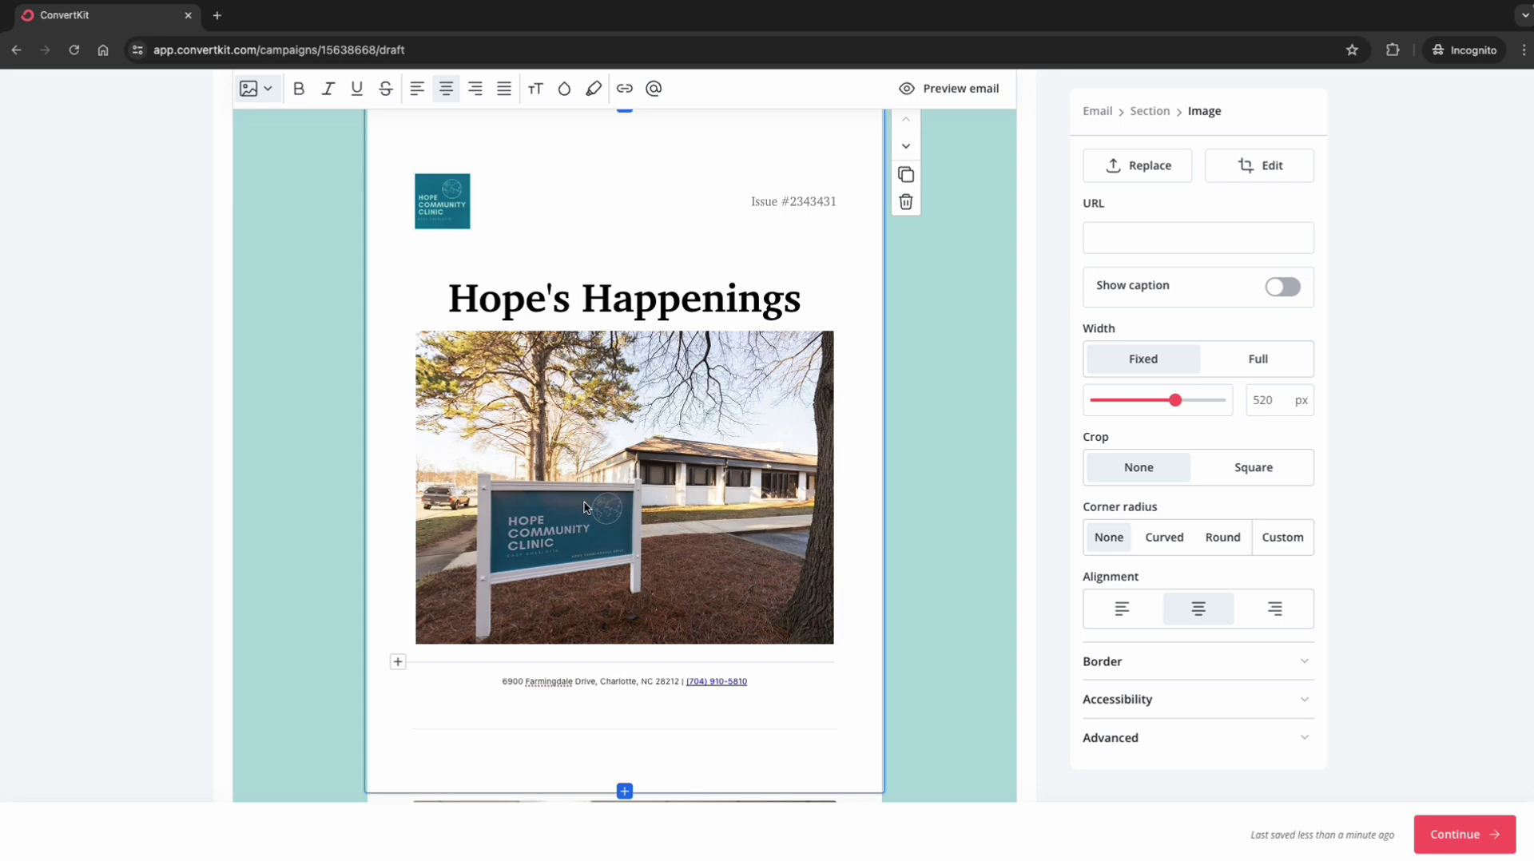
{"action": "left_click", "coordinate": [1142, 168]}
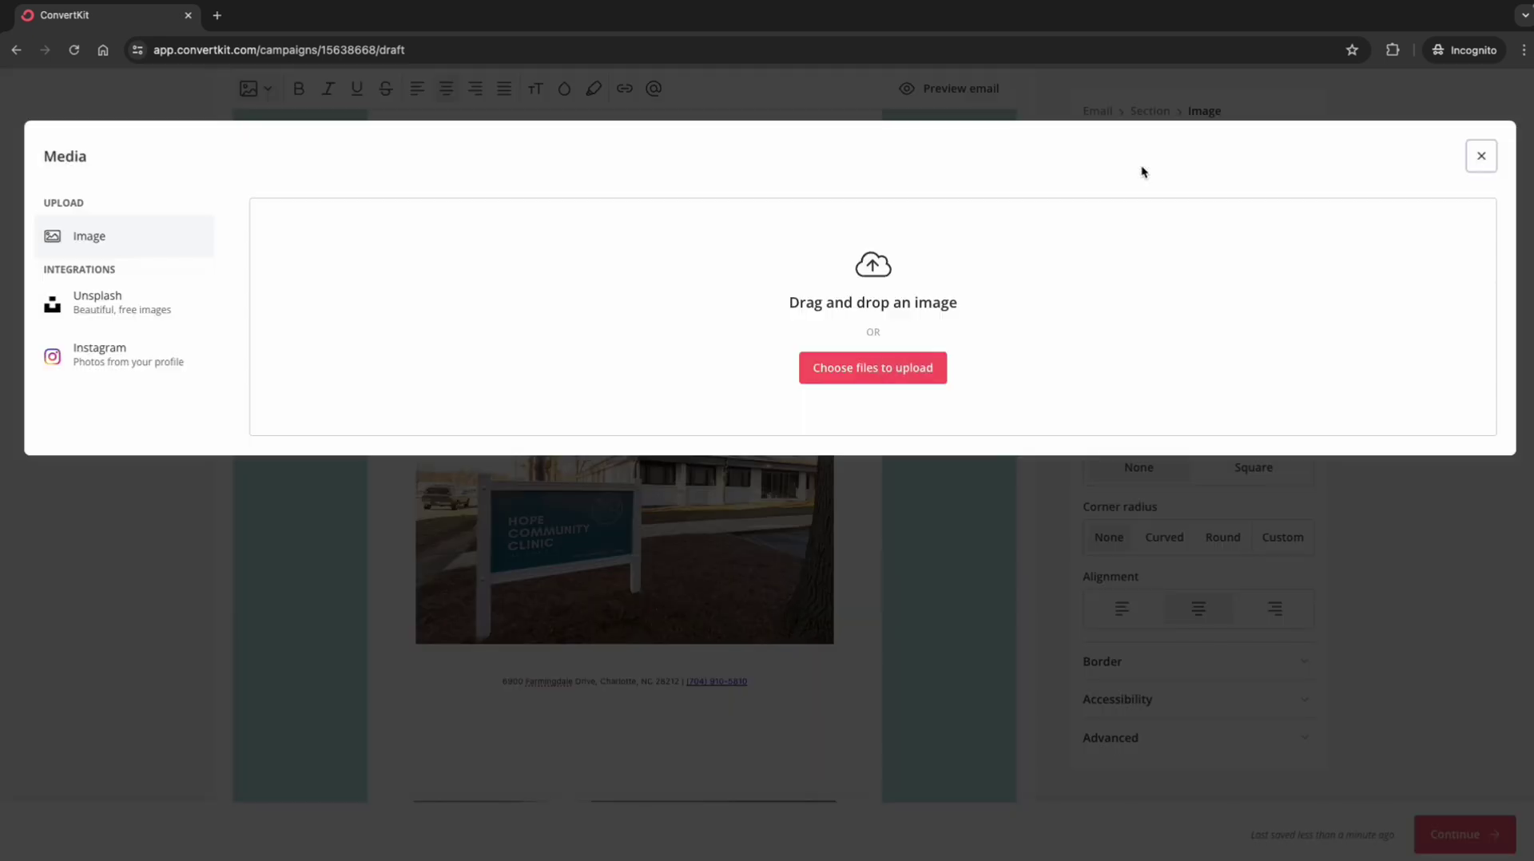
{"action": "scroll", "coordinate": [854, 683], "scroll_direction": "down", "scroll_amount": 12}
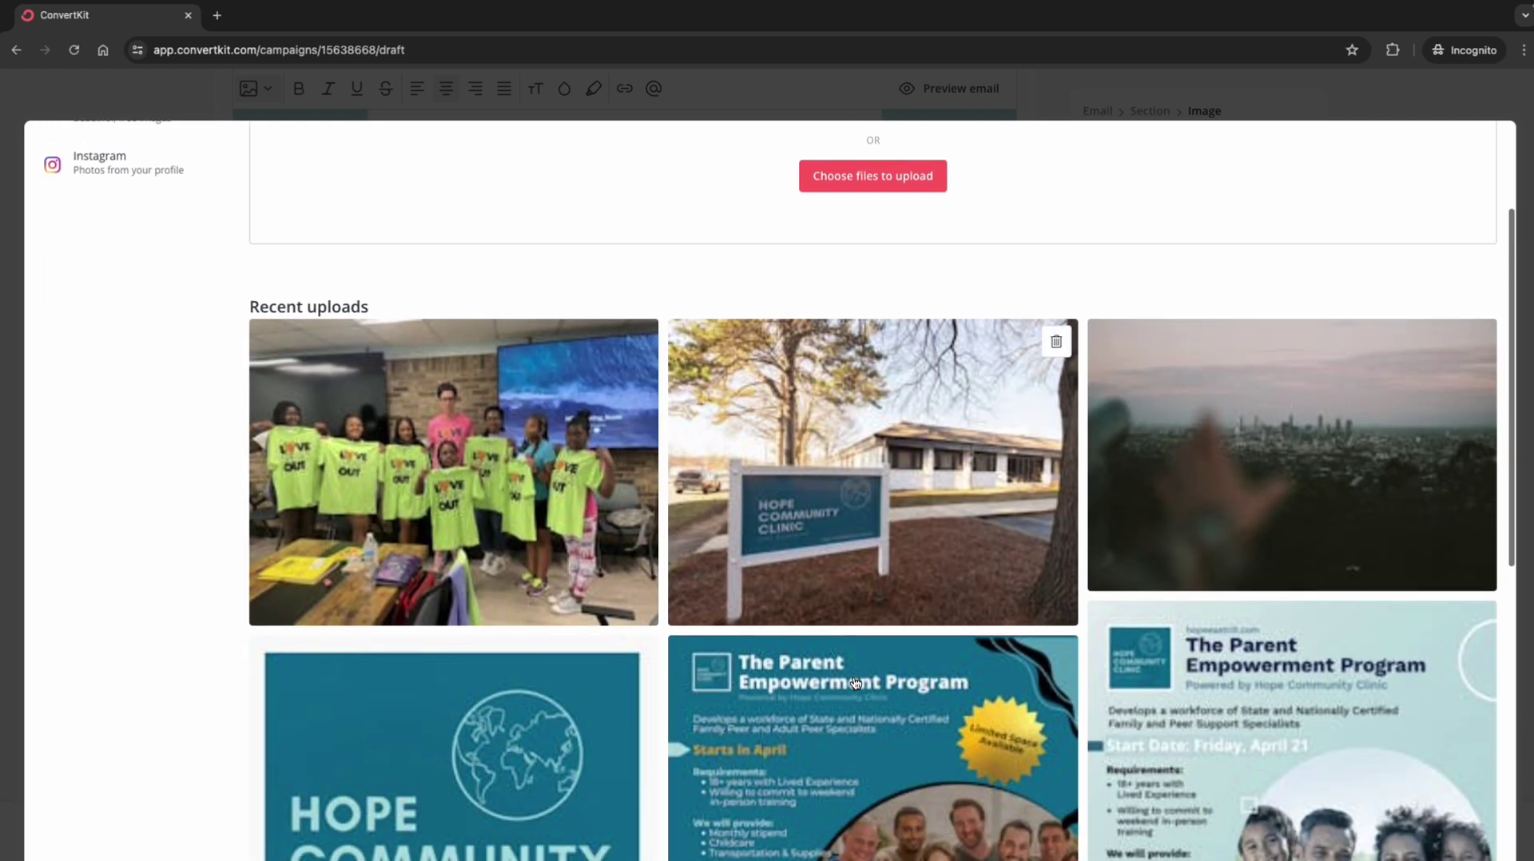
{"action": "scroll", "coordinate": [854, 680], "scroll_direction": "up", "scroll_amount": 12}
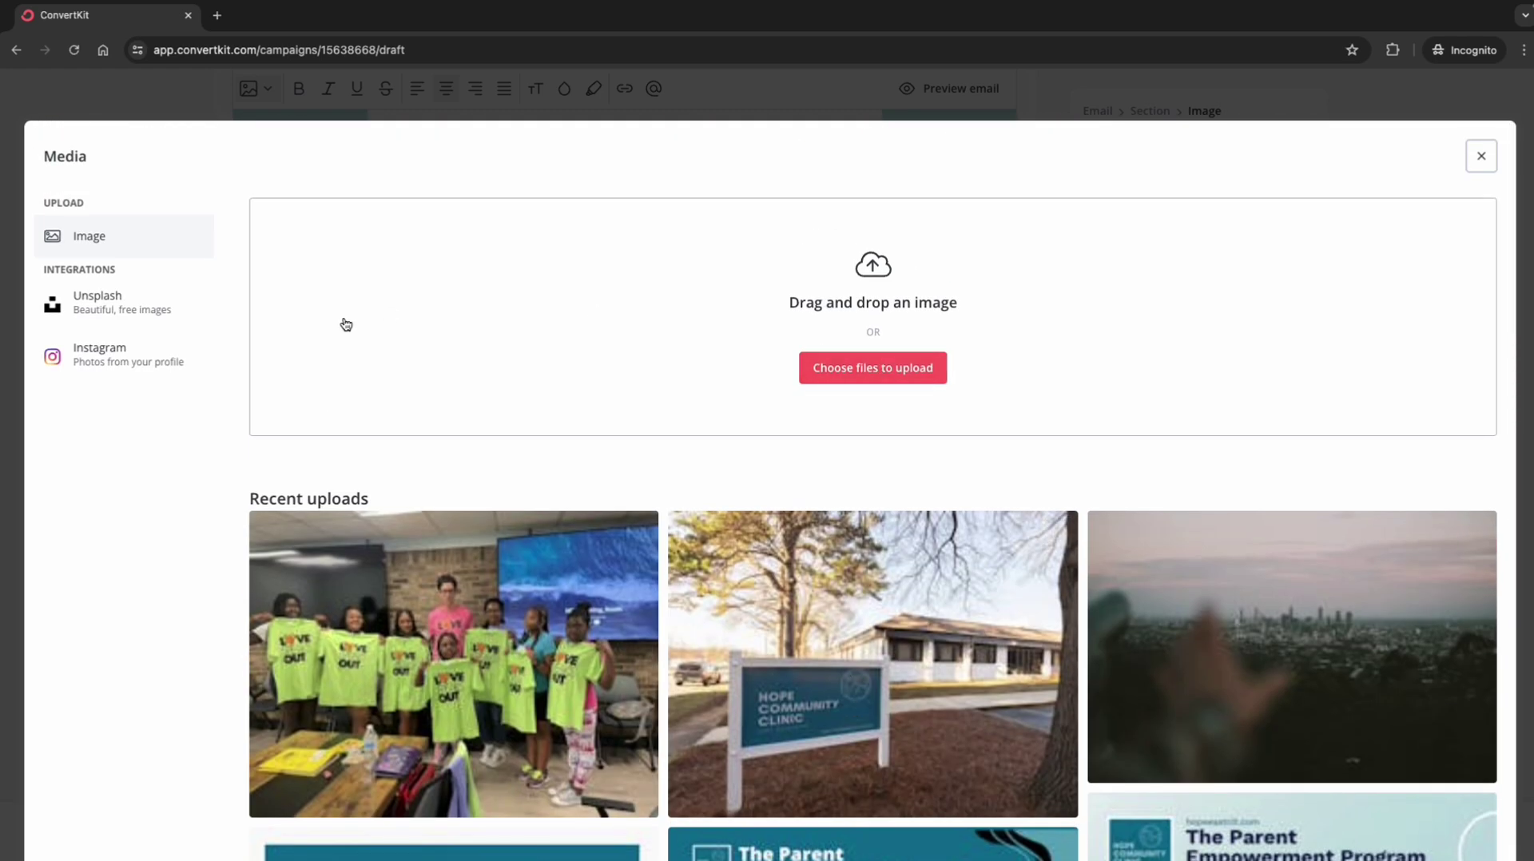
Step: Search Unsplash for 'kids', then 'parents', and return to recent uploads
{"action": "left_click", "coordinate": [97, 310]}
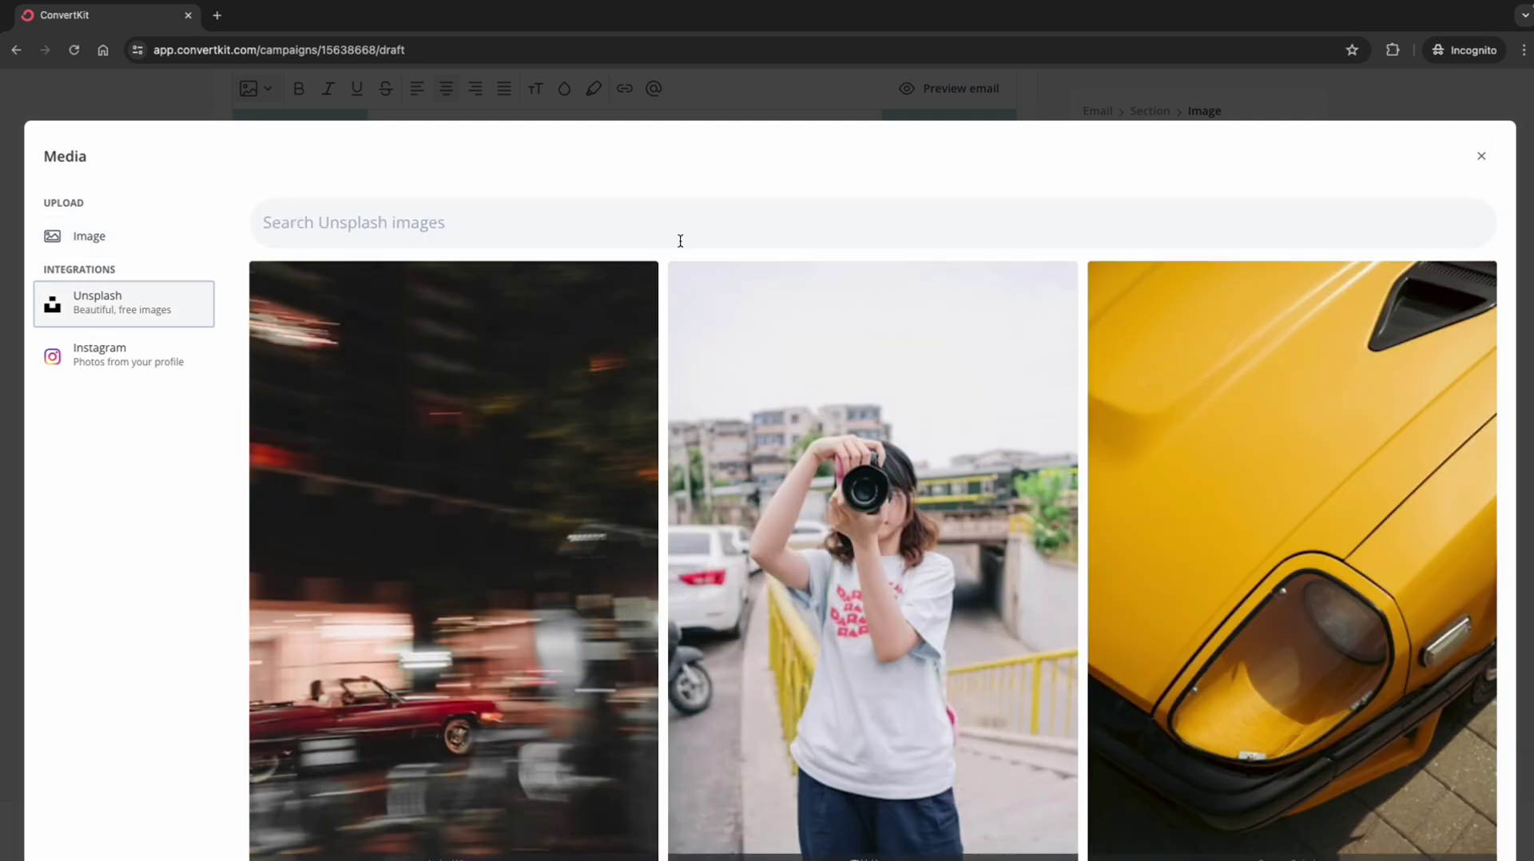
{"action": "left_click", "coordinate": [668, 224]}
{"action": "type", "text": "kids"}
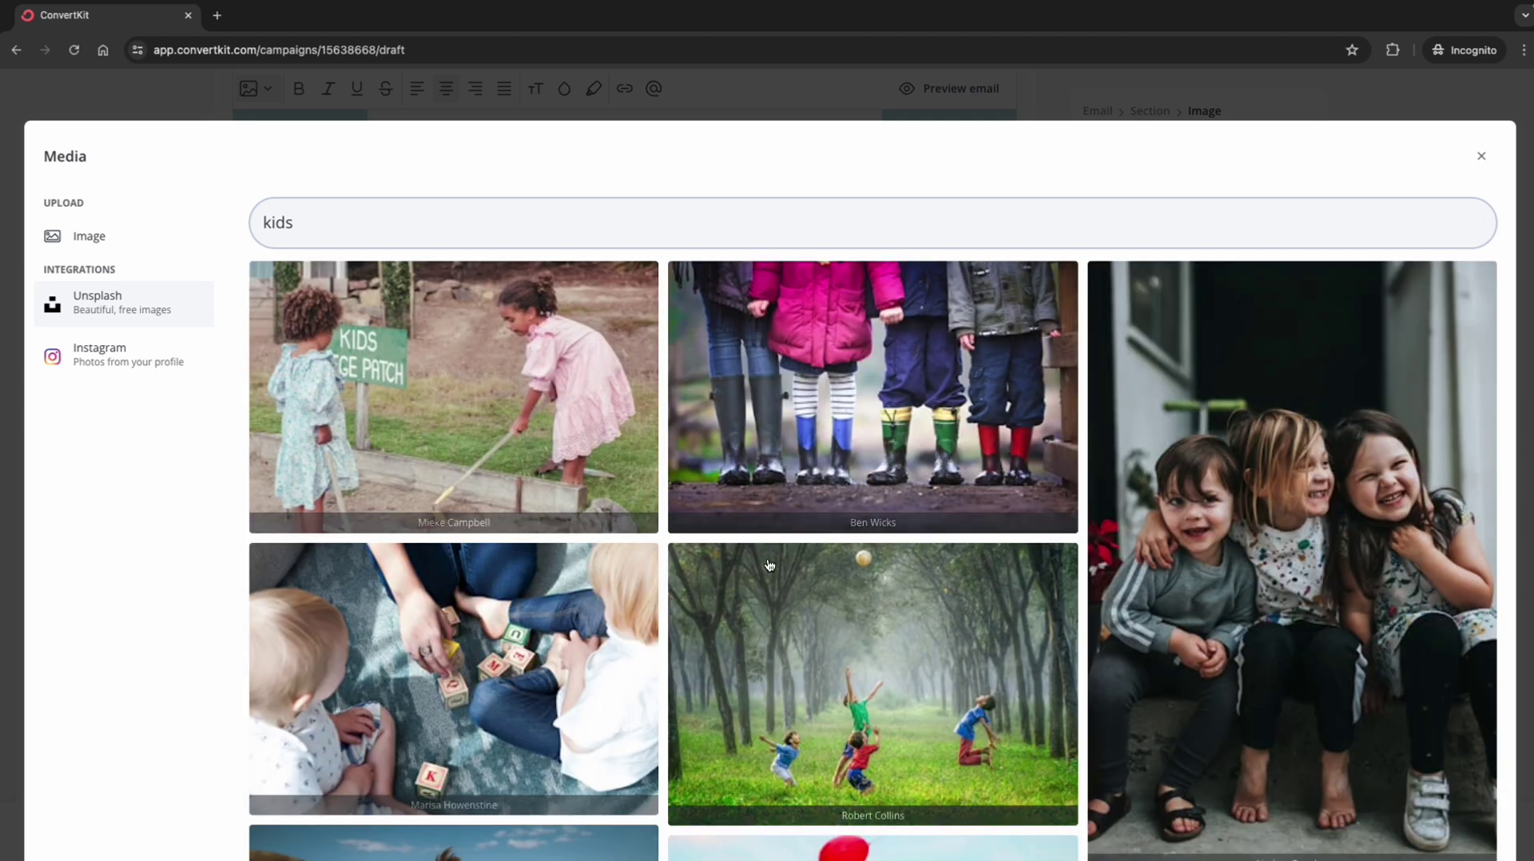
{"action": "left_click", "coordinate": [587, 227]}
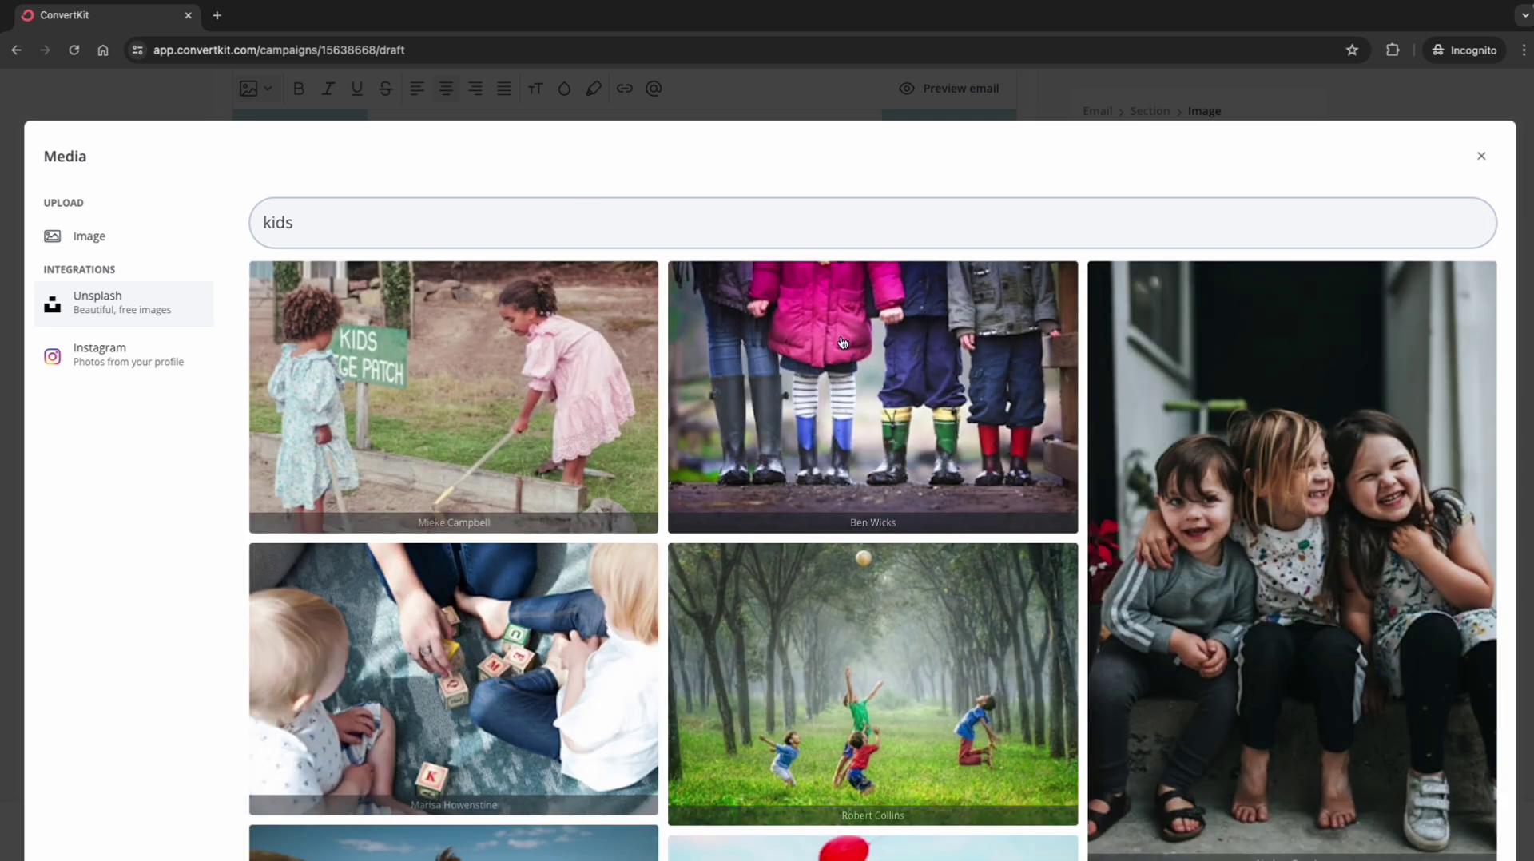
{"action": "key", "text": "ctrl+a"}
{"action": "type", "text": "parents"}
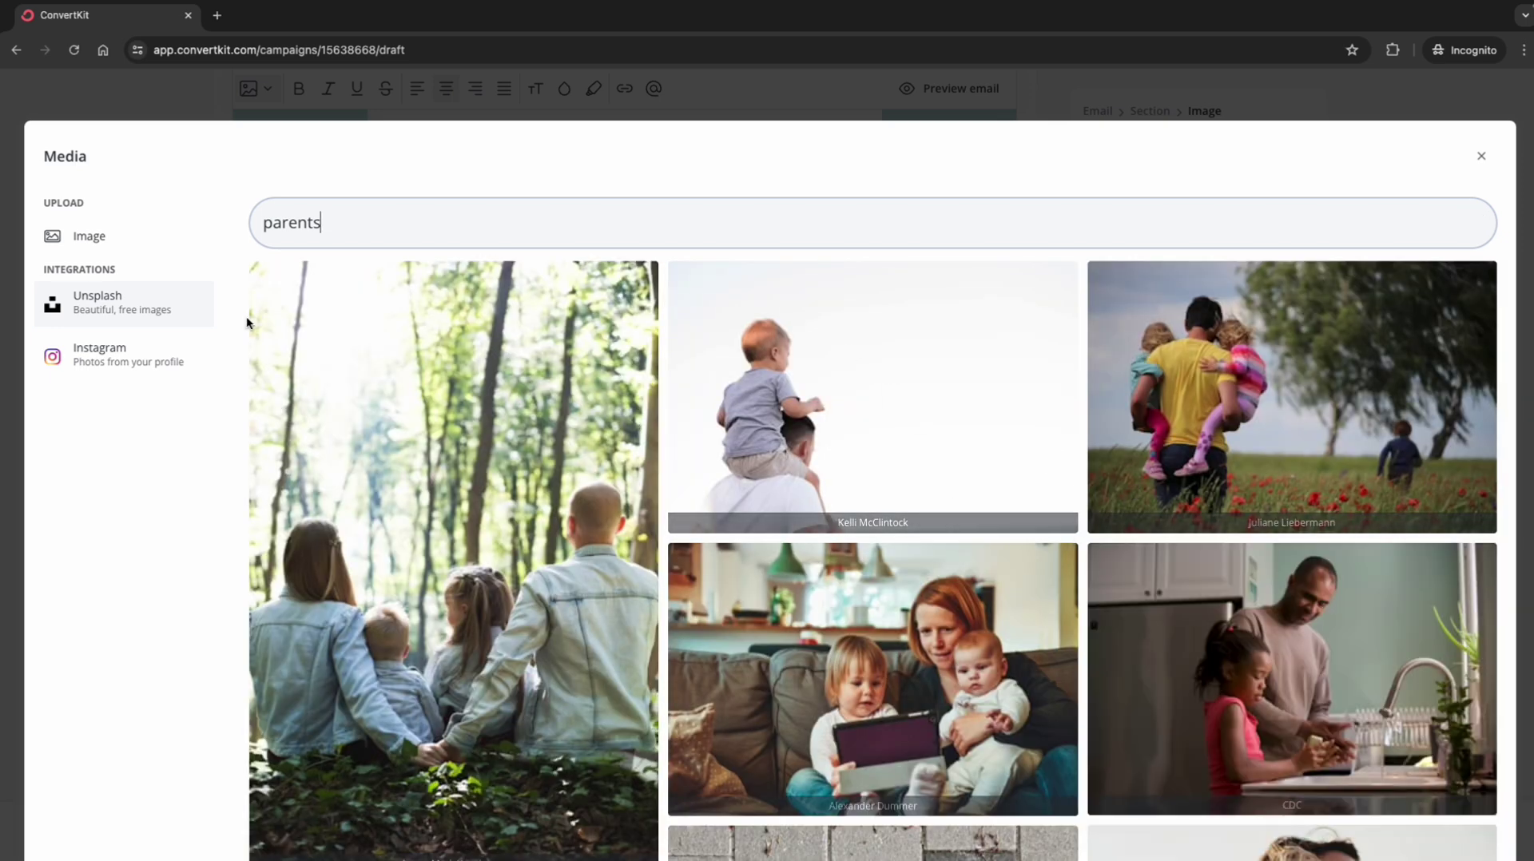
{"action": "left_click", "coordinate": [86, 238]}
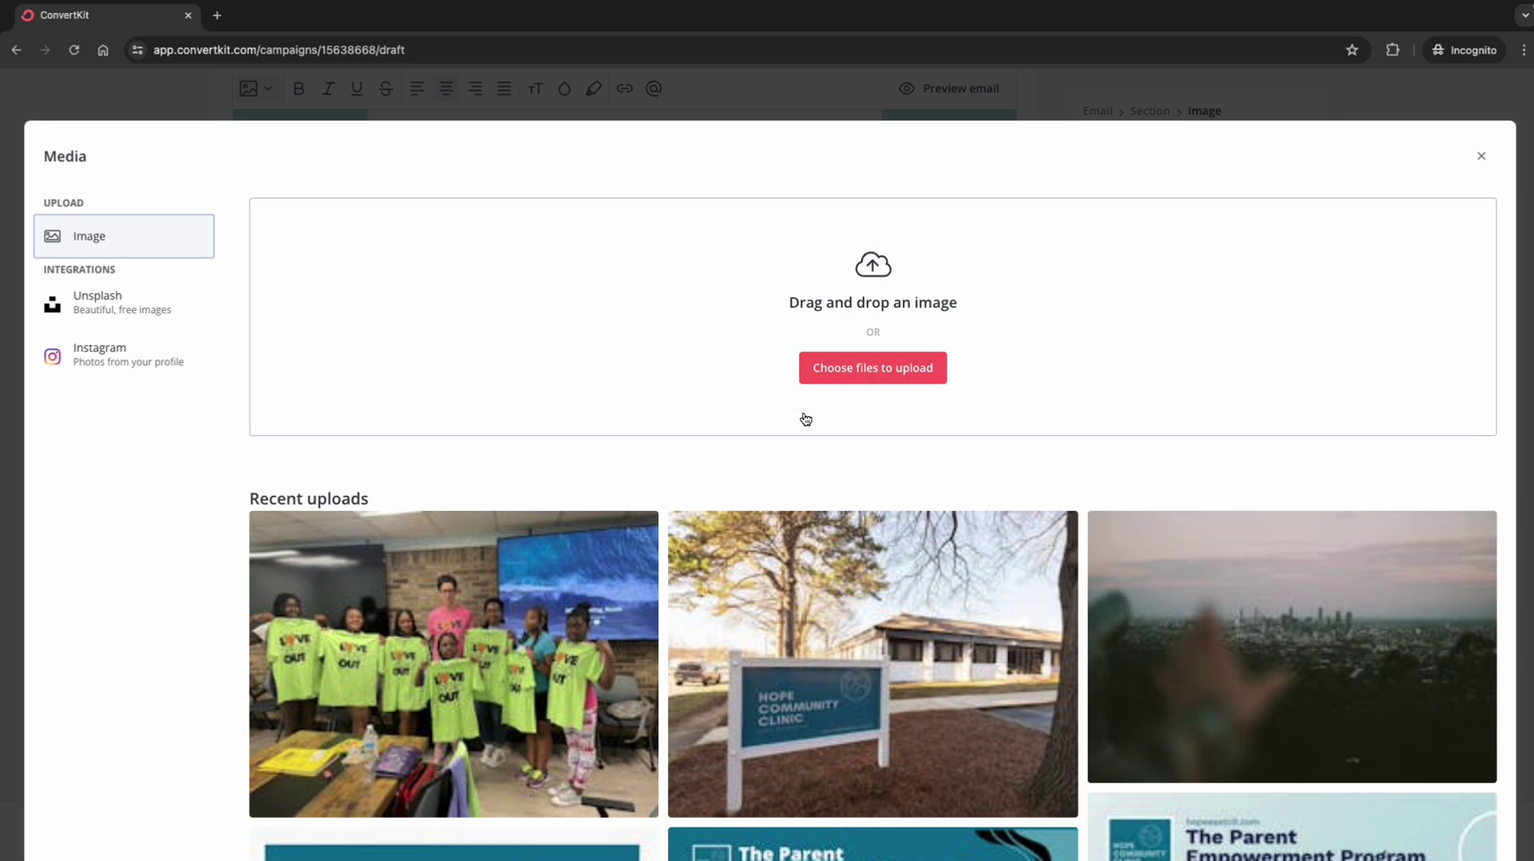
{"action": "scroll", "coordinate": [748, 602], "scroll_direction": "down", "scroll_amount": 1}
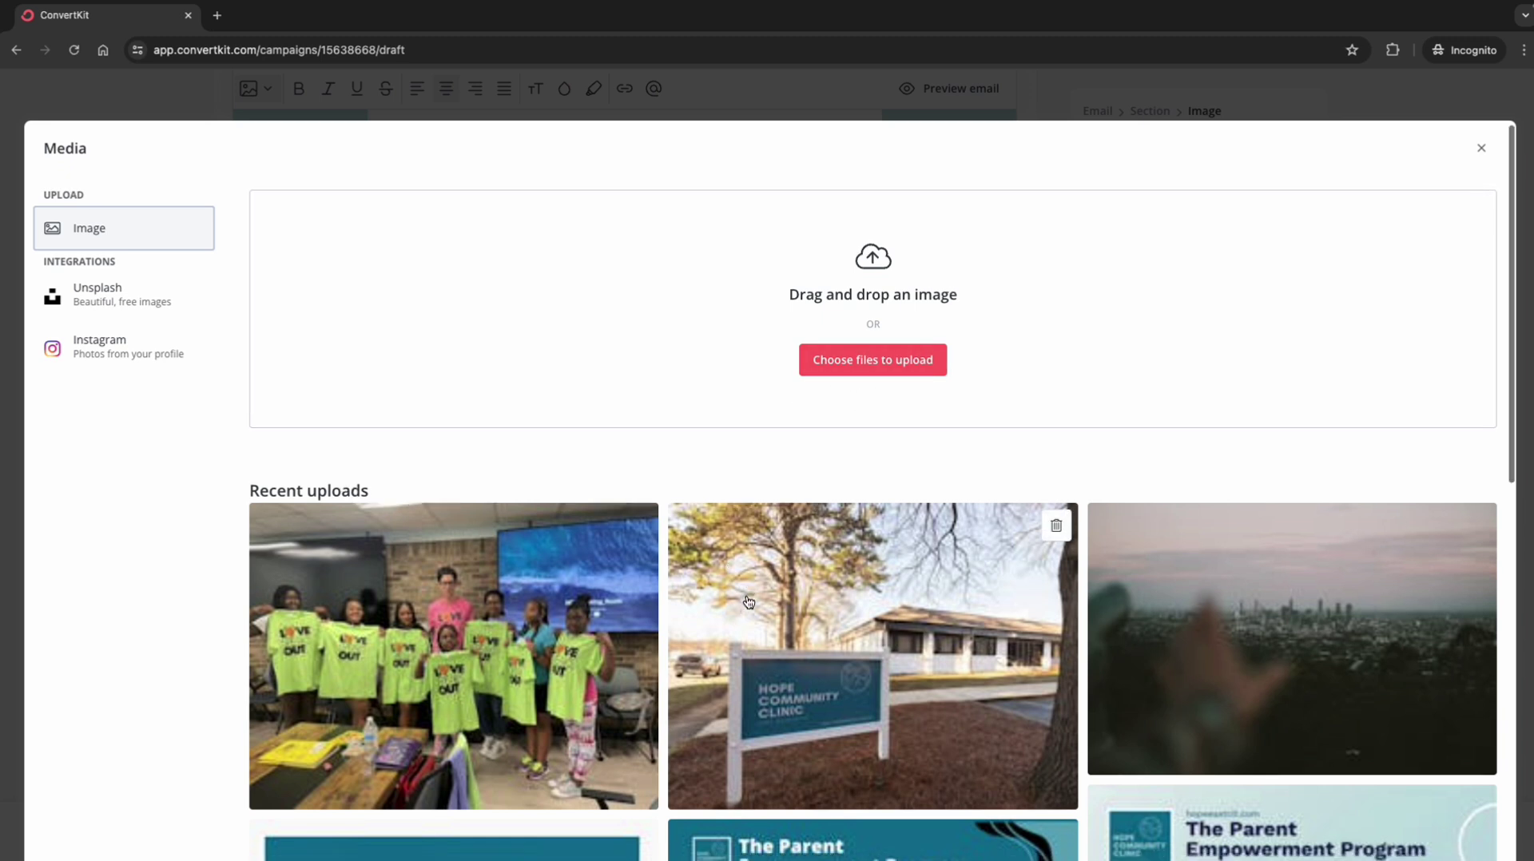
Step: Keep the clinic photo, set its width to Full, and open it in the image editor
{"action": "left_click", "coordinate": [1479, 148]}
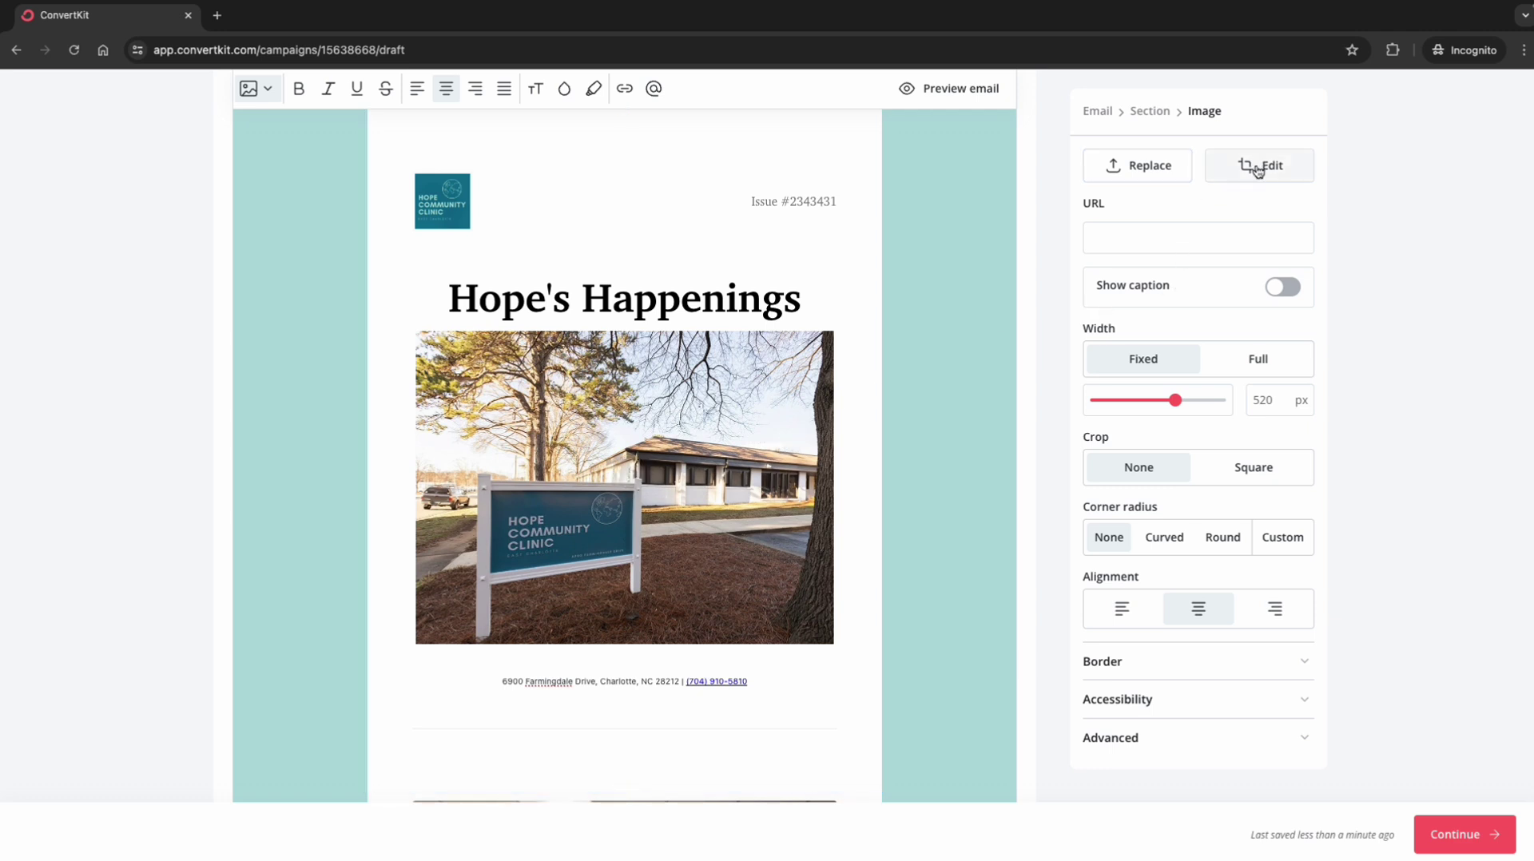
{"action": "left_click_drag", "start_coordinate": [1182, 400], "coordinate": [1175, 410]}
{"action": "left_click", "coordinate": [1274, 368]}
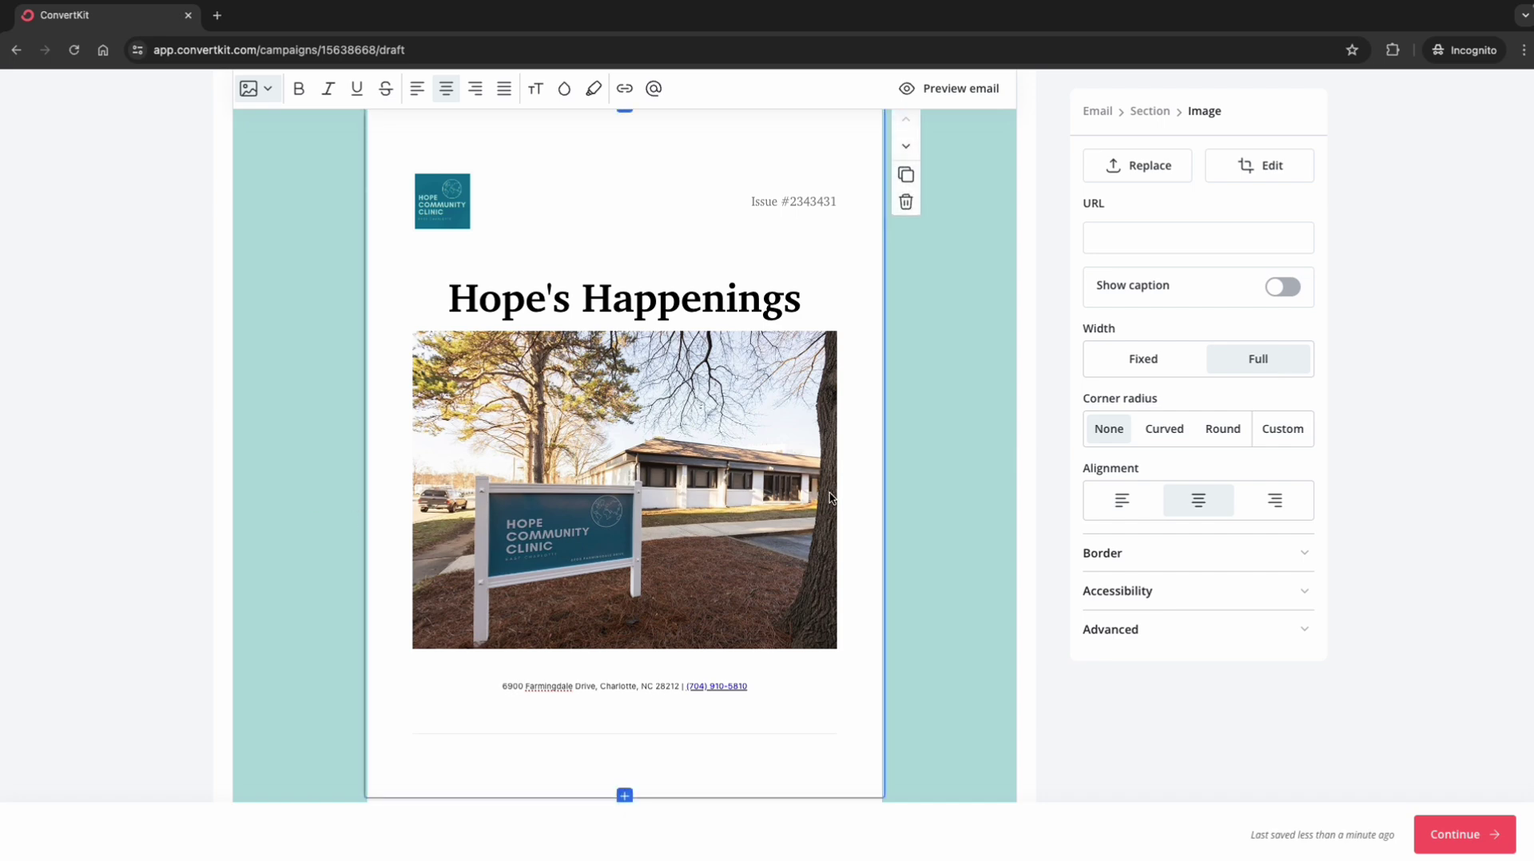
{"action": "scroll", "coordinate": [1185, 404], "scroll_direction": "up", "scroll_amount": 1}
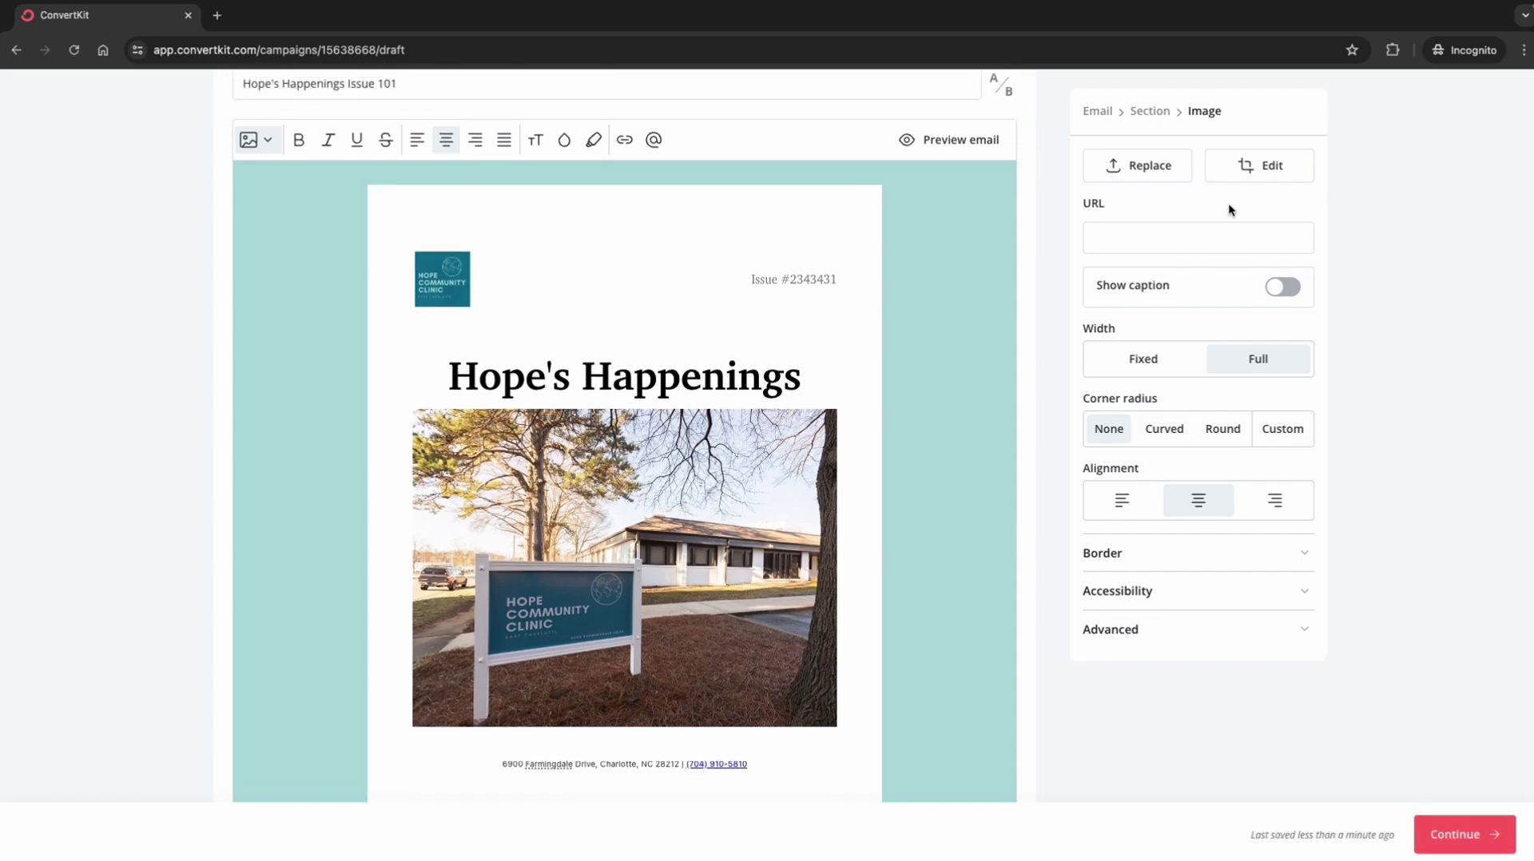
{"action": "left_click", "coordinate": [1254, 166]}
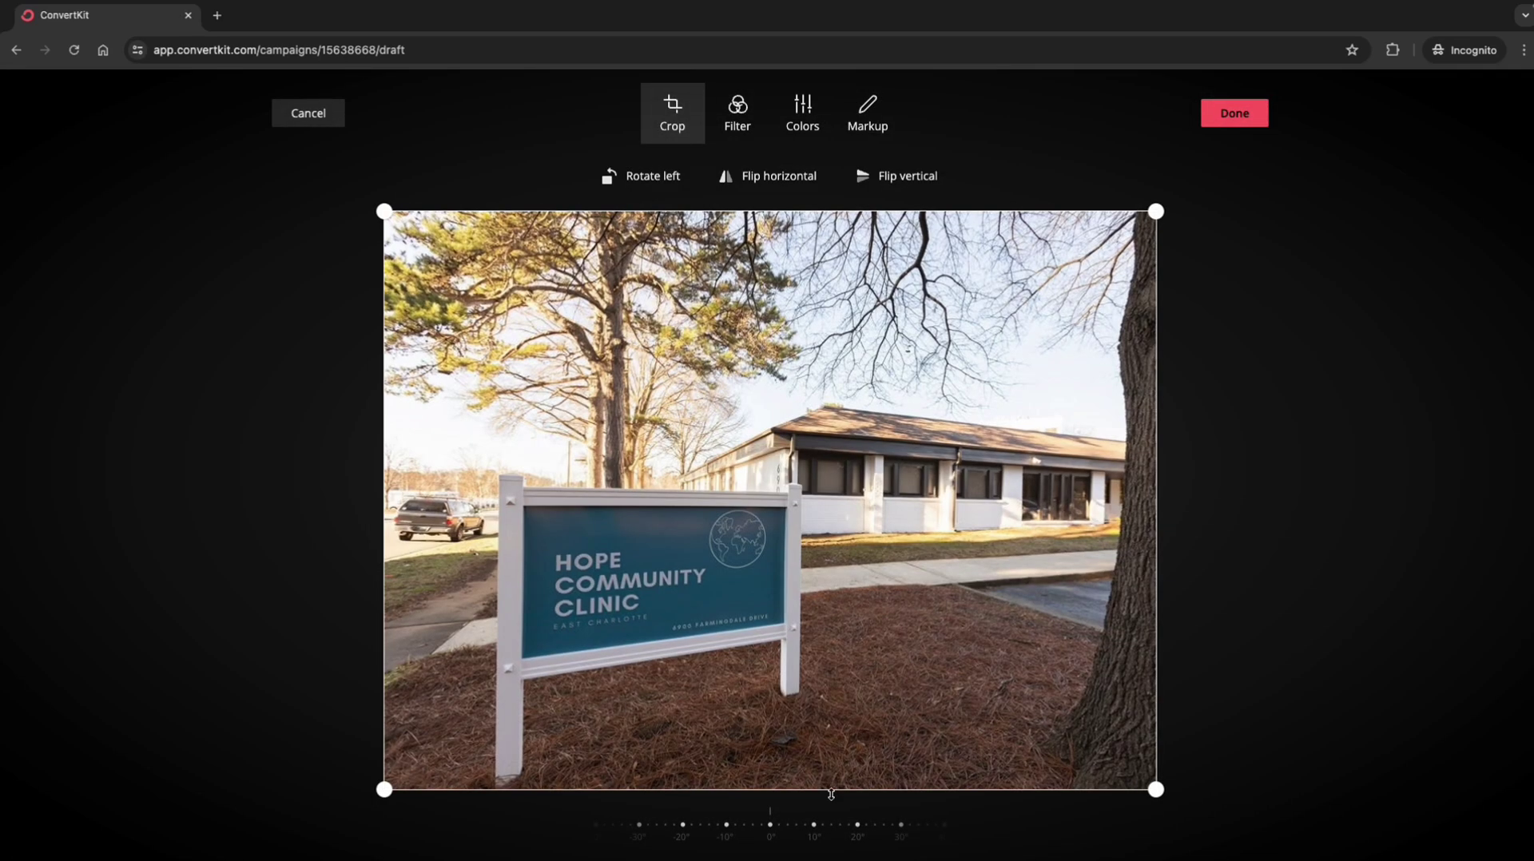
Step: Crop the clinic photo's bottom and treetops away, leaving a wide strip, and apply
{"action": "left_click_drag", "start_coordinate": [831, 793], "coordinate": [811, 711]}
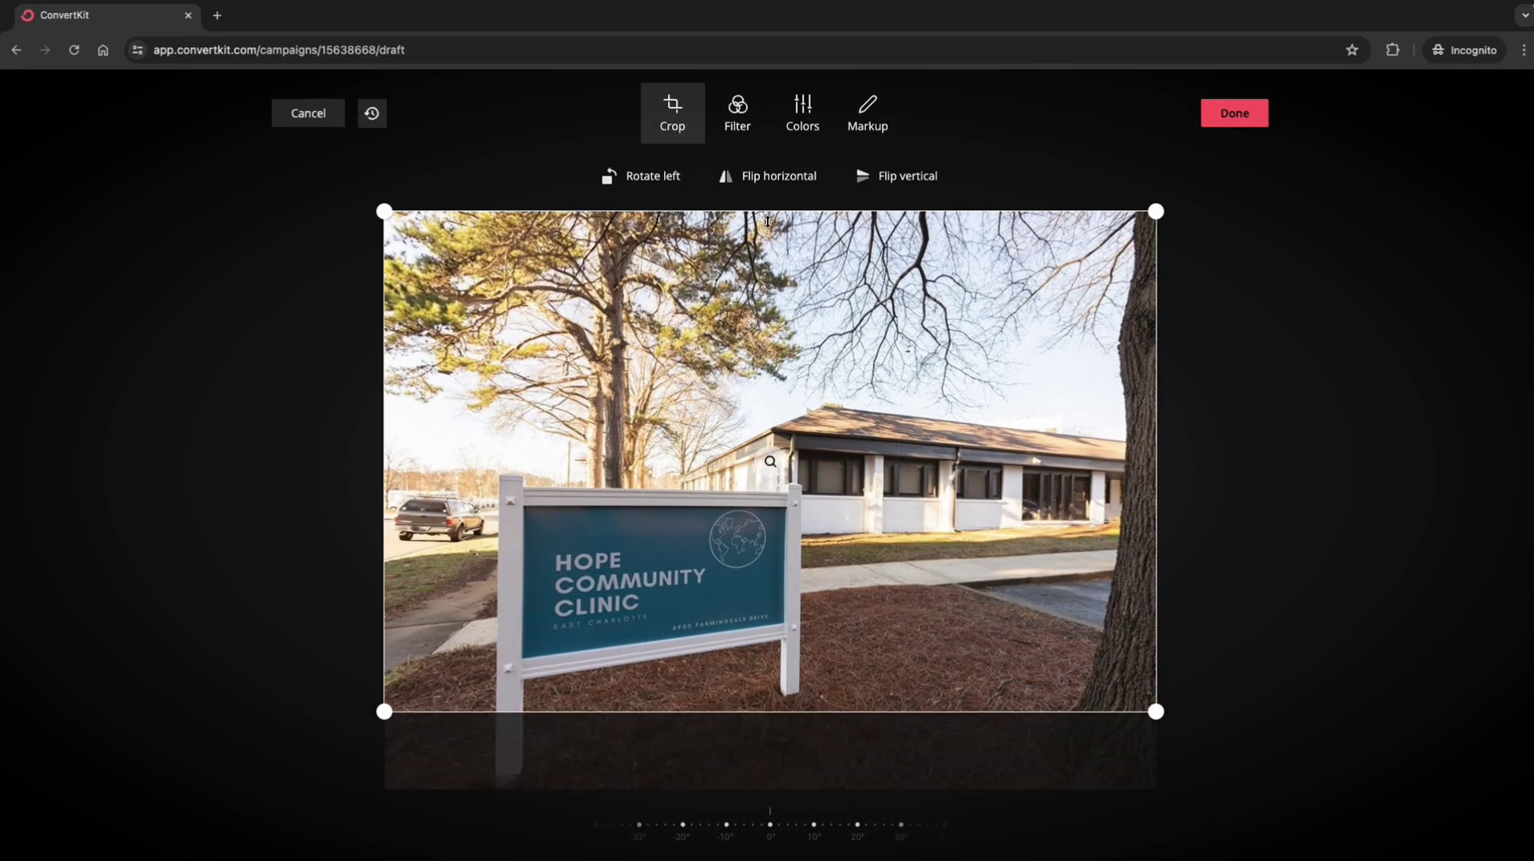
{"action": "left_click_drag", "start_coordinate": [767, 214], "coordinate": [767, 385]}
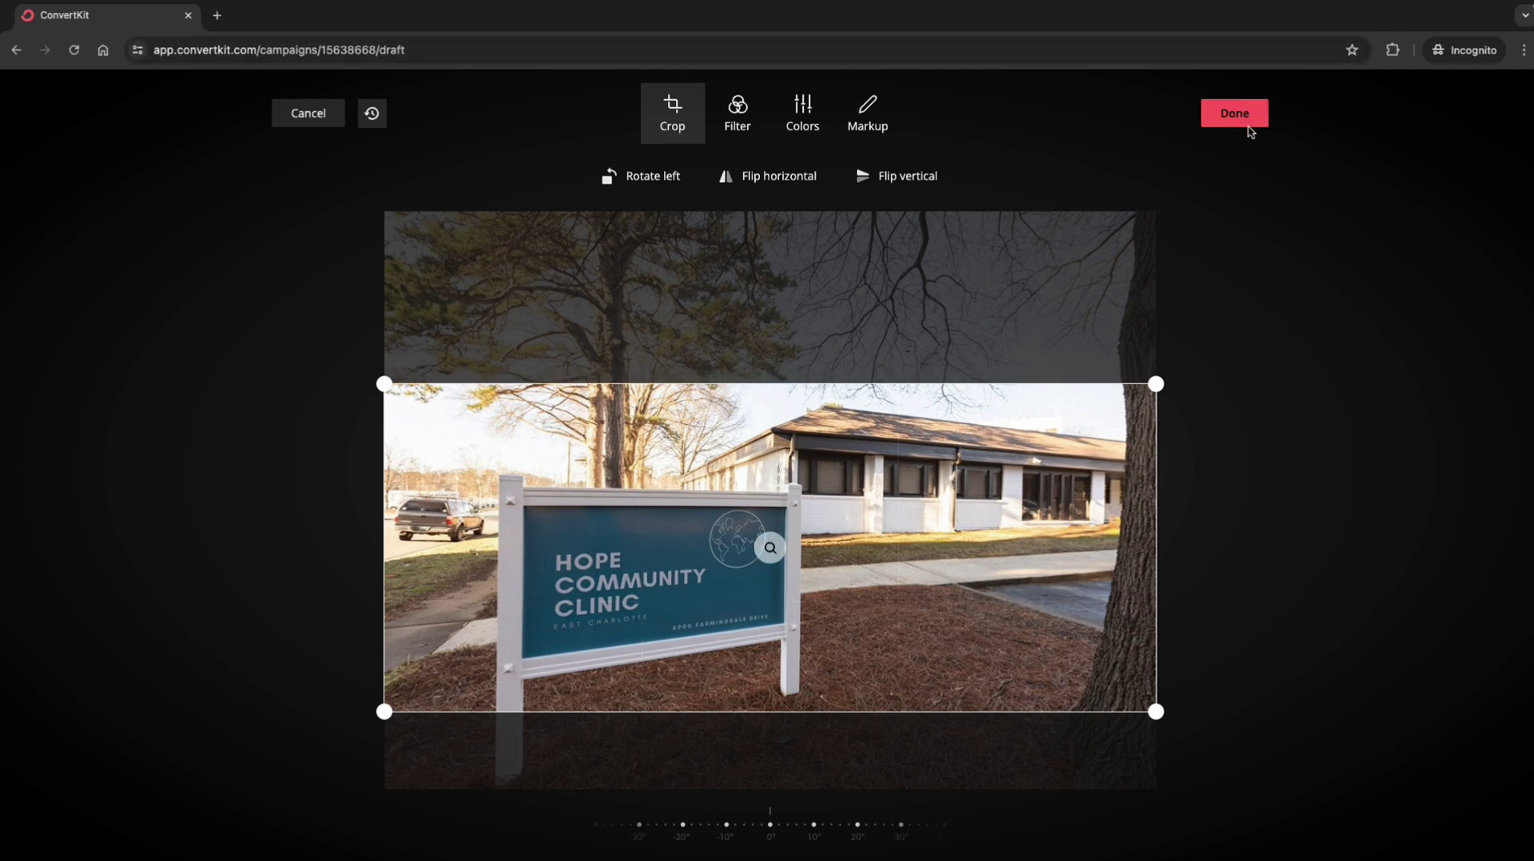
{"action": "left_click", "coordinate": [1249, 130]}
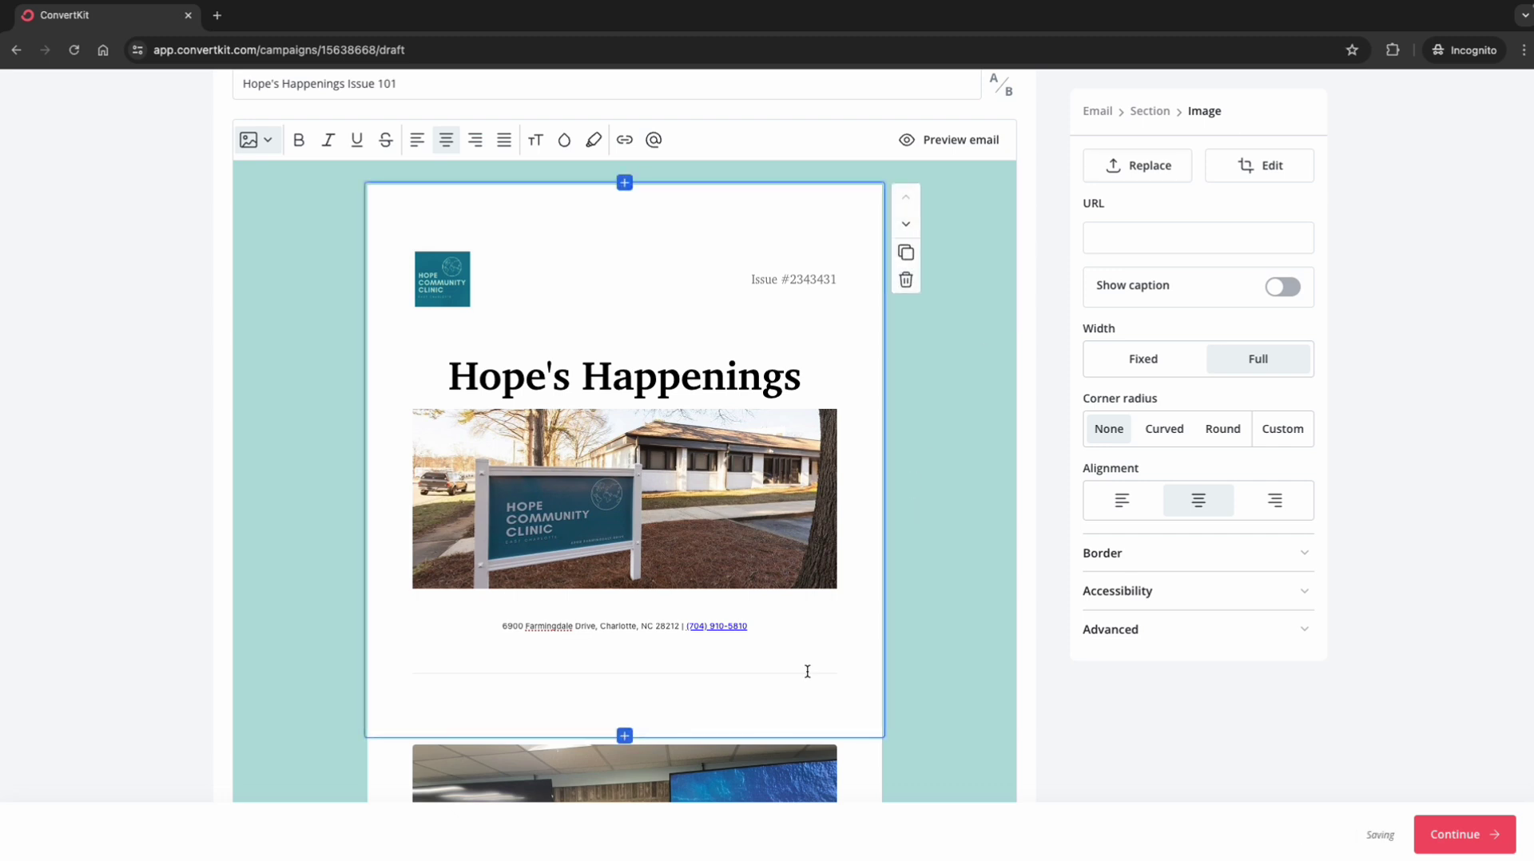
{"action": "scroll", "coordinate": [808, 671], "scroll_direction": "down", "scroll_amount": 1}
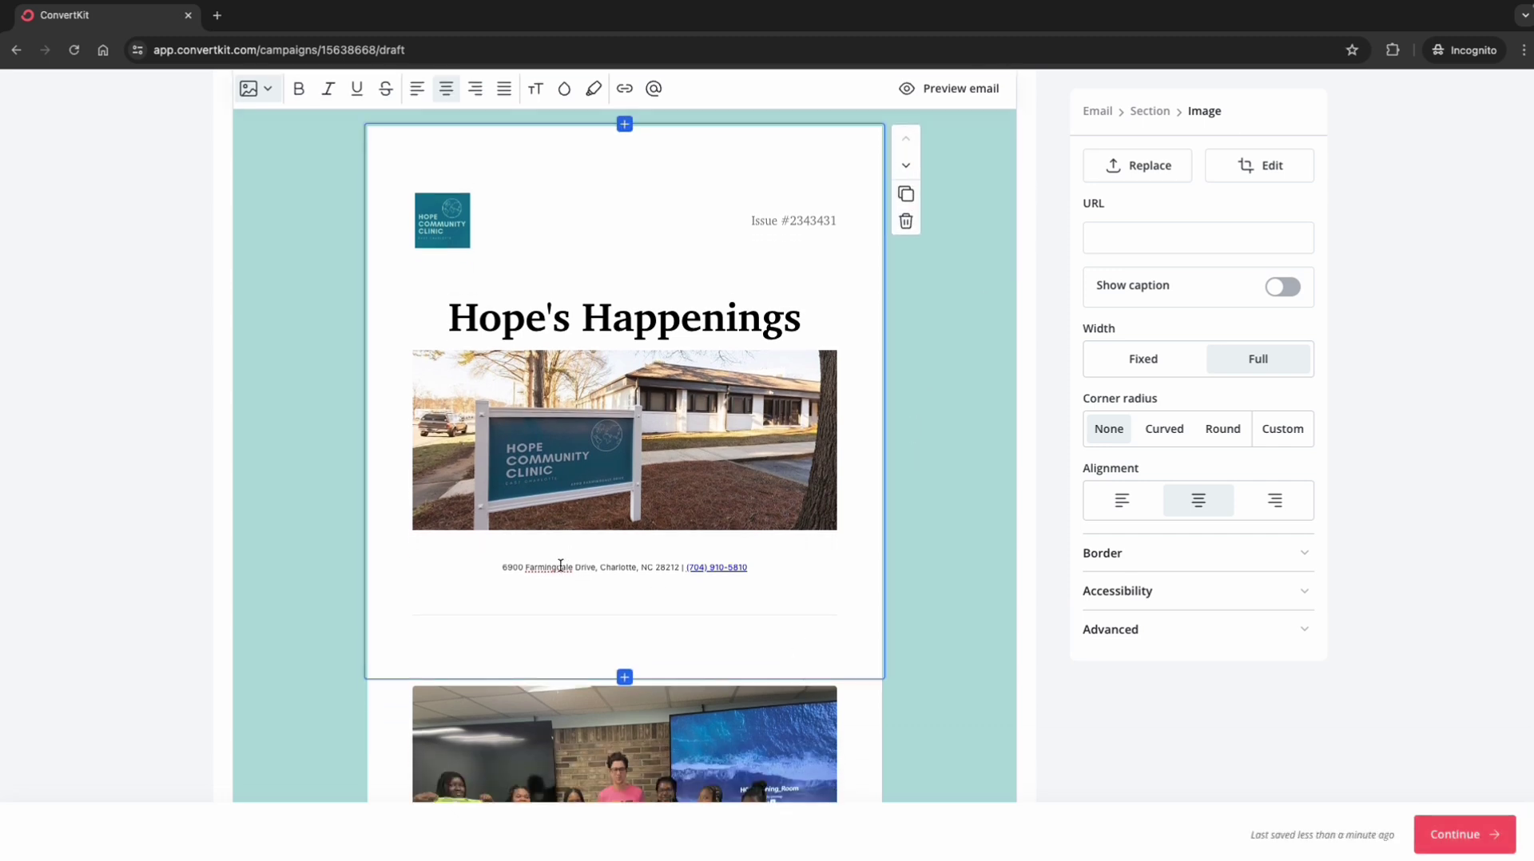
{"action": "left_click", "coordinate": [648, 566]}
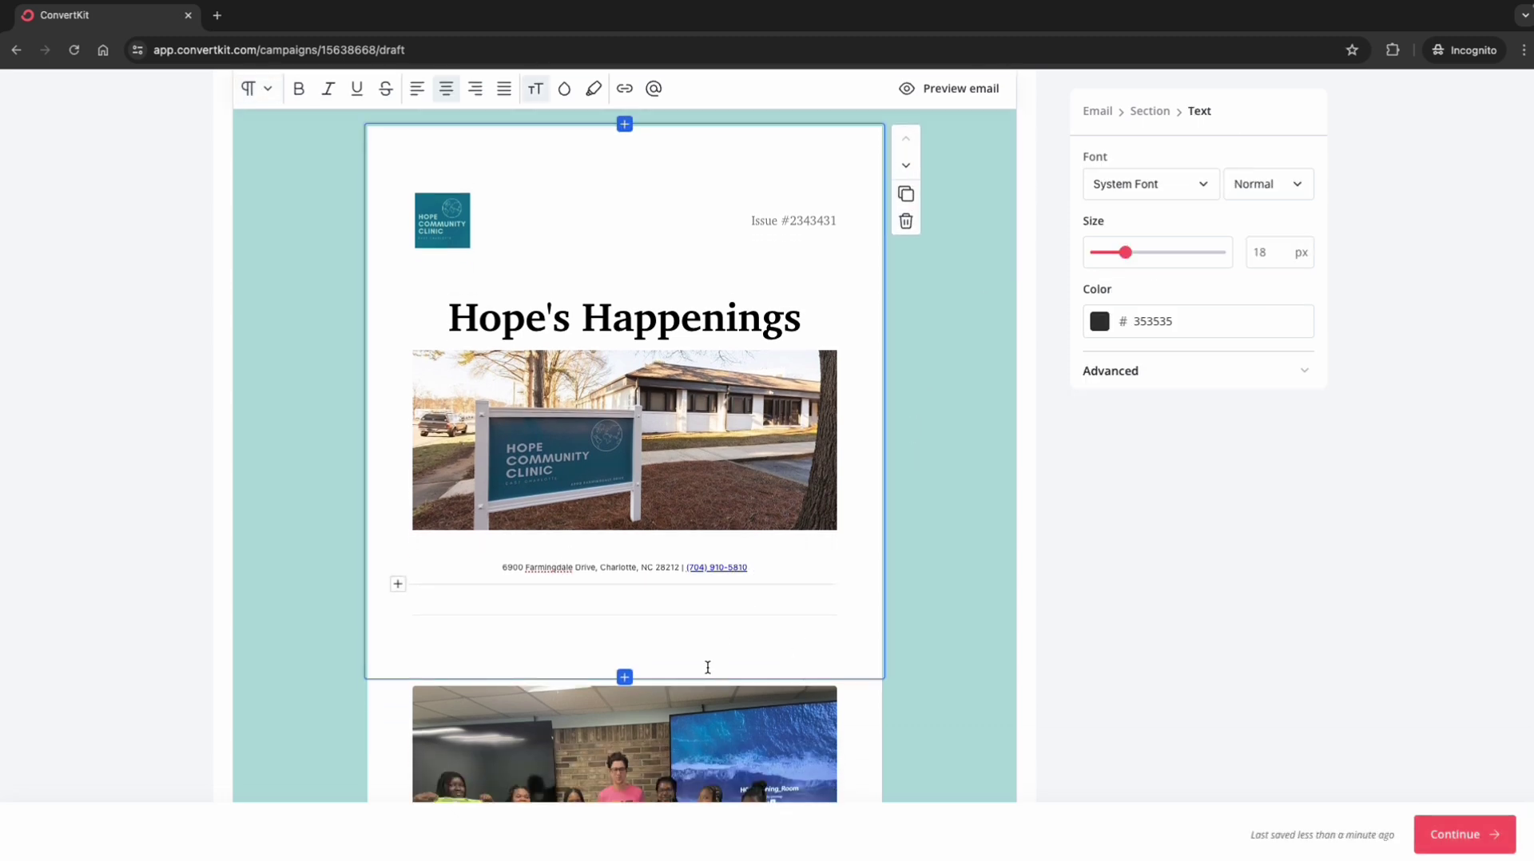
{"action": "scroll", "coordinate": [706, 670], "scroll_direction": "down", "scroll_amount": 4}
{"action": "scroll", "coordinate": [707, 670], "scroll_direction": "down", "scroll_amount": 4}
{"action": "left_click", "coordinate": [641, 436]}
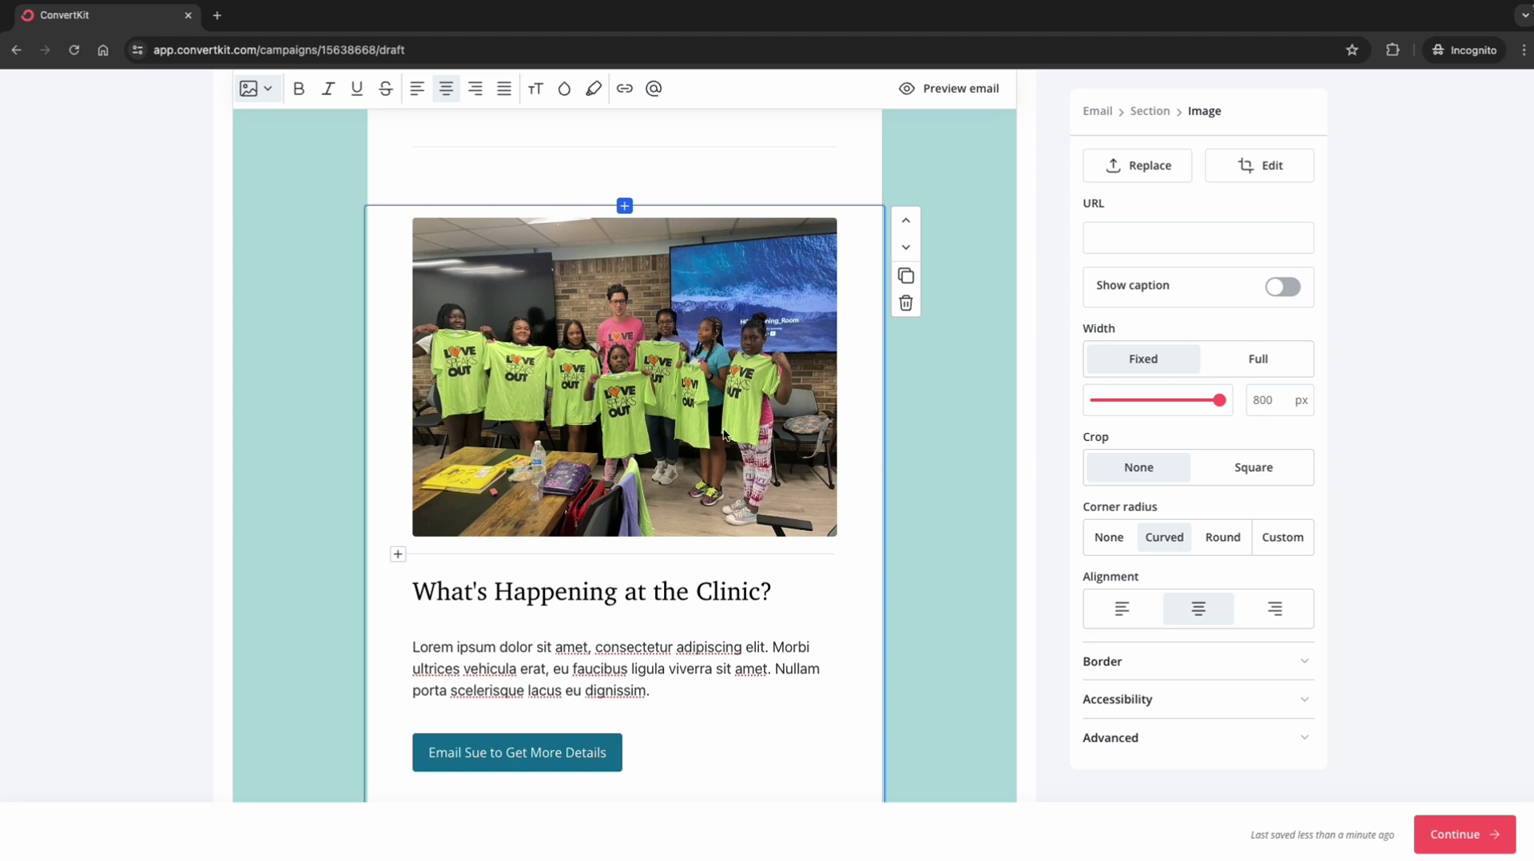
{"action": "left_click", "coordinate": [1135, 242]}
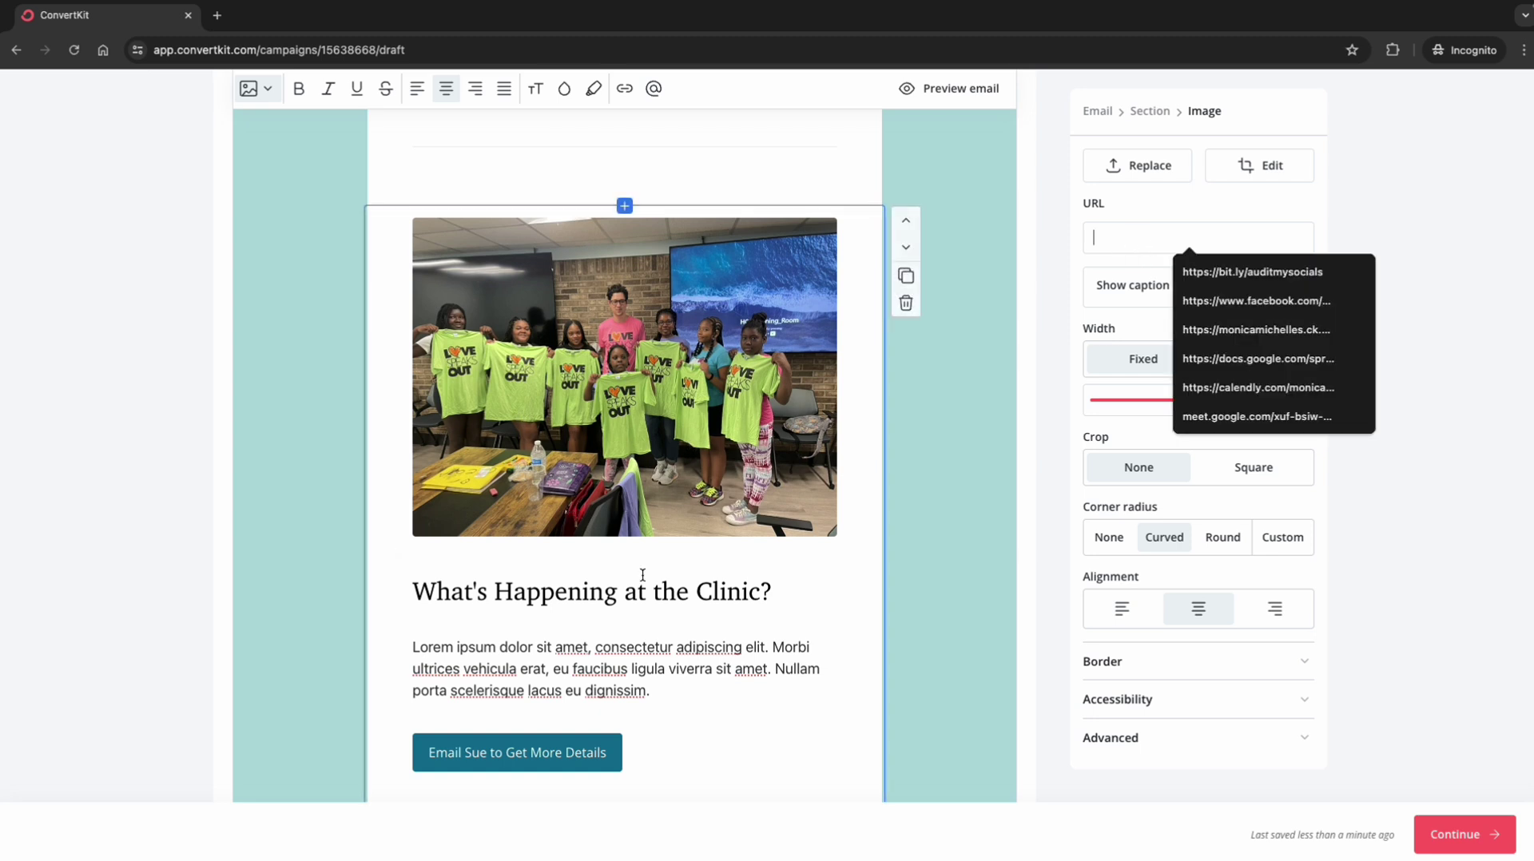
{"action": "scroll", "coordinate": [643, 575], "scroll_direction": "down", "scroll_amount": 1}
{"action": "scroll", "coordinate": [643, 575], "scroll_direction": "down", "scroll_amount": 2}
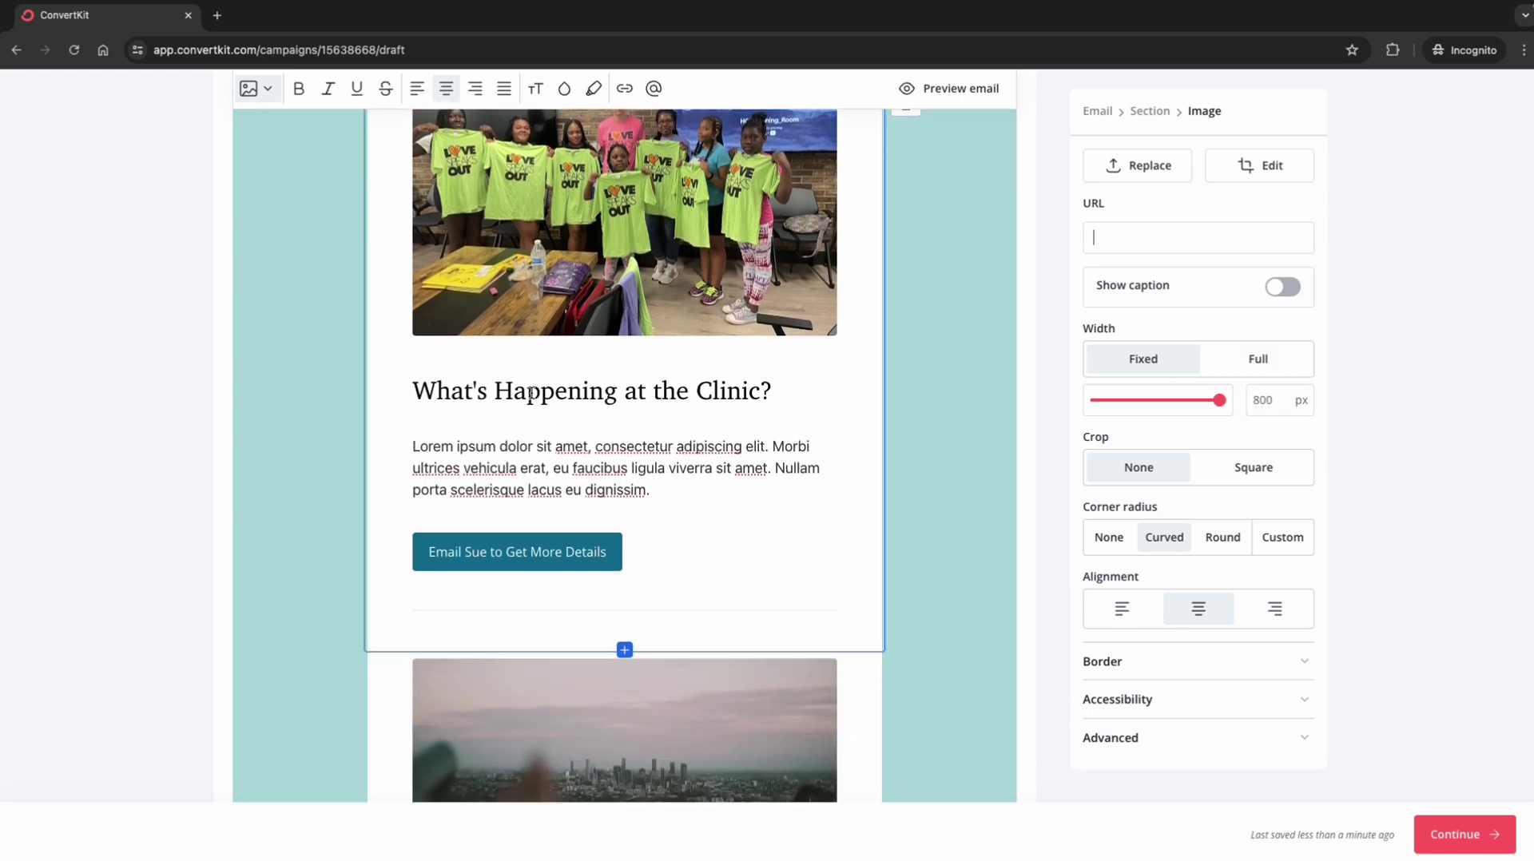
{"action": "triple_click", "coordinate": [531, 393]}
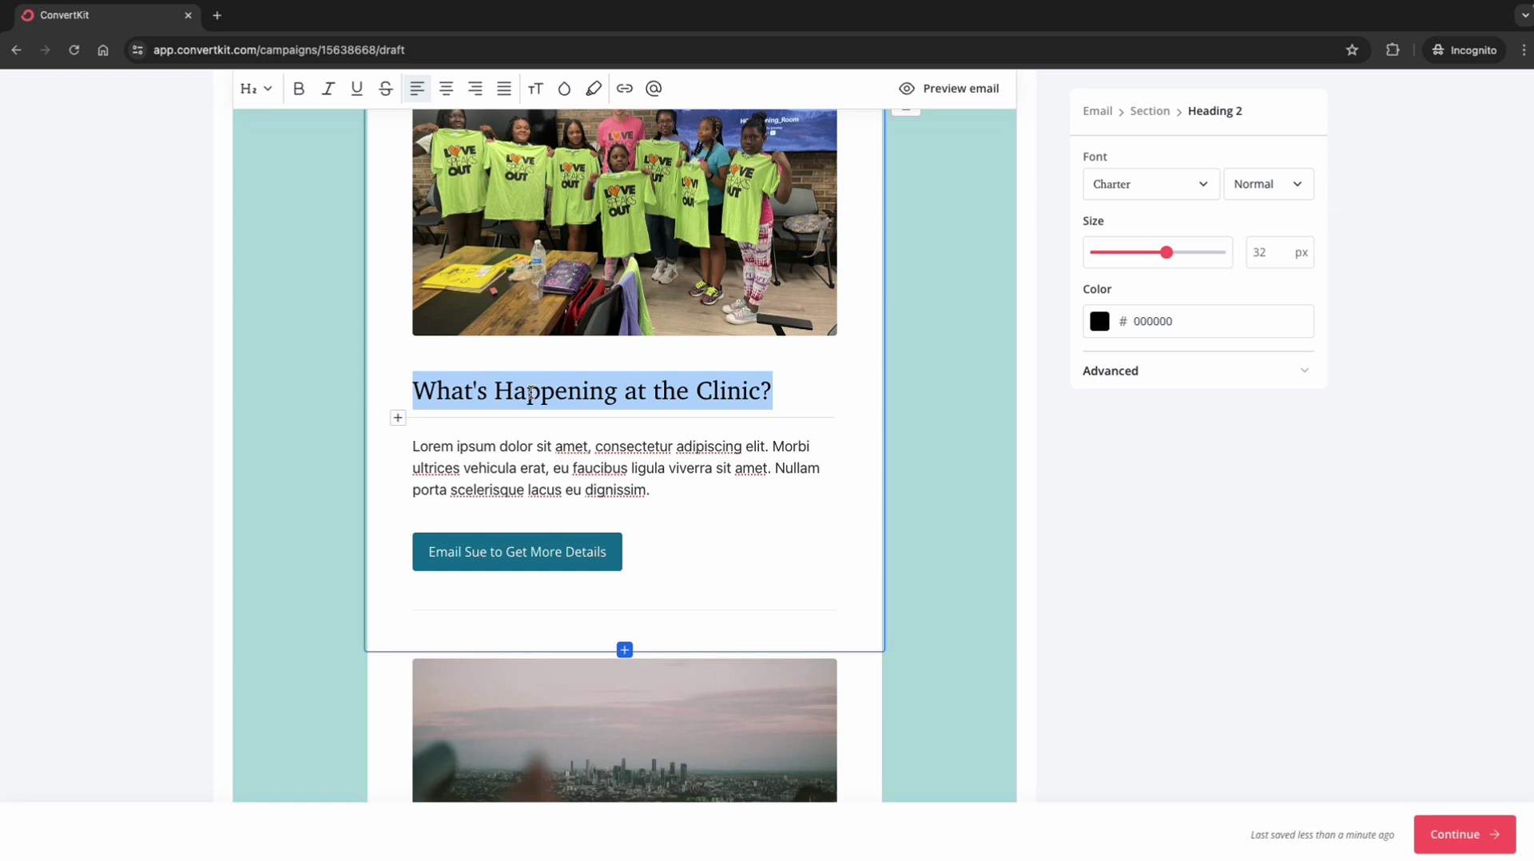
Step: Overwrite the clinic section's placeholder paragraph with 'Hello Hello Hello,', fixing a typo
{"action": "left_click", "coordinate": [532, 452]}
{"action": "triple_click", "coordinate": [534, 455]}
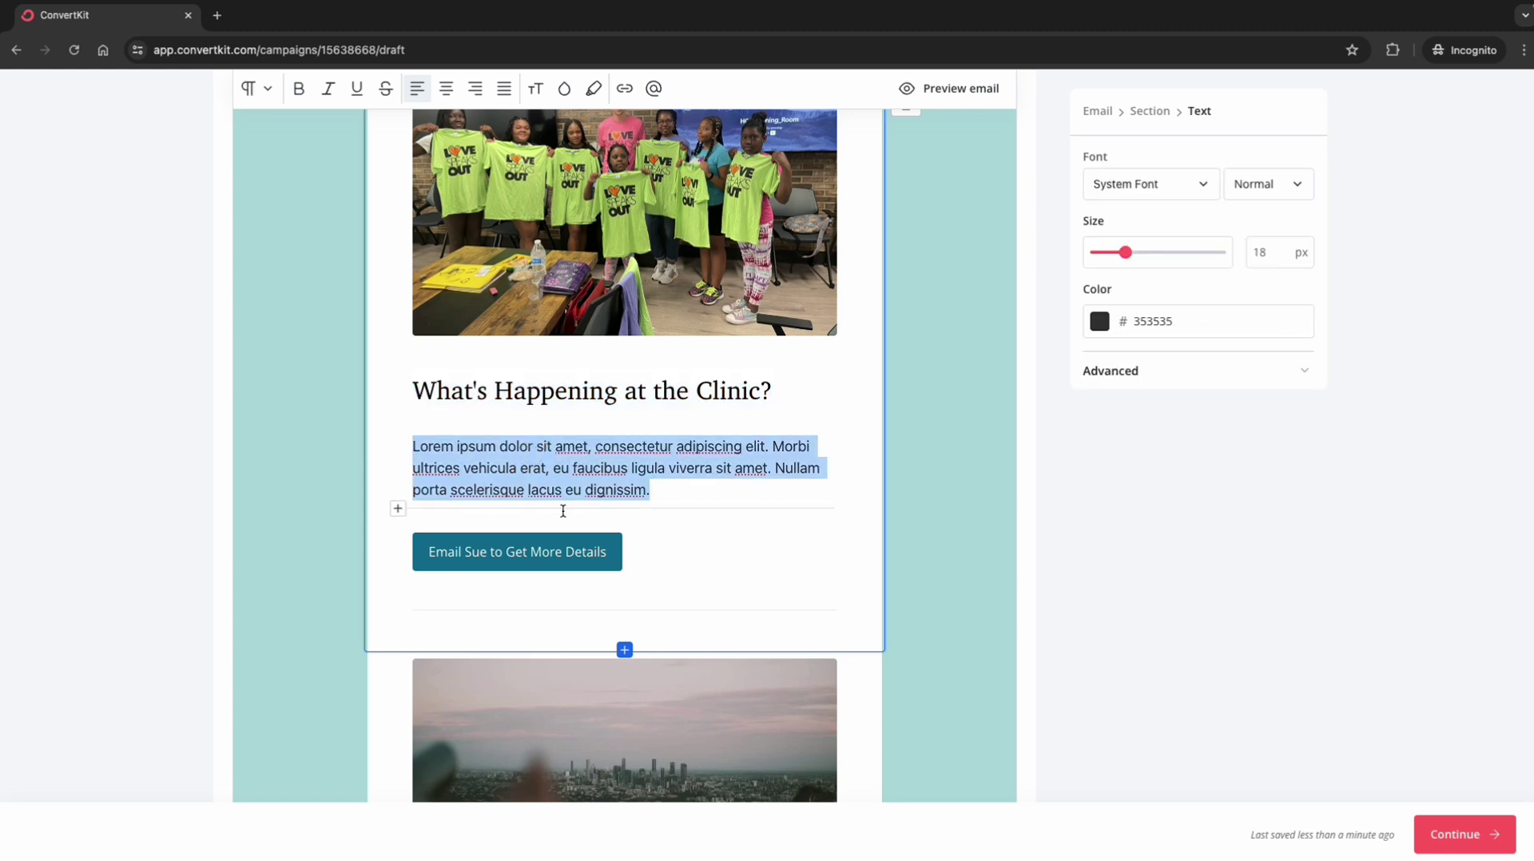
{"action": "type", "text": "He"}
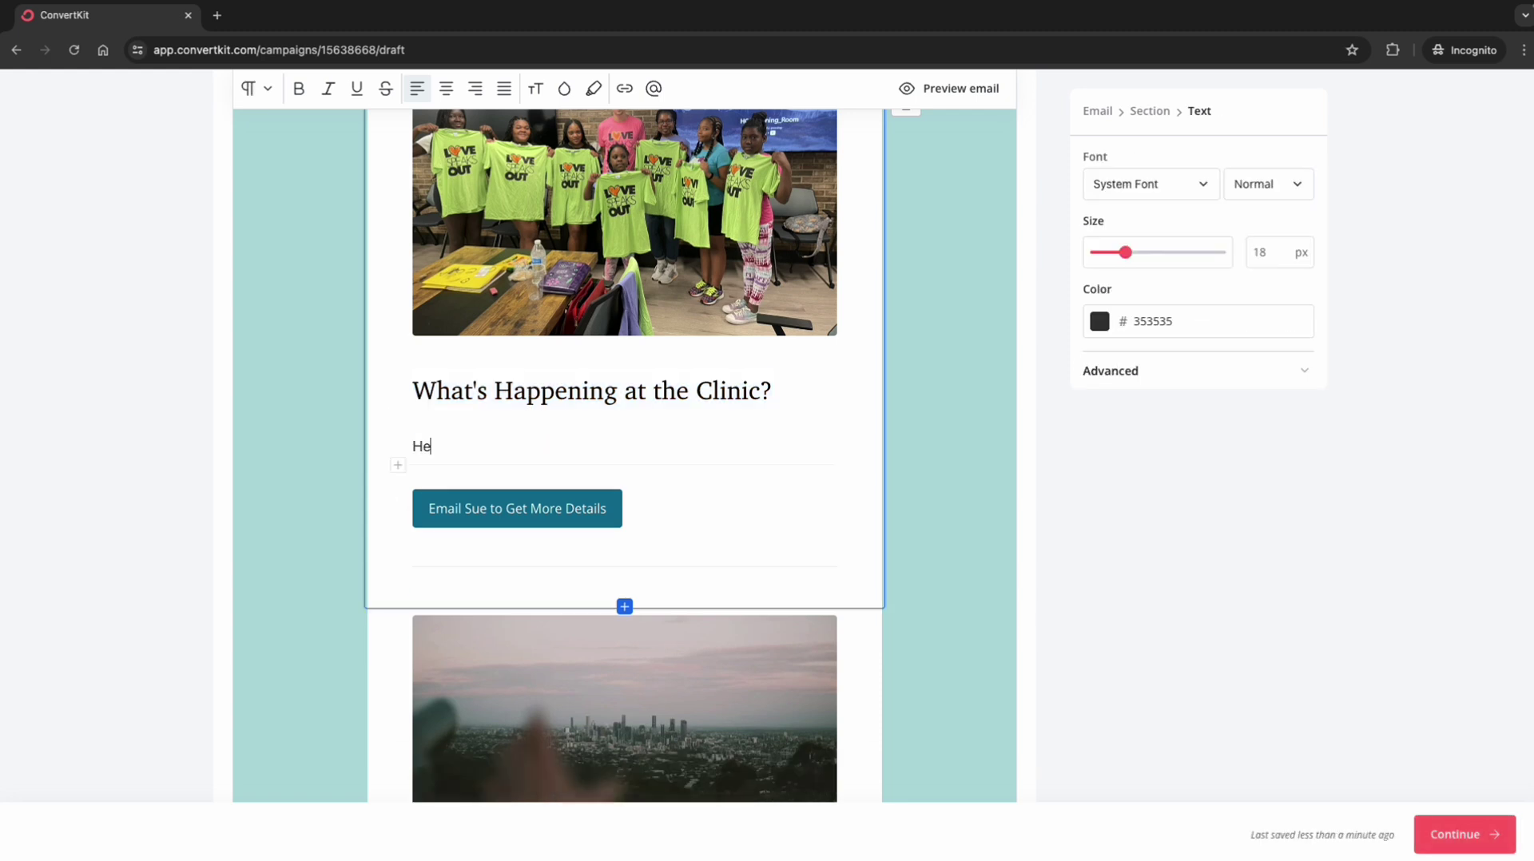
{"action": "type", "text": "lloall"}
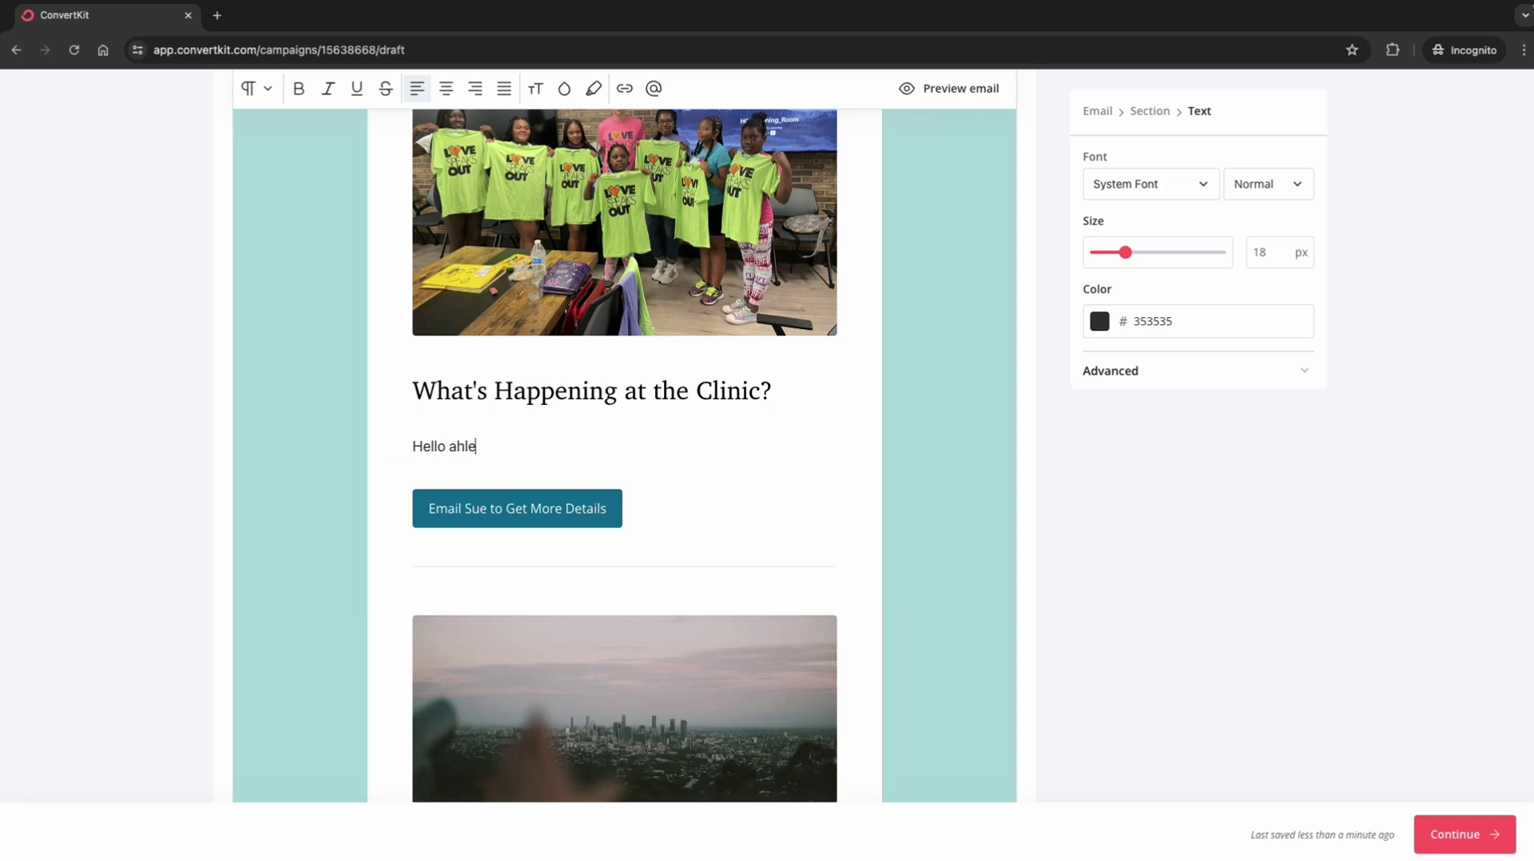
{"action": "key", "text": "BackSpace"}
{"action": "key", "text": "BackSpace"}
{"action": "key", "text": "BackSpace"}
{"action": "type", "text": "Hello Hello,"}
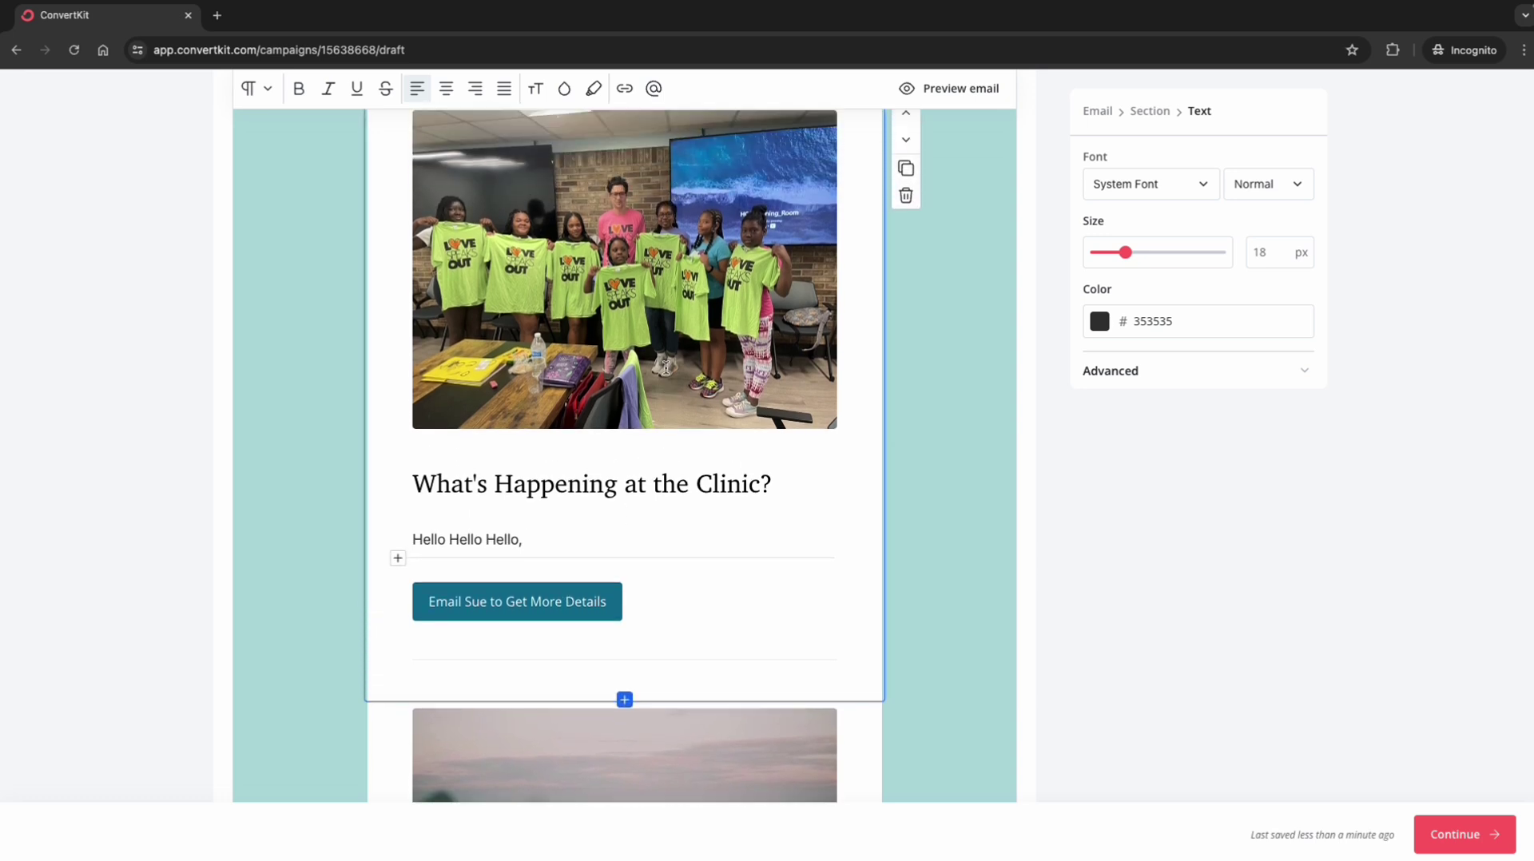
{"action": "scroll", "coordinate": [666, 367], "scroll_direction": "up", "scroll_amount": 1}
{"action": "scroll", "coordinate": [666, 367], "scroll_direction": "down", "scroll_amount": 3}
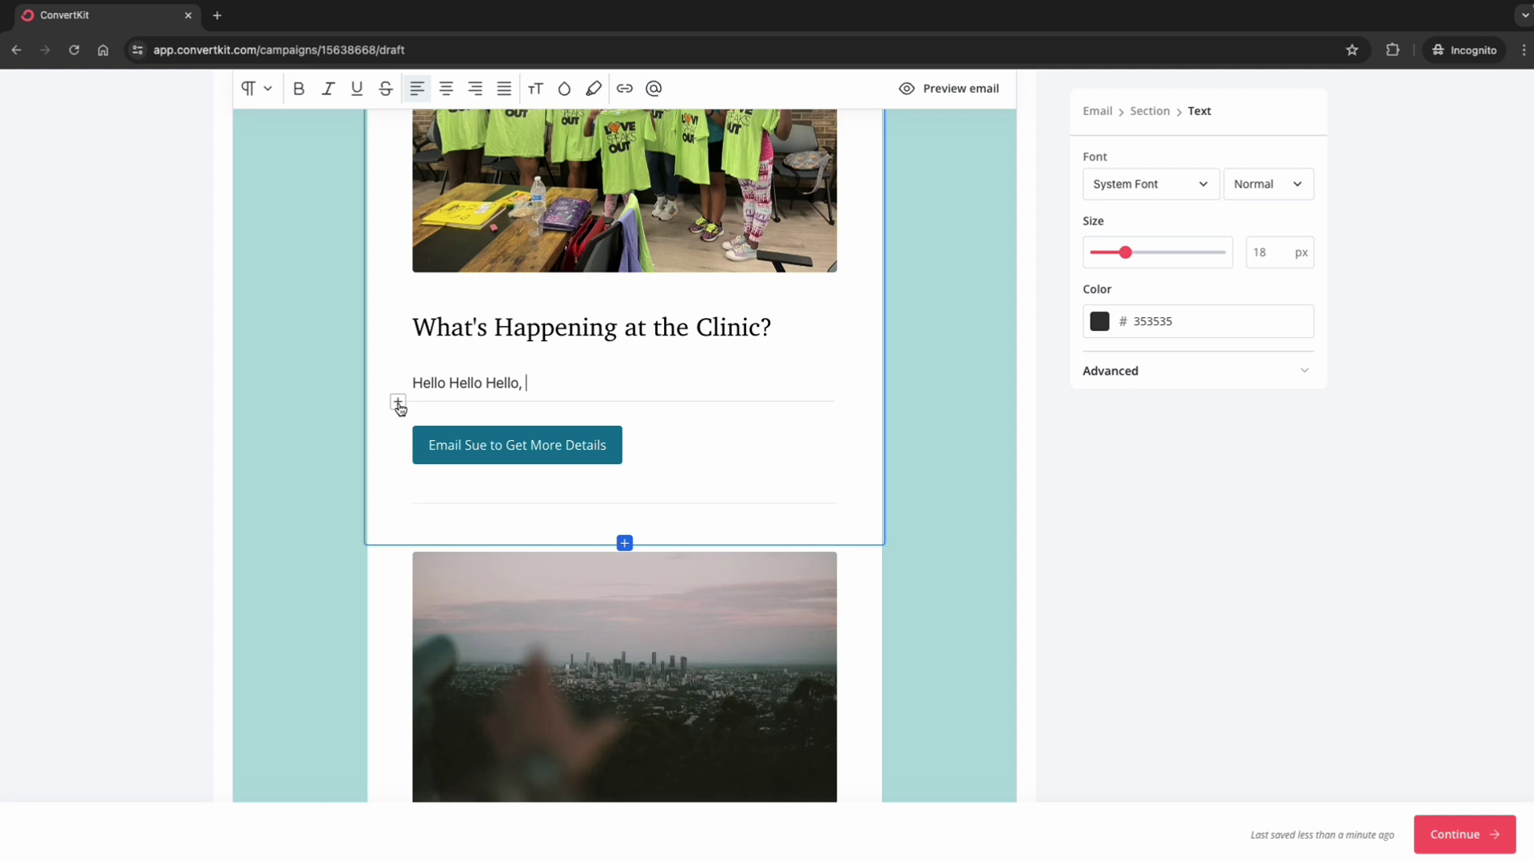
Step: Append a {{ subscriber.first_name }} personalization tag to the greeting via the @ menu
{"action": "left_click", "coordinate": [654, 89]}
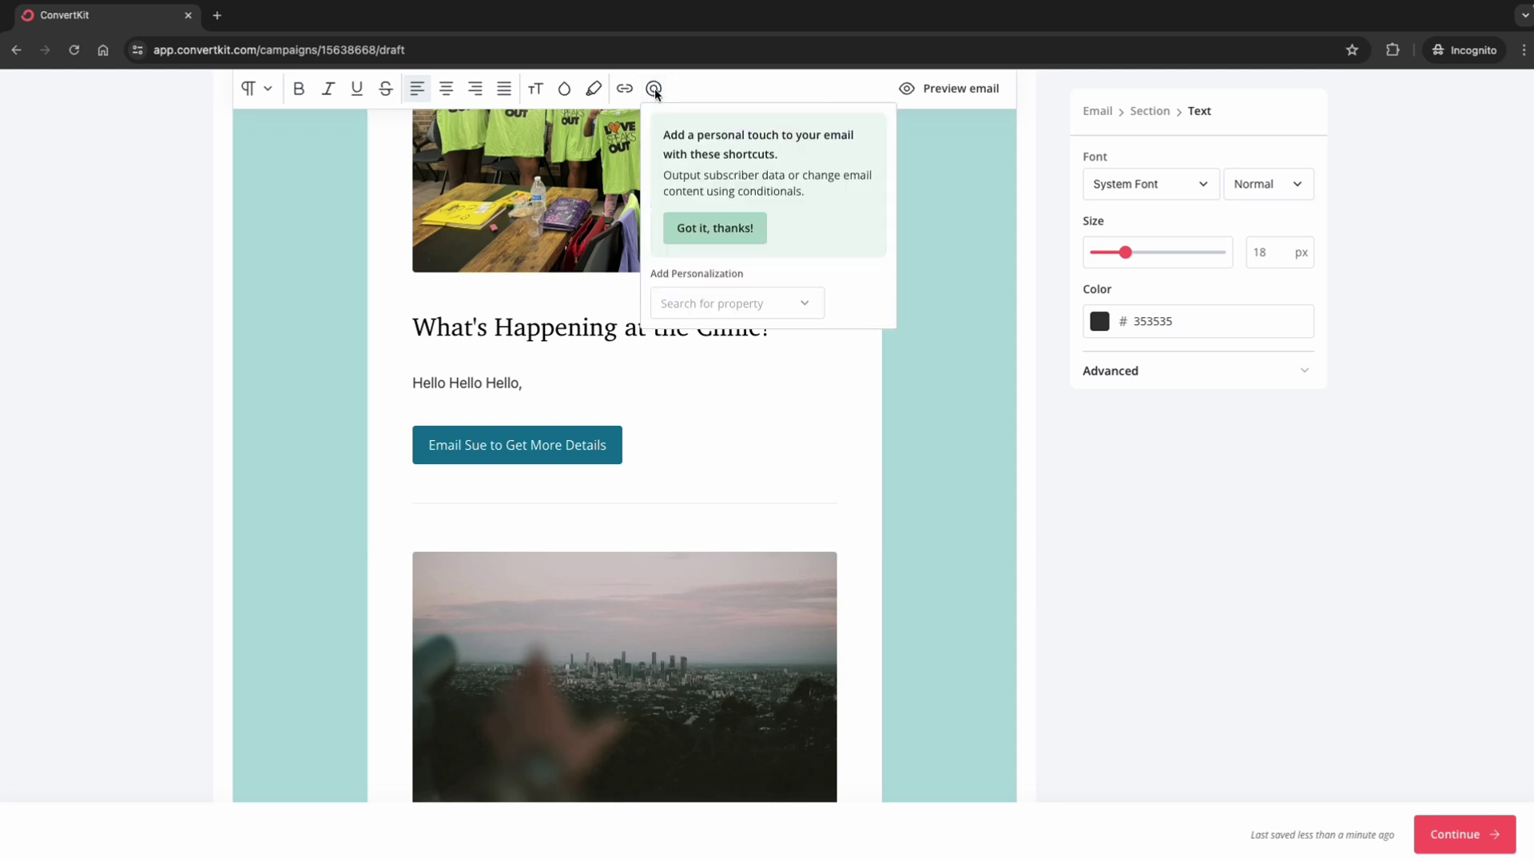
{"action": "left_click", "coordinate": [747, 303]}
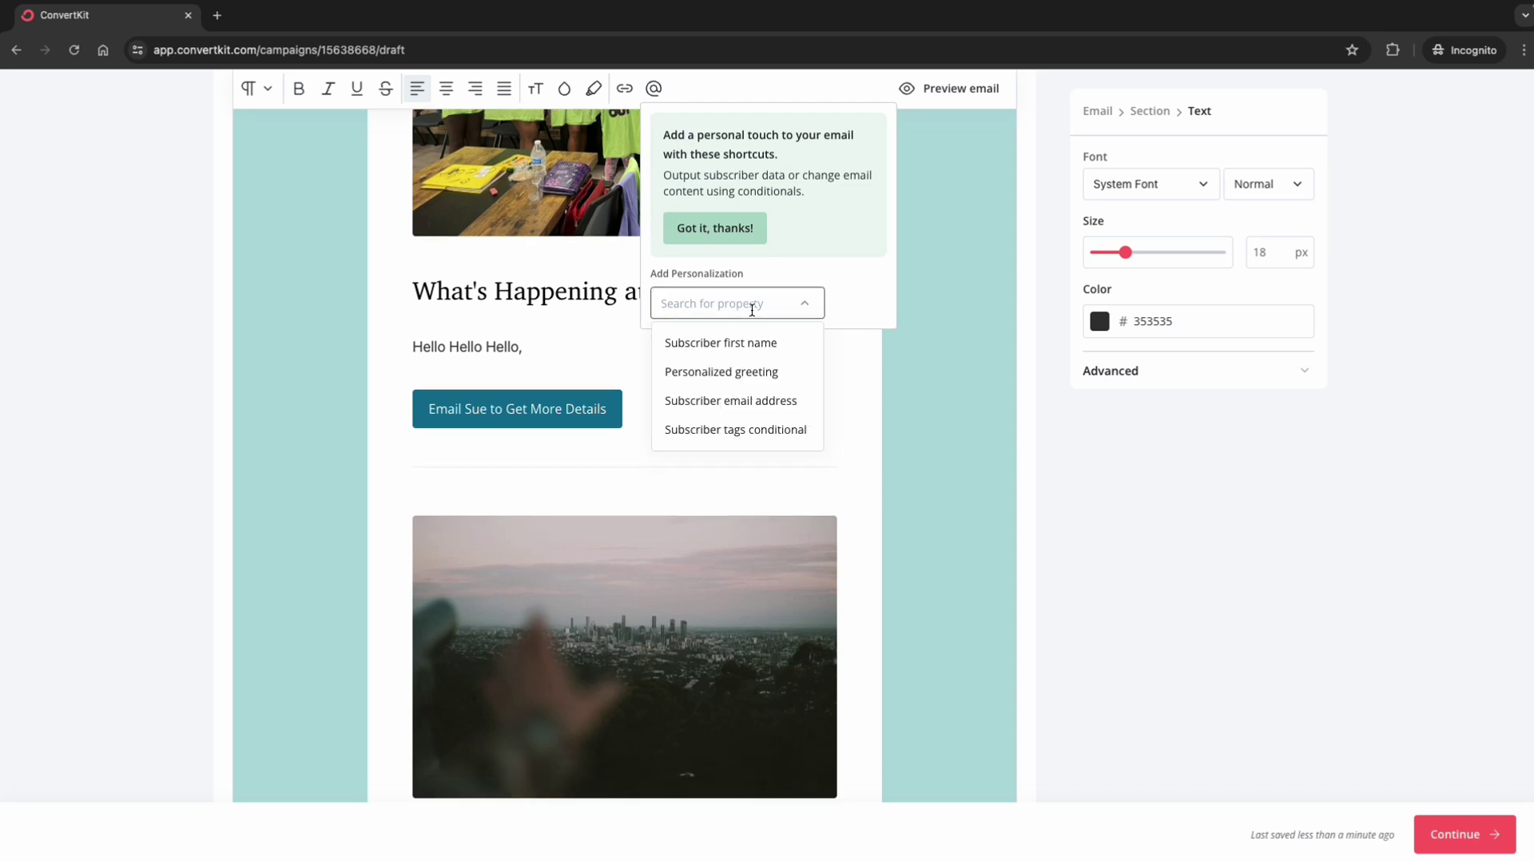
{"action": "left_click", "coordinate": [719, 349]}
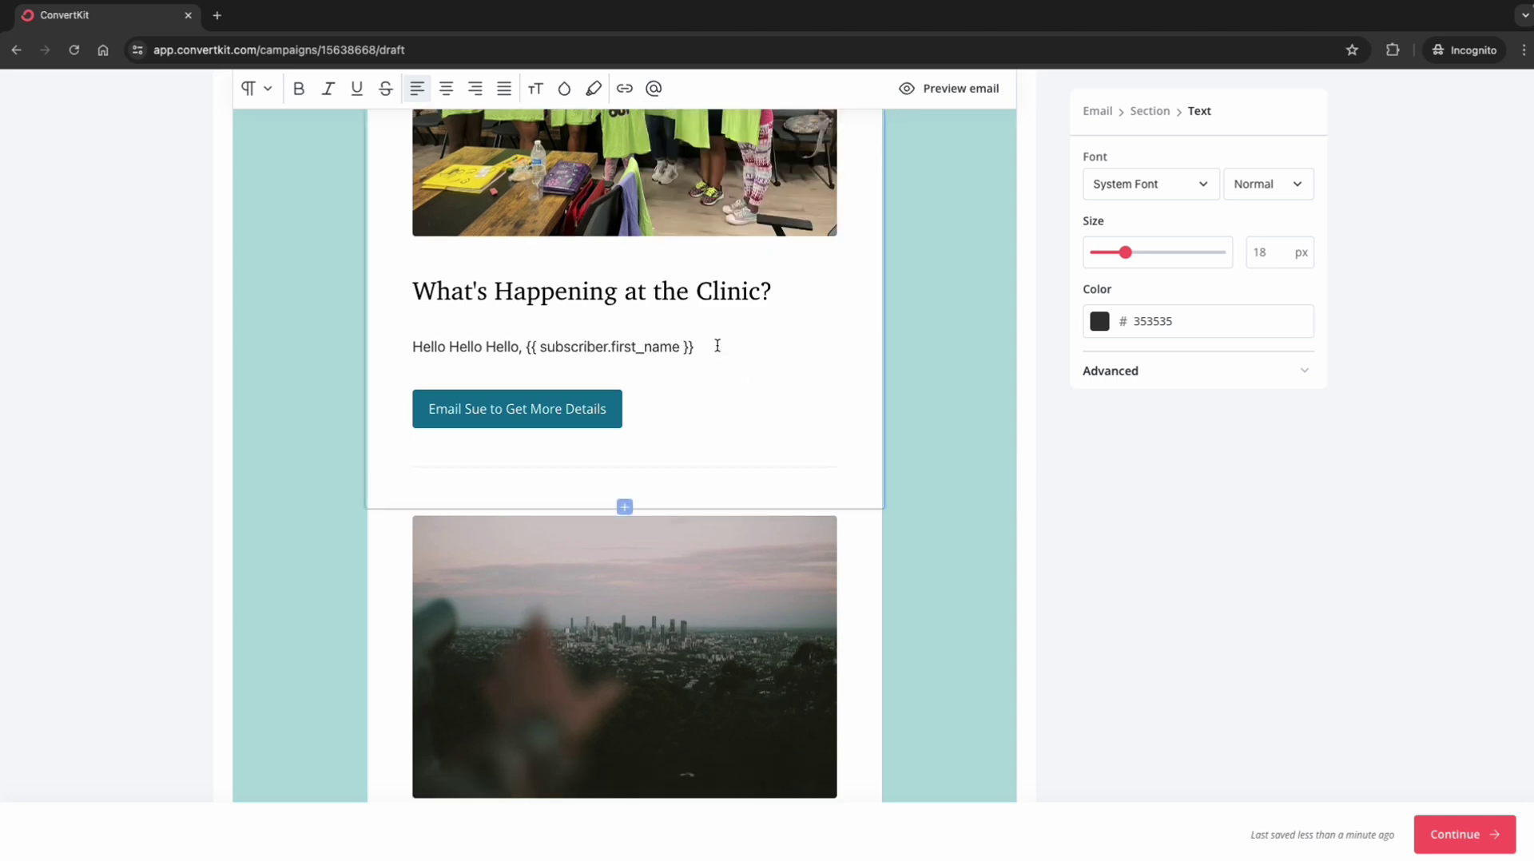
Step: Change the clinic button's label to 'Learn More' and set its link URL to Hello.com
{"action": "left_click", "coordinate": [588, 404]}
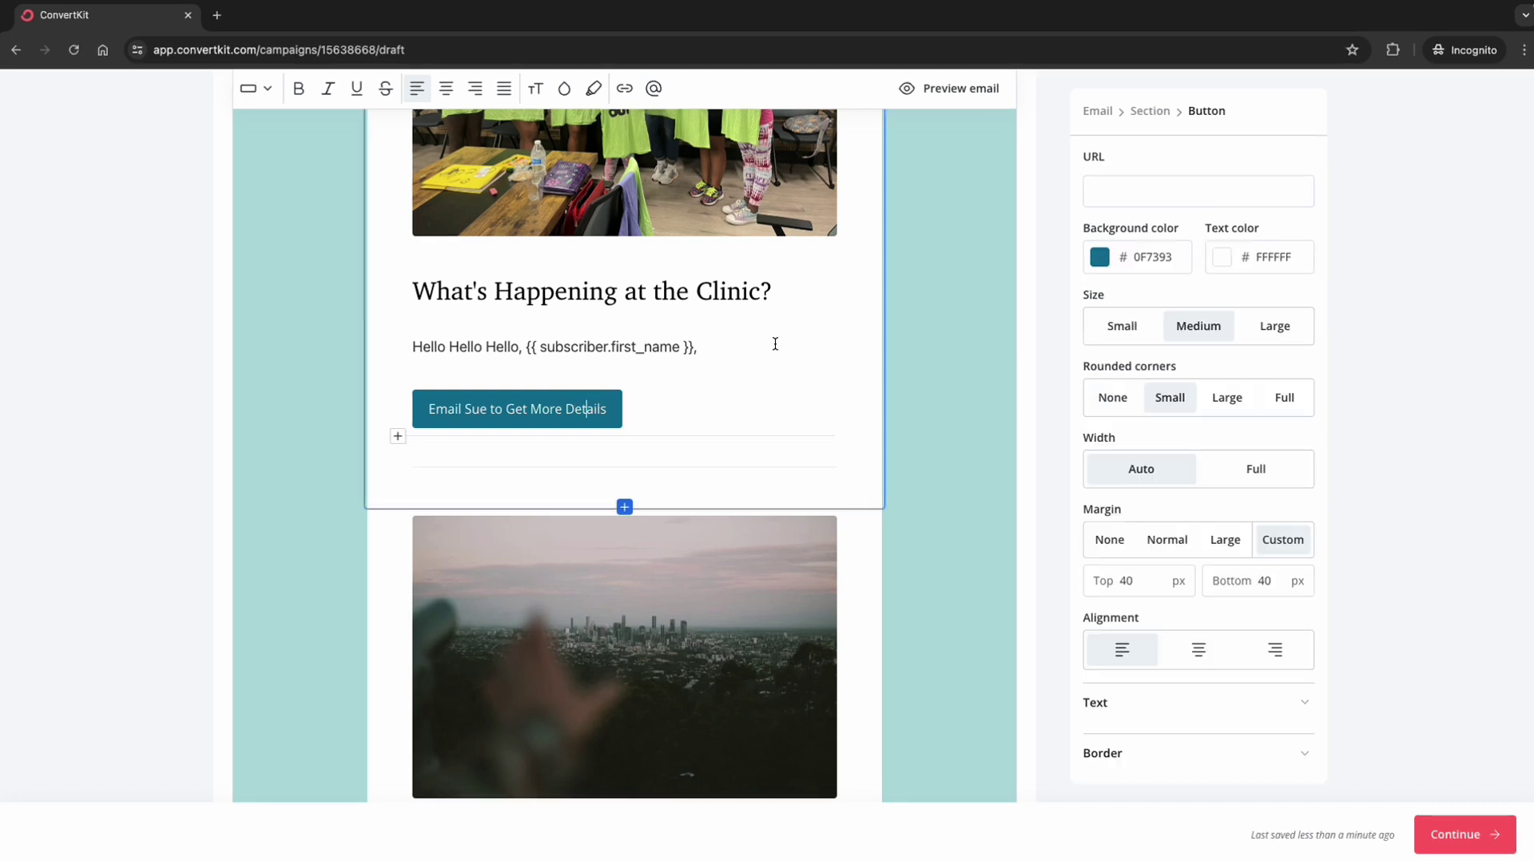
{"action": "triple_click", "coordinate": [564, 409]}
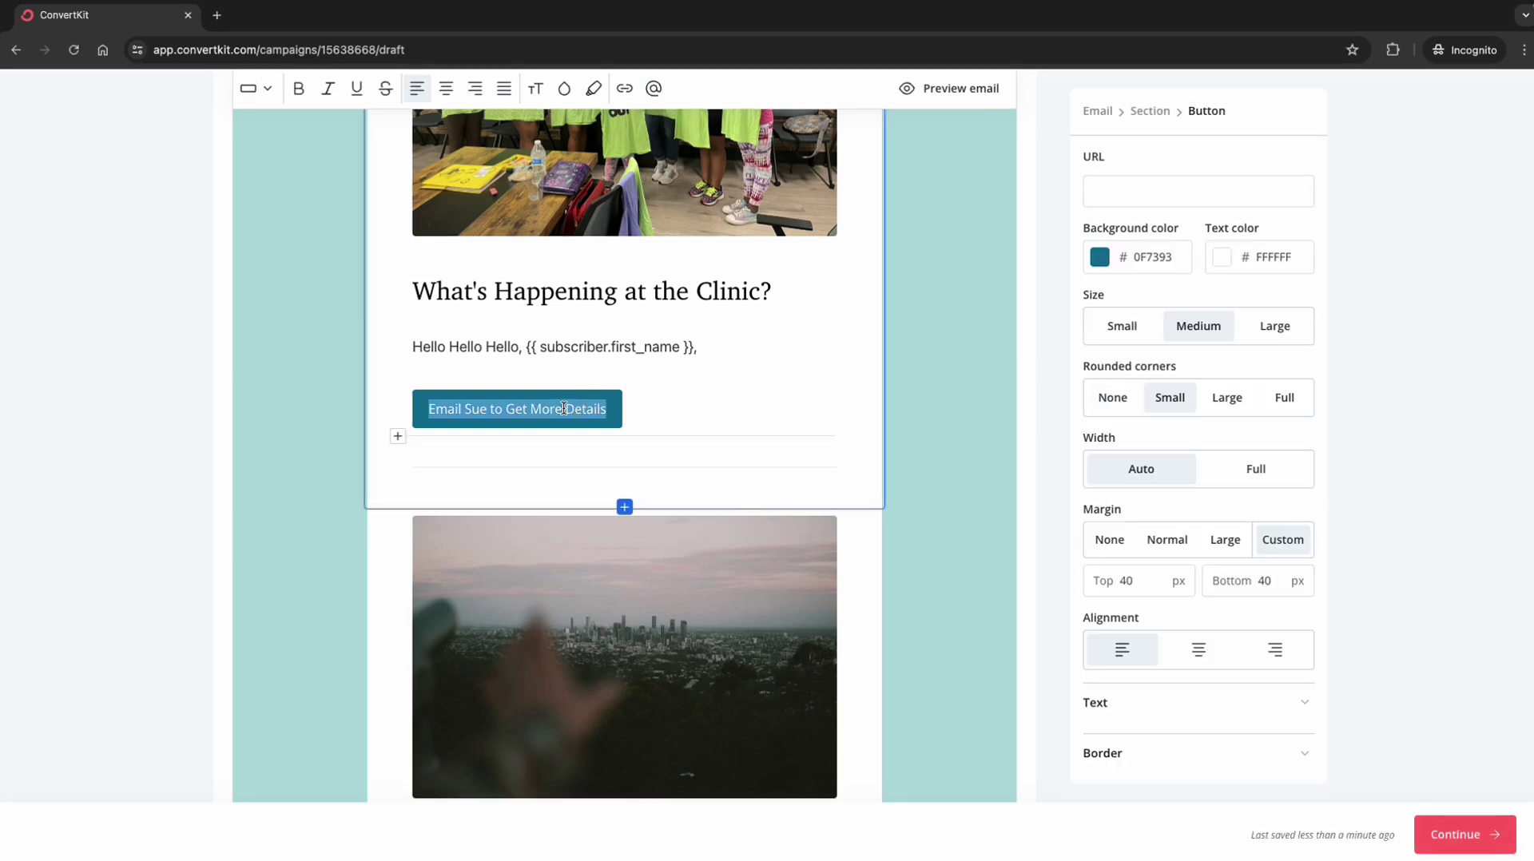
{"action": "type", "text": "Change "}
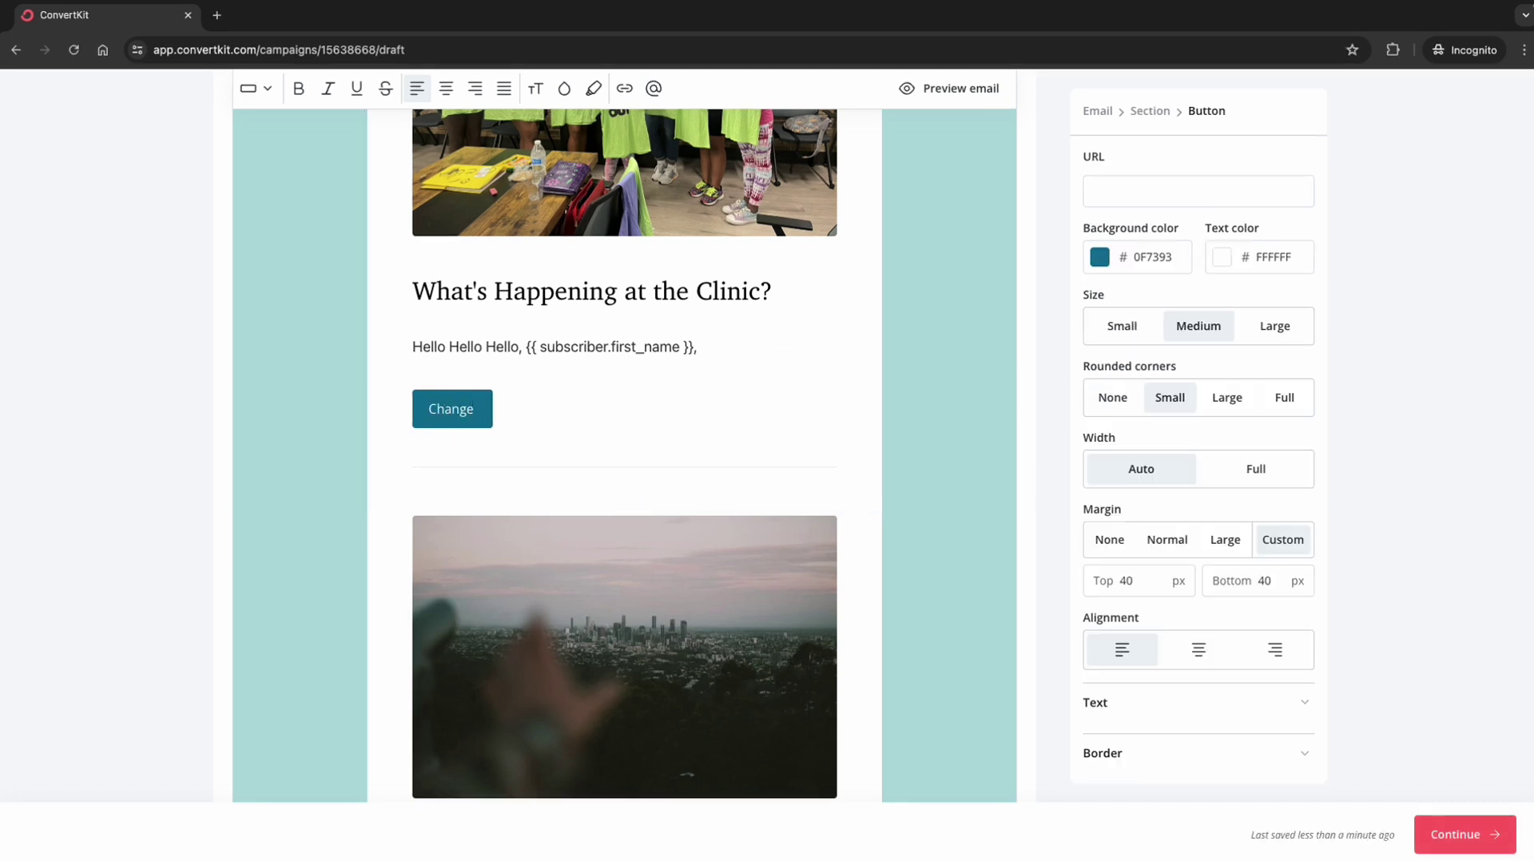
{"action": "type", "text": "Name"}
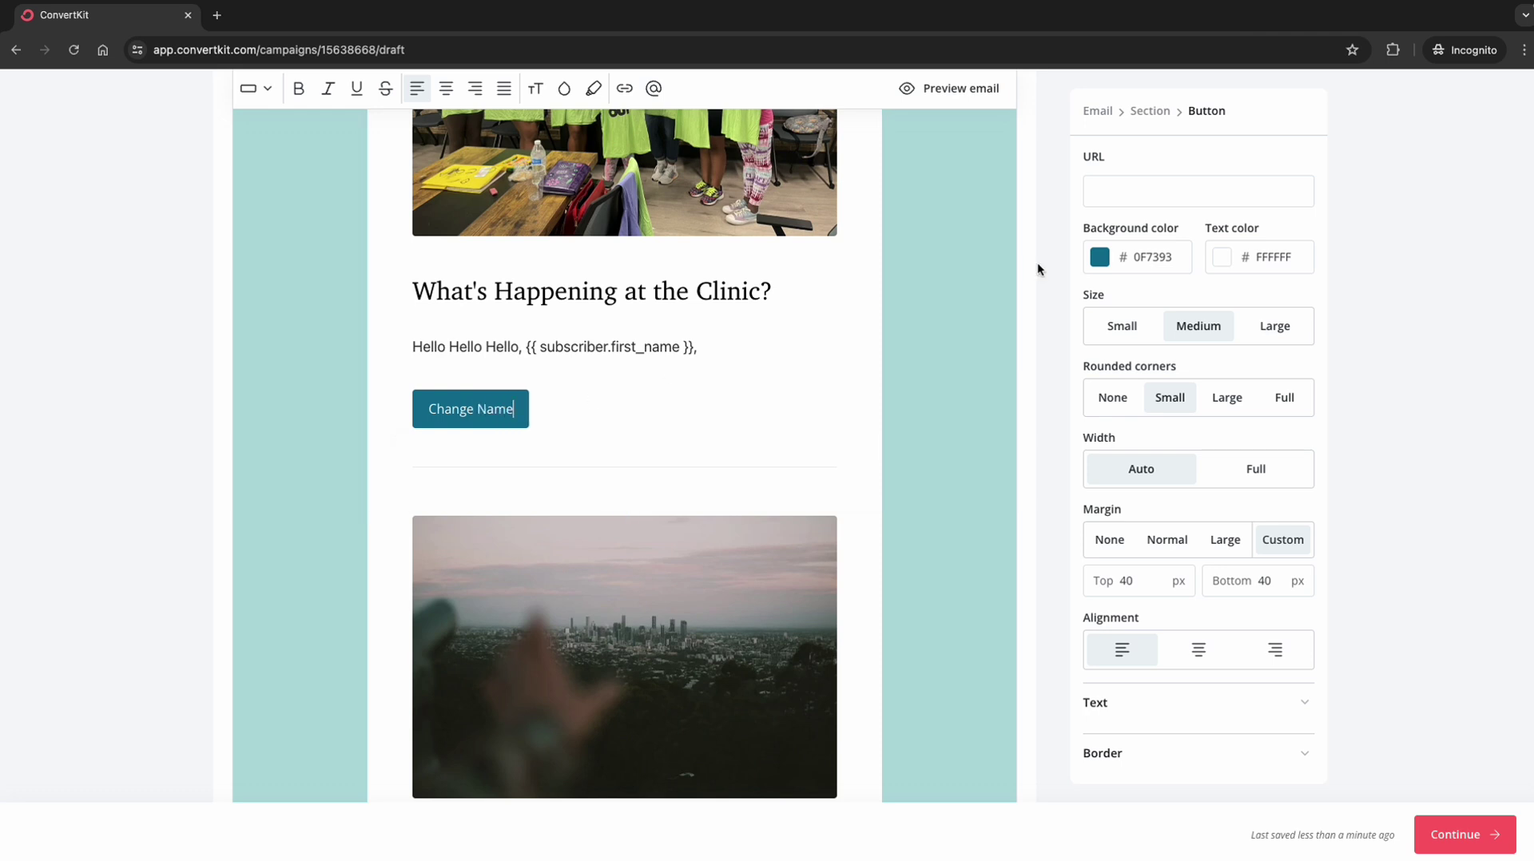
{"action": "key", "text": "BackSpace"}
{"action": "key", "text": "BackSpace"}
{"action": "key", "text": "BackSpace"}
{"action": "key", "text": "BackSpace"}
{"action": "key", "text": "BackSpace"}
{"action": "key", "text": "BackSpace"}
{"action": "key", "text": "BackSpace"}
{"action": "key", "text": "BackSpace"}
{"action": "key", "text": "BackSpace"}
{"action": "key", "text": "BackSpace"}
{"action": "key", "text": "BackSpace"}
{"action": "type", "text": "Learn More"}
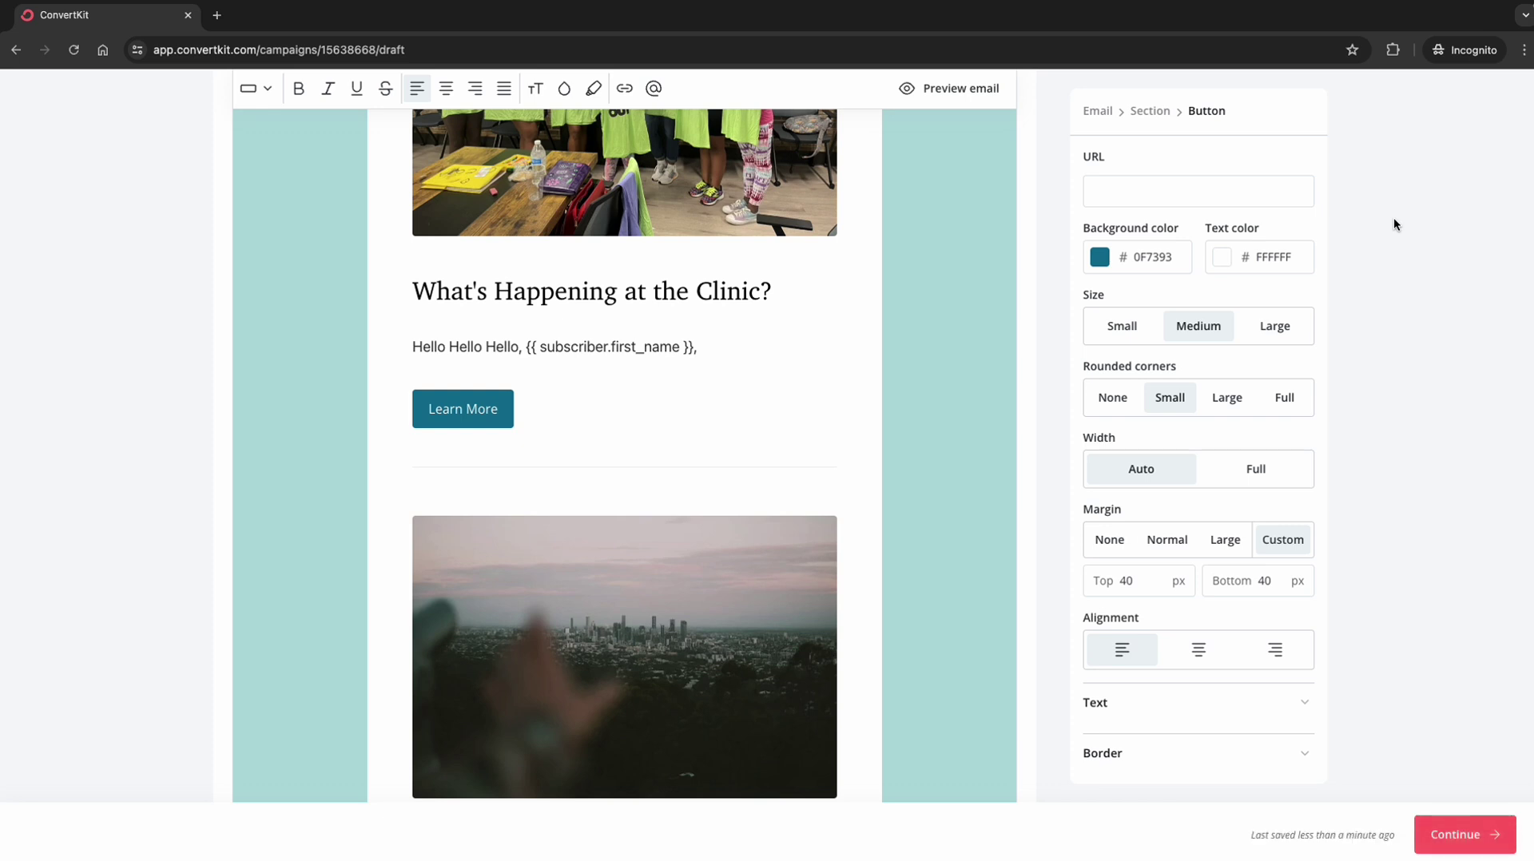
{"action": "left_click", "coordinate": [1126, 189]}
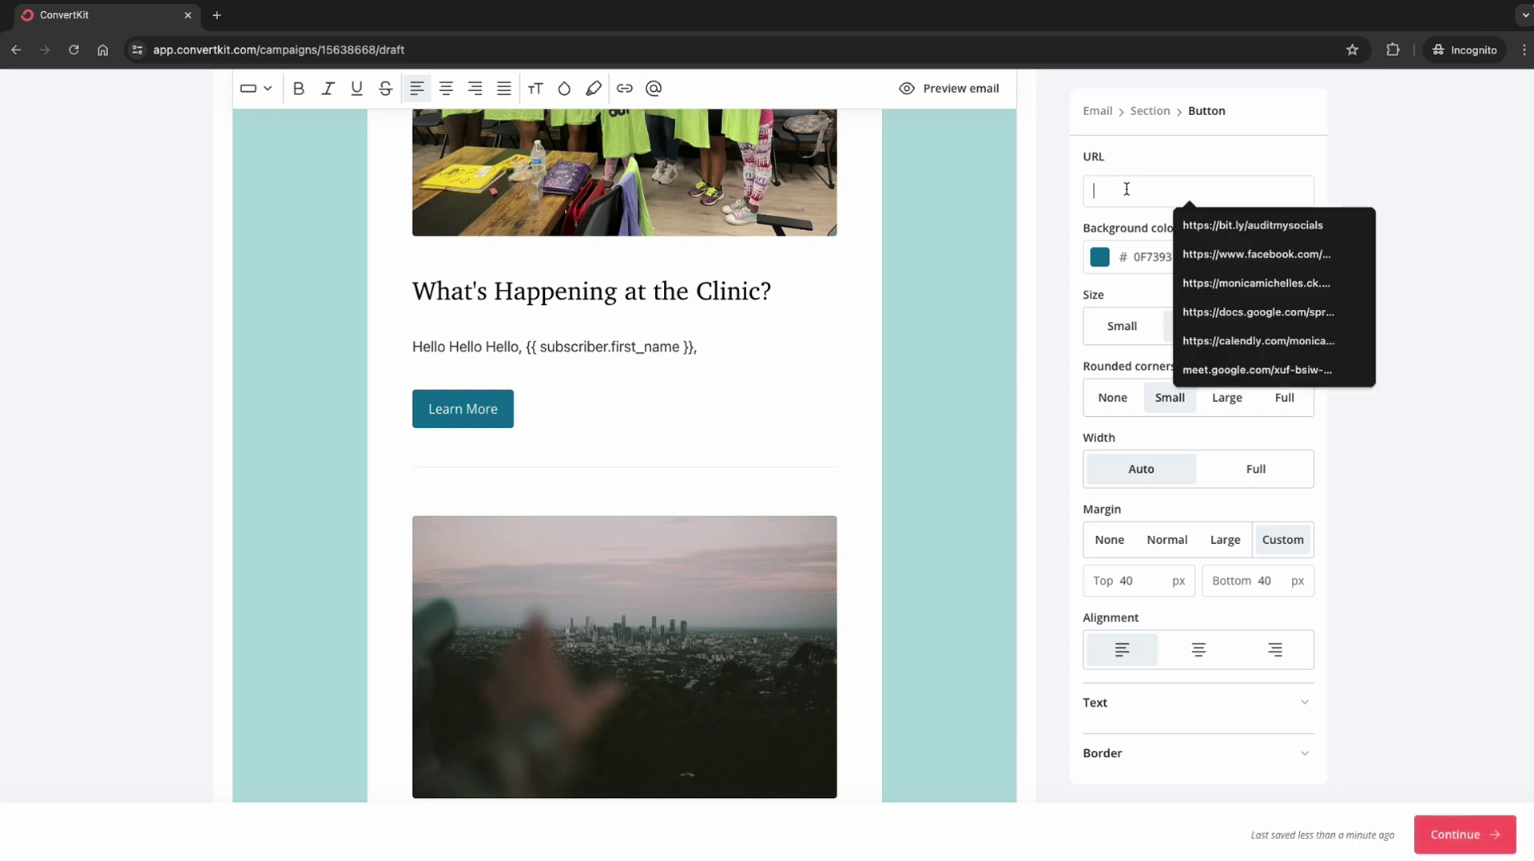
{"action": "type", "text": "Hello.com"}
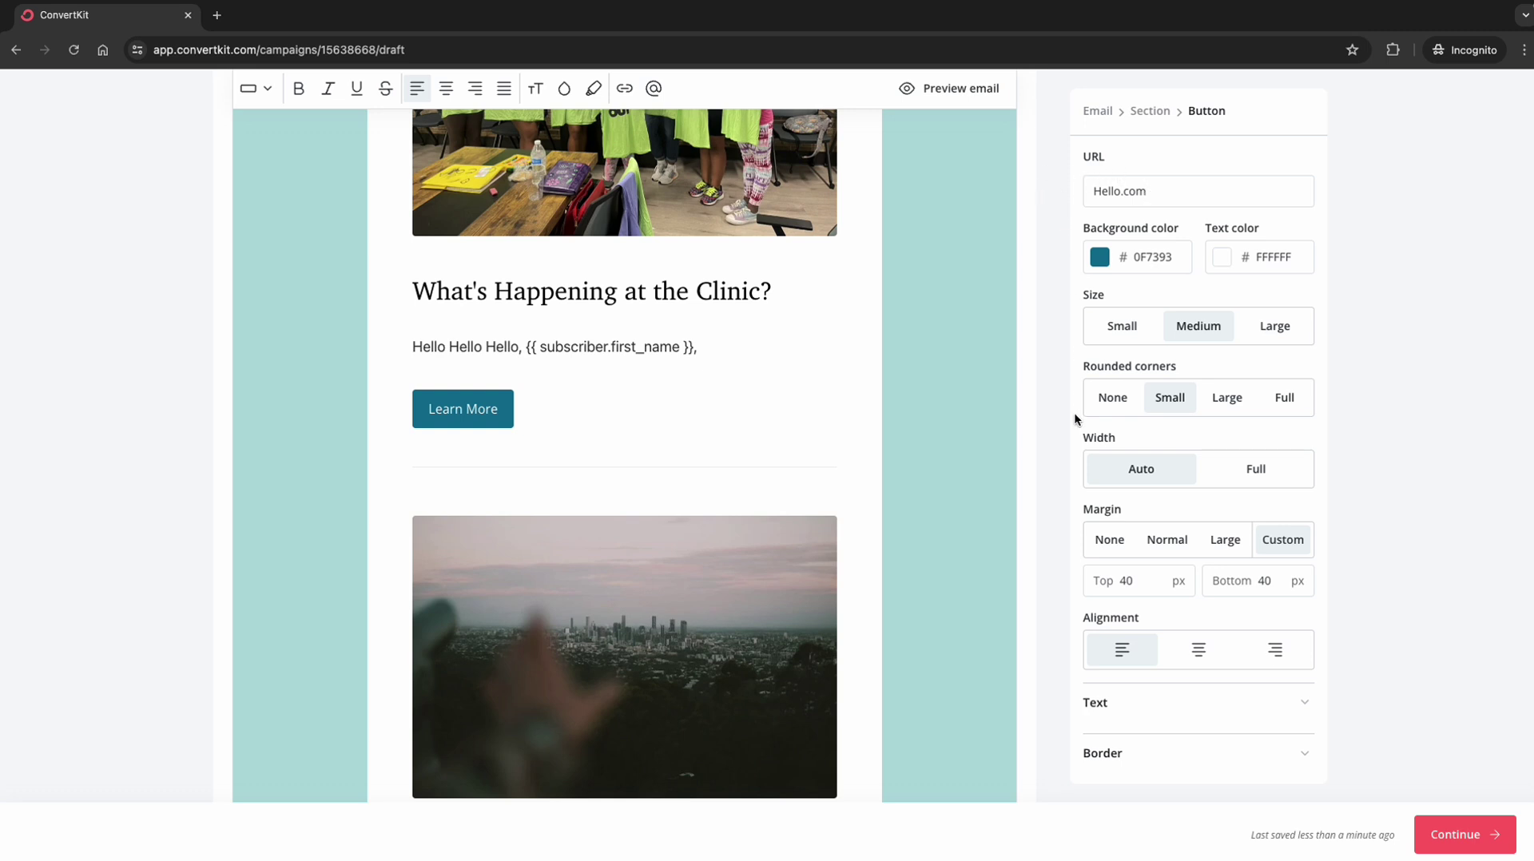
Step: Scroll to the Upcoming Events section and select its Sign Up Now button
{"action": "scroll", "coordinate": [1074, 412], "scroll_direction": "down", "scroll_amount": 1}
{"action": "scroll", "coordinate": [1154, 482], "scroll_direction": "down", "scroll_amount": 1}
{"action": "scroll", "coordinate": [742, 527], "scroll_direction": "down", "scroll_amount": 5}
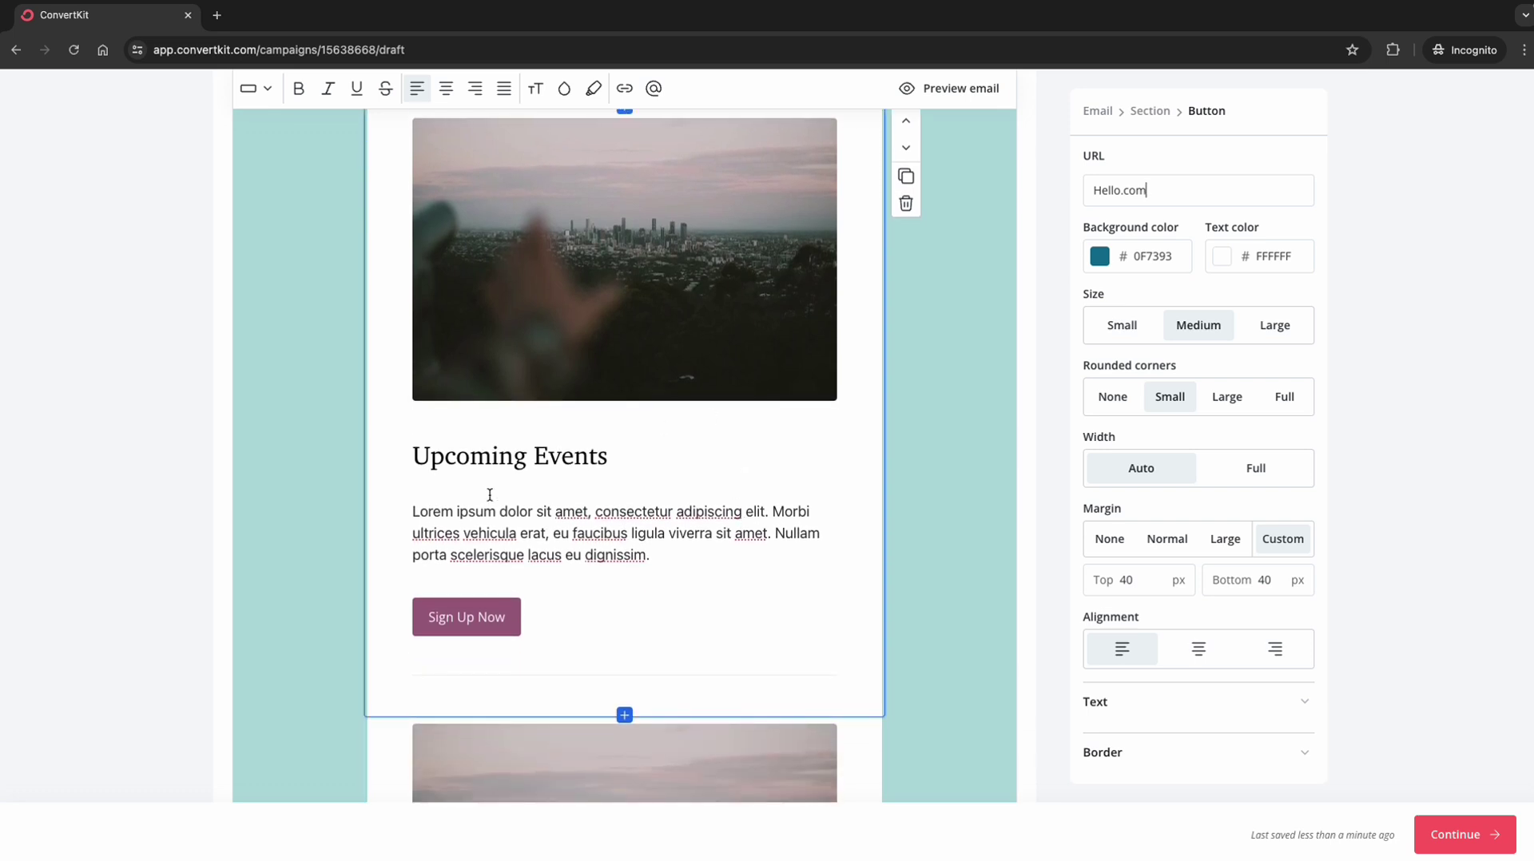
{"action": "left_click", "coordinate": [472, 455]}
{"action": "triple_click", "coordinate": [473, 456]}
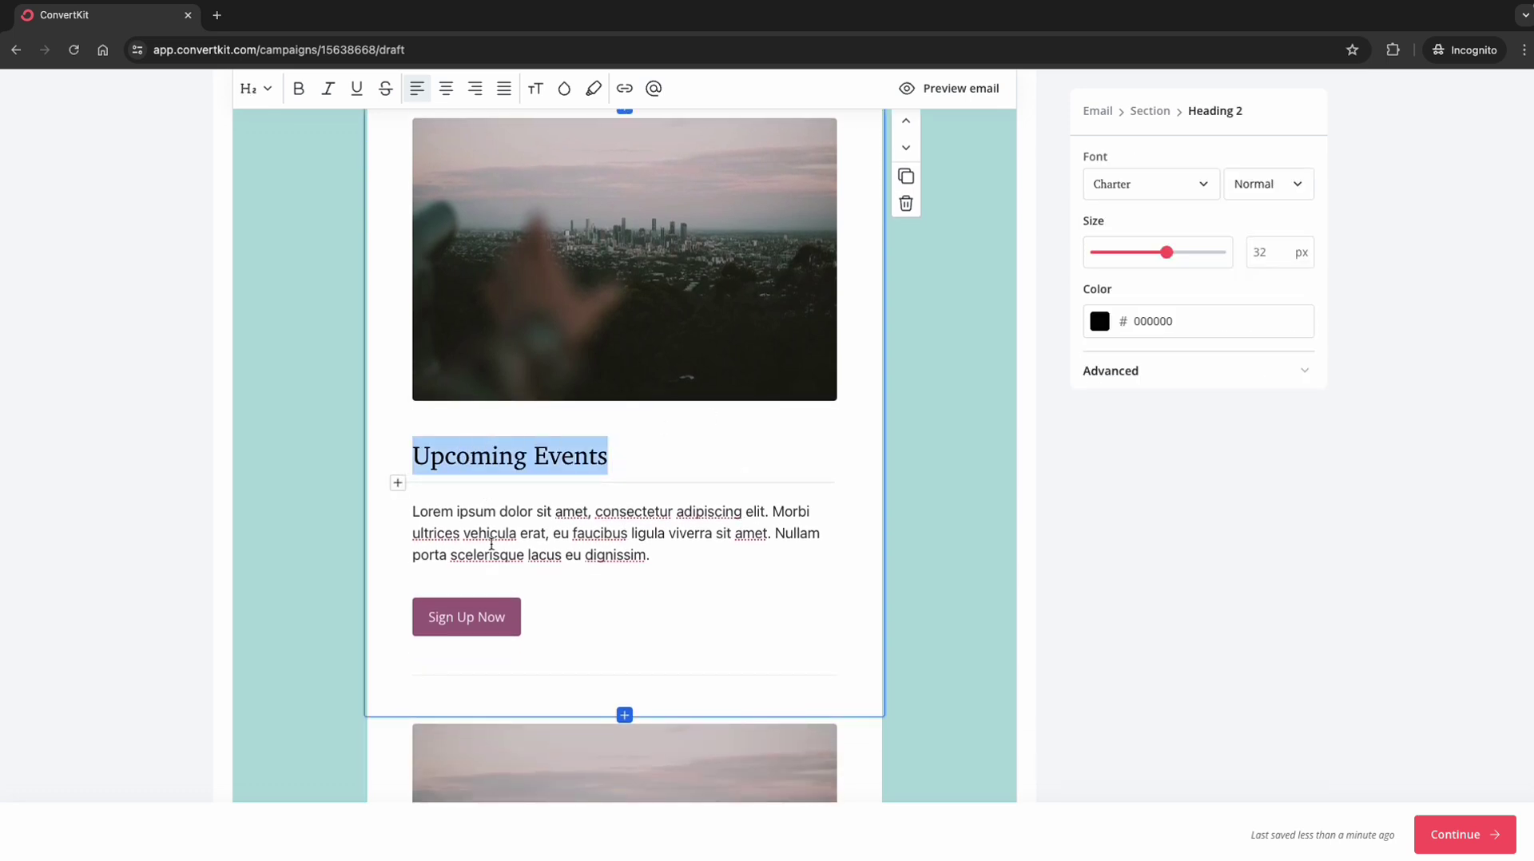
{"action": "triple_click", "coordinate": [496, 502]}
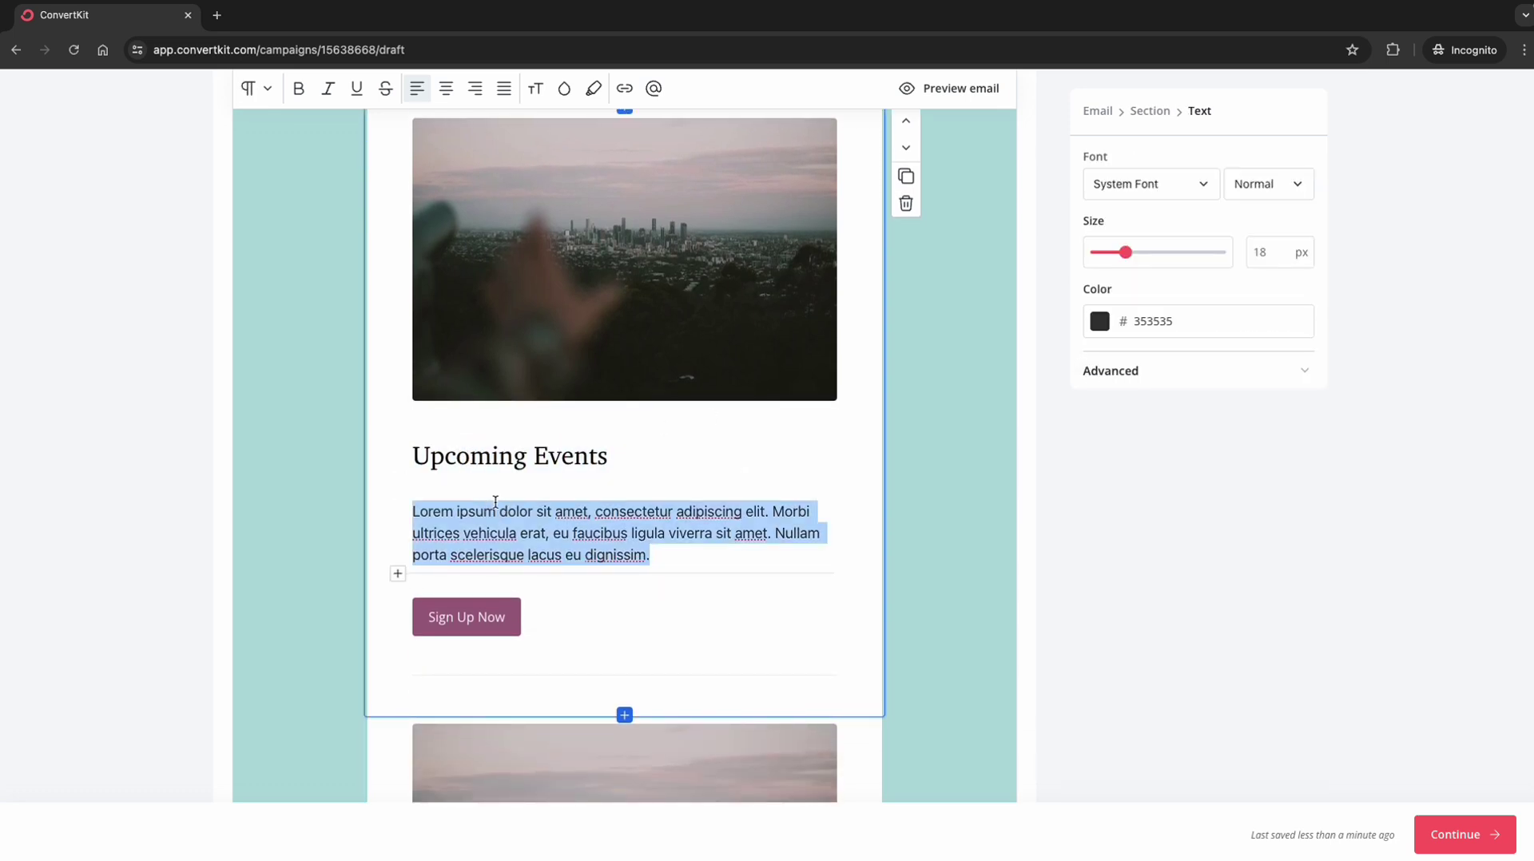
{"action": "left_click", "coordinate": [457, 603]}
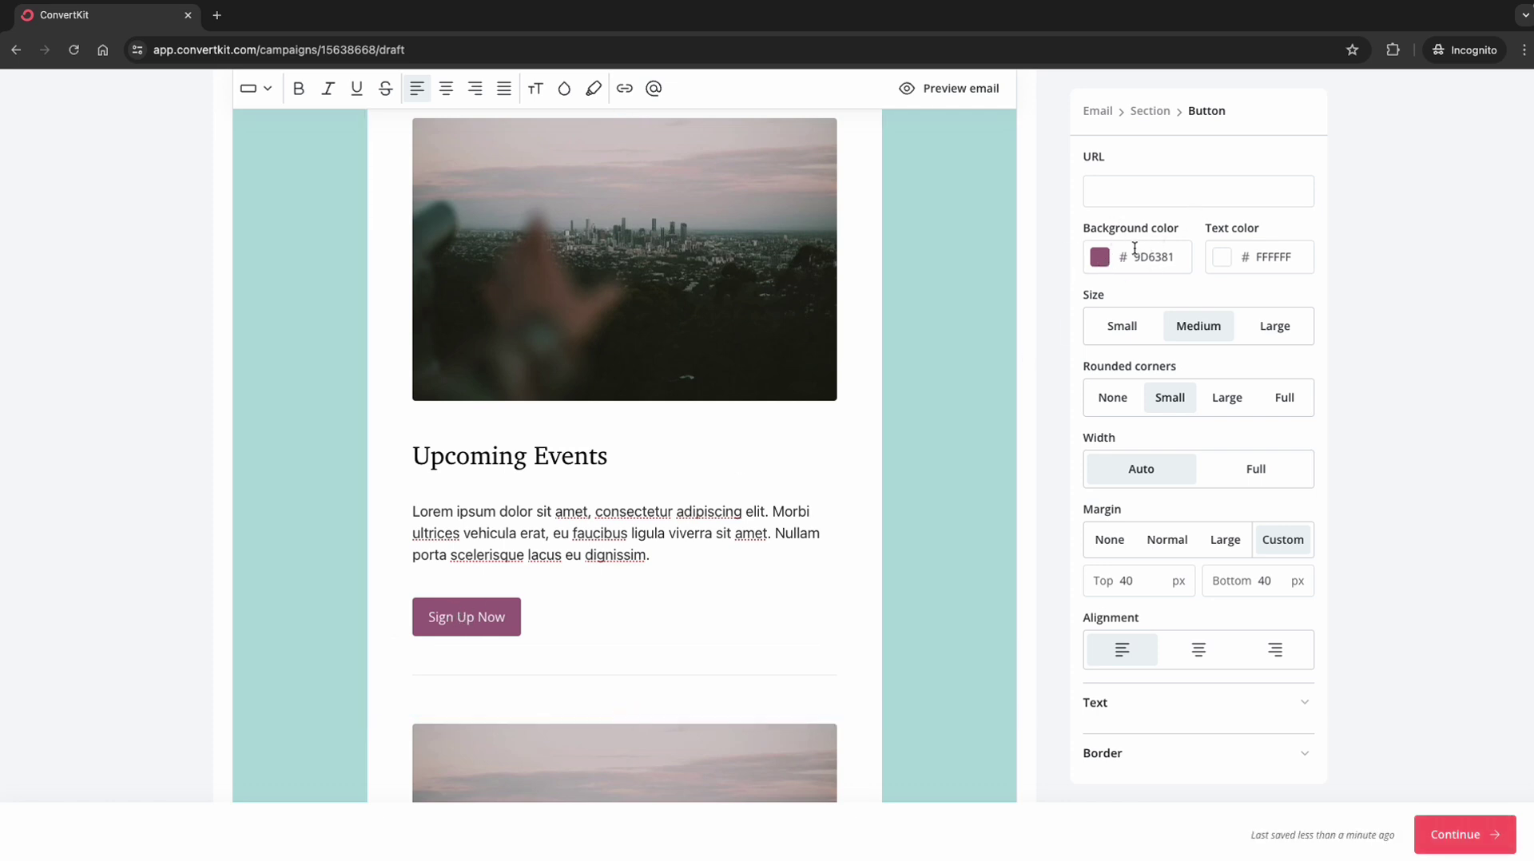
Step: Set the button background to 116644 green and its text colour to FDDC02 yellow
{"action": "left_click", "coordinate": [1100, 256]}
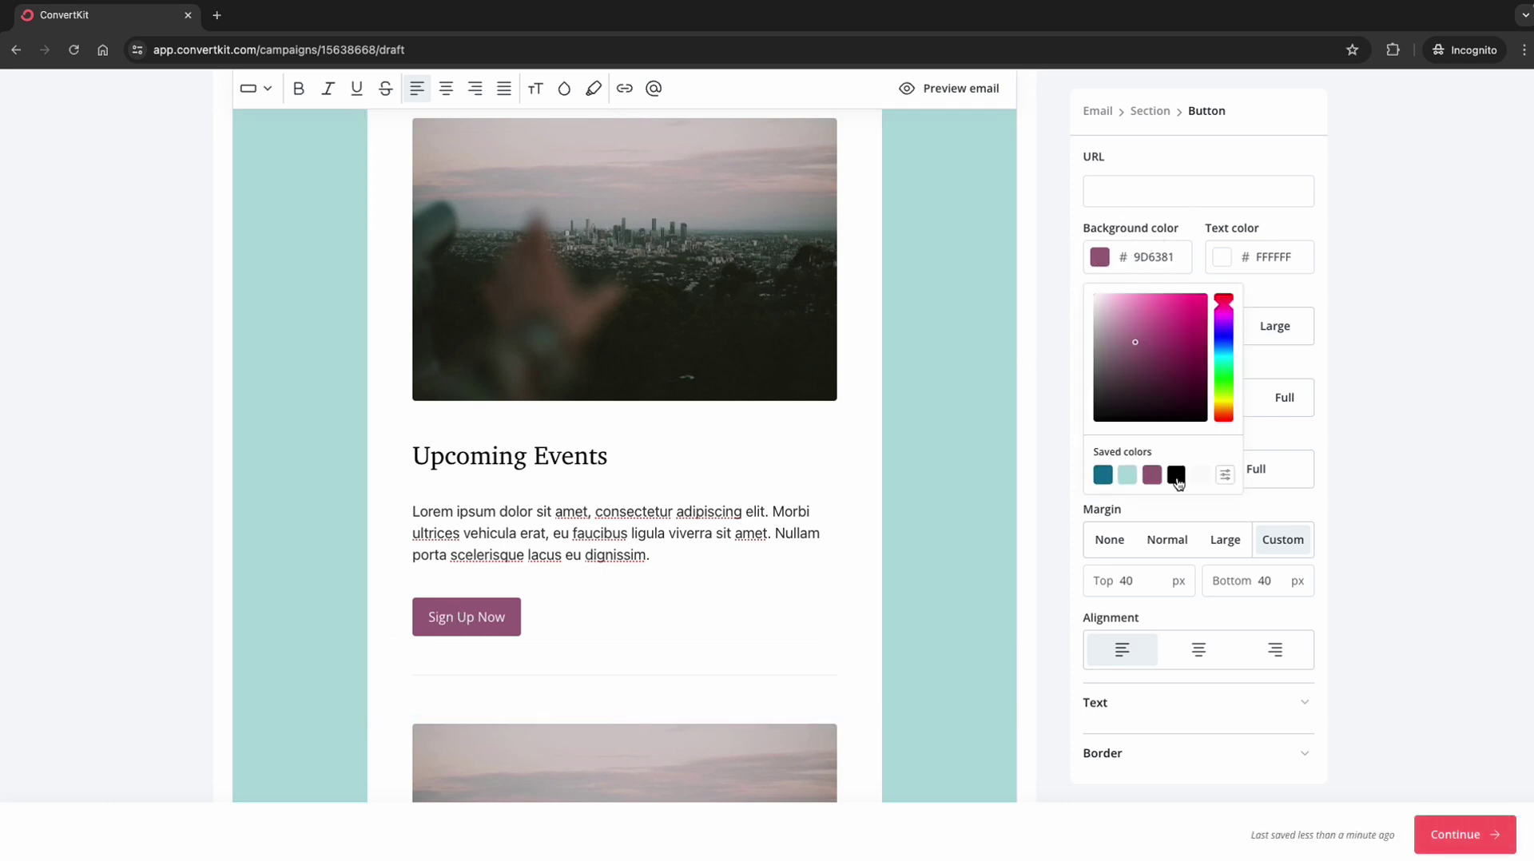
{"action": "left_click_drag", "start_coordinate": [1156, 359], "coordinate": [1188, 372]}
{"action": "left_click", "coordinate": [1278, 243]}
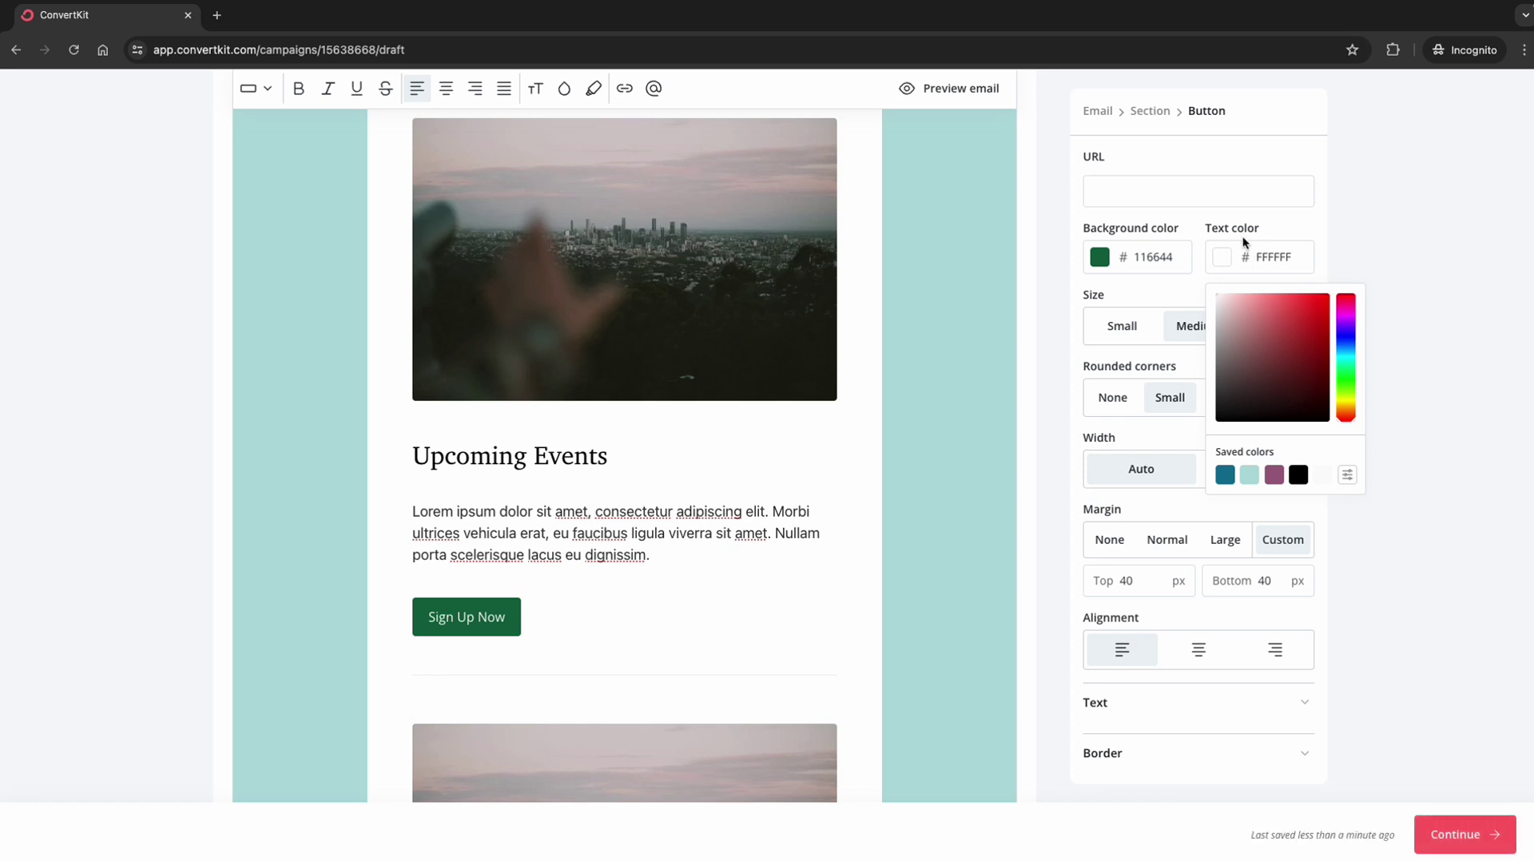
{"action": "left_click_drag", "start_coordinate": [1347, 419], "coordinate": [1330, 297]}
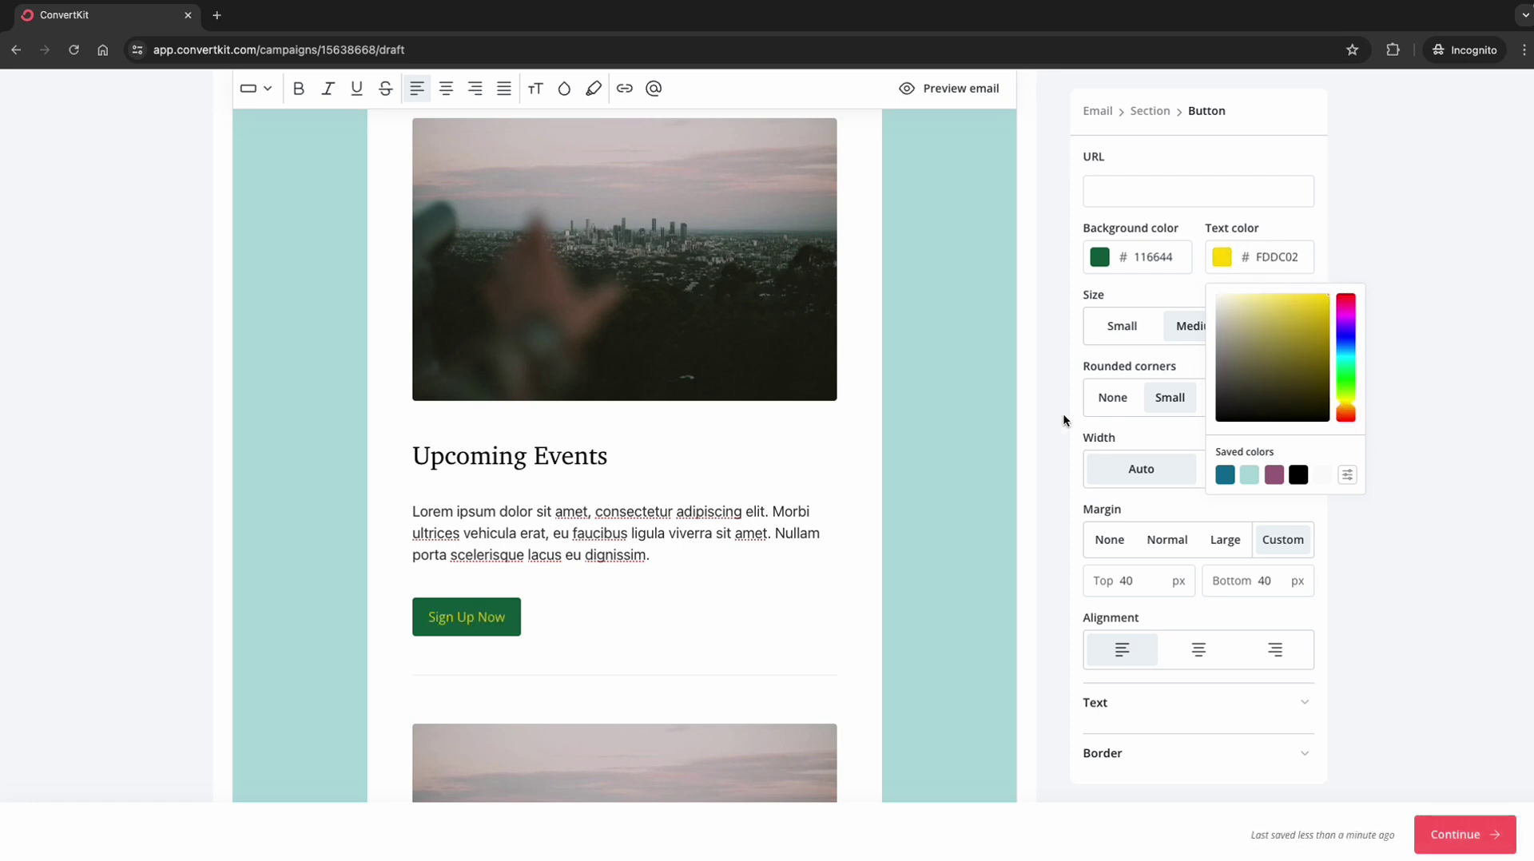
{"action": "left_click", "coordinate": [1328, 508]}
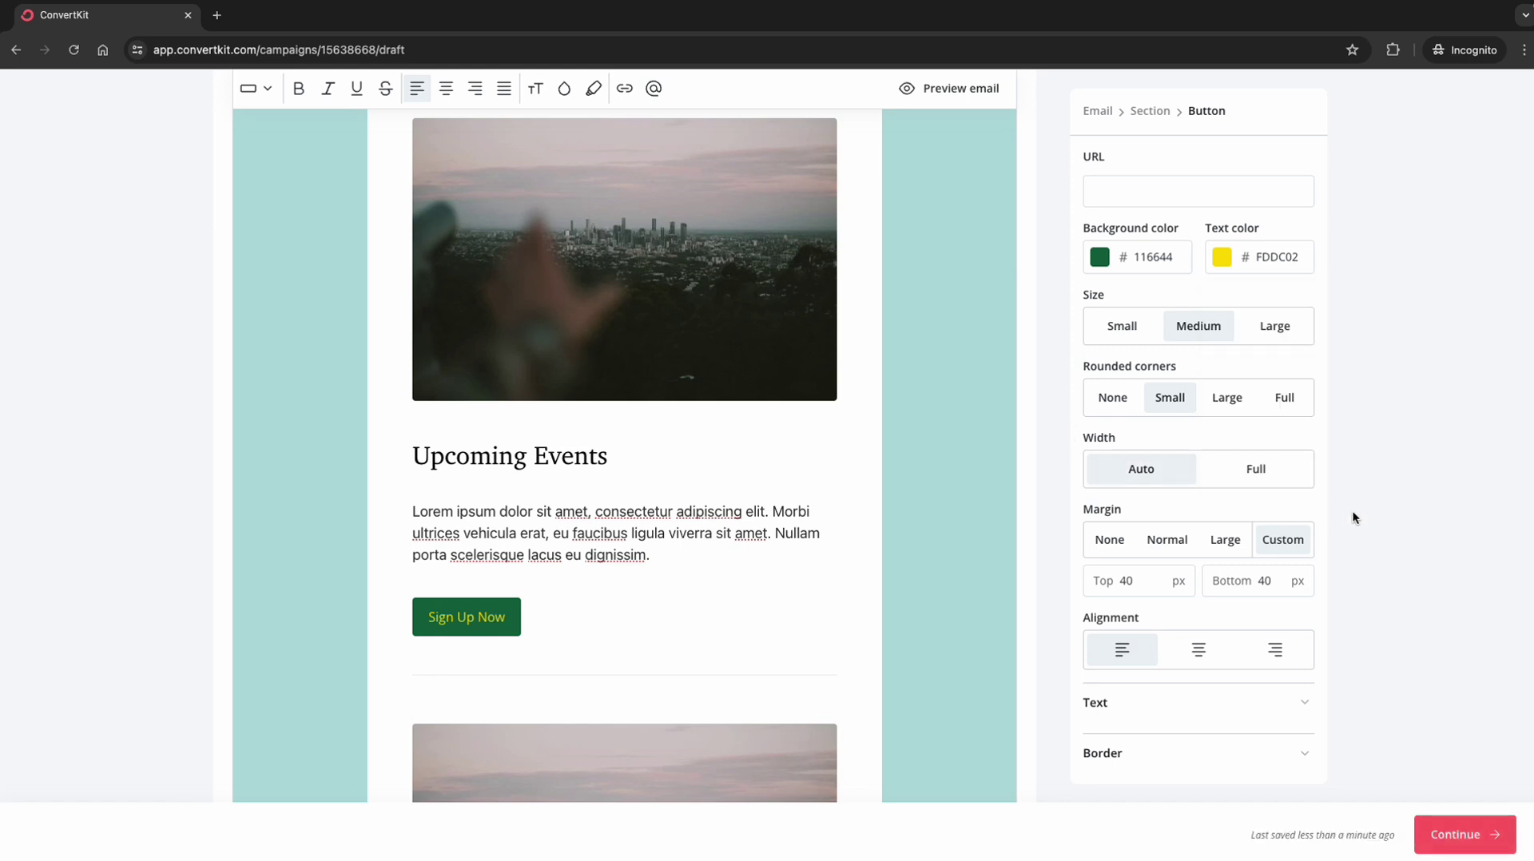
{"action": "scroll", "coordinate": [739, 659], "scroll_direction": "down", "scroll_amount": 5}
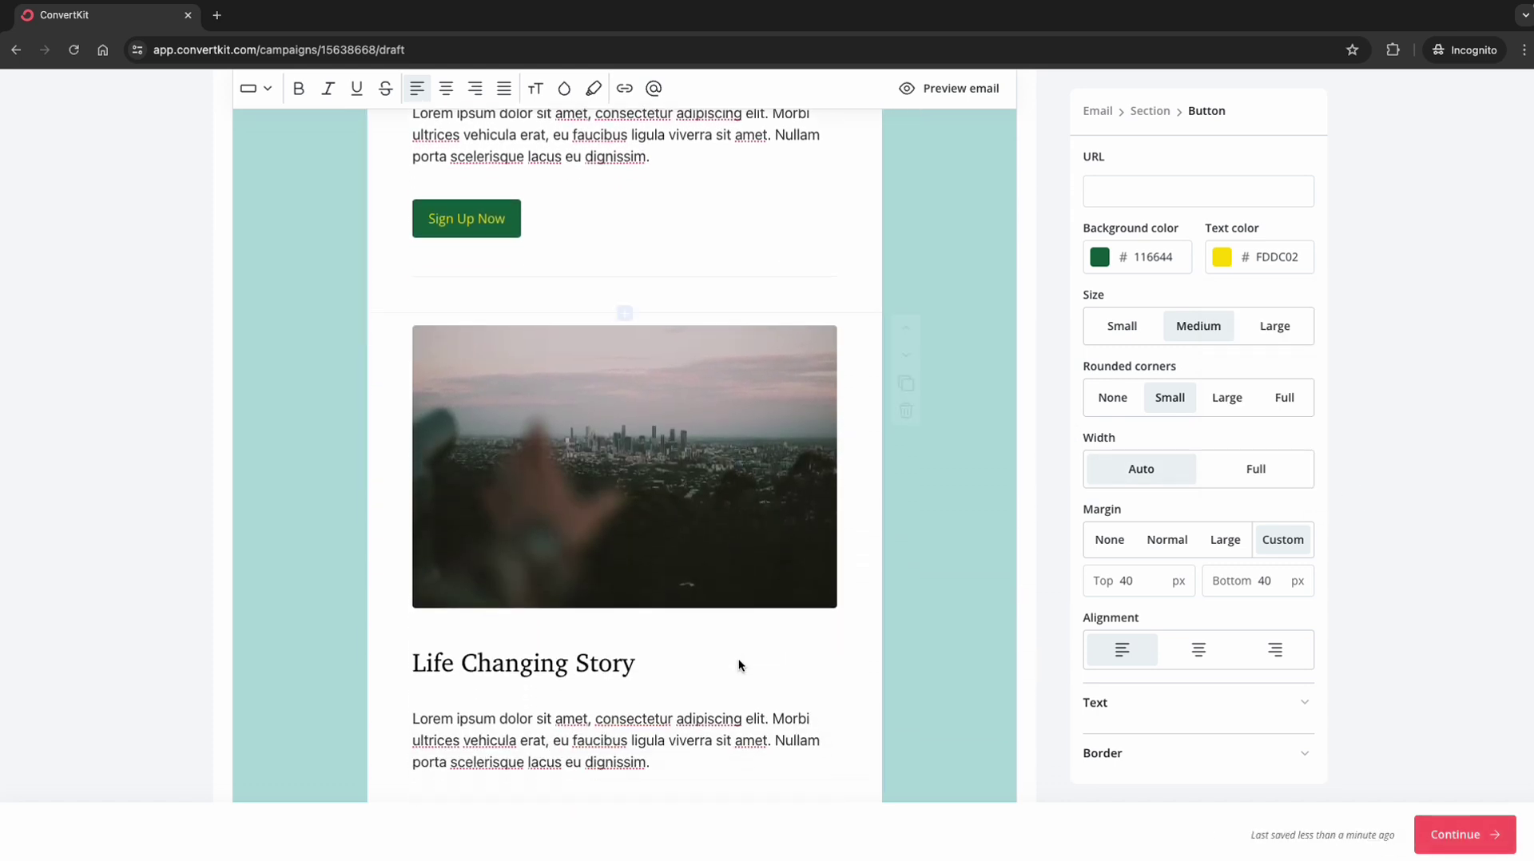
{"action": "scroll", "coordinate": [738, 663], "scroll_direction": "down", "scroll_amount": 3}
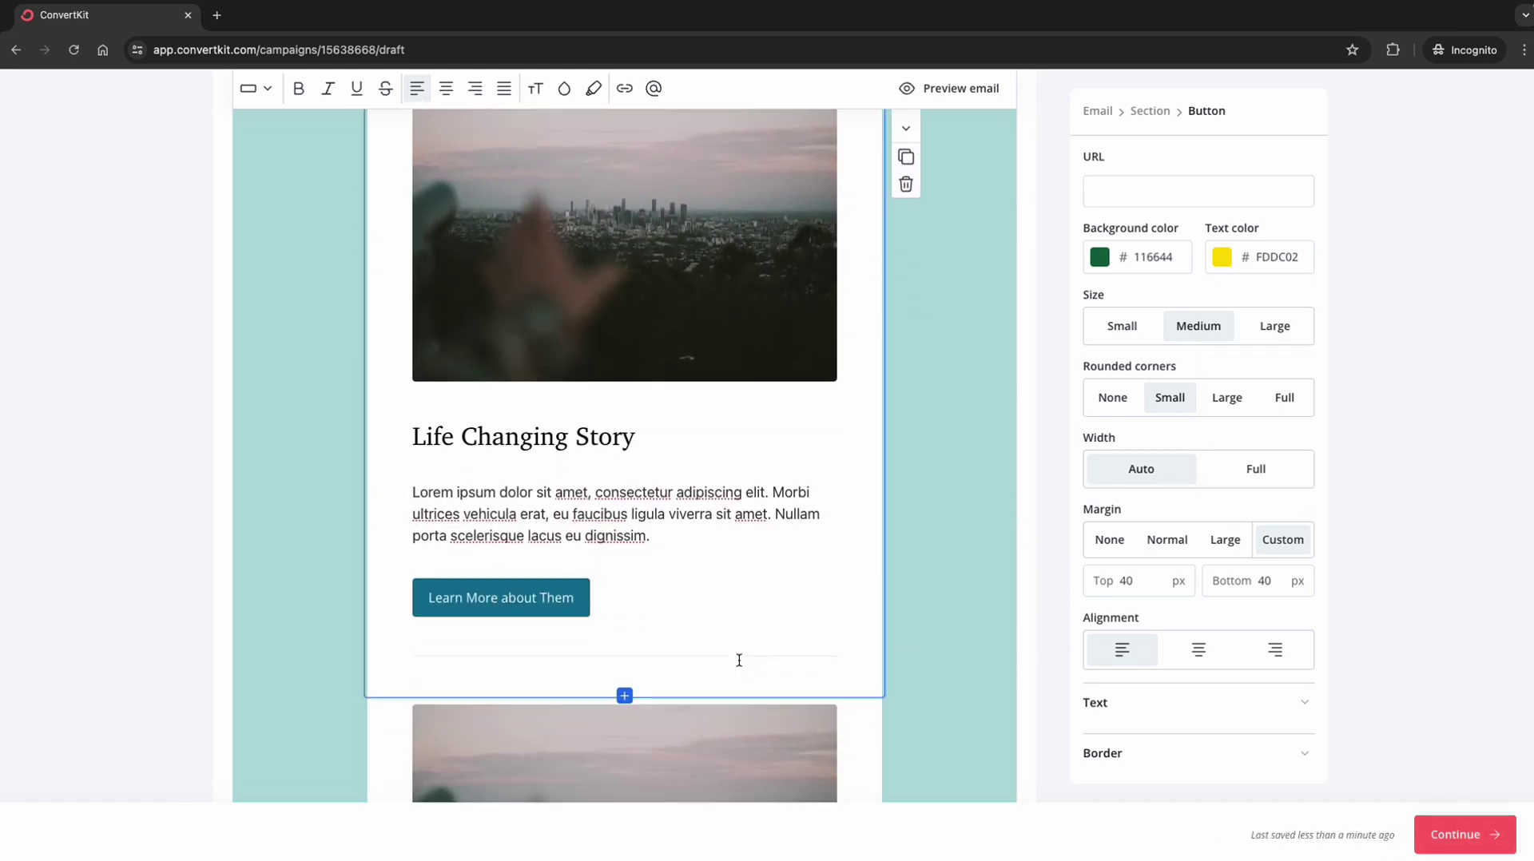
{"action": "scroll", "coordinate": [739, 660], "scroll_direction": "down", "scroll_amount": 1}
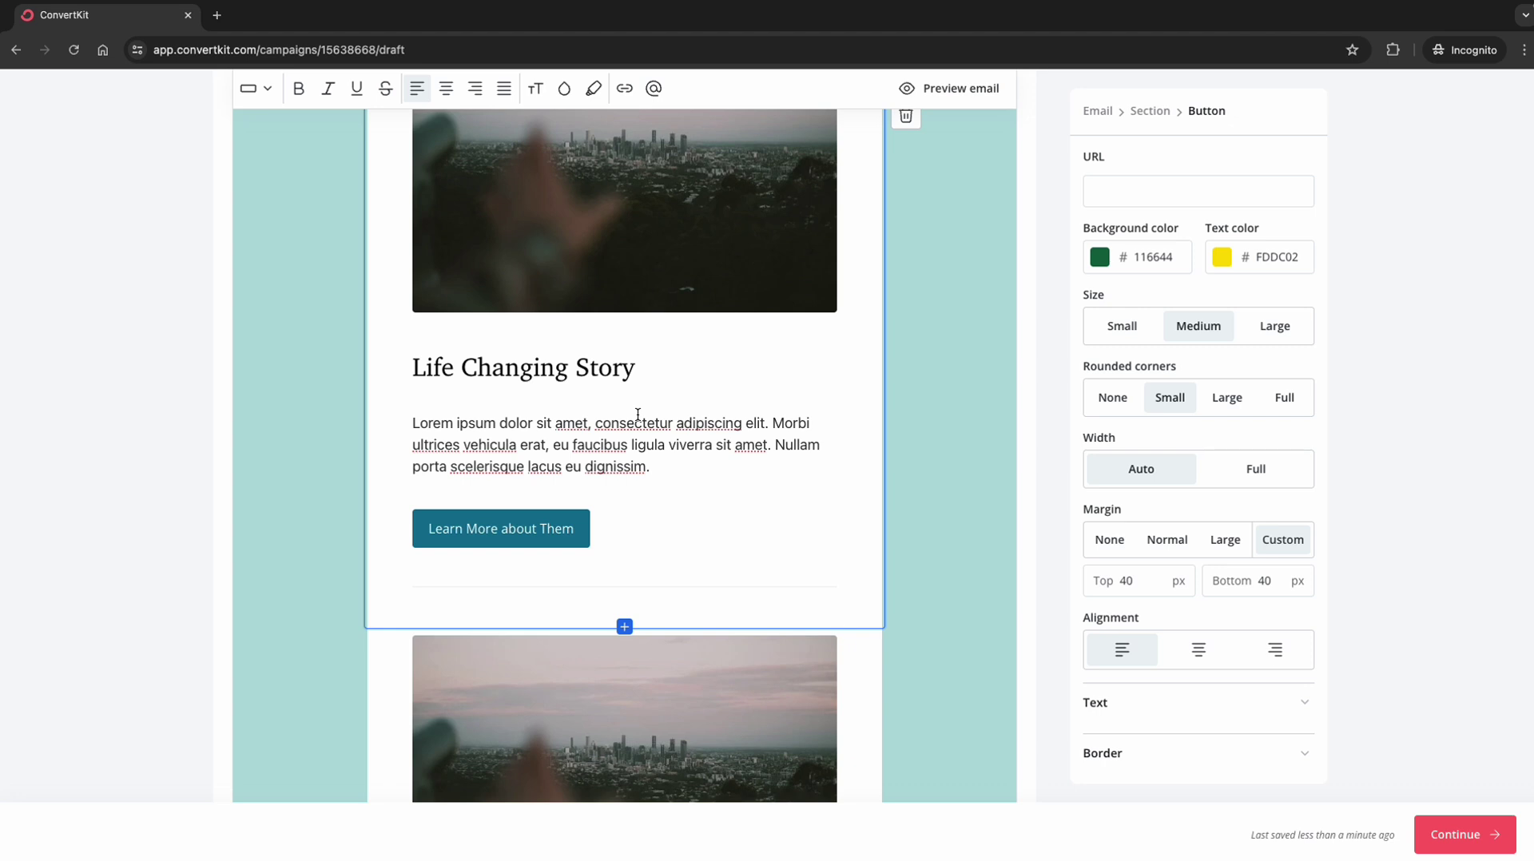
{"action": "scroll", "coordinate": [651, 480], "scroll_direction": "down", "scroll_amount": 1}
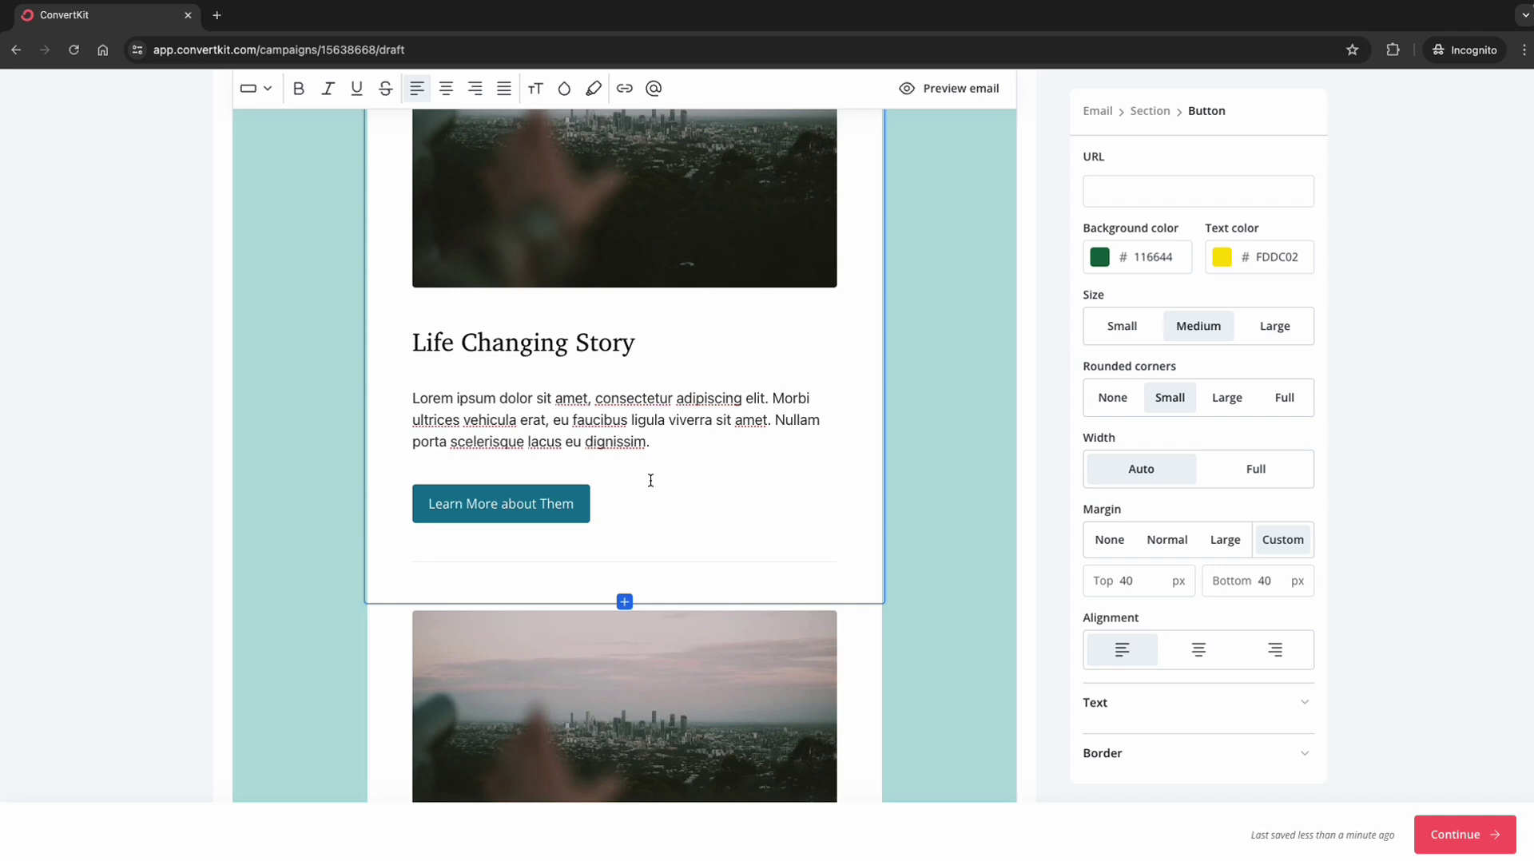
{"action": "scroll", "coordinate": [650, 481], "scroll_direction": "down", "scroll_amount": 1}
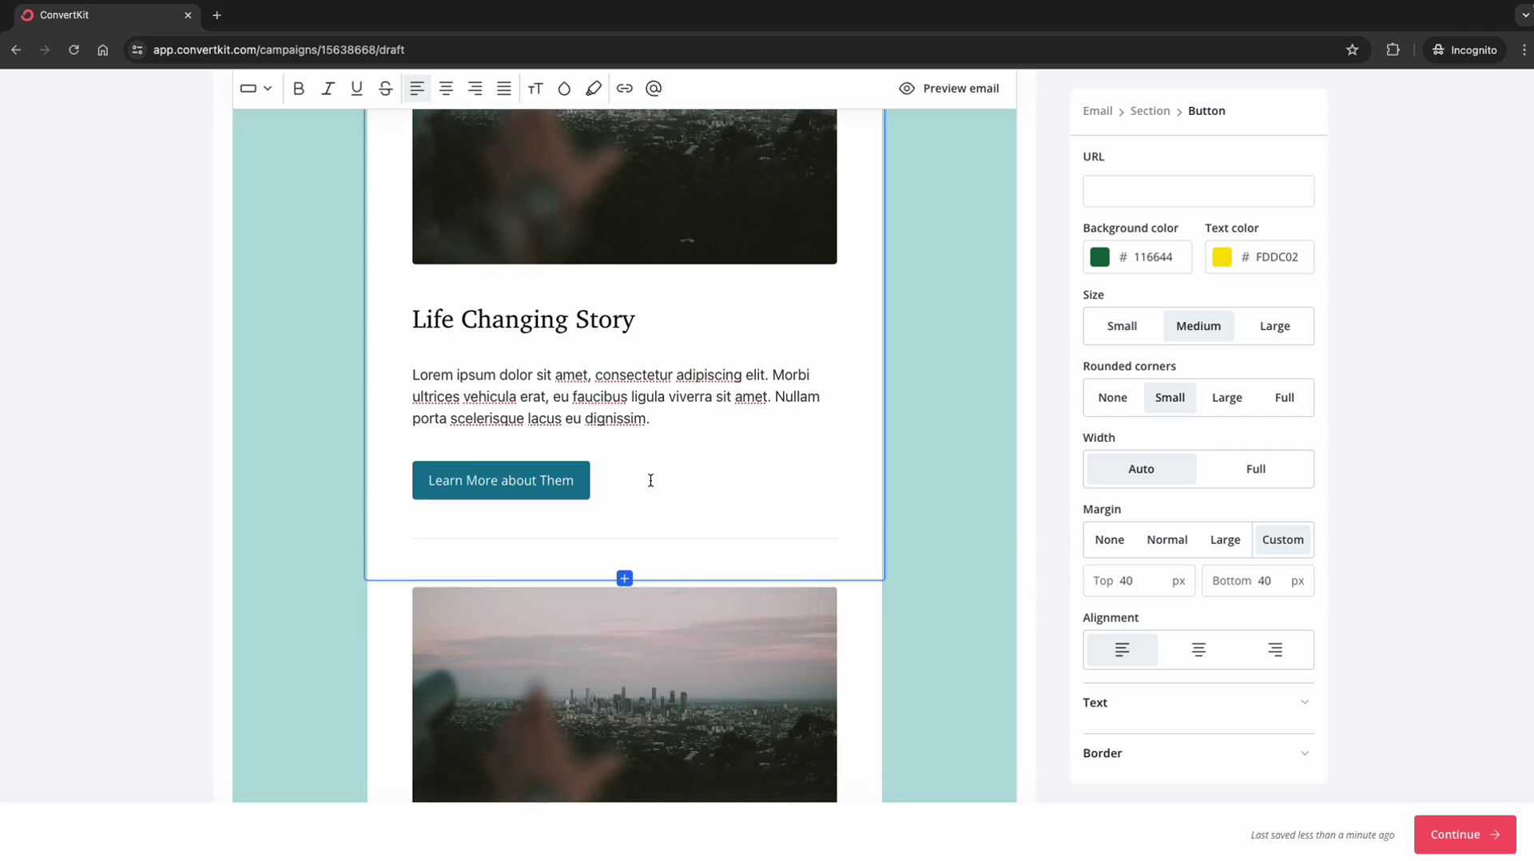
{"action": "scroll", "coordinate": [650, 480], "scroll_direction": "down", "scroll_amount": 5}
{"action": "scroll", "coordinate": [653, 485], "scroll_direction": "down", "scroll_amount": 3}
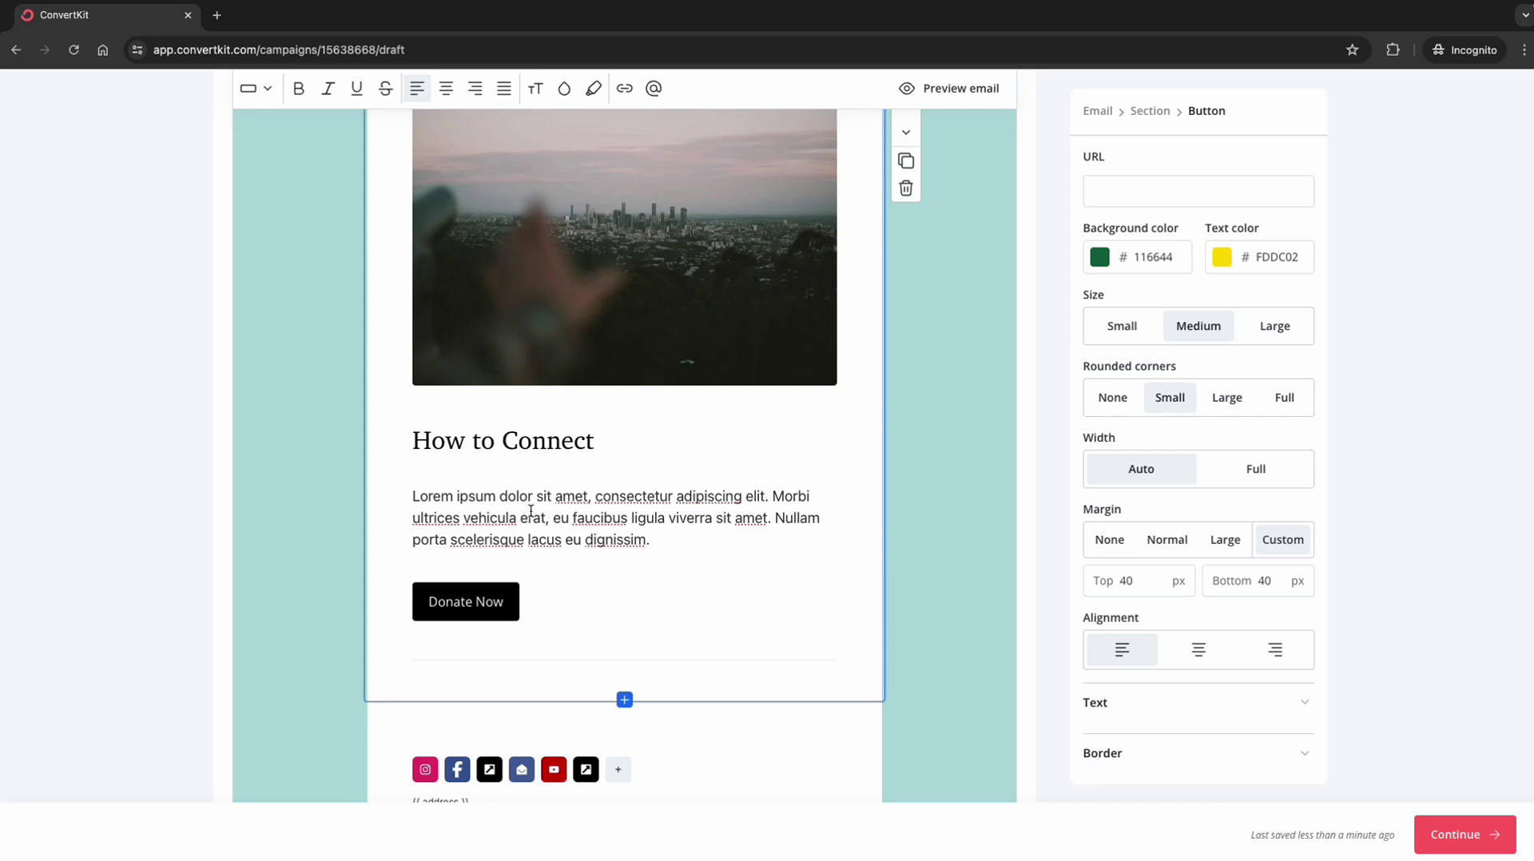
{"action": "scroll", "coordinate": [535, 480], "scroll_direction": "down", "scroll_amount": 1}
{"action": "scroll", "coordinate": [535, 480], "scroll_direction": "down", "scroll_amount": 2}
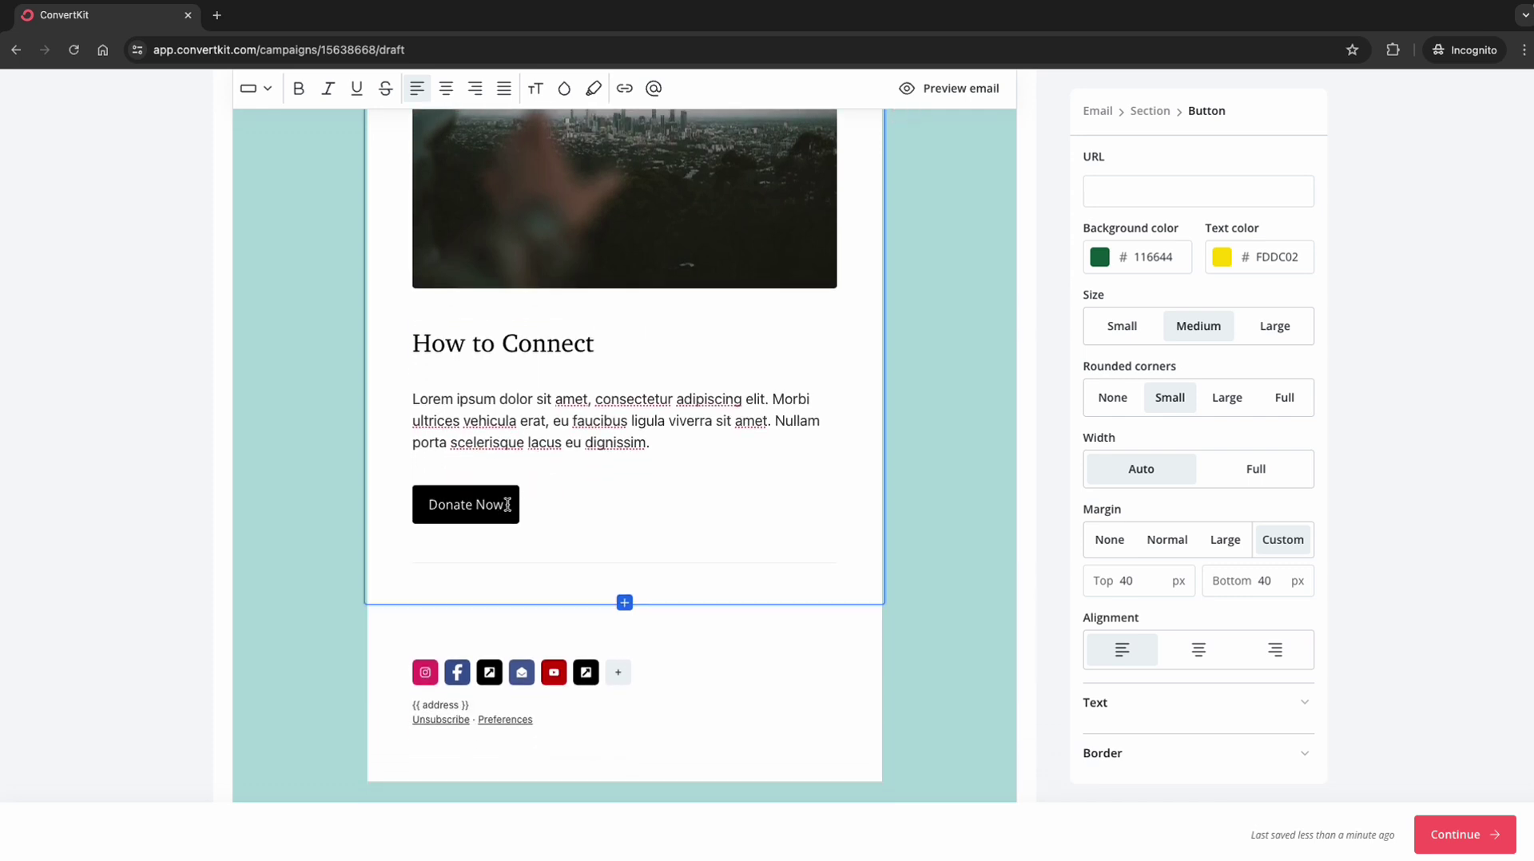
Step: Delete the Donate Now button from the How to Connect section
{"action": "left_click", "coordinate": [508, 504]}
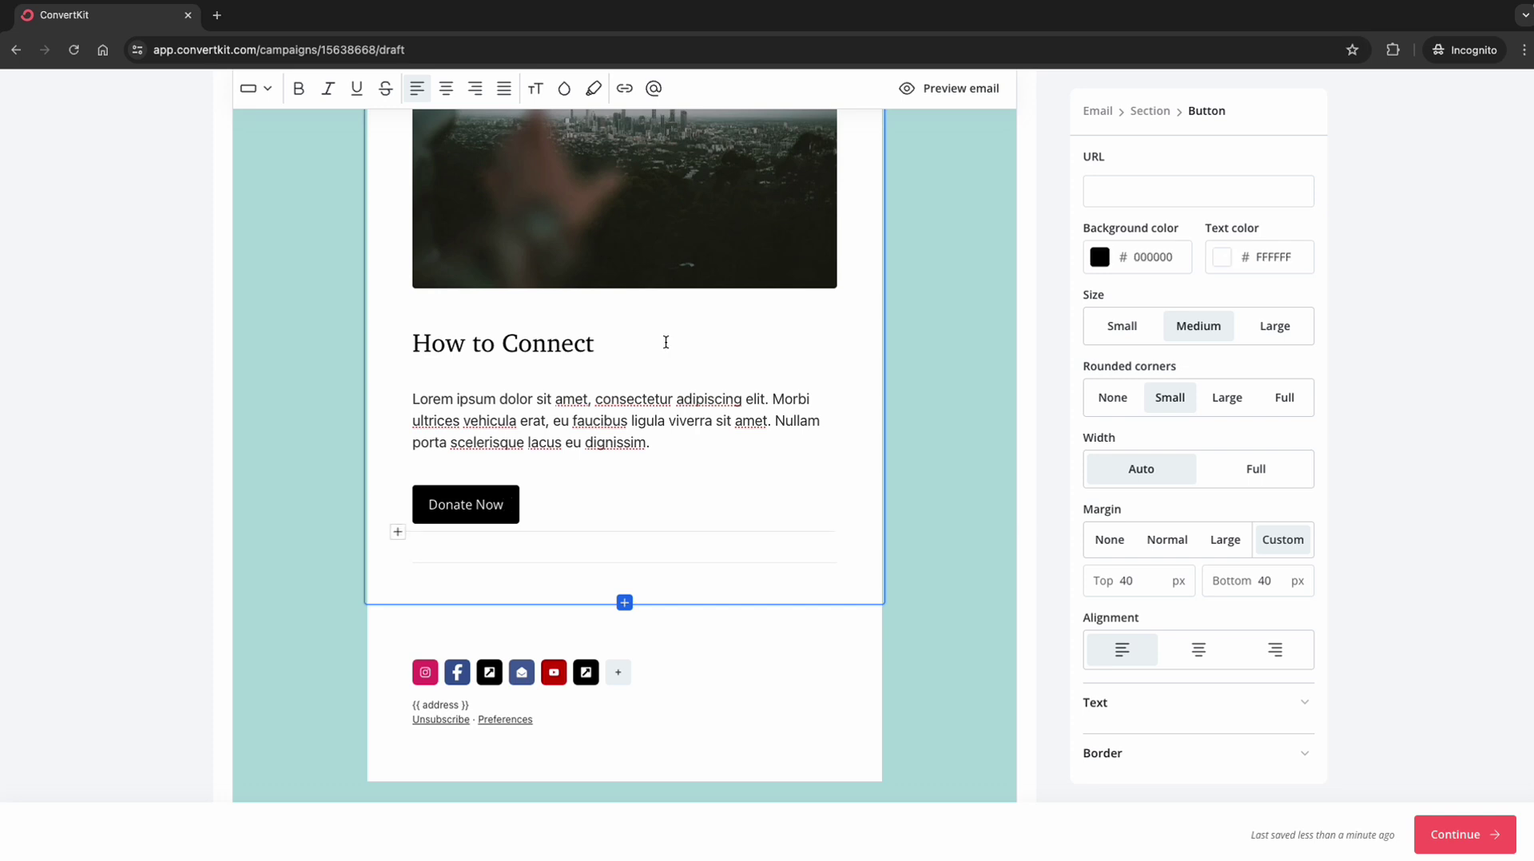
{"action": "key", "text": "ctrl+a"}
{"action": "key", "text": "BackSpace"}
{"action": "key", "text": "BackSpace"}
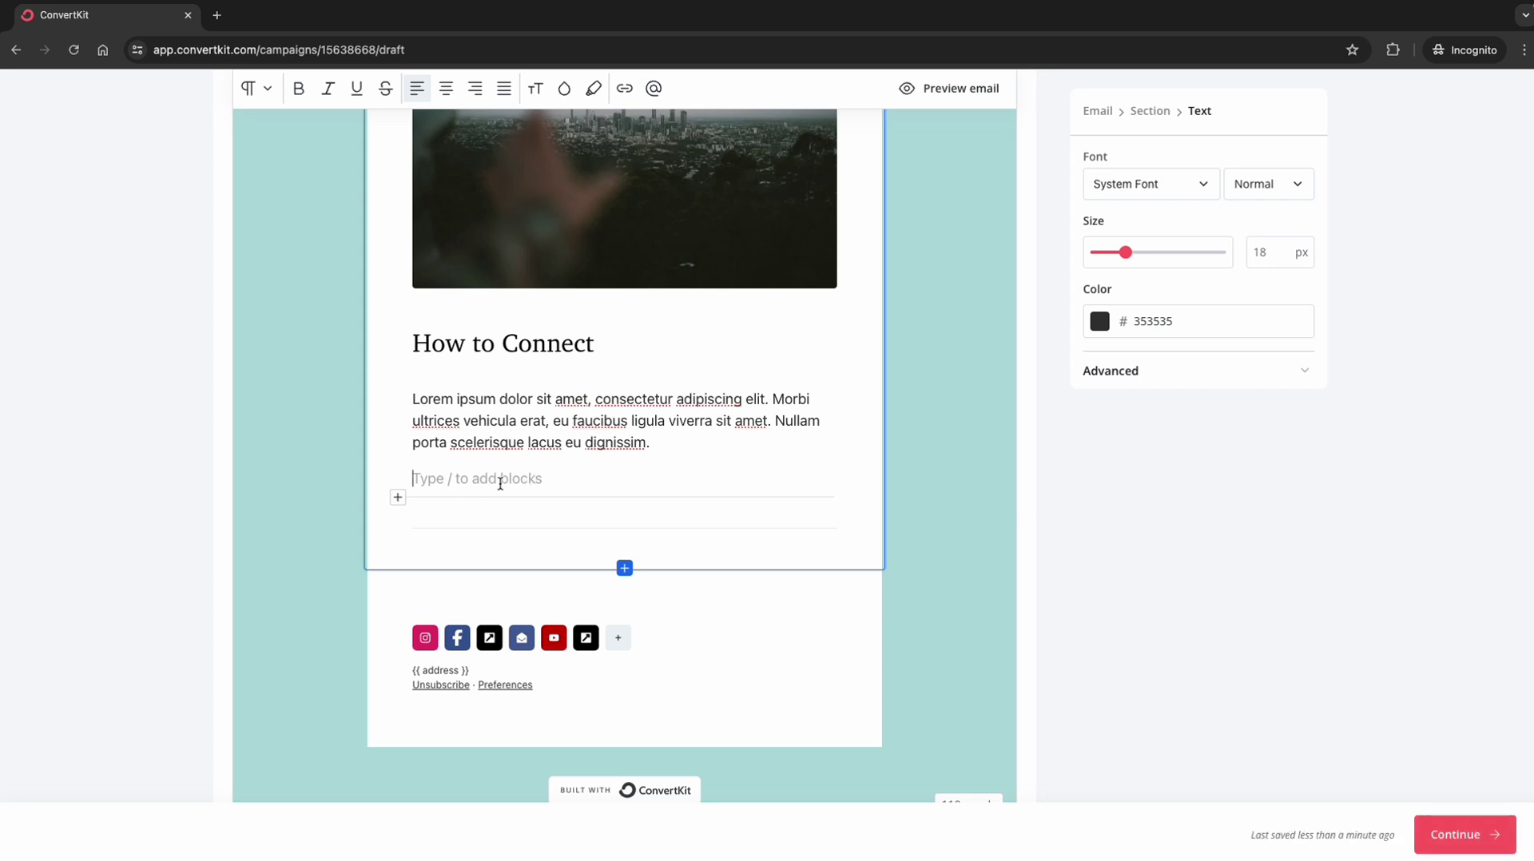
Step: Delete the Learn More about Them button from the Life Changing Story section
{"action": "scroll", "coordinate": [500, 479], "scroll_direction": "up", "scroll_amount": 10}
{"action": "scroll", "coordinate": [500, 483], "scroll_direction": "down", "scroll_amount": 2}
{"action": "triple_click", "coordinate": [475, 577]}
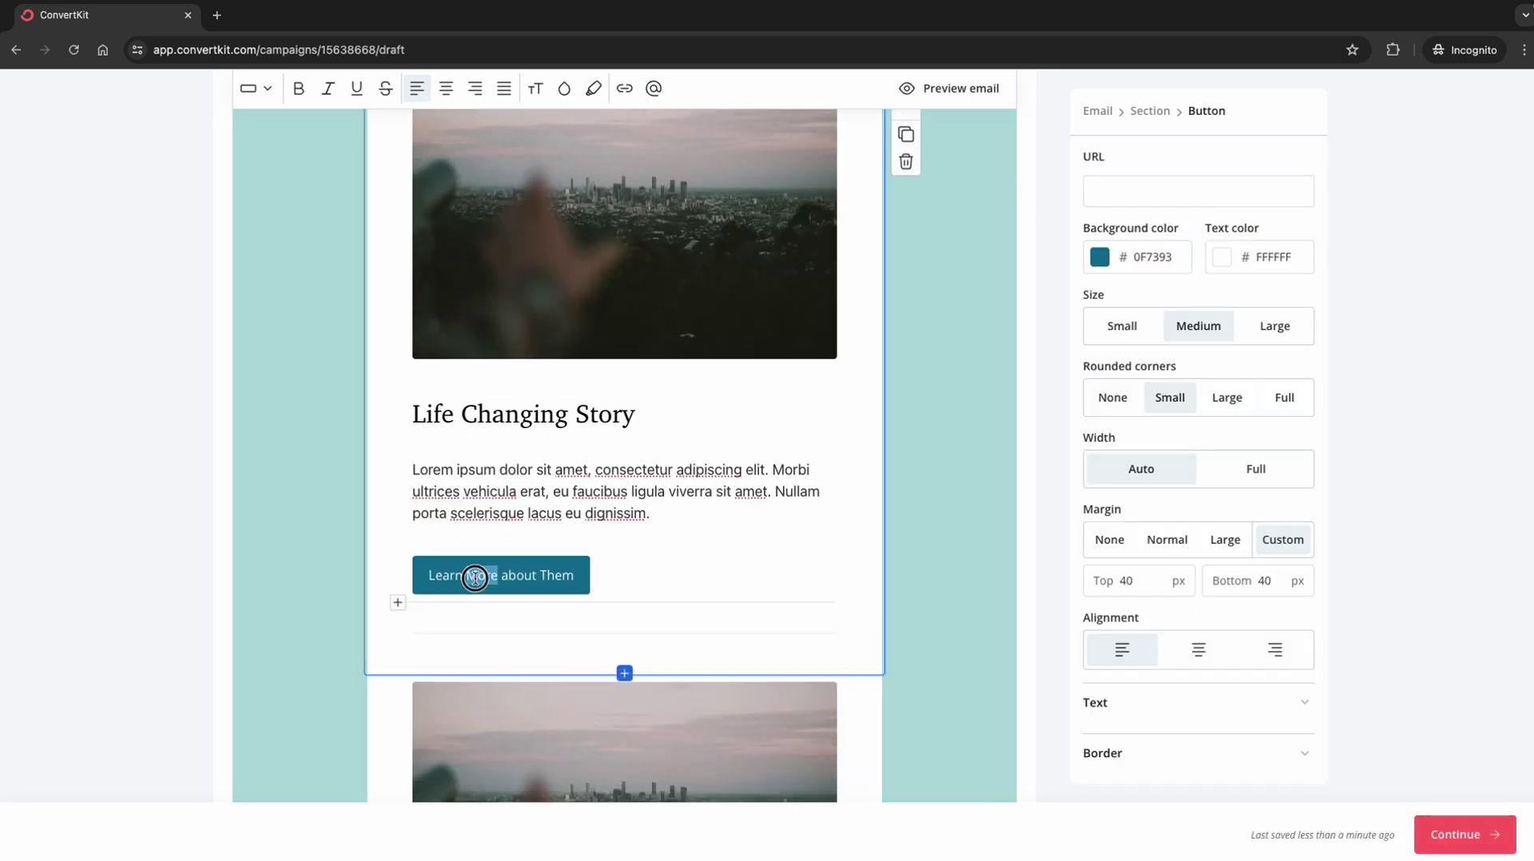
{"action": "key", "text": "BackSpace"}
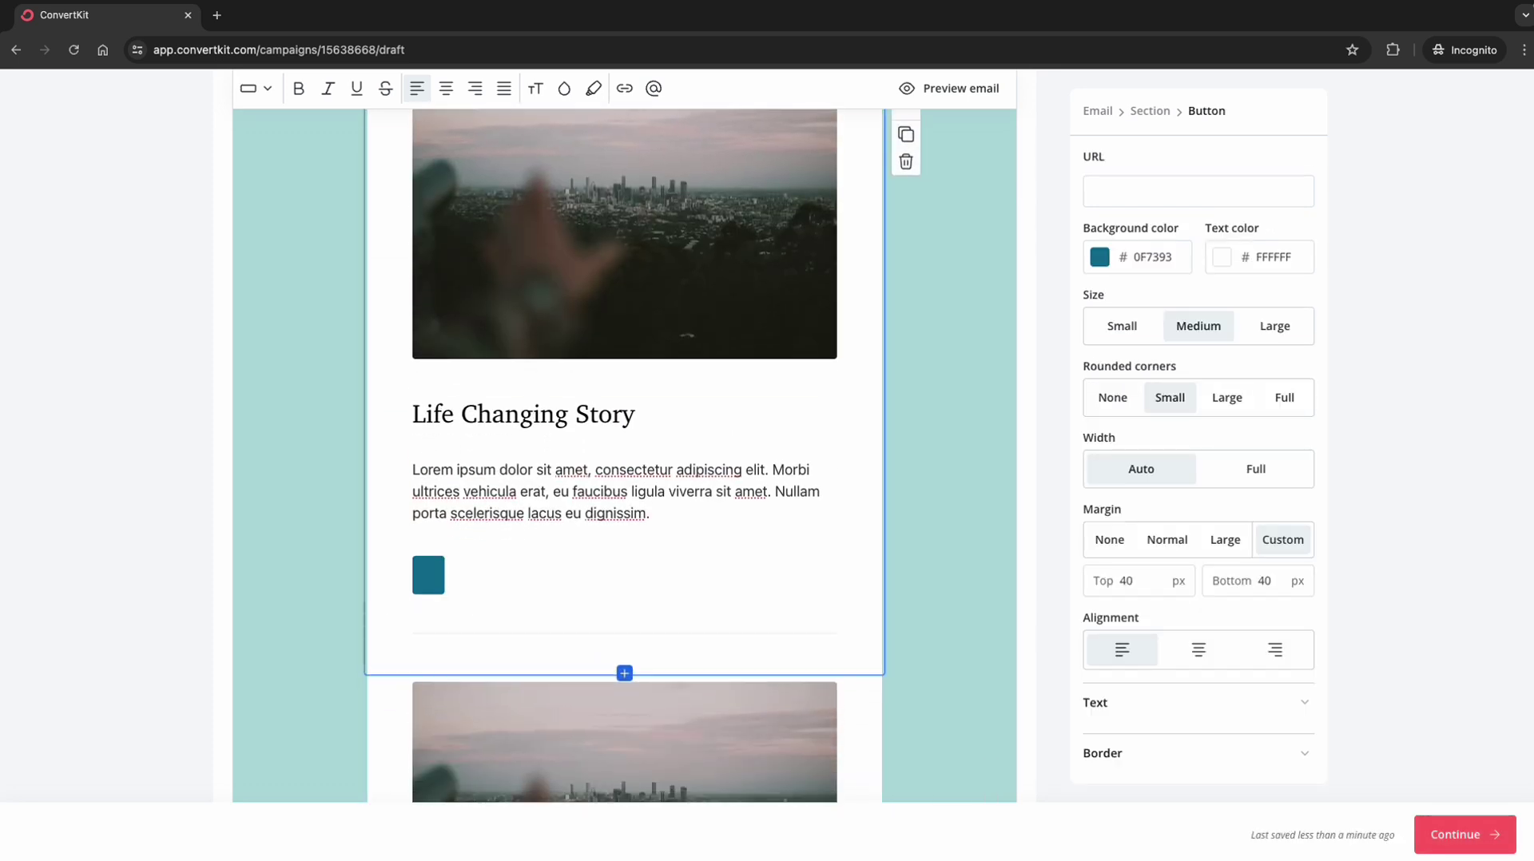
{"action": "key", "text": "BackSpace"}
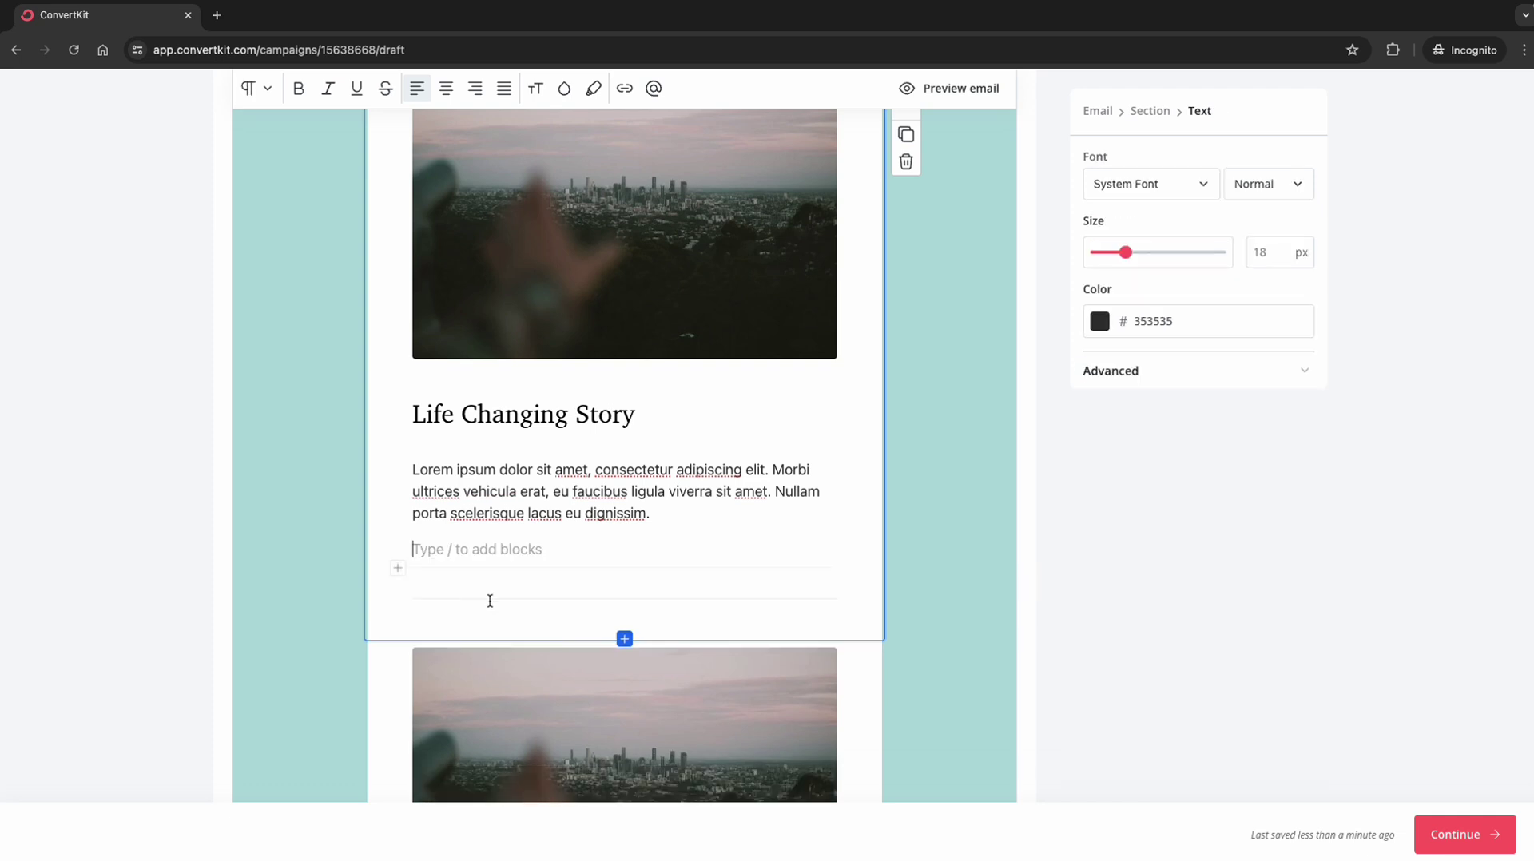
{"action": "scroll", "coordinate": [578, 596], "scroll_direction": "down", "scroll_amount": 6}
{"action": "scroll", "coordinate": [581, 594], "scroll_direction": "down", "scroll_amount": 3}
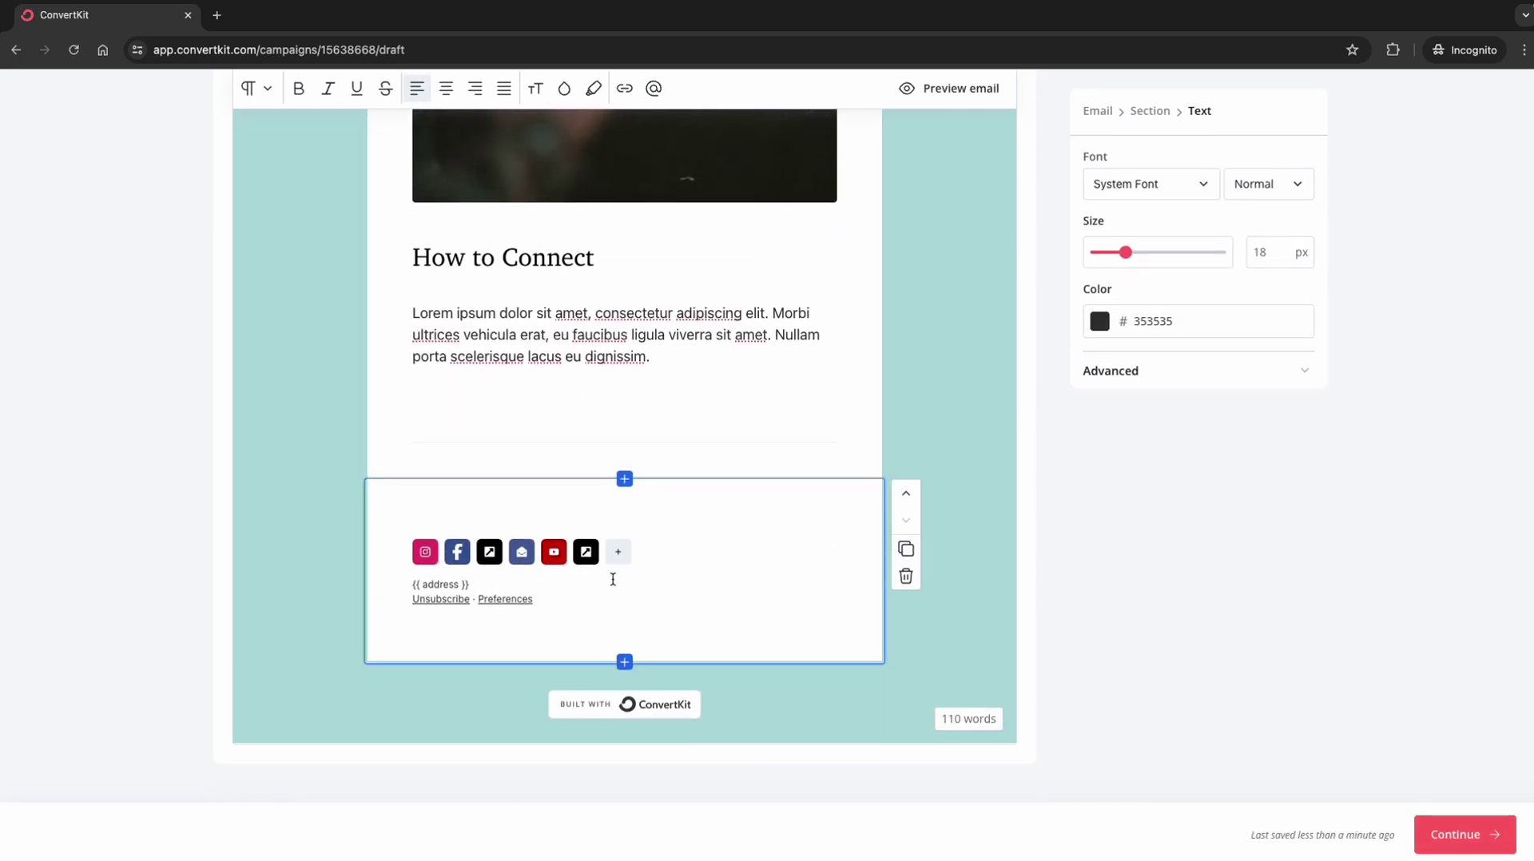
Step: Move to the Publish Broadcast page and enable both Send email and Publish to web
{"action": "left_click", "coordinate": [1467, 846]}
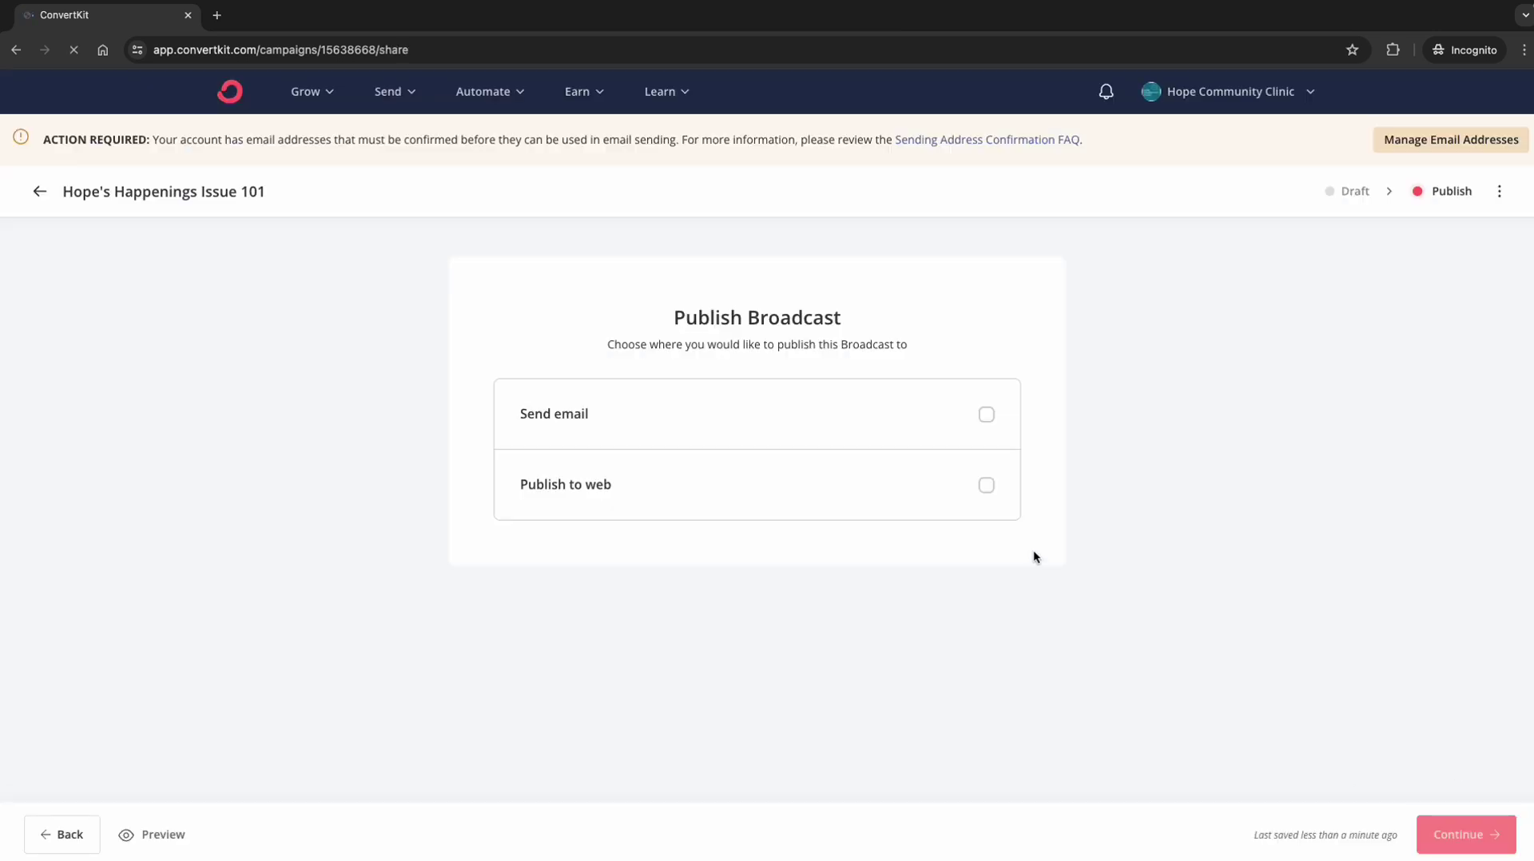
{"action": "left_click", "coordinate": [986, 414]}
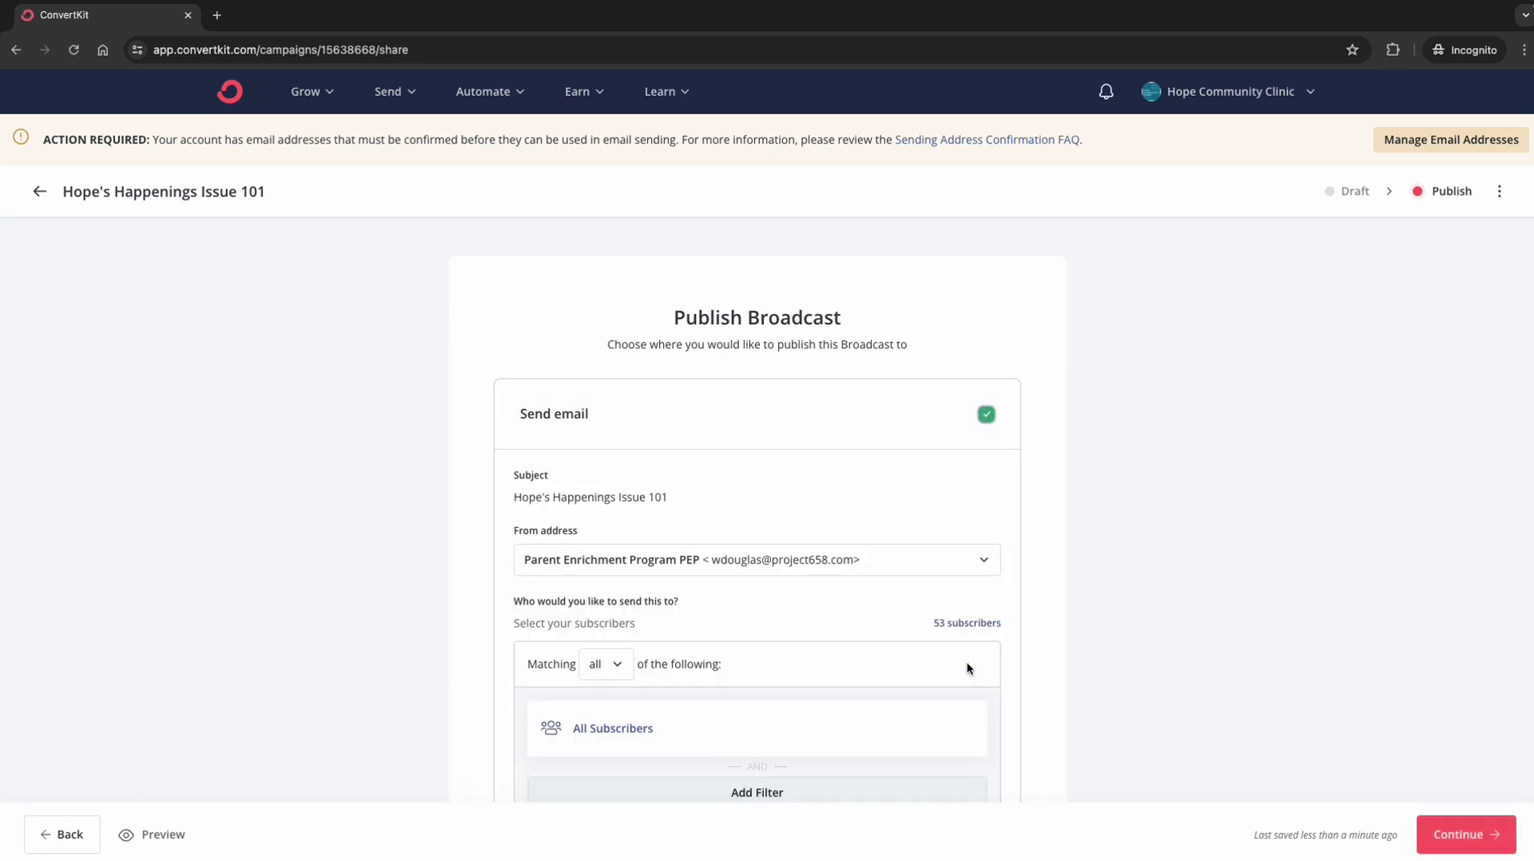
{"action": "scroll", "coordinate": [966, 668], "scroll_direction": "down", "scroll_amount": 2}
{"action": "scroll", "coordinate": [967, 668], "scroll_direction": "down", "scroll_amount": 3}
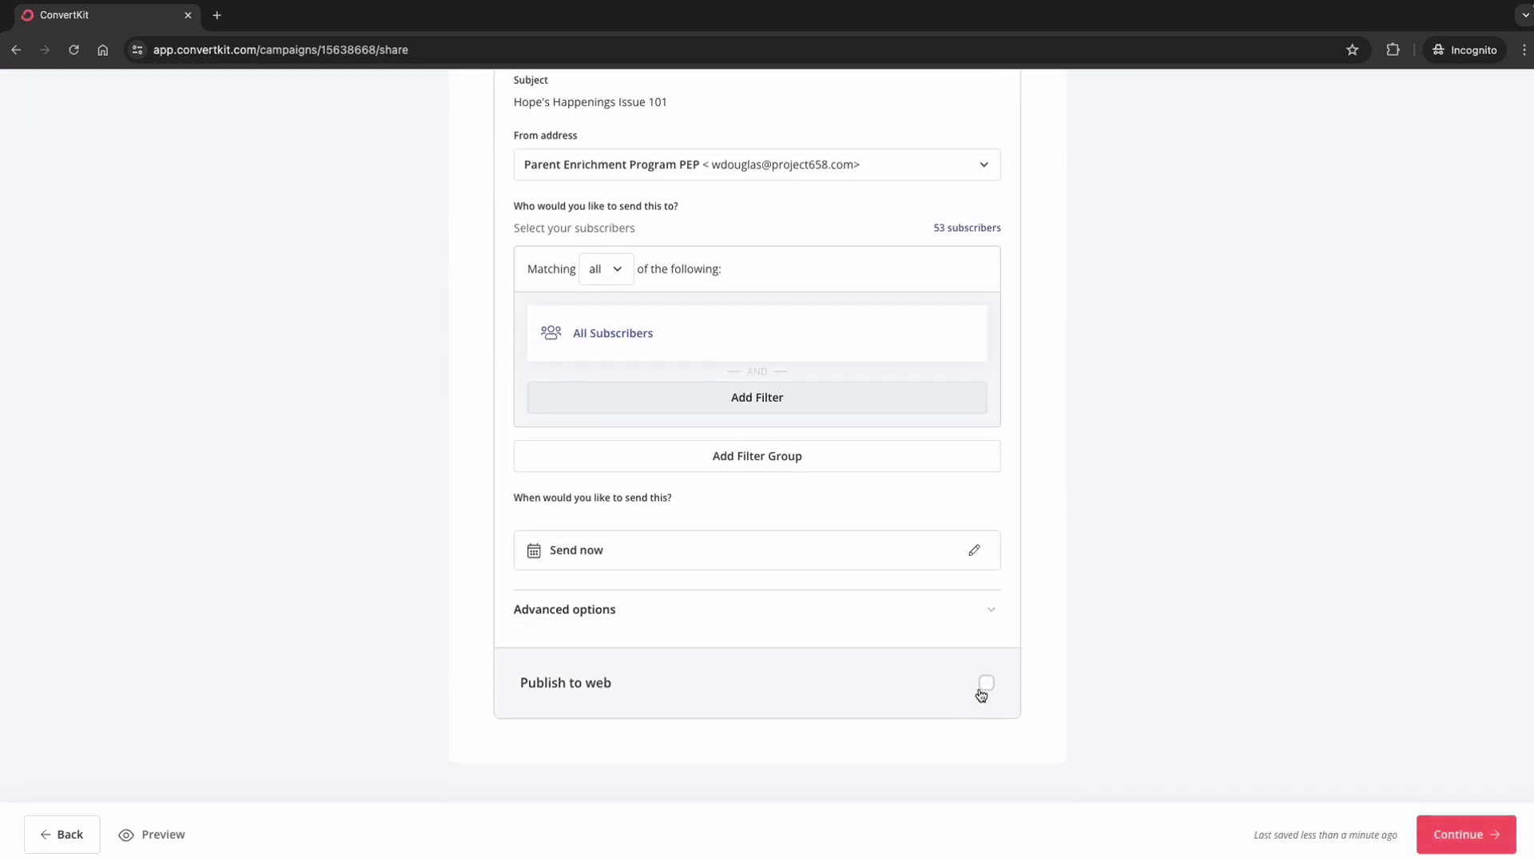
{"action": "left_click", "coordinate": [987, 684]}
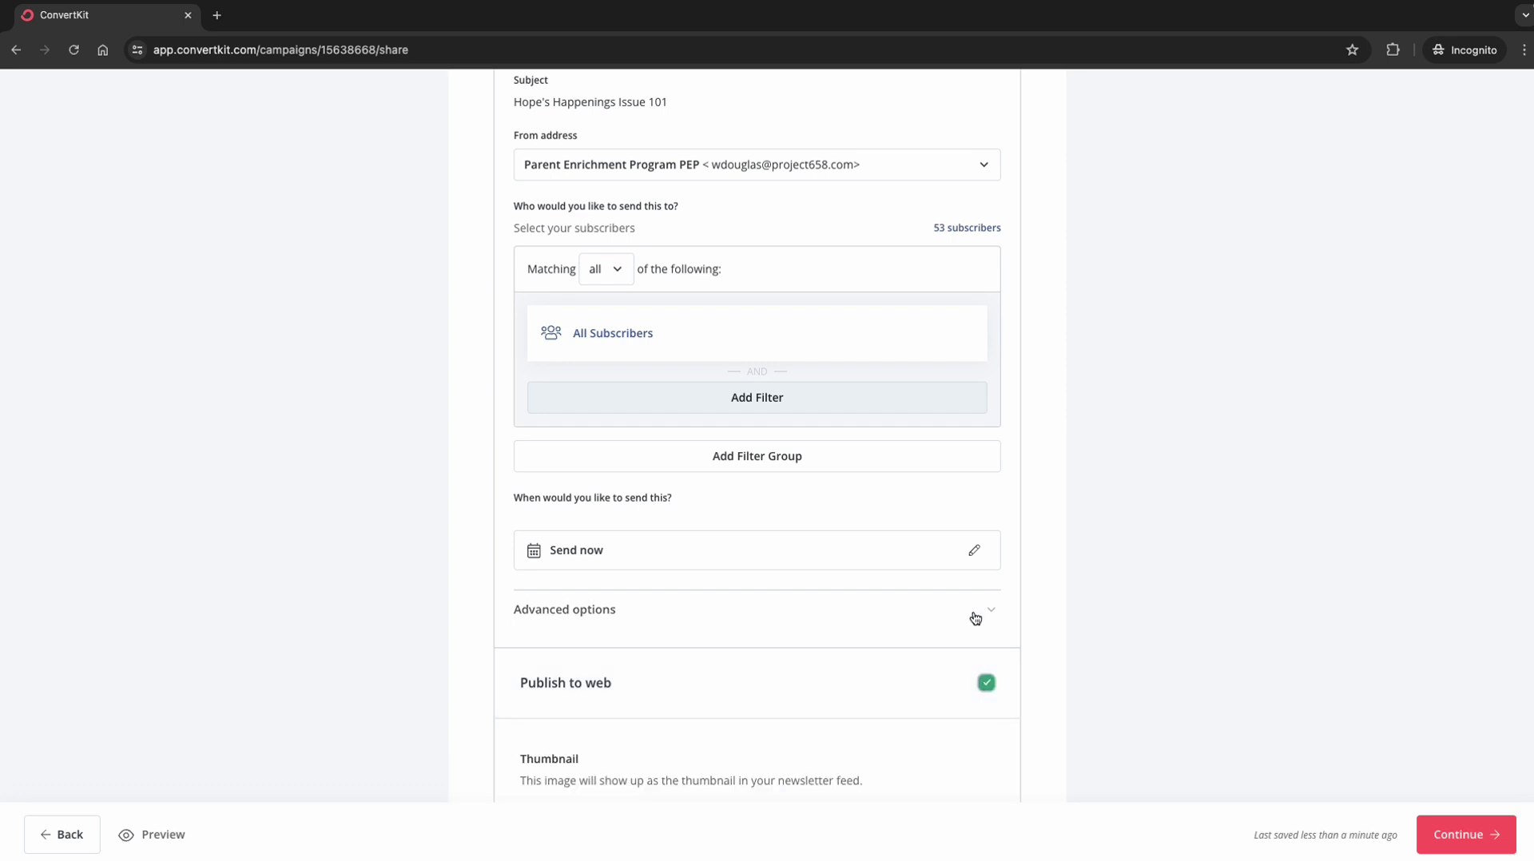
{"action": "scroll", "coordinate": [973, 617], "scroll_direction": "down", "scroll_amount": 2}
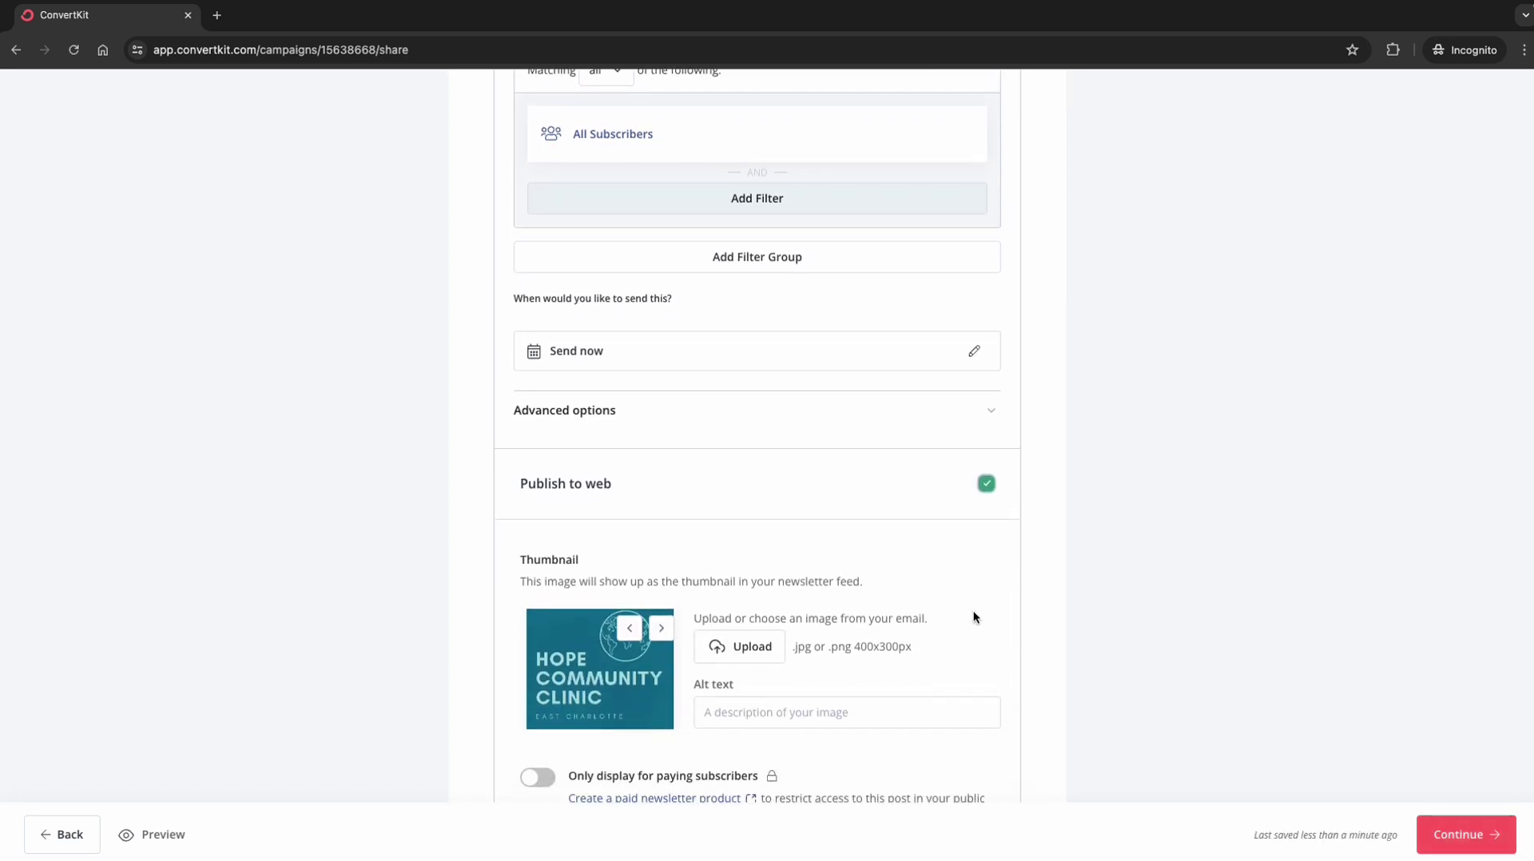
{"action": "scroll", "coordinate": [973, 614], "scroll_direction": "up", "scroll_amount": 4}
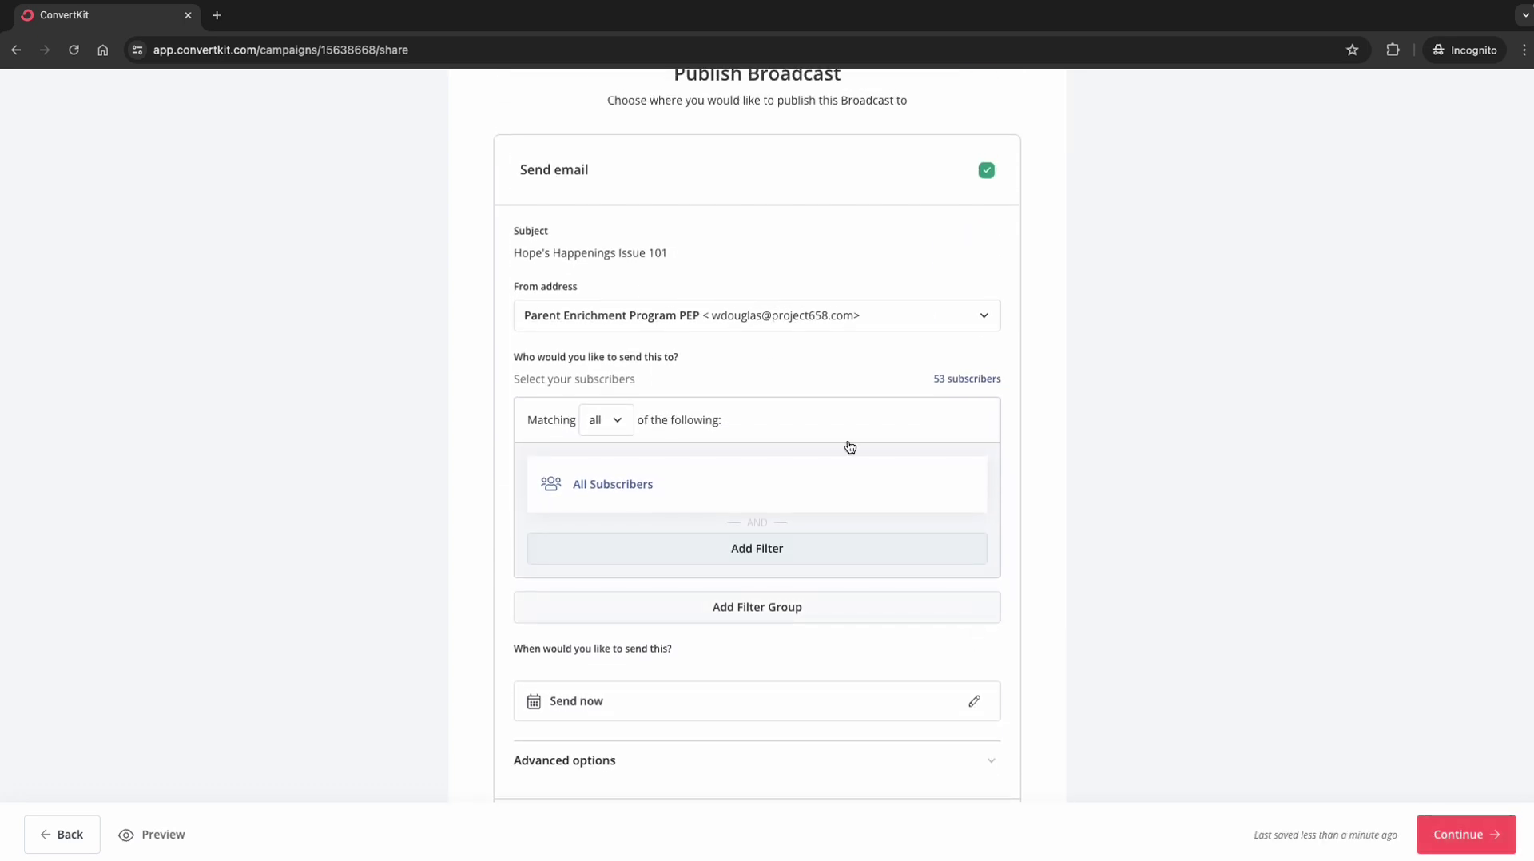
Step: Pick Hope Community Clinic's info address as the From sender instead of Parent Enrichment Program
{"action": "left_click", "coordinate": [687, 318]}
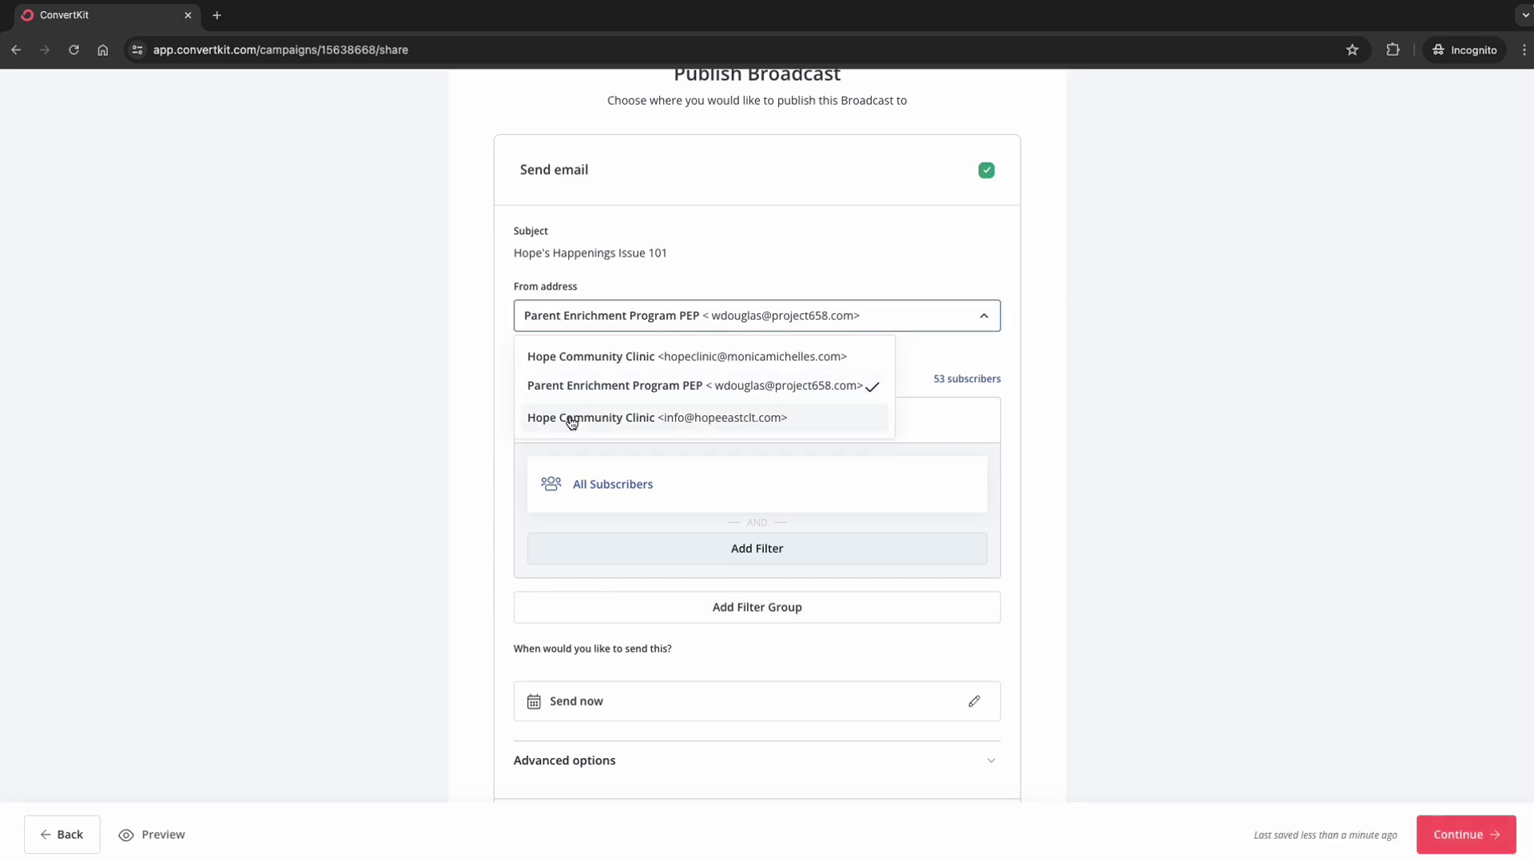
{"action": "left_click", "coordinate": [692, 420]}
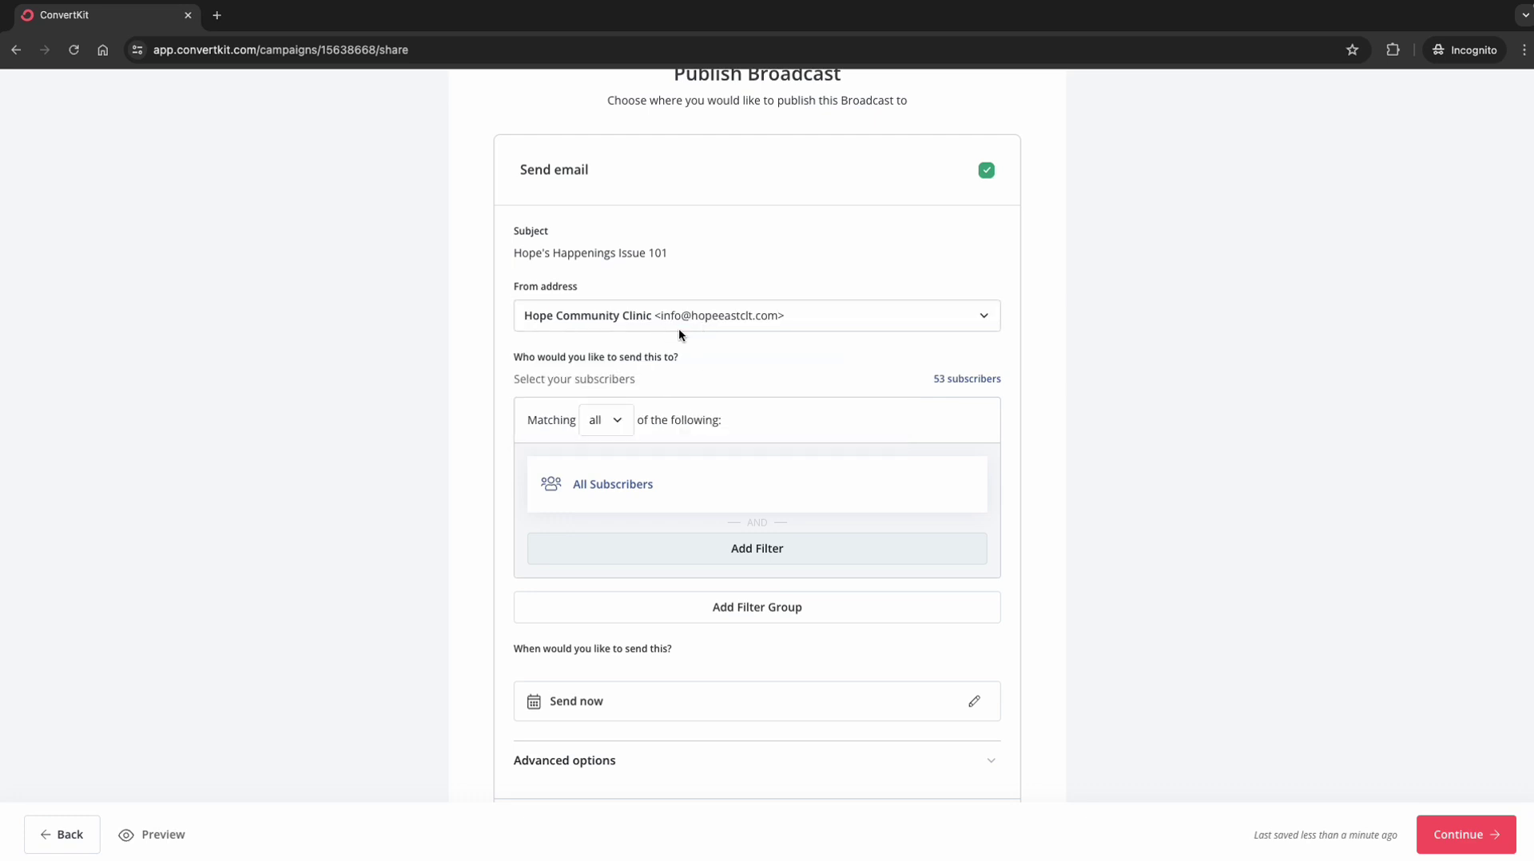
{"action": "left_click", "coordinate": [673, 318]}
{"action": "left_click", "coordinate": [650, 414]}
{"action": "left_click", "coordinate": [657, 316]}
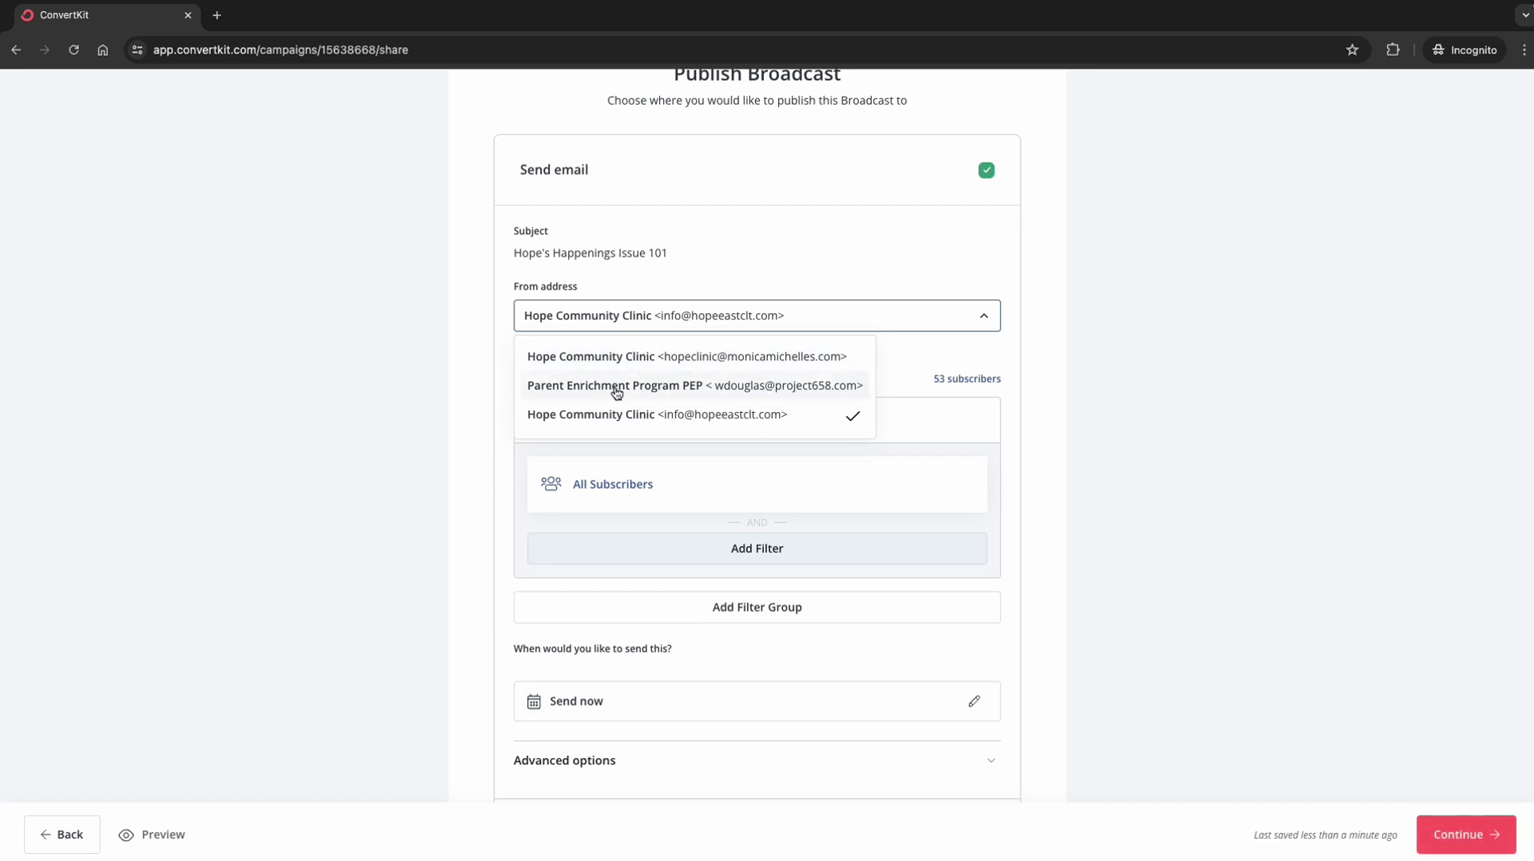
Step: Keep the chosen sender and remove the All Subscribers recipient filter
{"action": "left_click", "coordinate": [813, 416]}
{"action": "scroll", "coordinate": [854, 434], "scroll_direction": "down", "scroll_amount": 1}
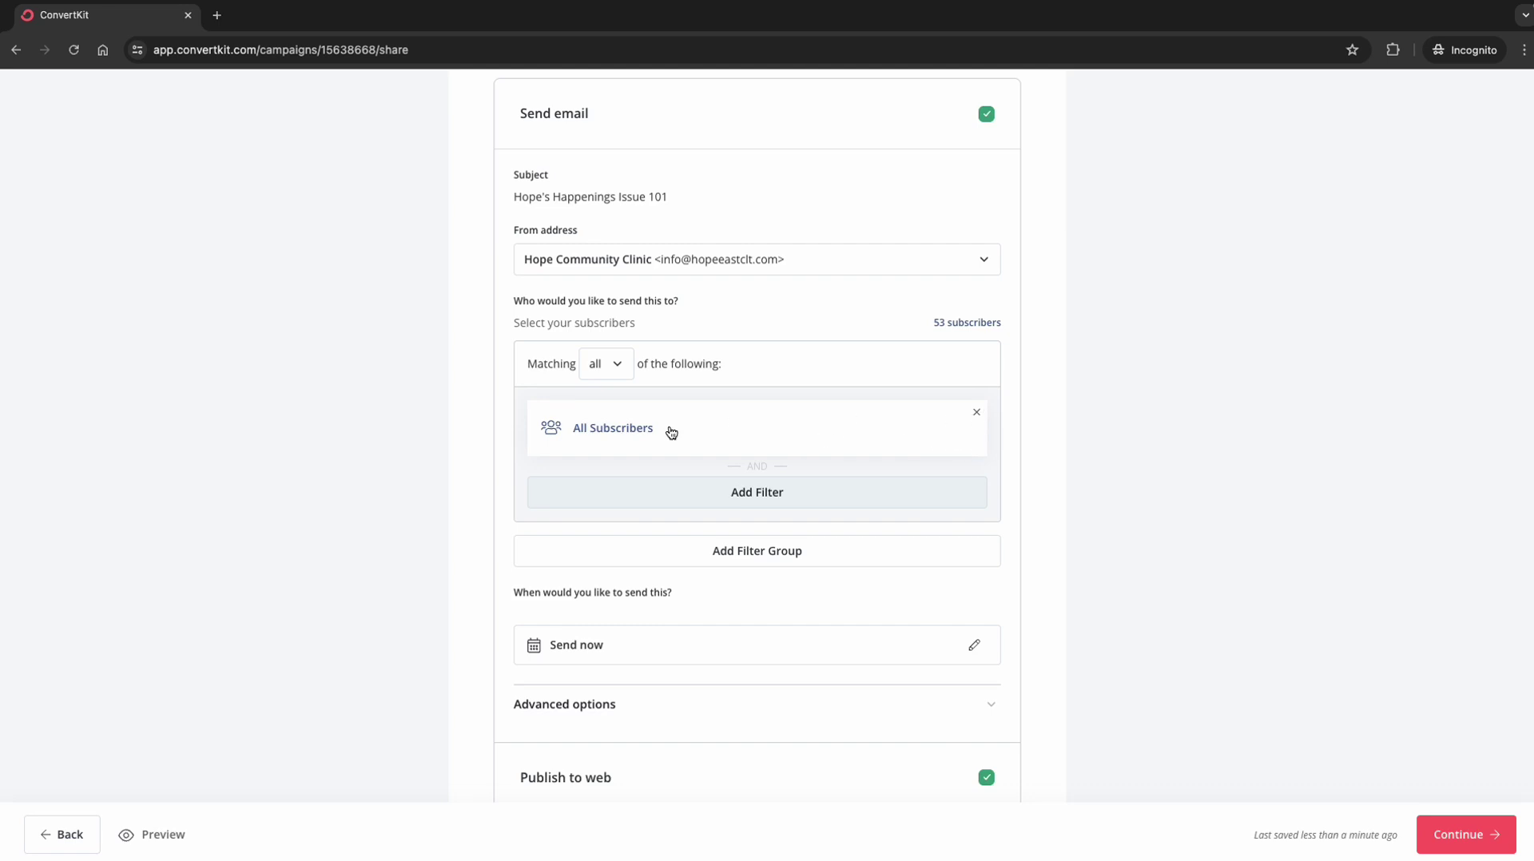
{"action": "left_click", "coordinate": [978, 418]}
Step: Add a recipient filter for subscribers who subscribed before July 30, 2023
{"action": "left_click", "coordinate": [767, 411]}
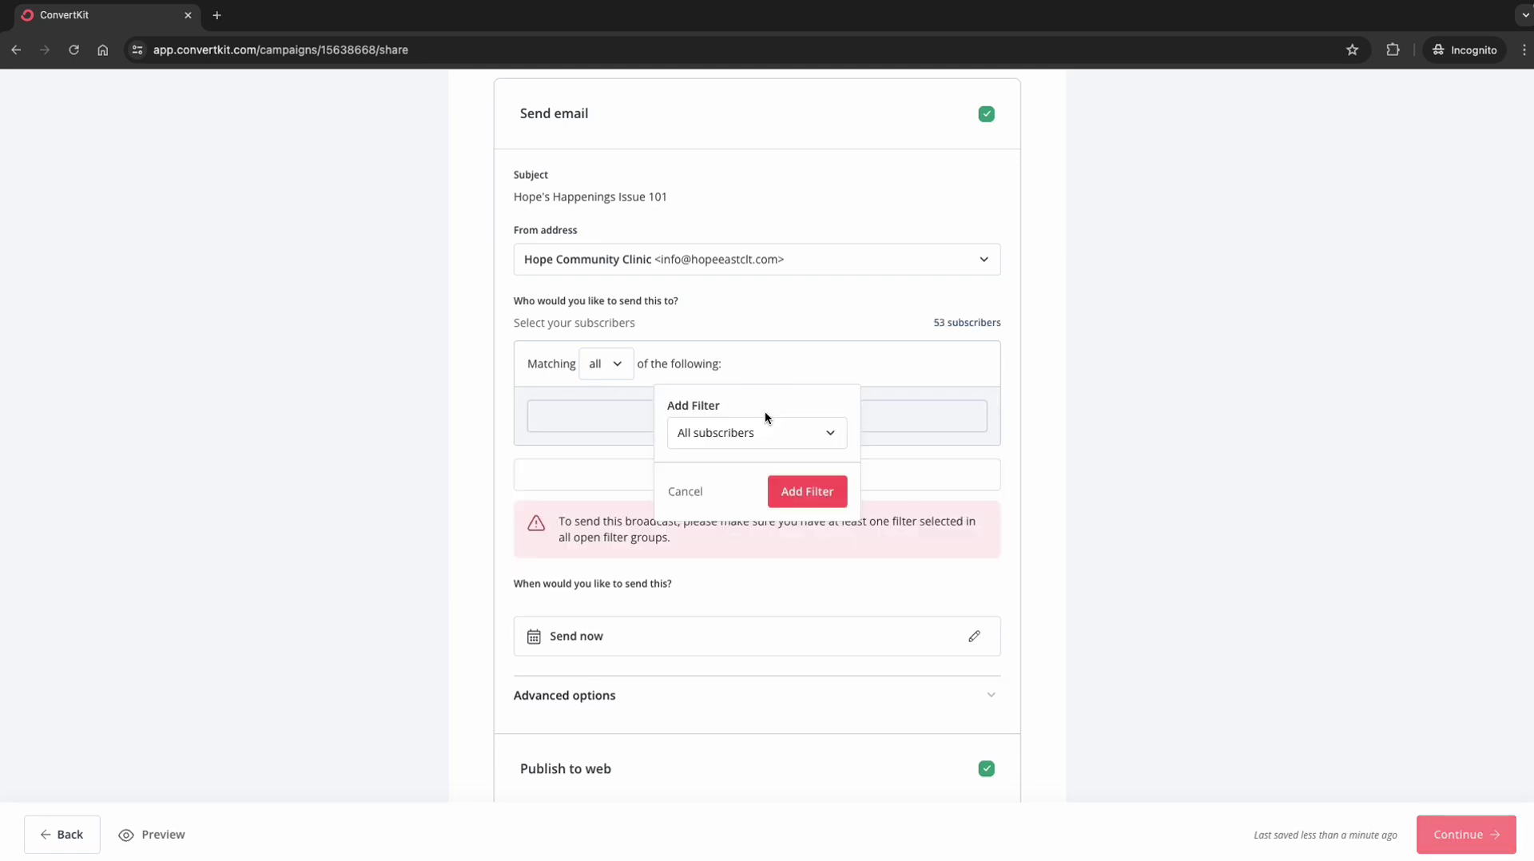
{"action": "left_click", "coordinate": [769, 431]}
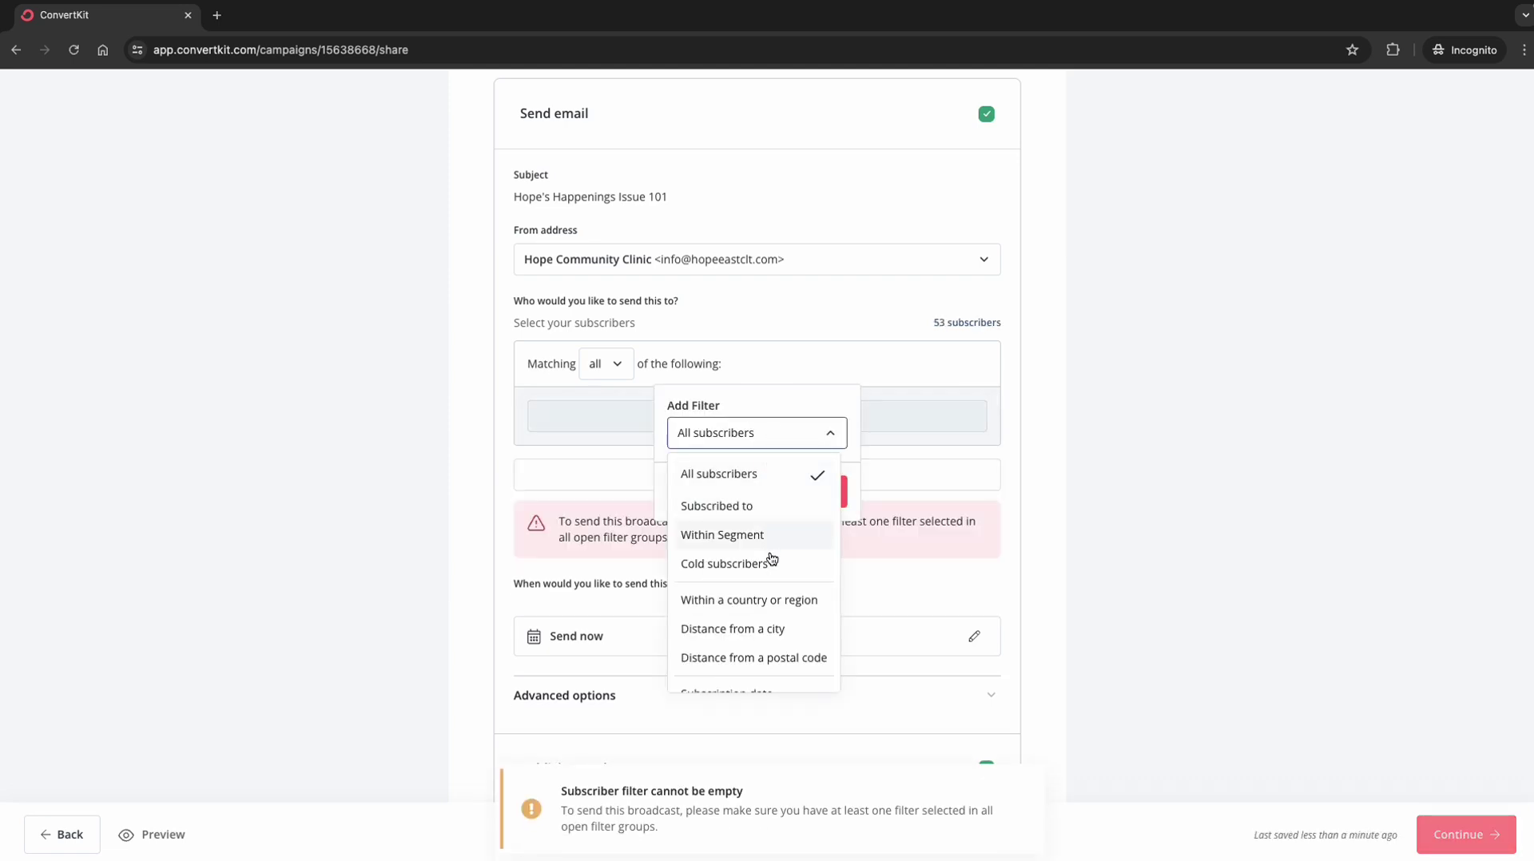
{"action": "scroll", "coordinate": [771, 617], "scroll_direction": "down", "scroll_amount": 2}
{"action": "scroll", "coordinate": [772, 619], "scroll_direction": "down", "scroll_amount": 1}
{"action": "left_click", "coordinate": [769, 589]}
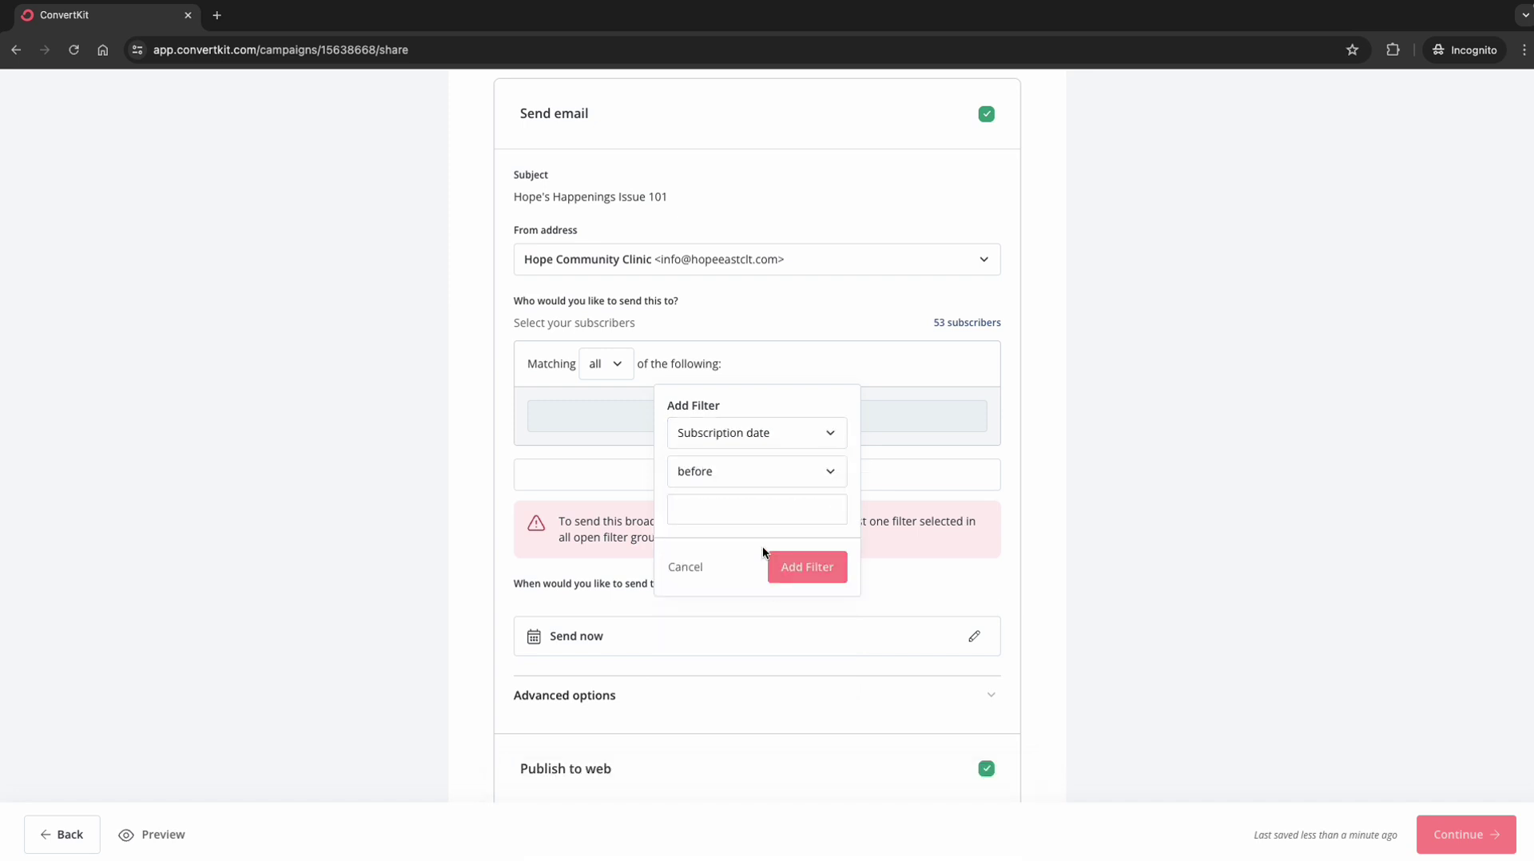
{"action": "left_click", "coordinate": [783, 477]}
{"action": "left_click", "coordinate": [761, 509]}
{"action": "left_click", "coordinate": [760, 513]}
{"action": "left_click", "coordinate": [684, 547]}
{"action": "left_click", "coordinate": [685, 546]}
{"action": "left_click", "coordinate": [685, 546]}
{"action": "left_click", "coordinate": [685, 546]}
{"action": "left_click", "coordinate": [685, 546]}
{"action": "left_click", "coordinate": [684, 546]}
{"action": "left_click", "coordinate": [685, 547]}
{"action": "left_click", "coordinate": [685, 546]}
{"action": "left_click", "coordinate": [685, 547]}
{"action": "left_click", "coordinate": [685, 546]}
{"action": "left_click", "coordinate": [685, 598]}
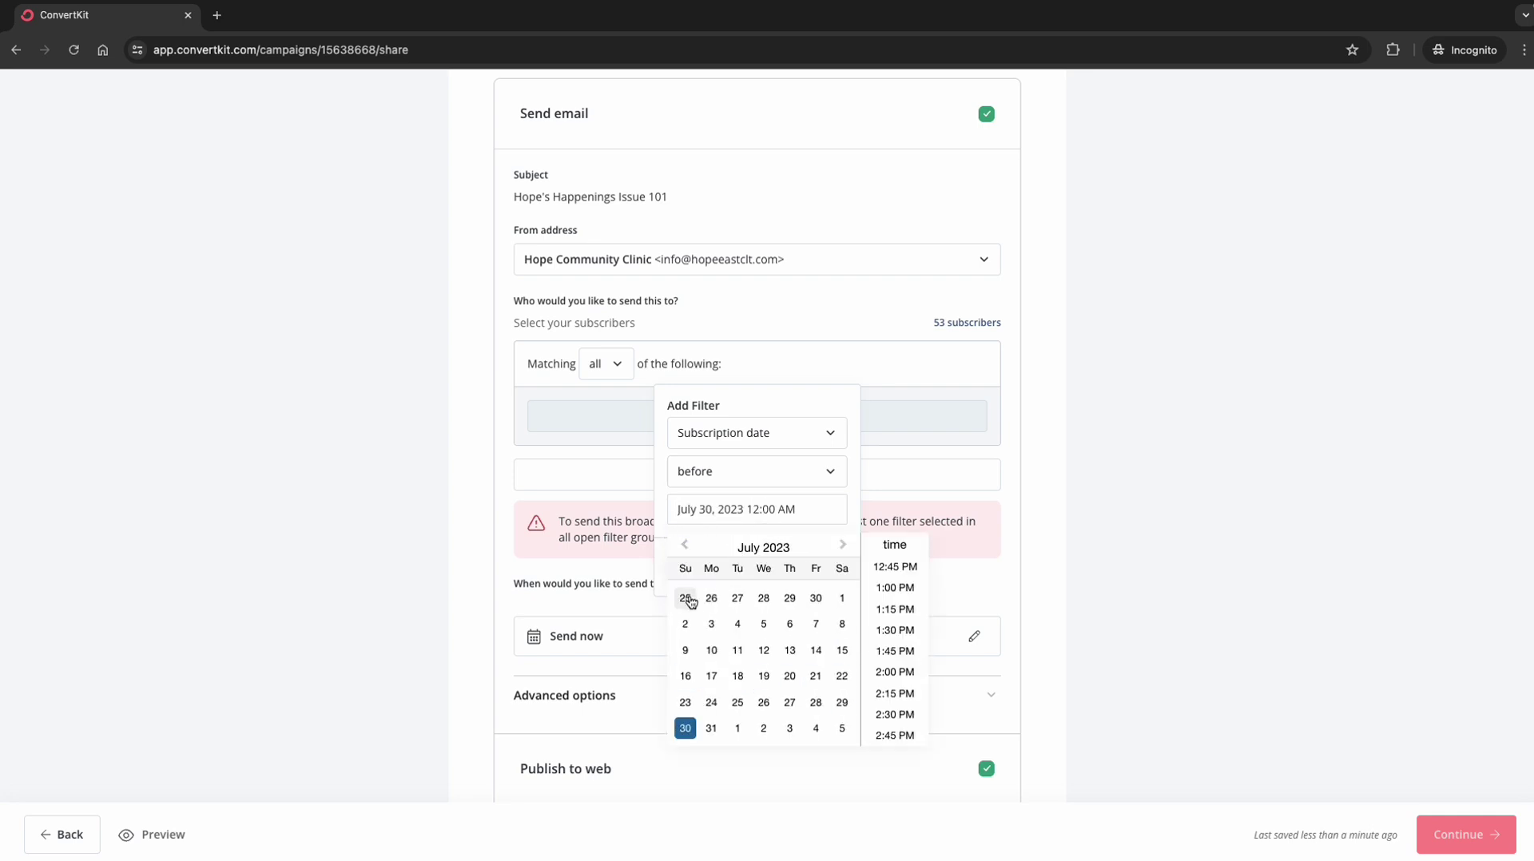
{"action": "left_click", "coordinate": [661, 505]}
{"action": "left_click", "coordinate": [805, 566]}
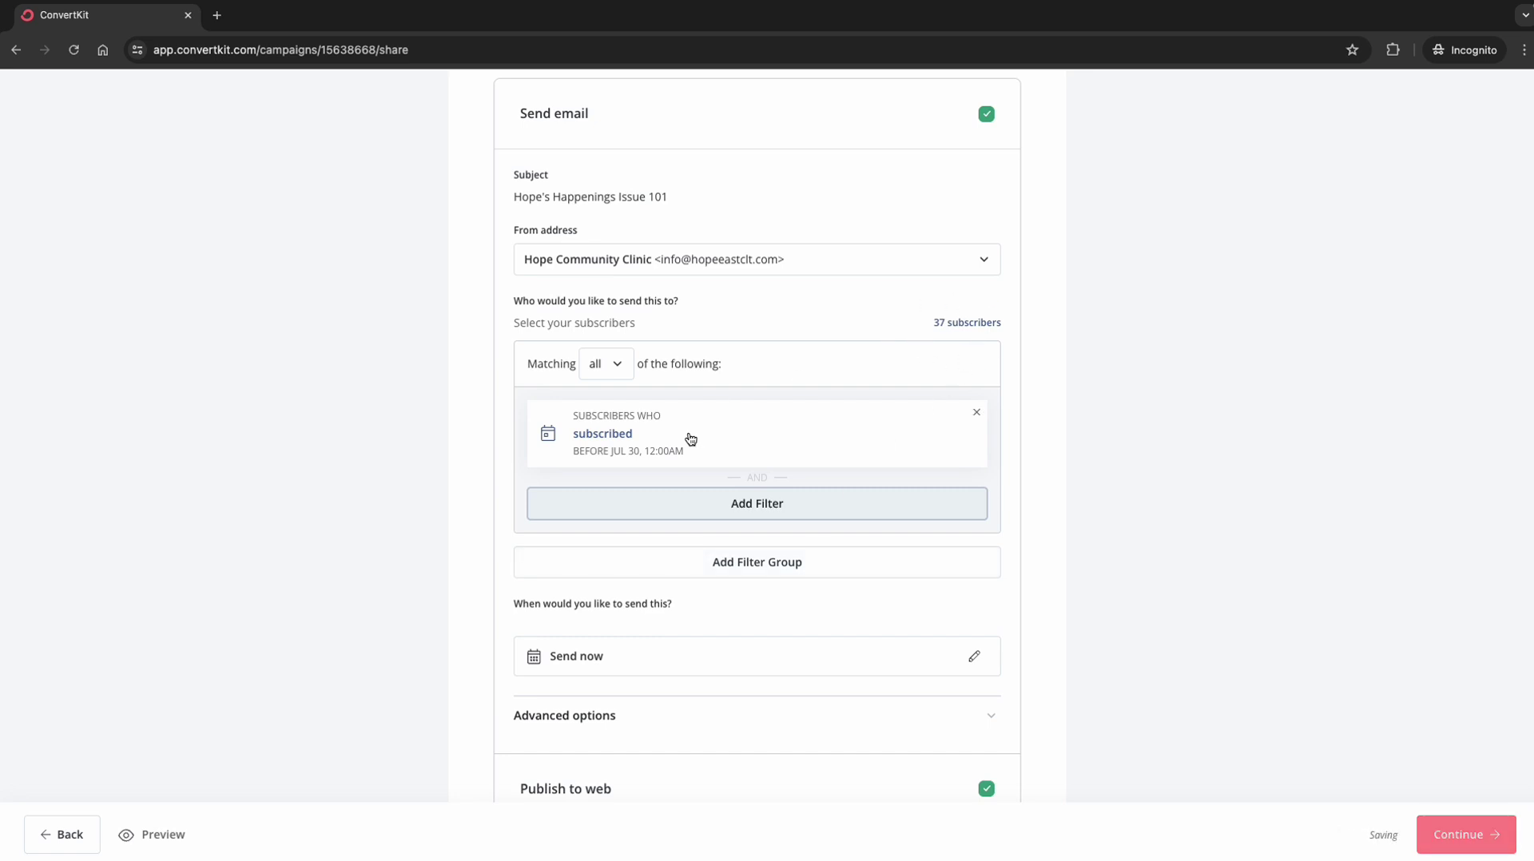
Step: Replace the date filter with a first name contains 'E' filter
{"action": "left_click", "coordinate": [979, 417]}
{"action": "left_click", "coordinate": [760, 420]}
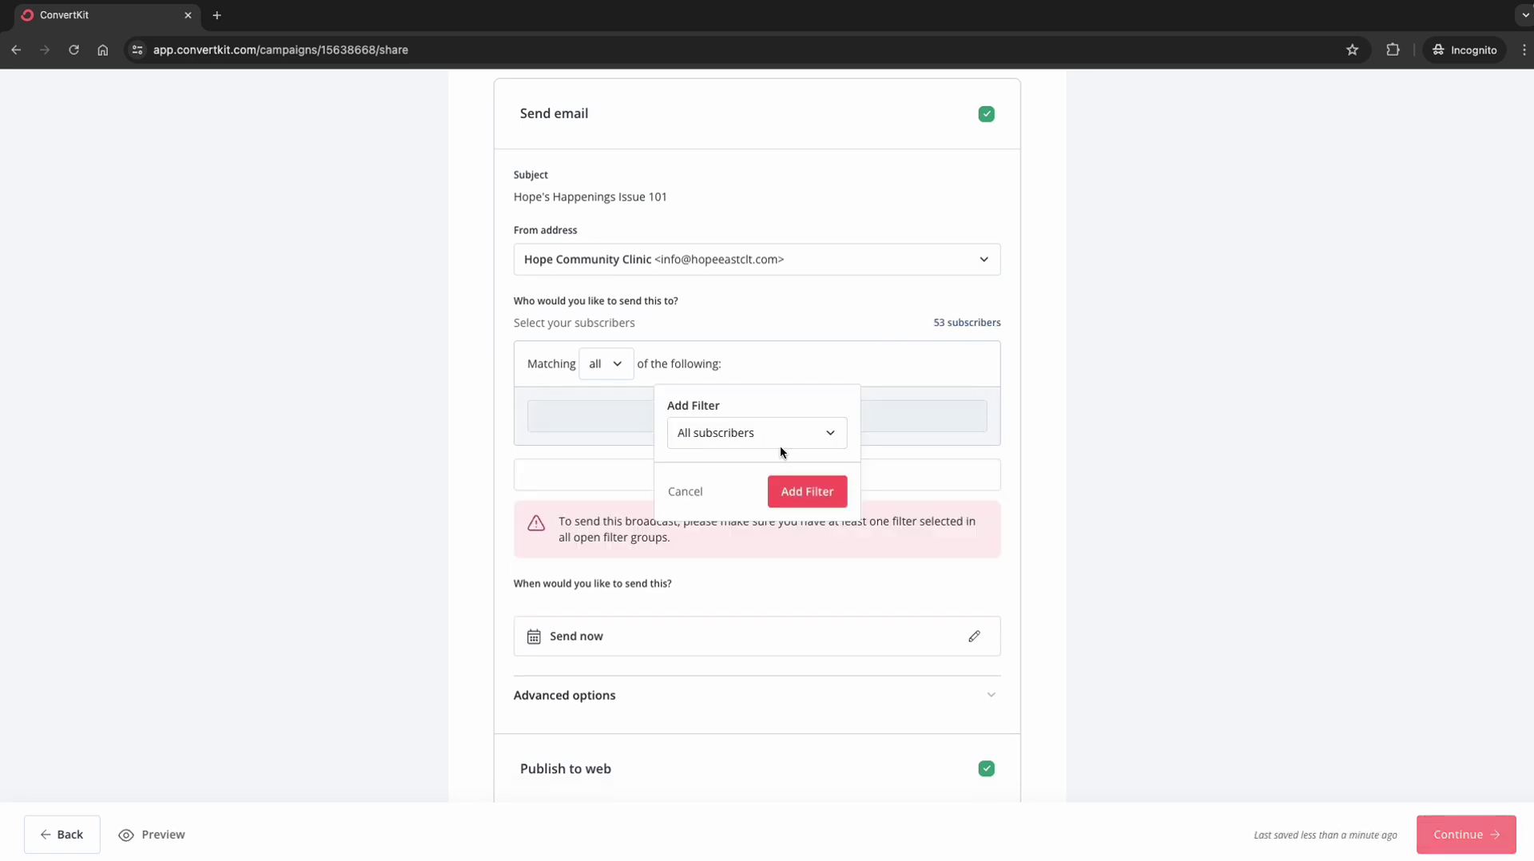
{"action": "left_click", "coordinate": [785, 441]}
{"action": "scroll", "coordinate": [777, 605], "scroll_direction": "down", "scroll_amount": 5}
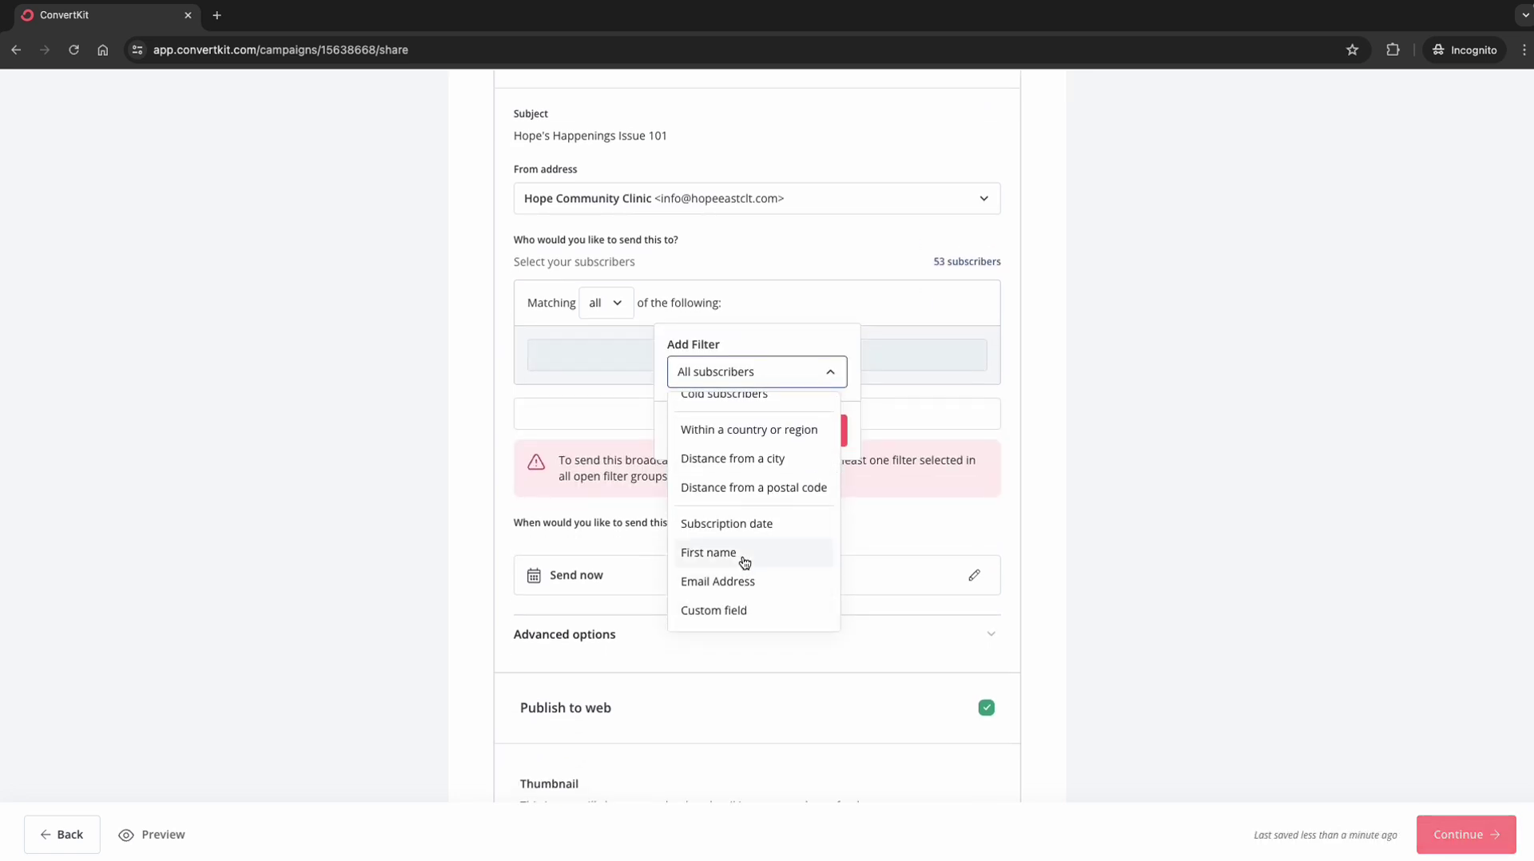
{"action": "left_click", "coordinate": [740, 558]}
{"action": "left_click", "coordinate": [734, 410]}
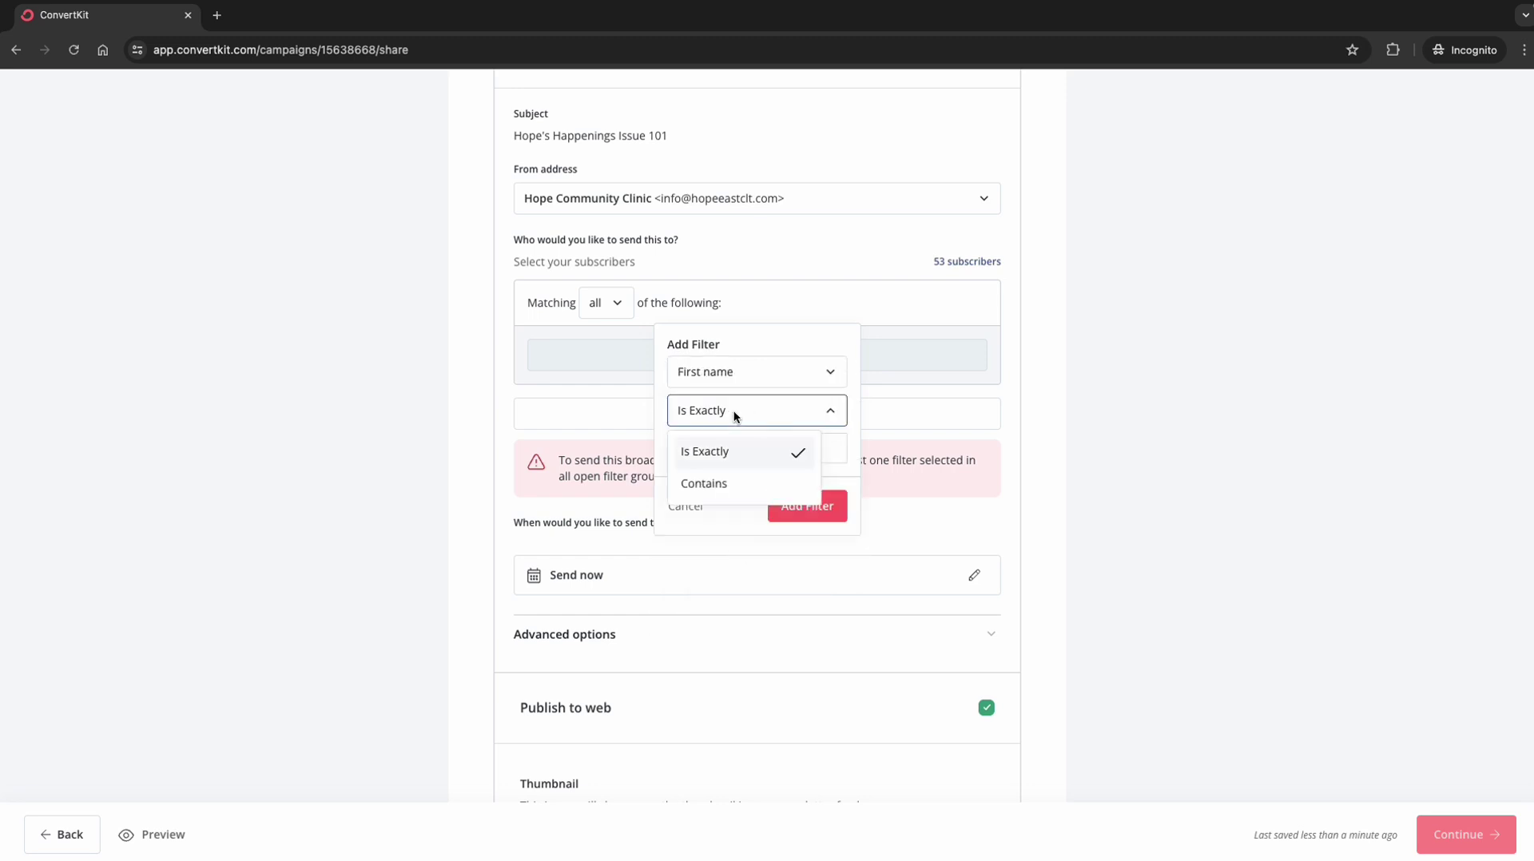
{"action": "left_click", "coordinate": [707, 483]}
{"action": "left_click", "coordinate": [720, 450]}
{"action": "type", "text": "E"}
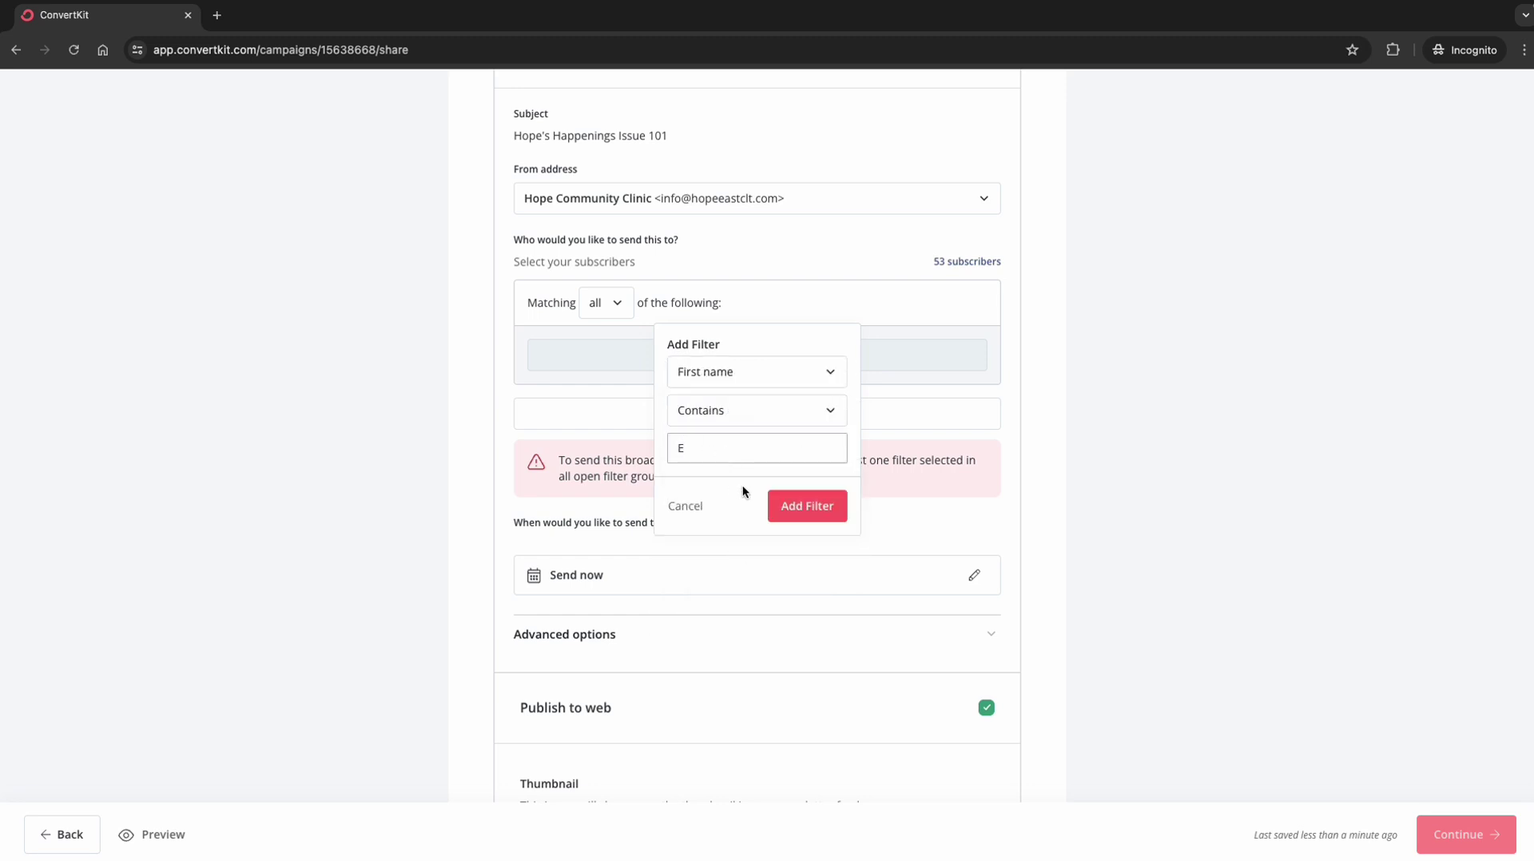
{"action": "left_click", "coordinate": [798, 507]}
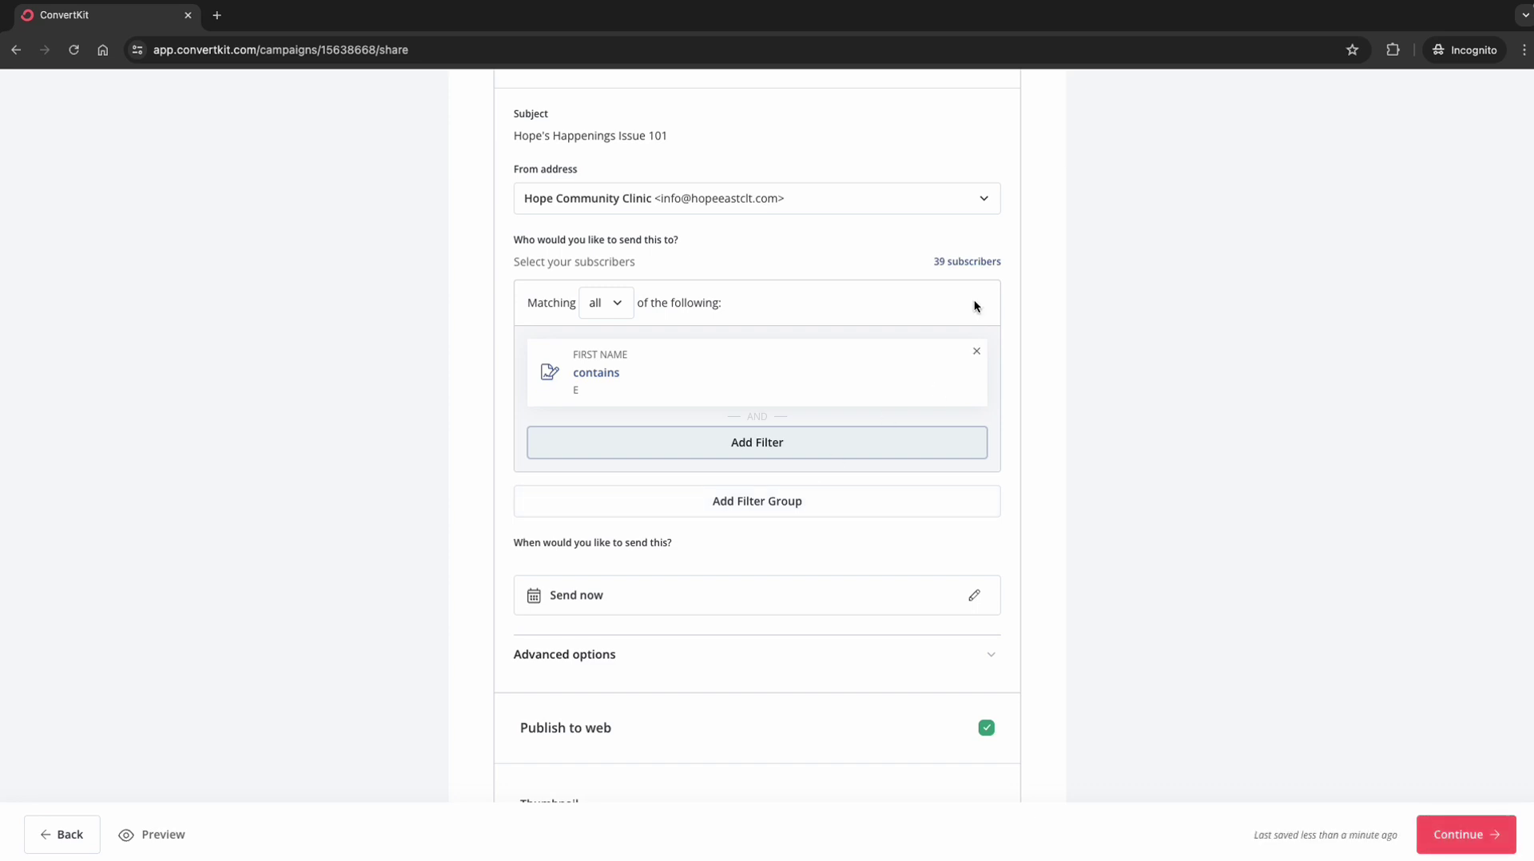
Step: Replace it with a filter where first name is exactly a specific name
{"action": "left_click", "coordinate": [975, 357]}
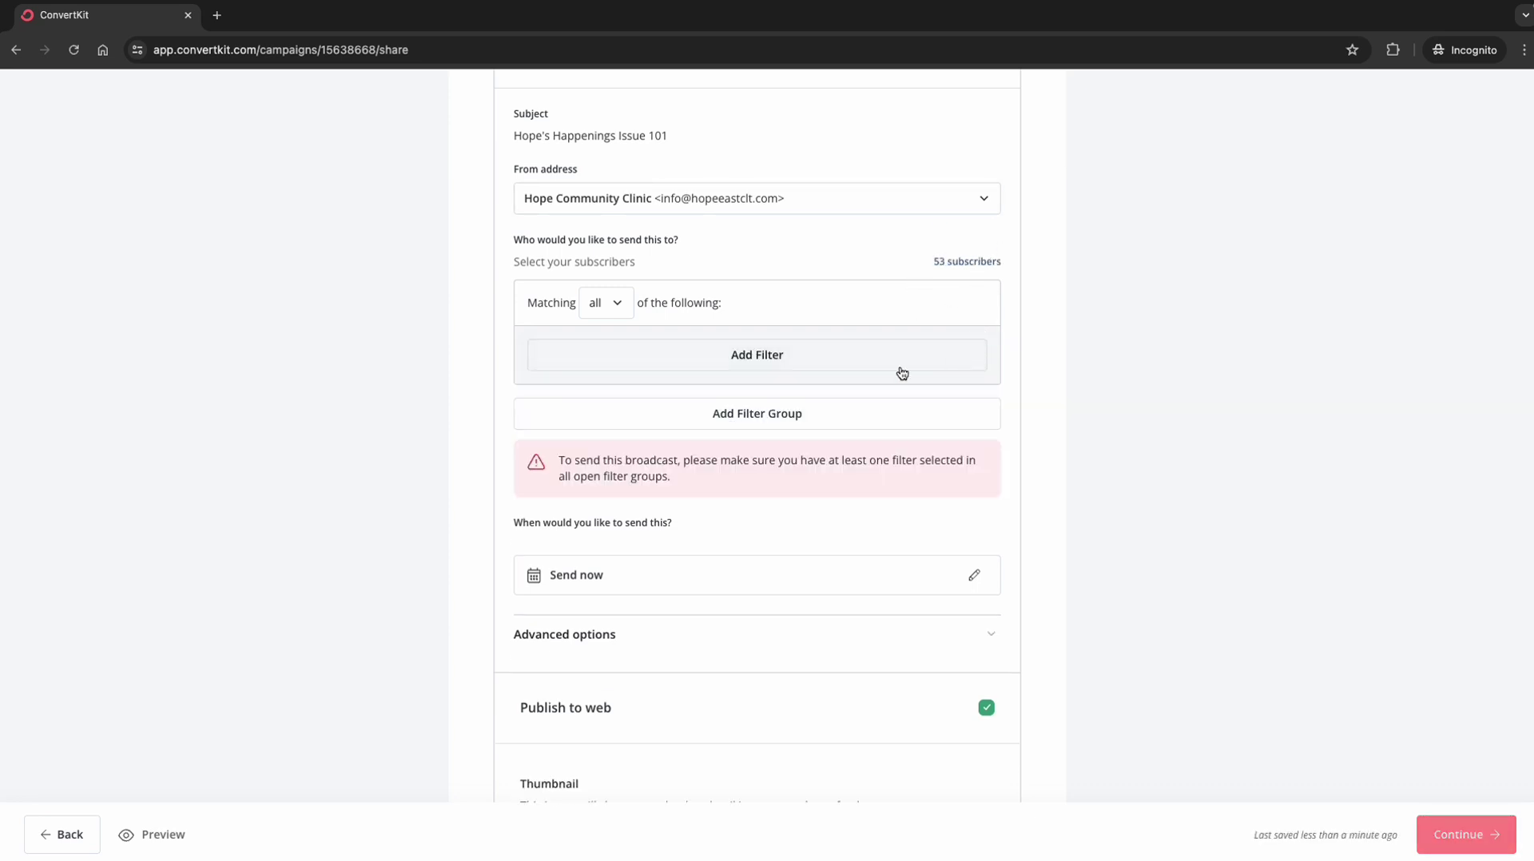
{"action": "left_click", "coordinate": [781, 350]}
{"action": "left_click", "coordinate": [770, 374]}
{"action": "scroll", "coordinate": [749, 511], "scroll_direction": "down", "scroll_amount": 5}
{"action": "left_click", "coordinate": [722, 557]}
{"action": "left_click", "coordinate": [708, 449]}
{"action": "type", "text": "Emily"}
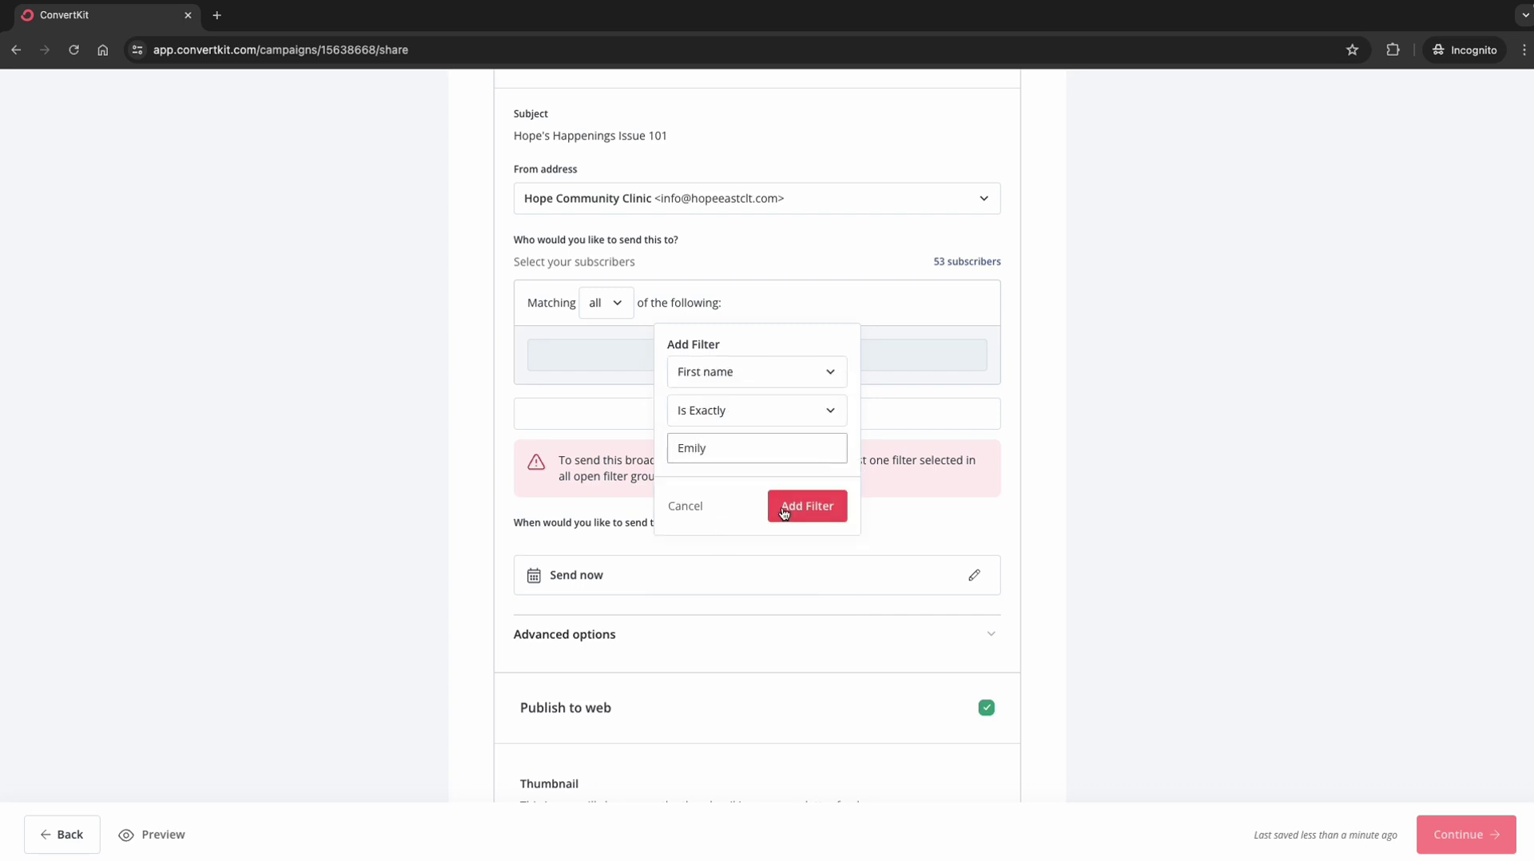
{"action": "left_click", "coordinate": [801, 506]}
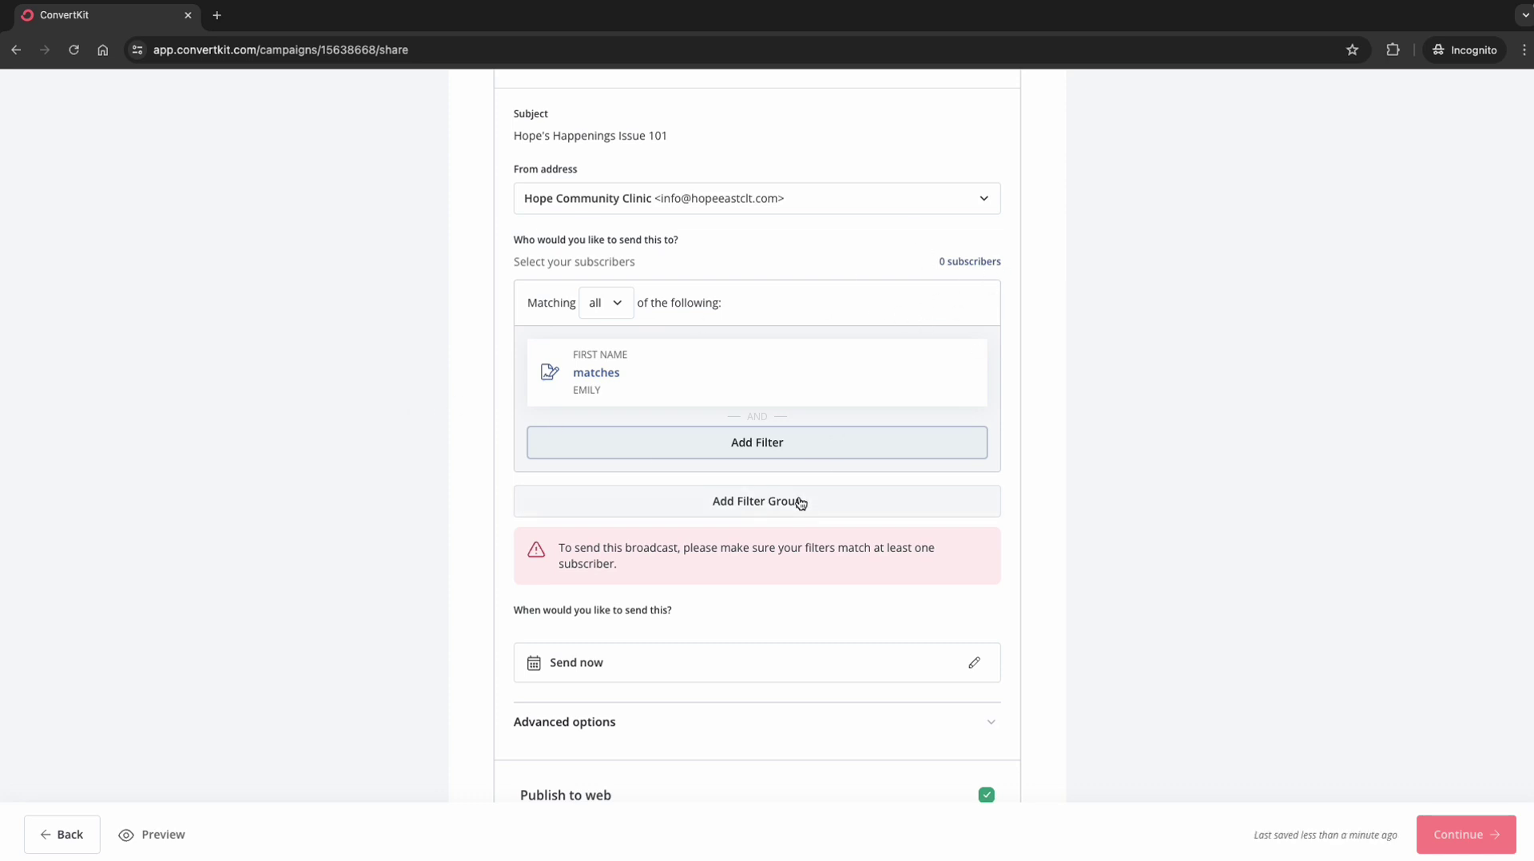
{"action": "scroll", "coordinate": [799, 505], "scroll_direction": "down", "scroll_amount": 1}
{"action": "scroll", "coordinate": [800, 504], "scroll_direction": "down", "scroll_amount": 3}
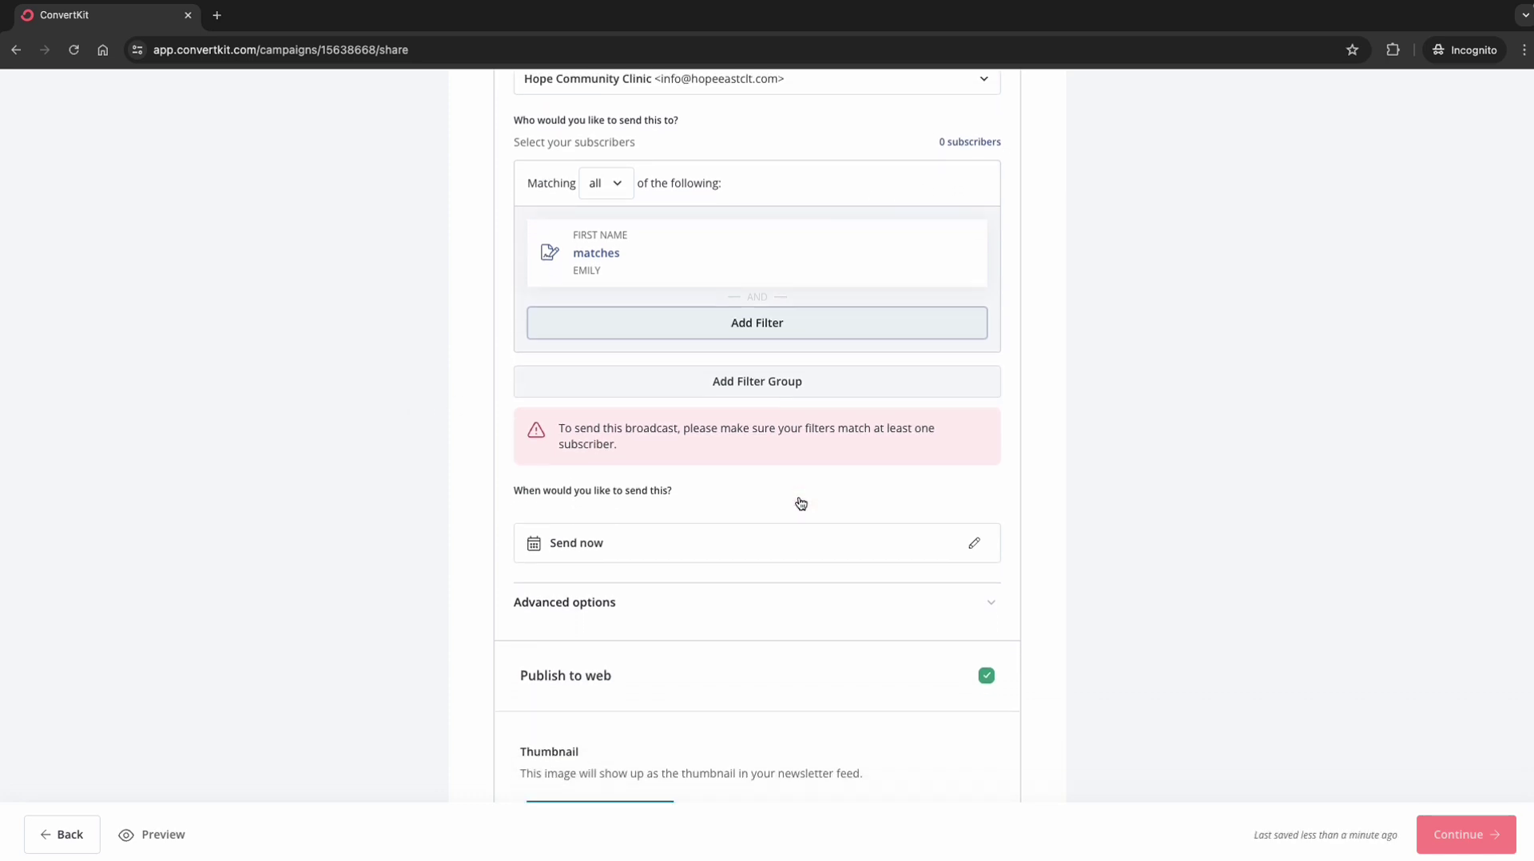
Step: Set the broadcast's send date to December 10, 2026
{"action": "scroll", "coordinate": [798, 502], "scroll_direction": "down", "scroll_amount": 2}
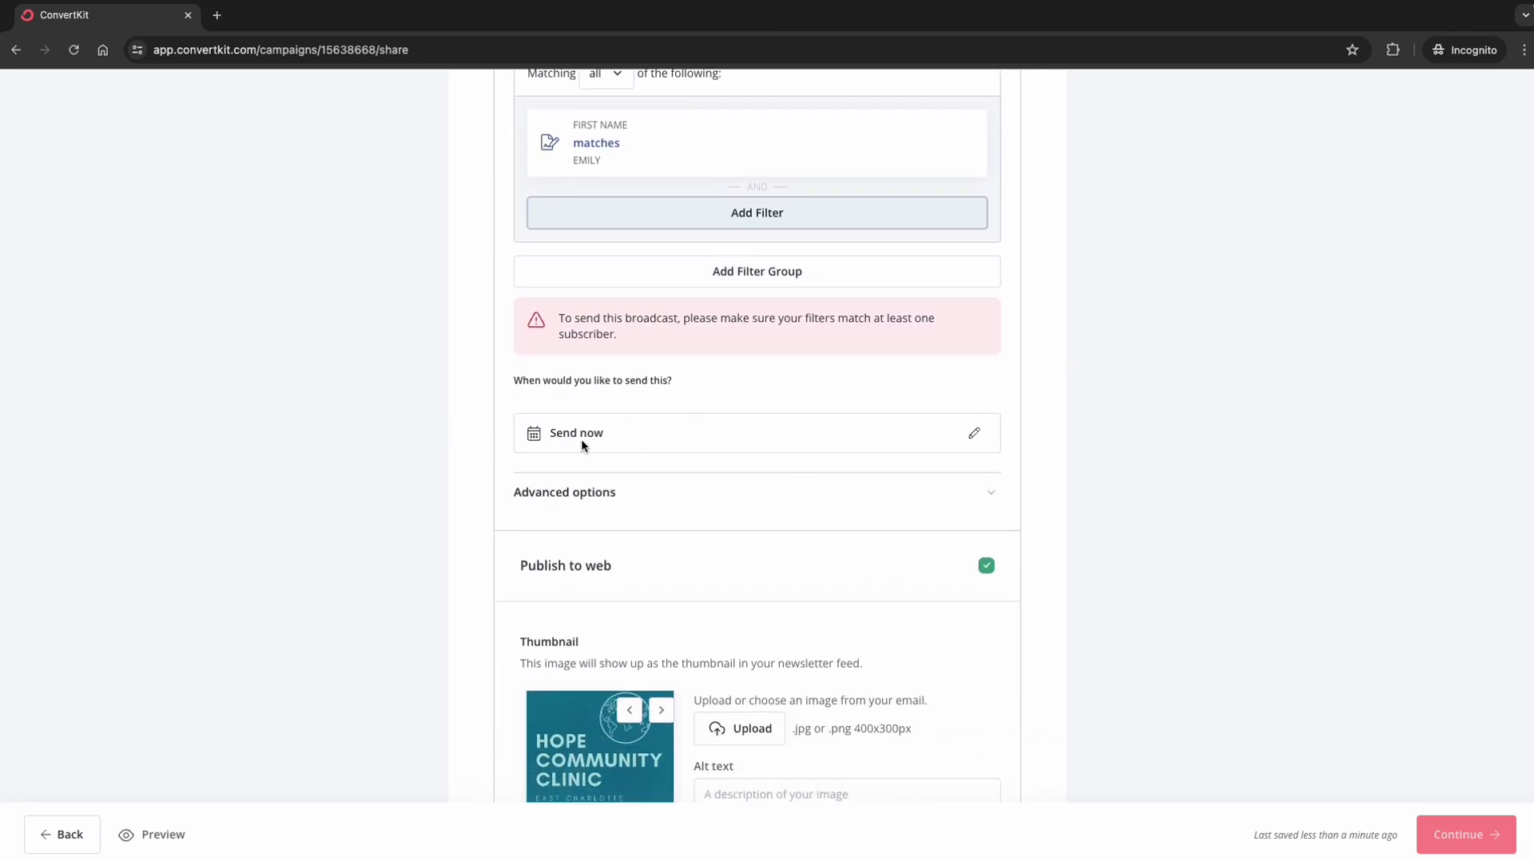
{"action": "left_click", "coordinate": [974, 432]}
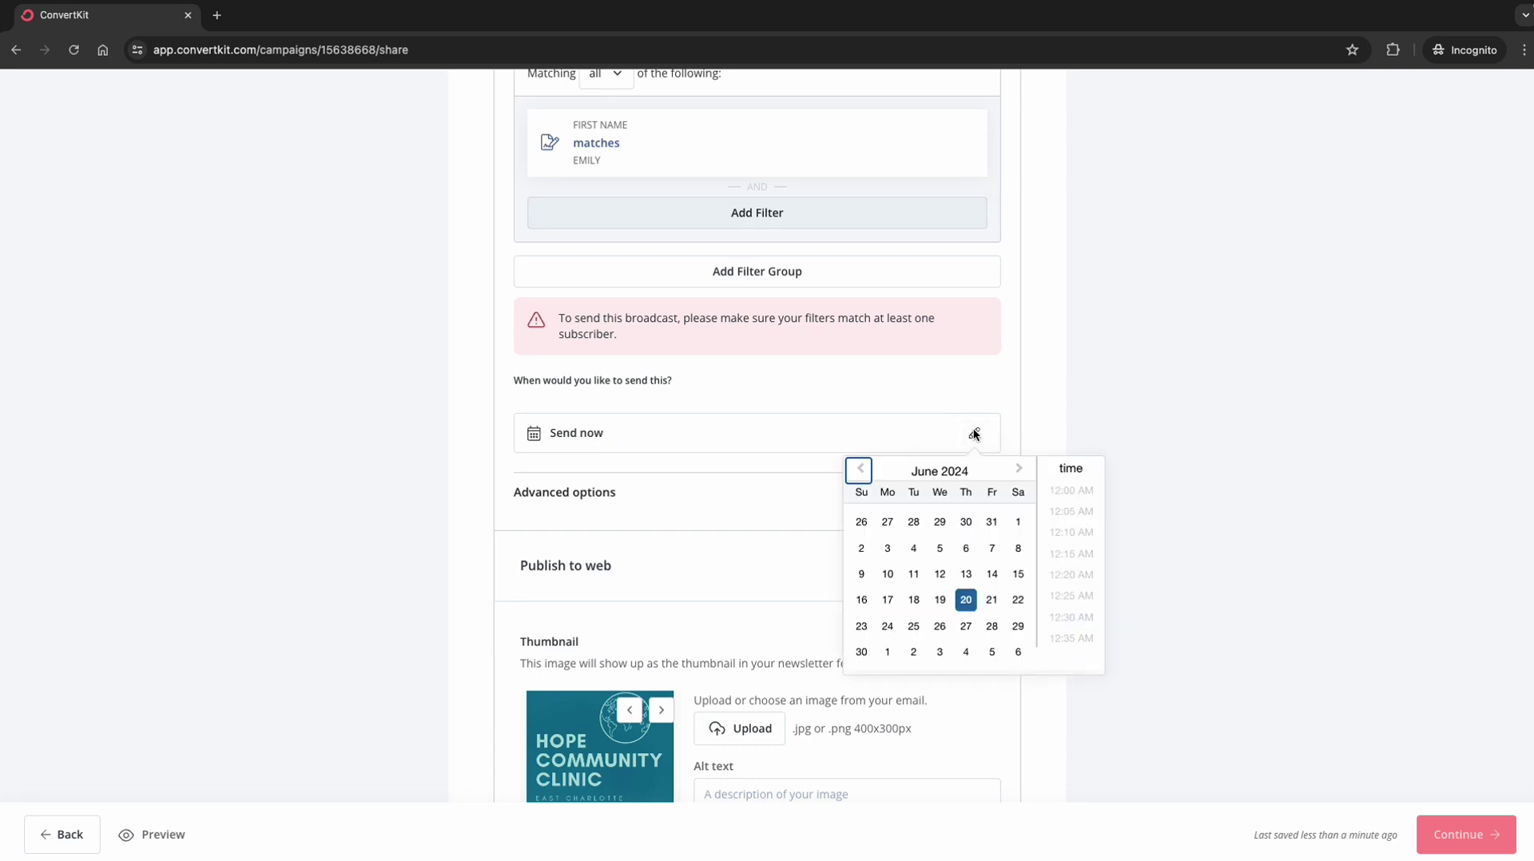
{"action": "left_click", "coordinate": [1020, 470]}
{"action": "double_click", "coordinate": [1020, 471]}
{"action": "triple_click", "coordinate": [1021, 471]}
{"action": "double_click", "coordinate": [1020, 471]}
{"action": "double_click", "coordinate": [1020, 470]}
{"action": "triple_click", "coordinate": [1020, 470]}
{"action": "triple_click", "coordinate": [1020, 471]}
{"action": "triple_click", "coordinate": [1020, 471]}
{"action": "triple_click", "coordinate": [1021, 471]}
{"action": "double_click", "coordinate": [1020, 471]}
{"action": "triple_click", "coordinate": [1021, 470]}
{"action": "double_click", "coordinate": [1020, 470]}
{"action": "left_click", "coordinate": [1020, 471]}
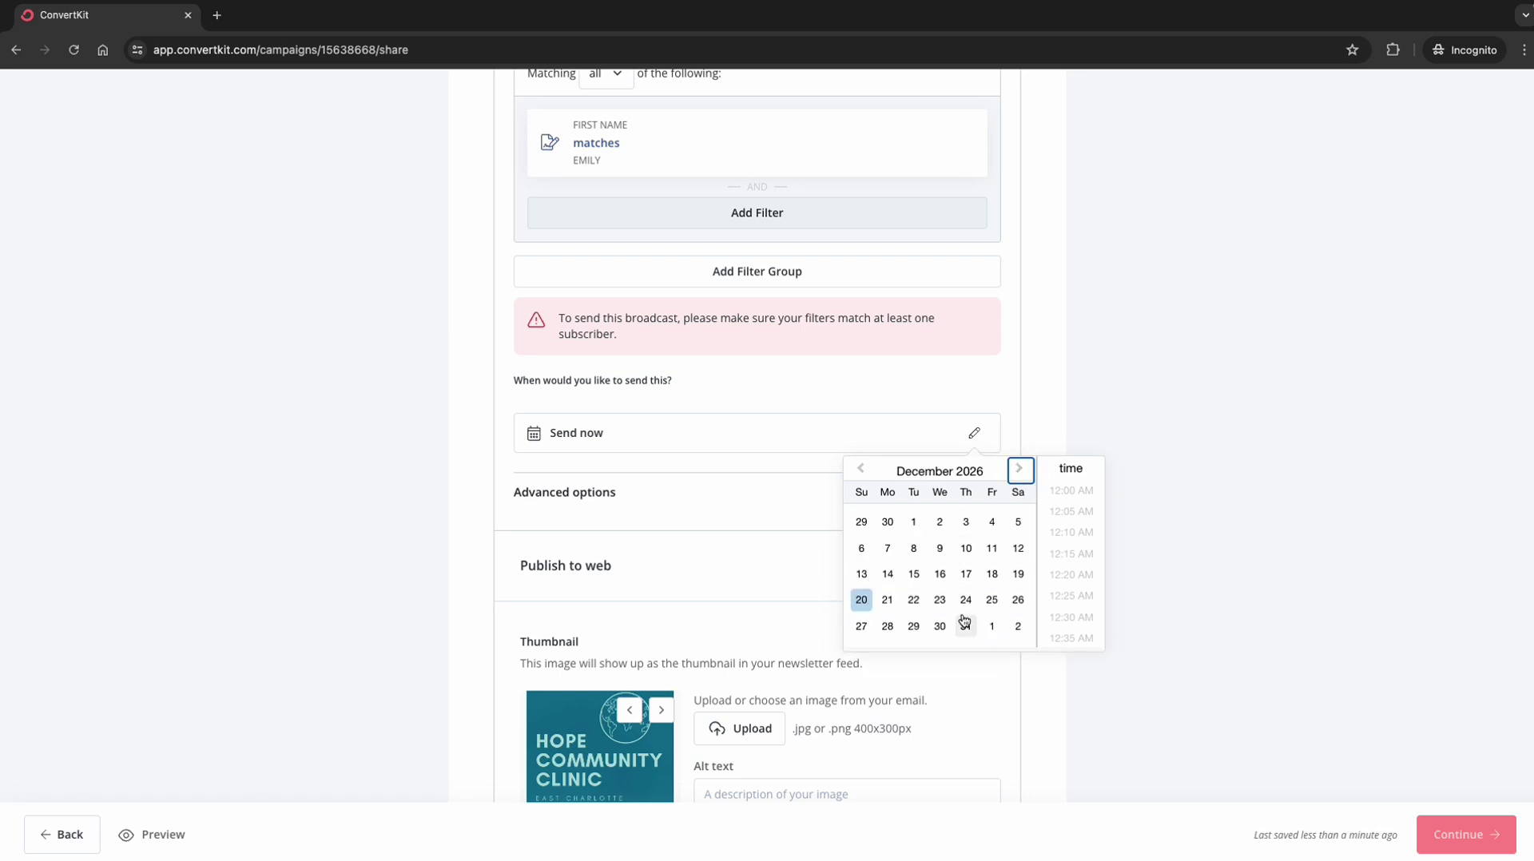
{"action": "left_click", "coordinate": [966, 548]}
Step: Set the send time to 9:05 AM and close the date and time picker
{"action": "scroll", "coordinate": [1072, 581], "scroll_direction": "down", "scroll_amount": 3}
{"action": "scroll", "coordinate": [1071, 581], "scroll_direction": "down", "scroll_amount": 20}
{"action": "scroll", "coordinate": [1072, 581], "scroll_direction": "up", "scroll_amount": 2}
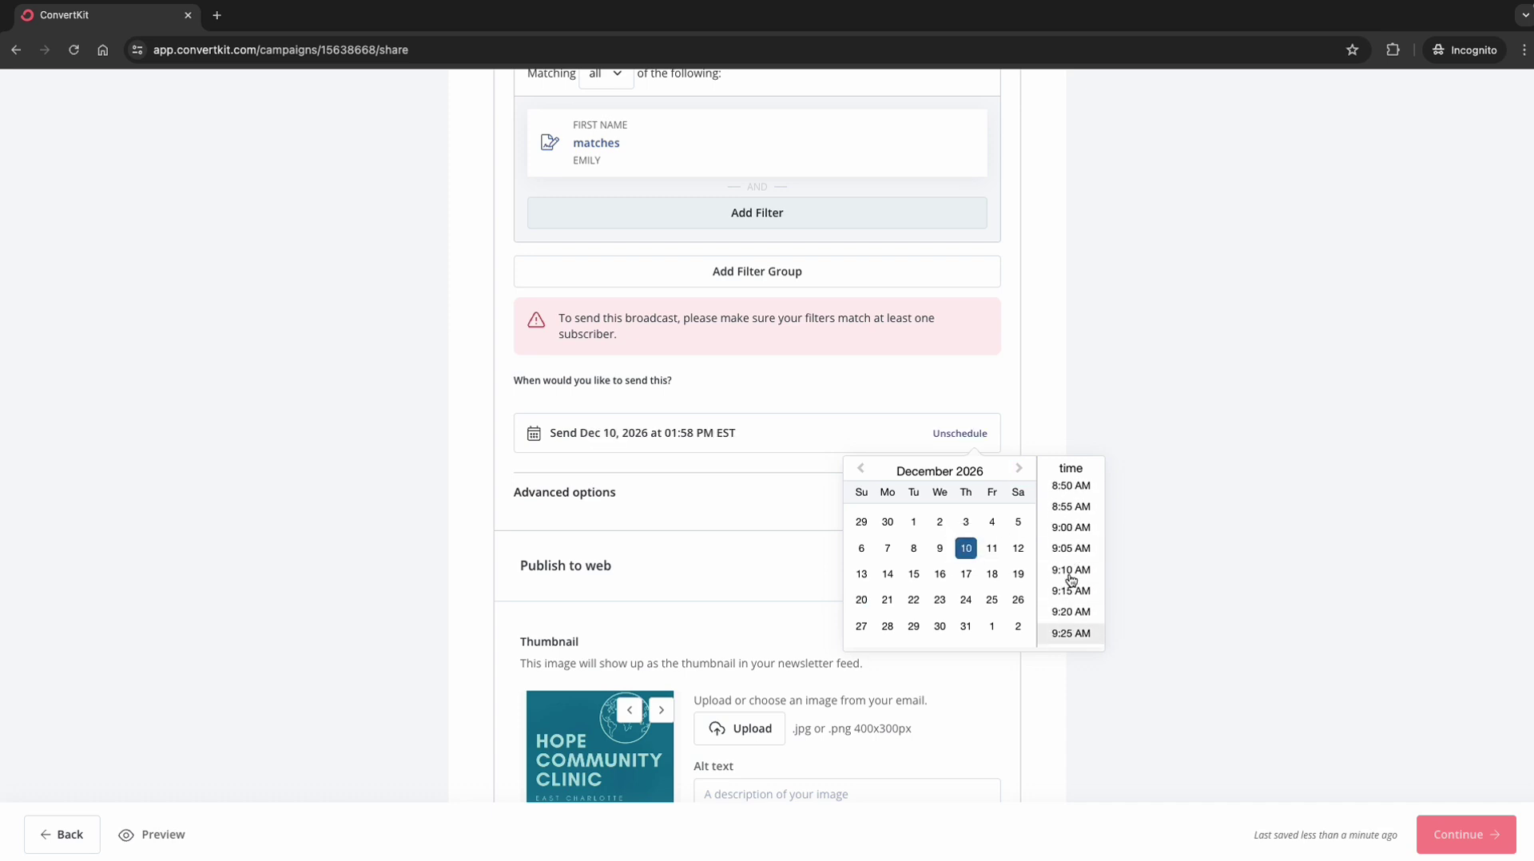
{"action": "scroll", "coordinate": [1074, 541], "scroll_direction": "down", "scroll_amount": 1}
{"action": "scroll", "coordinate": [1076, 591], "scroll_direction": "down", "scroll_amount": 1}
{"action": "scroll", "coordinate": [1076, 613], "scroll_direction": "up", "scroll_amount": 2}
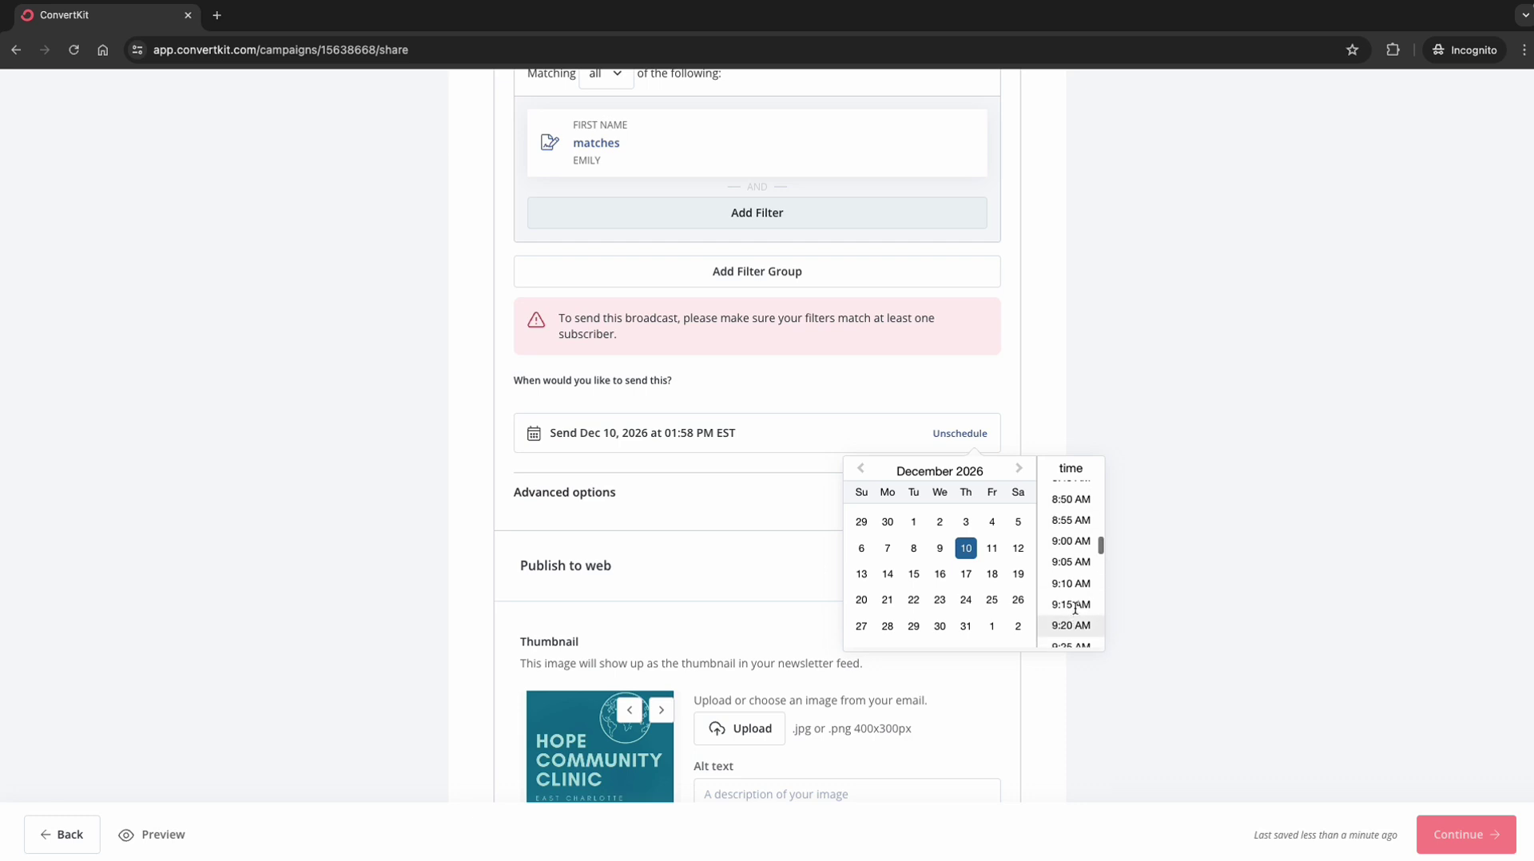
{"action": "left_click", "coordinate": [1074, 564]}
{"action": "left_click", "coordinate": [1140, 438]}
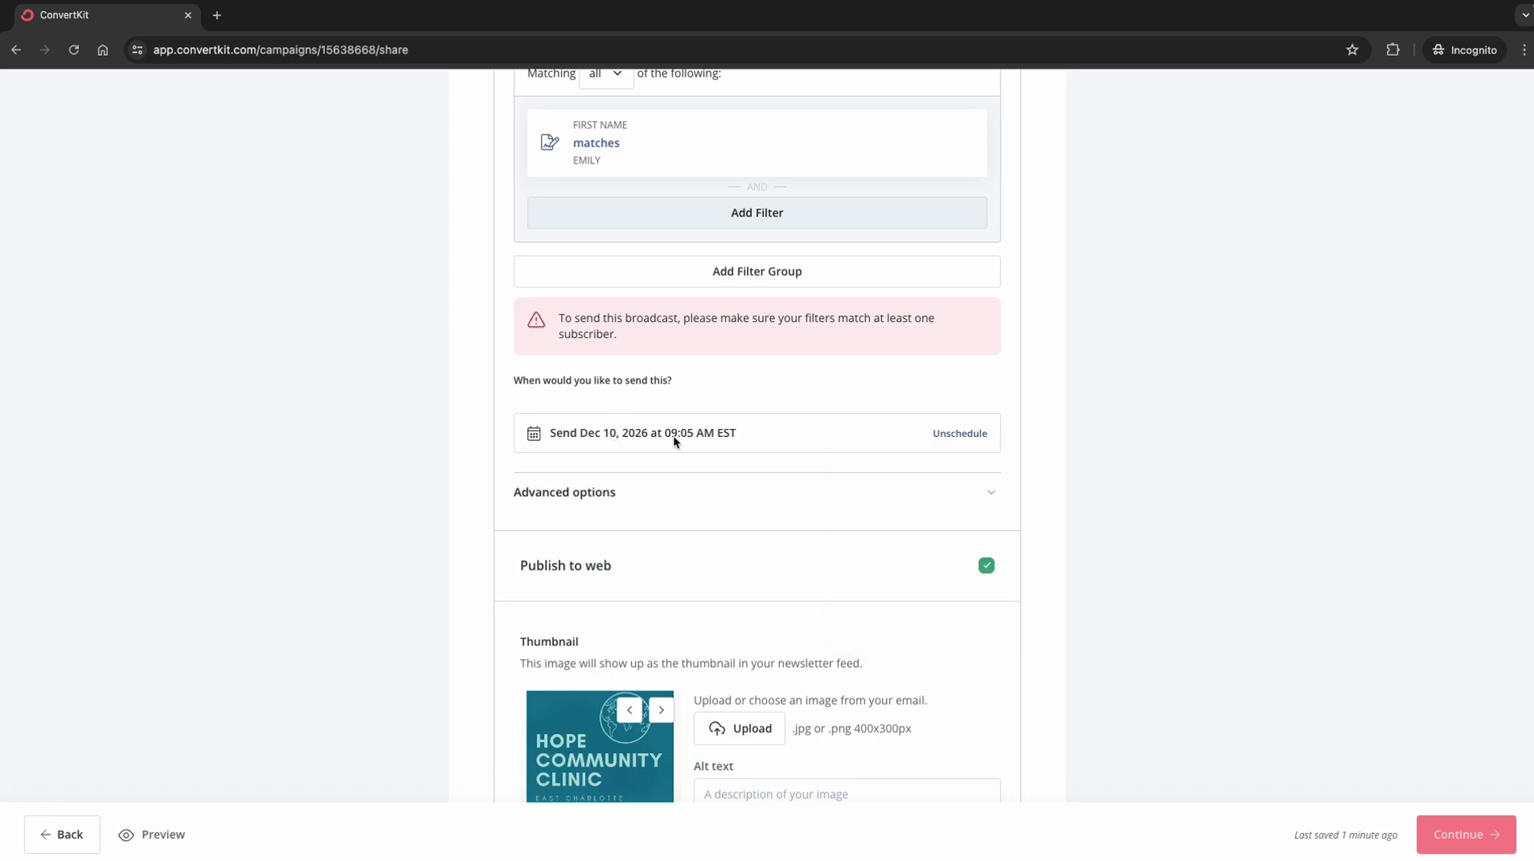
Step: Expand the broadcast's Advanced options and focus the Preview Text field
{"action": "left_click", "coordinate": [997, 491]}
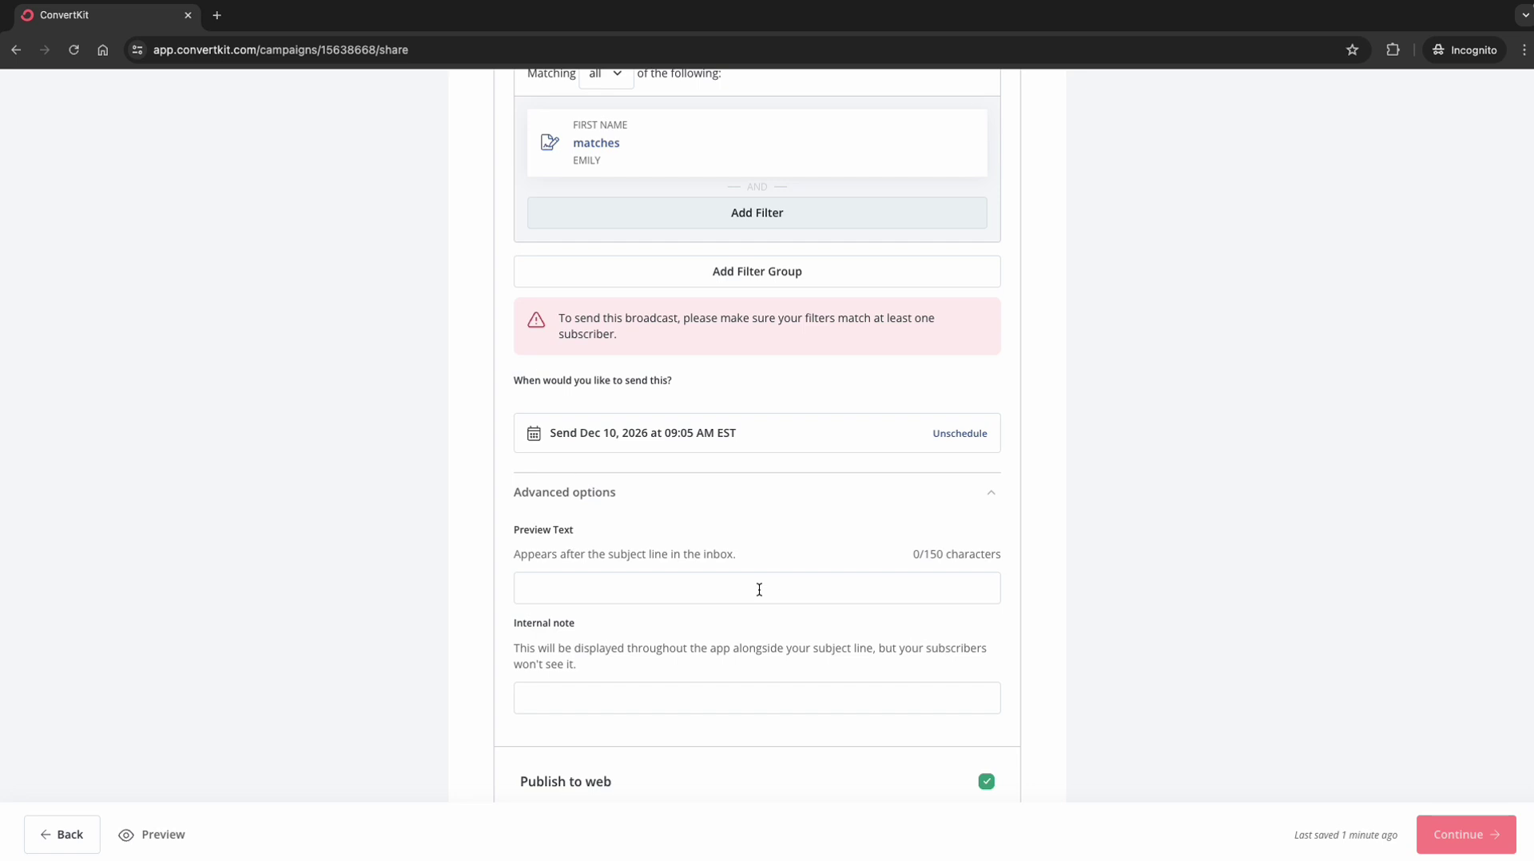
{"action": "scroll", "coordinate": [759, 590], "scroll_direction": "down", "scroll_amount": 1}
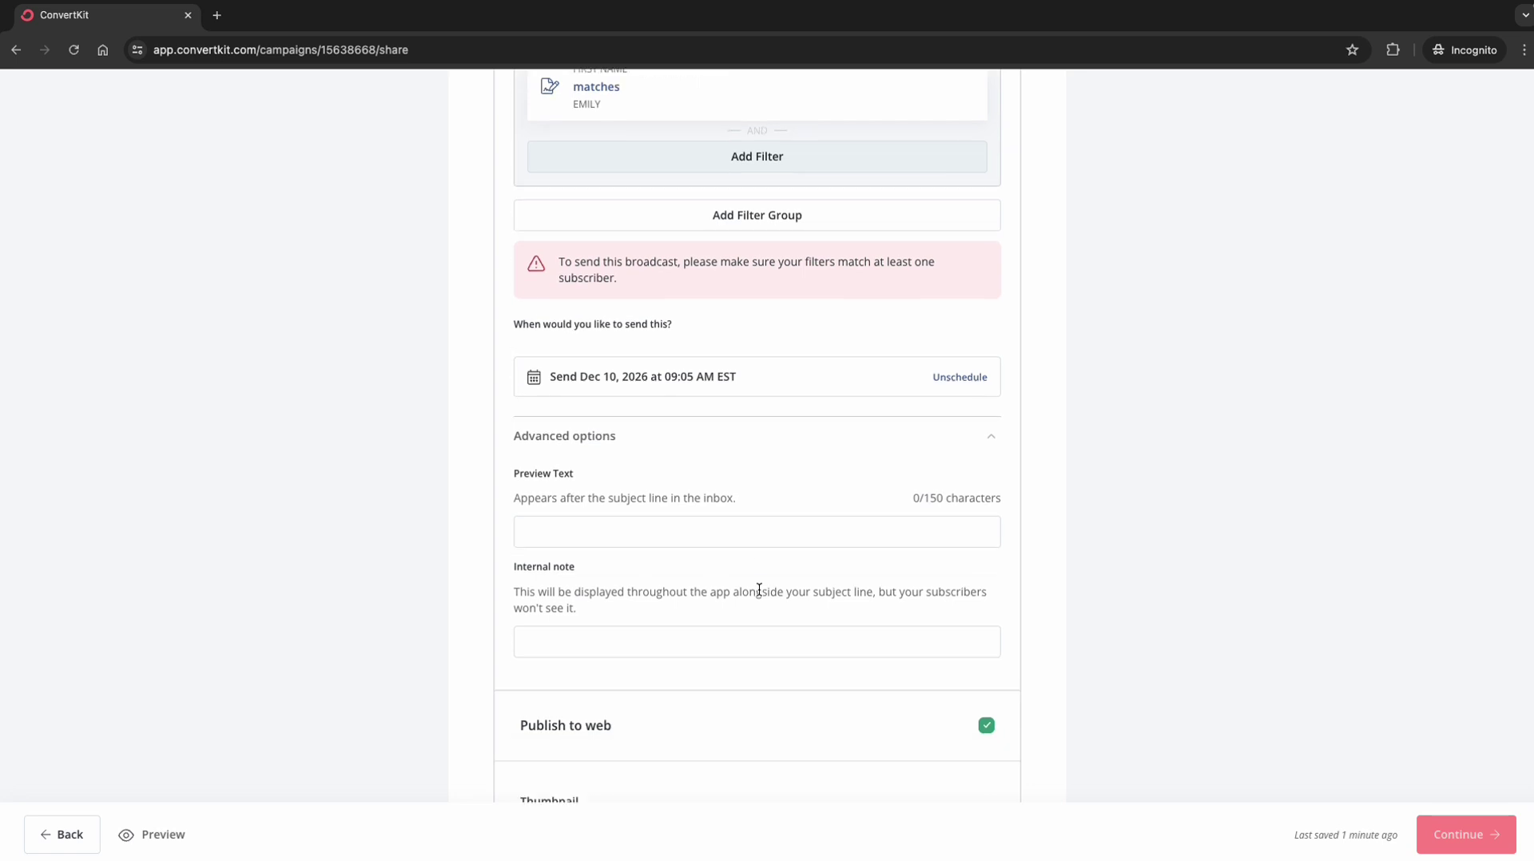
{"action": "left_click", "coordinate": [578, 520]}
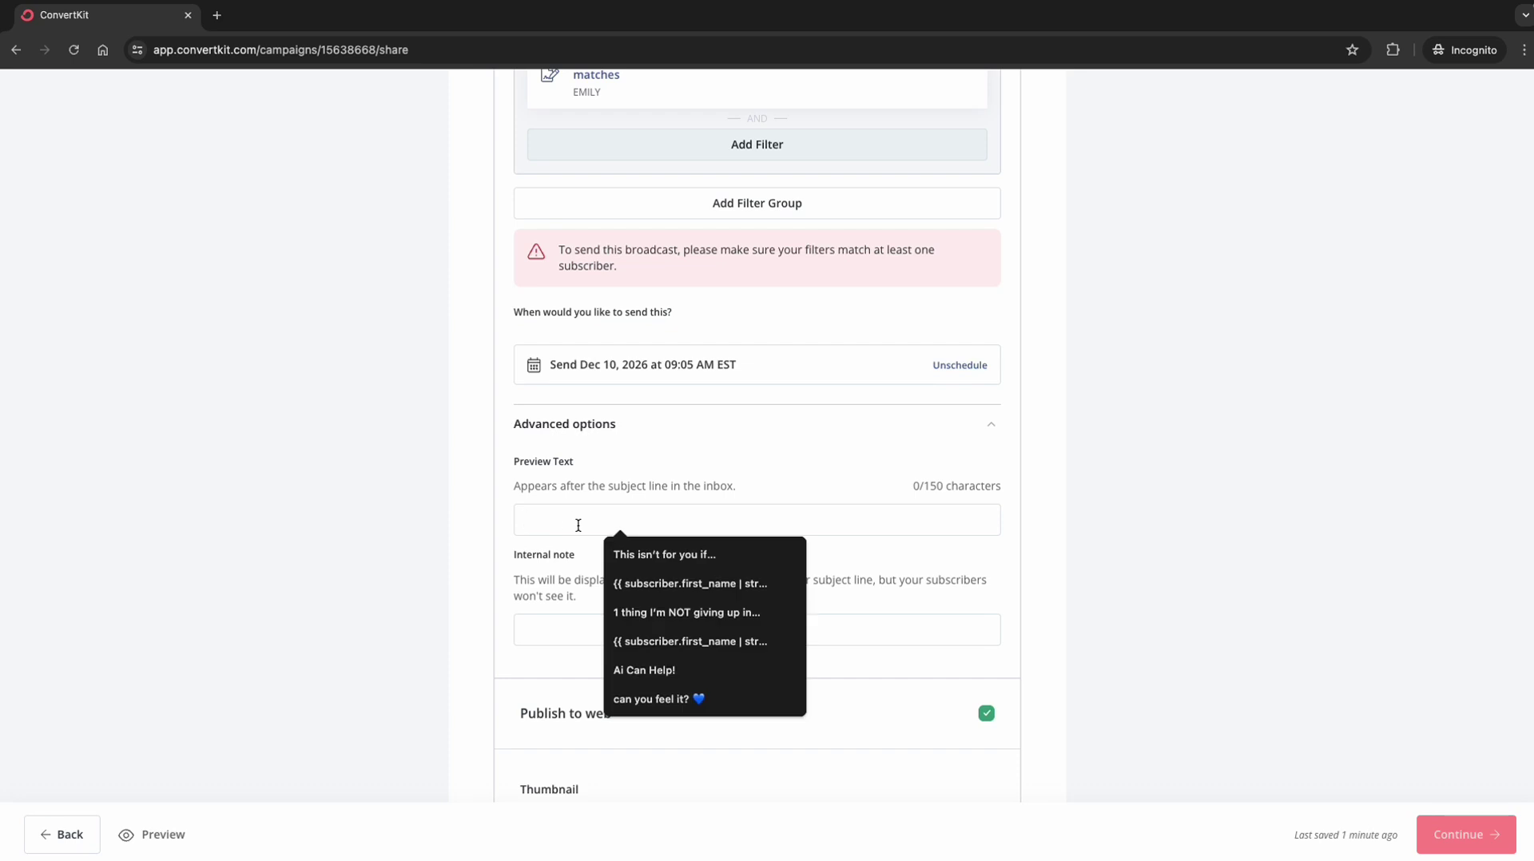
{"action": "left_click", "coordinate": [329, 528]}
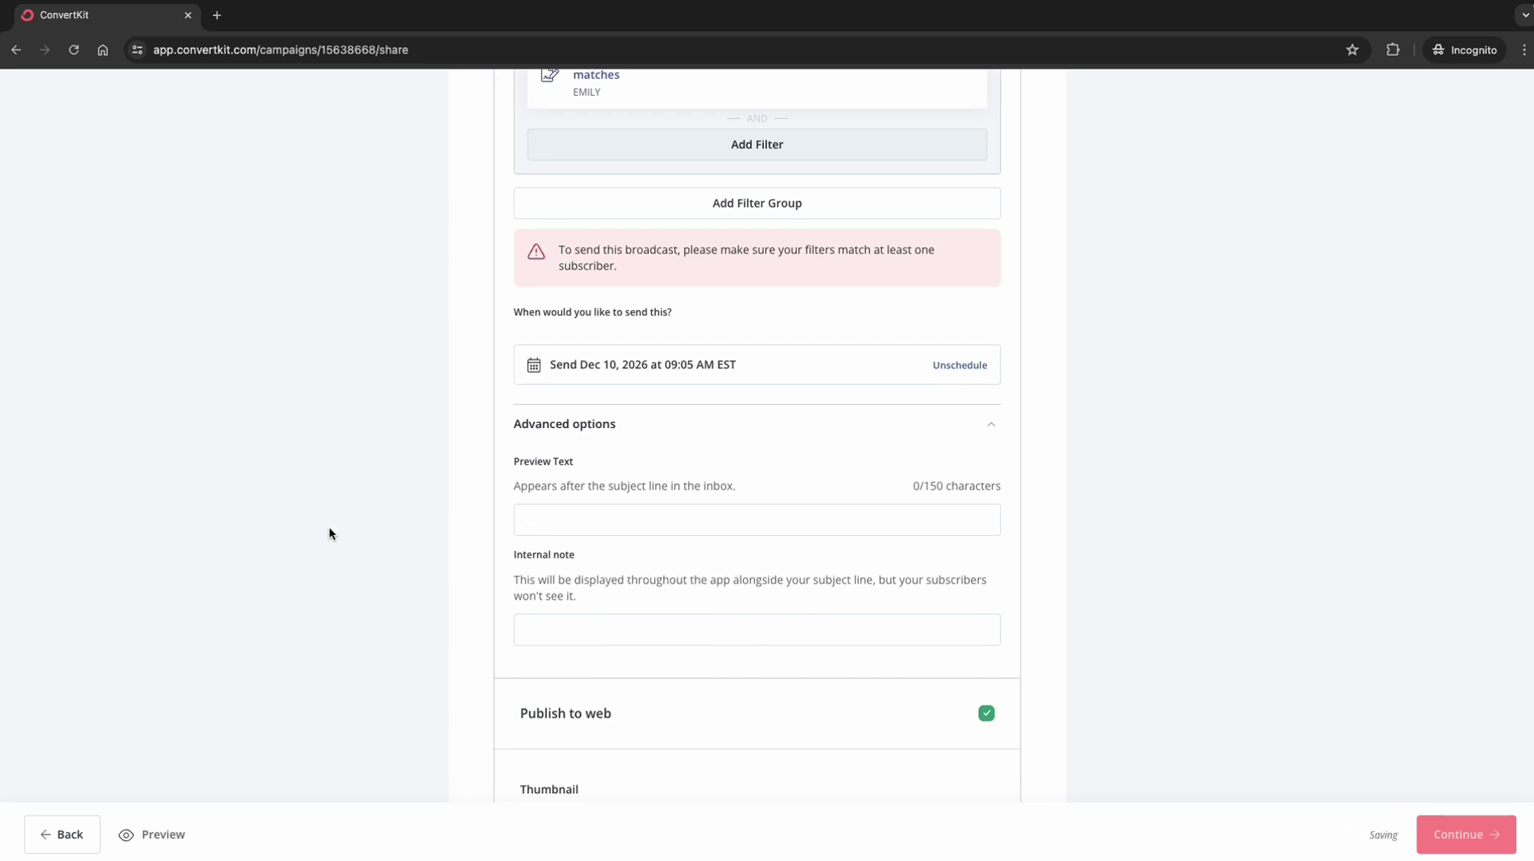
{"action": "left_click", "coordinate": [564, 521]}
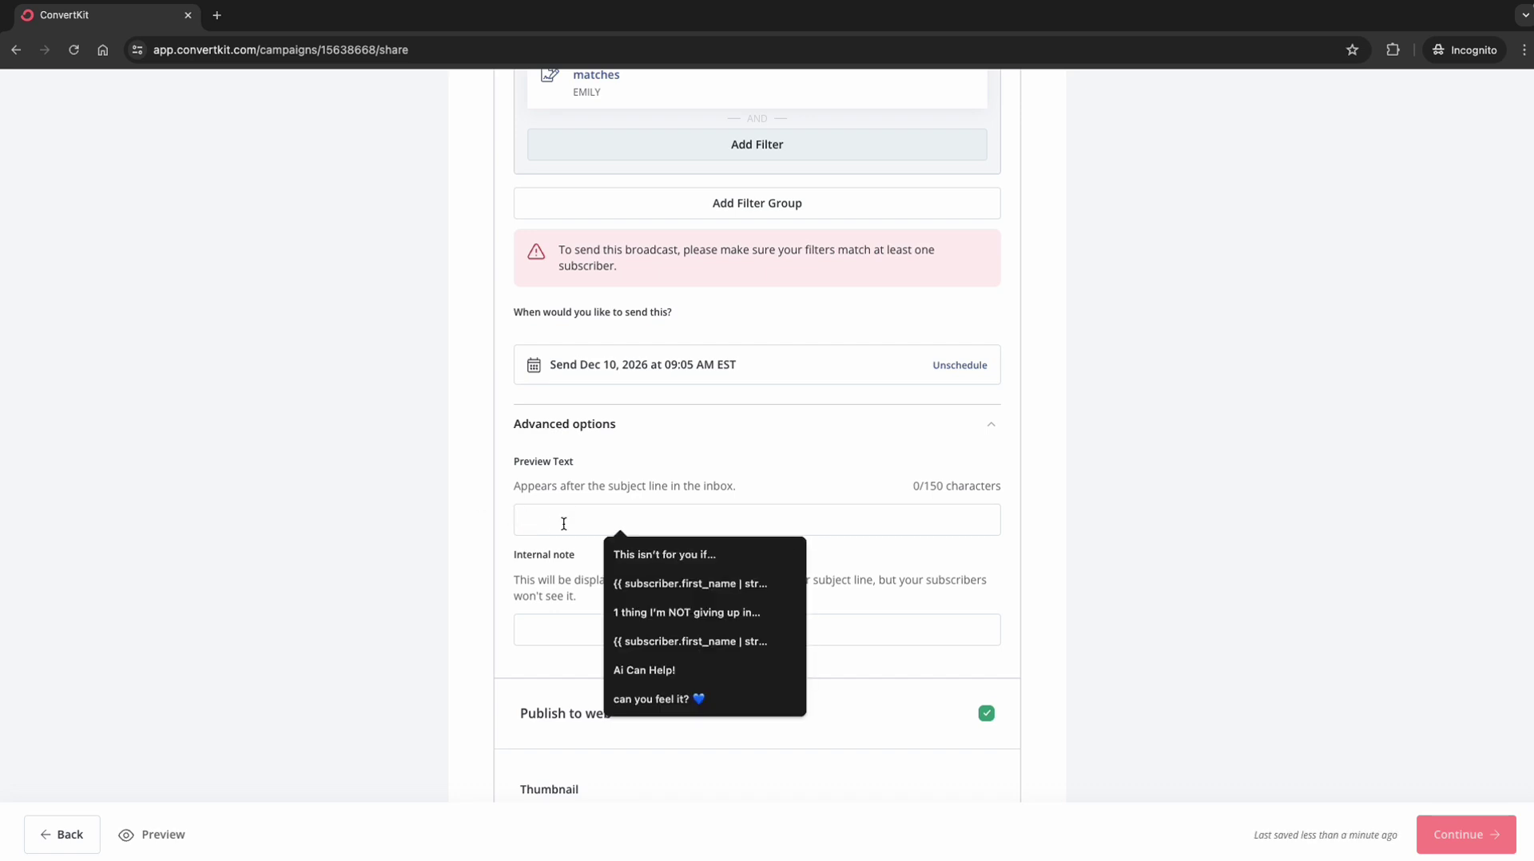
Step: Draft the preview text, replacing 'you are not going to believe this...' with 'HCC impacte 30 teen girls lives'
{"action": "type", "text": "issues"}
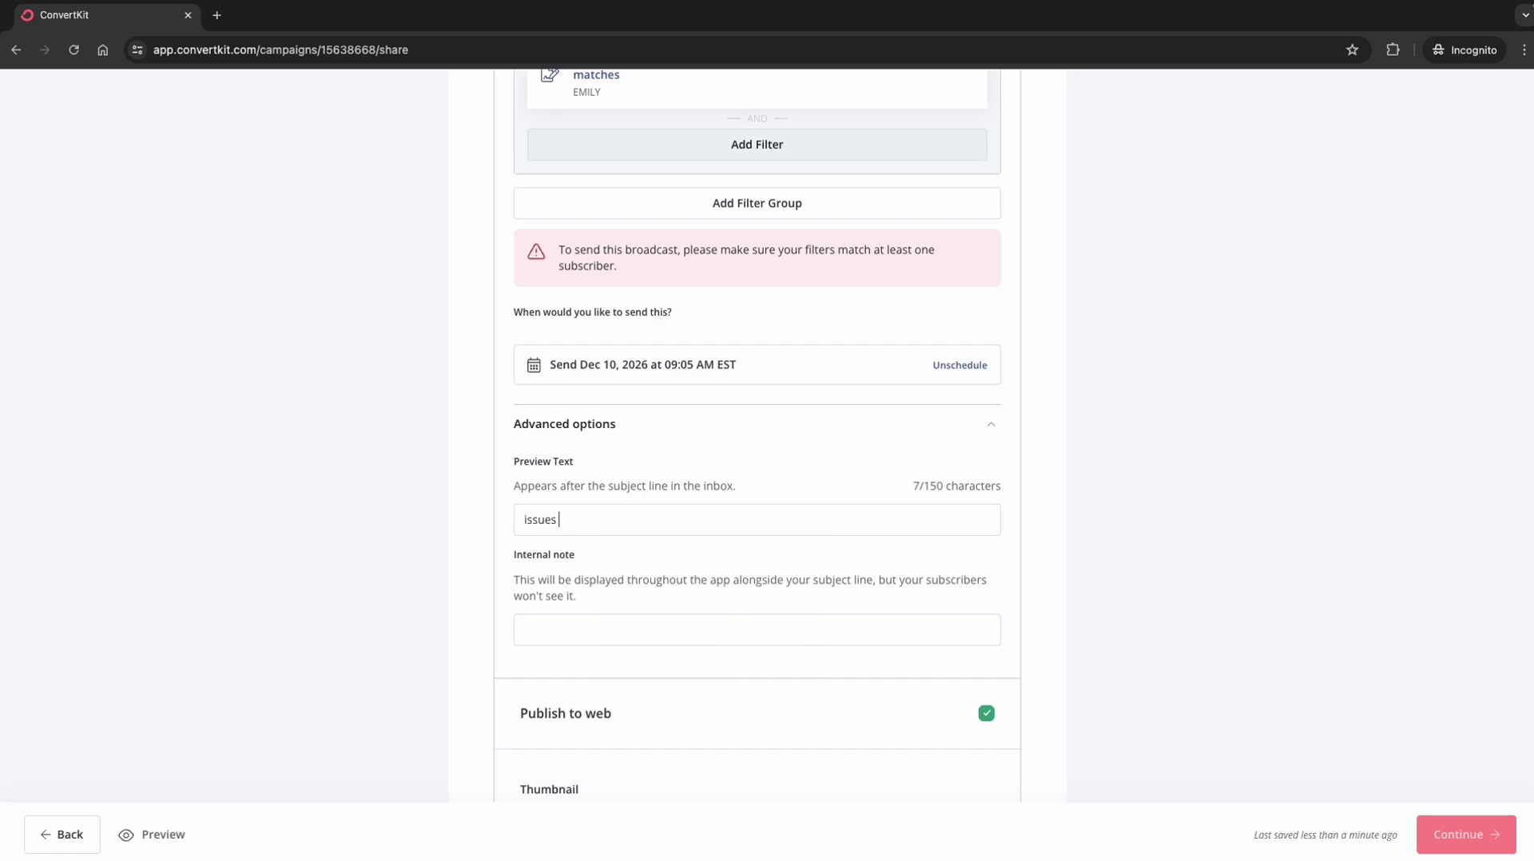
{"action": "key", "text": "ctrl+a"}
{"action": "type", "text": "you not"}
{"action": "key", "text": "BackSpace"}
{"action": "key", "text": "BackSpace"}
{"action": "key", "text": "BackSpace"}
{"action": "type", "text": "are not going to beleiv"}
{"action": "key", "text": "BackSpace"}
{"action": "key", "text": "BackSpace"}
{"action": "key", "text": "BackSpace"}
{"action": "key", "text": "BackSpace"}
{"action": "type", "text": "lieve this"}
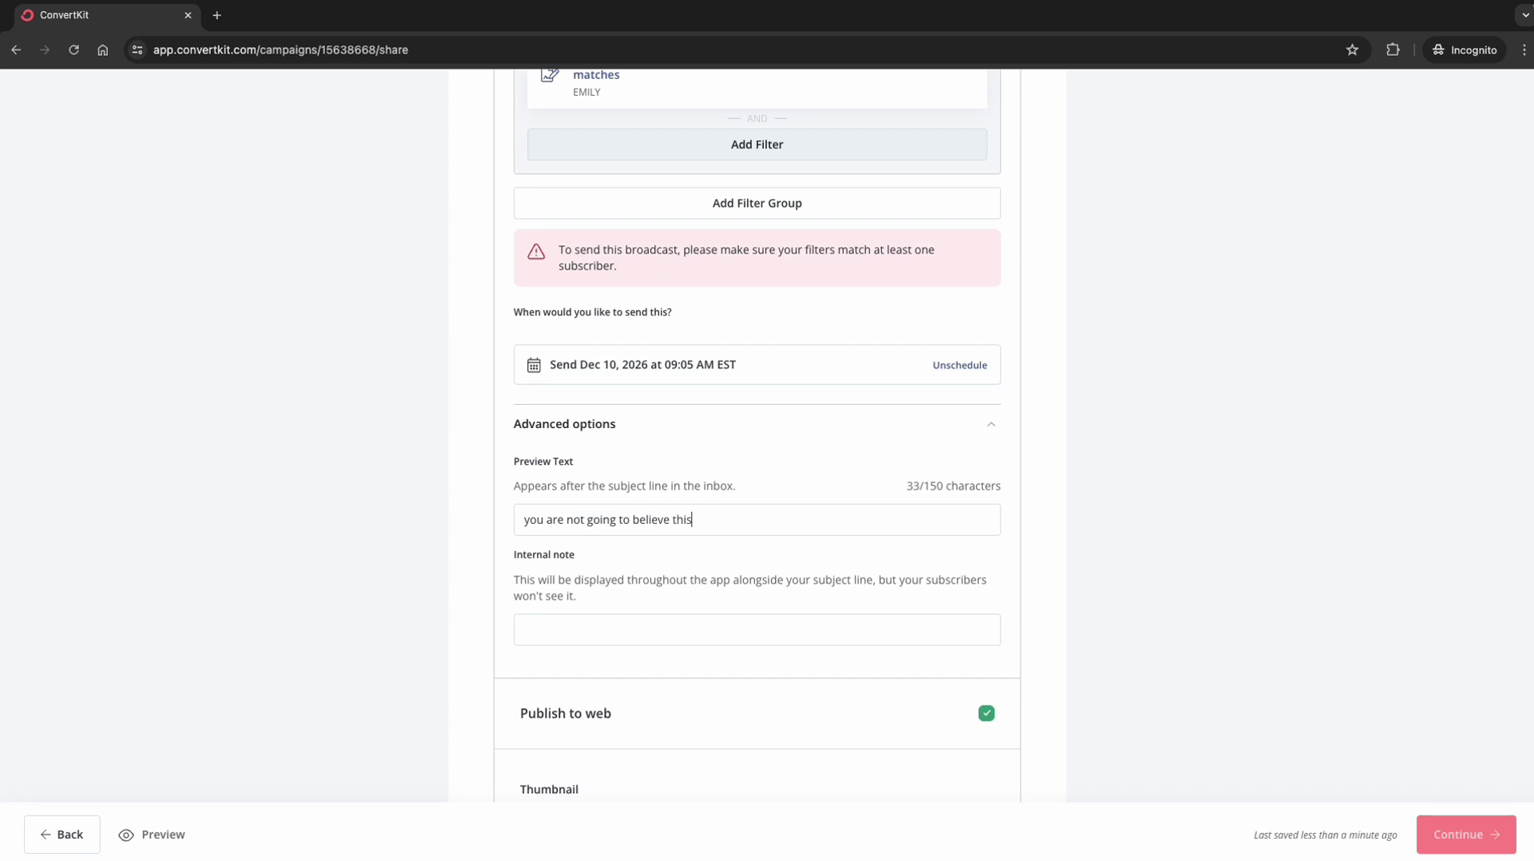
{"action": "type", "text": "..."}
{"action": "key", "text": "ctrl+a"}
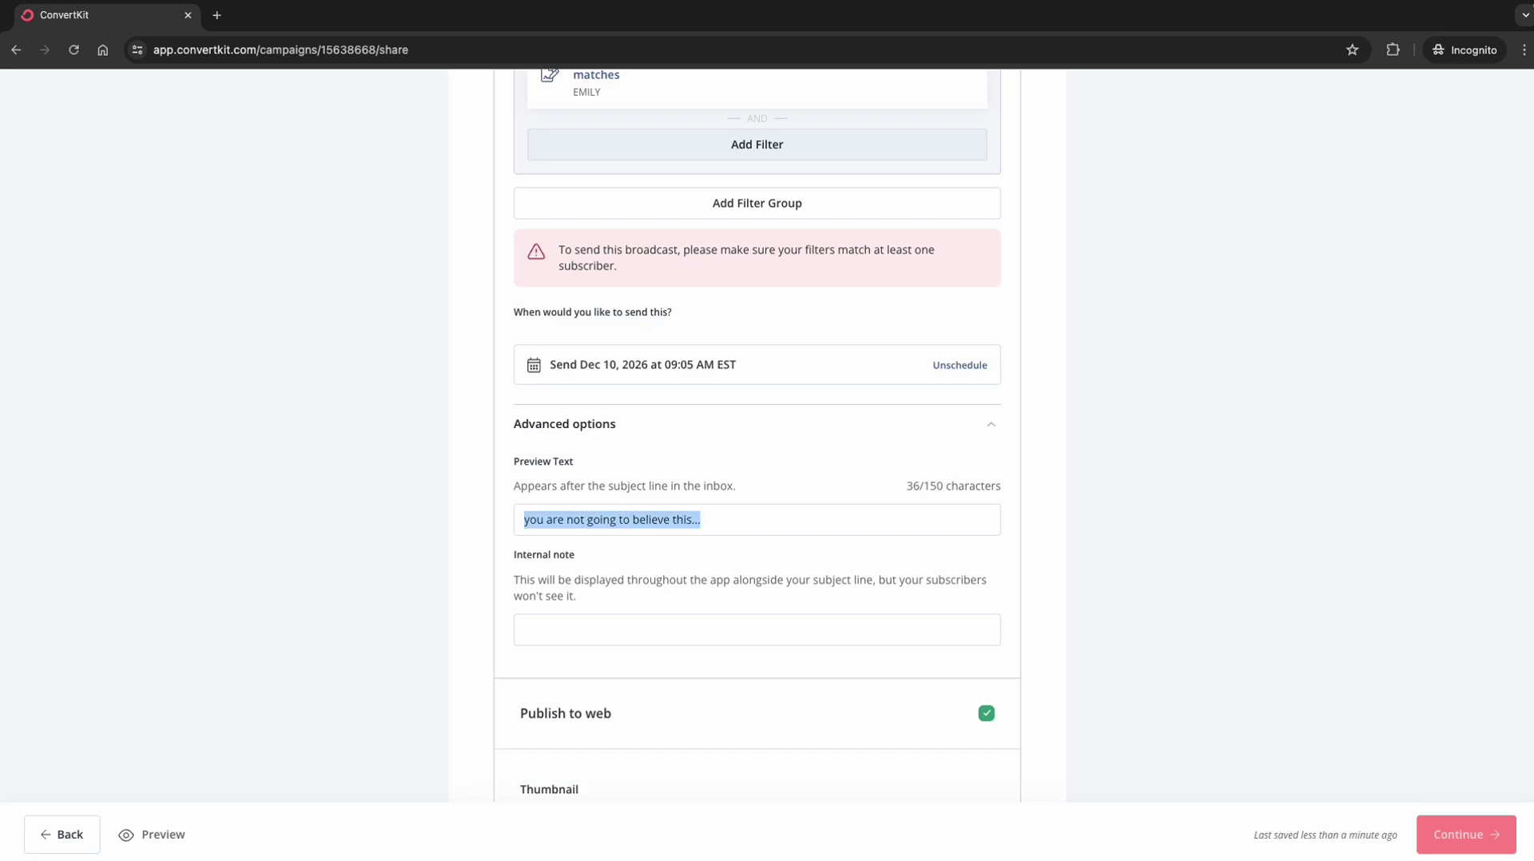
{"action": "type", "text": "HCC imp"}
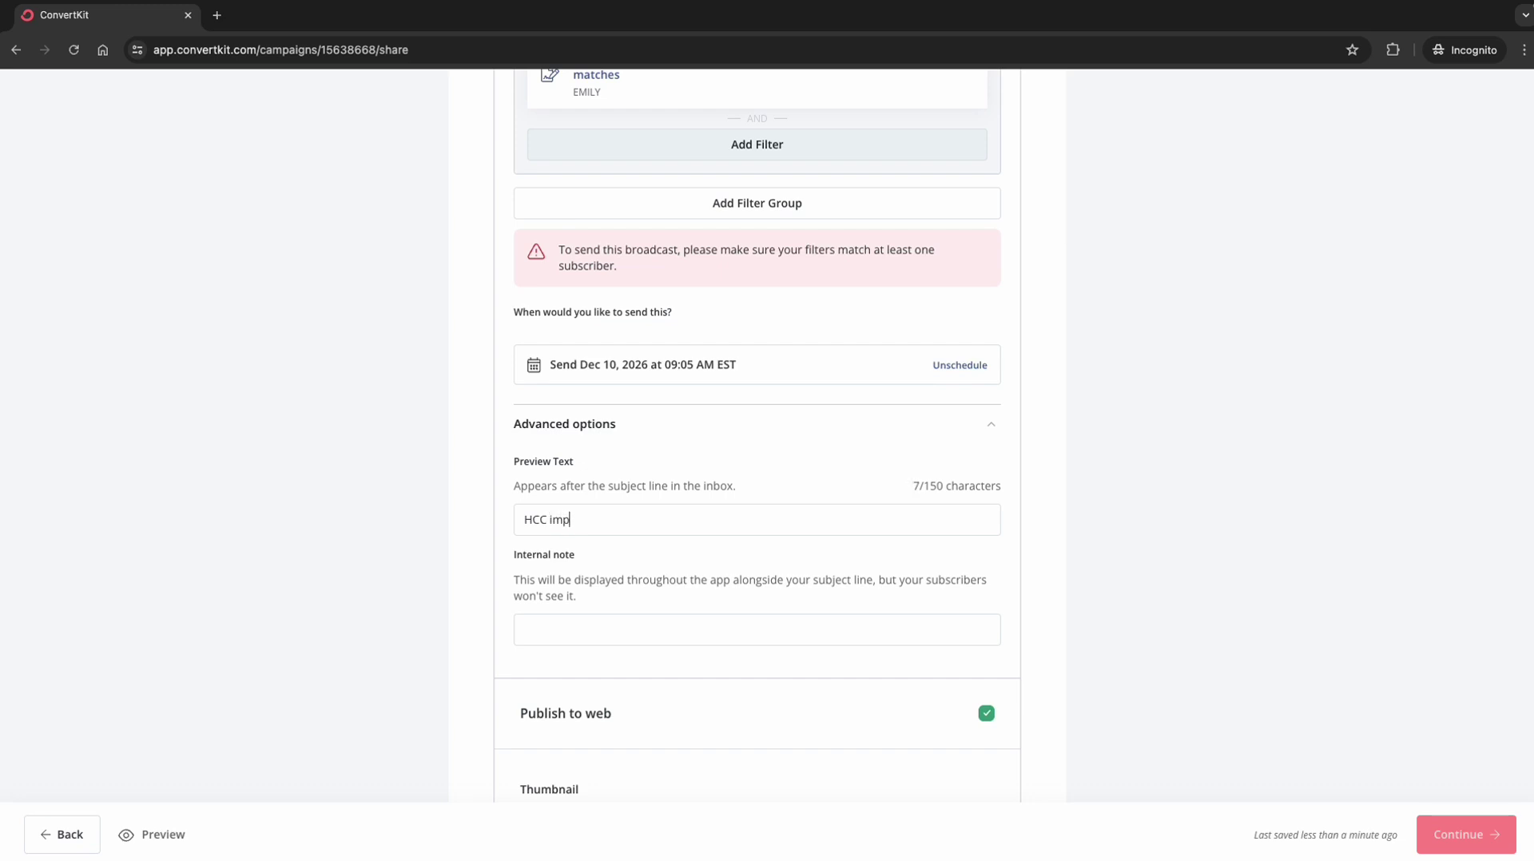
{"action": "type", "text": "acte"}
{"action": "type", "text": " 30 teen gi"}
{"action": "type", "text": "rls lives"}
Step: Write the internal note 'girls camp. back to school. hello.'
{"action": "left_click", "coordinate": [547, 632]}
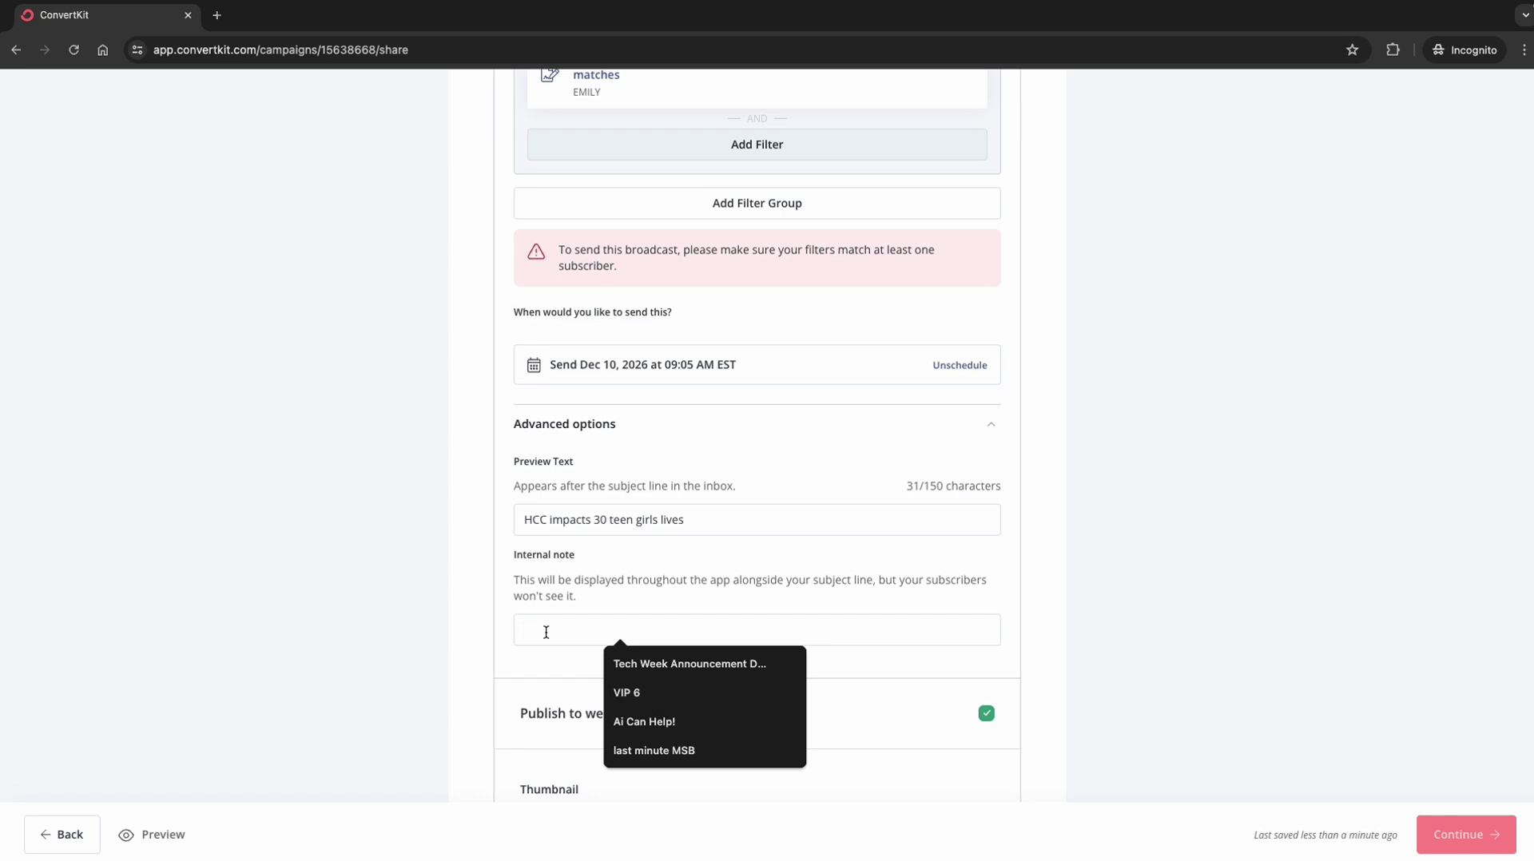
{"action": "type", "text": "girls camp"}
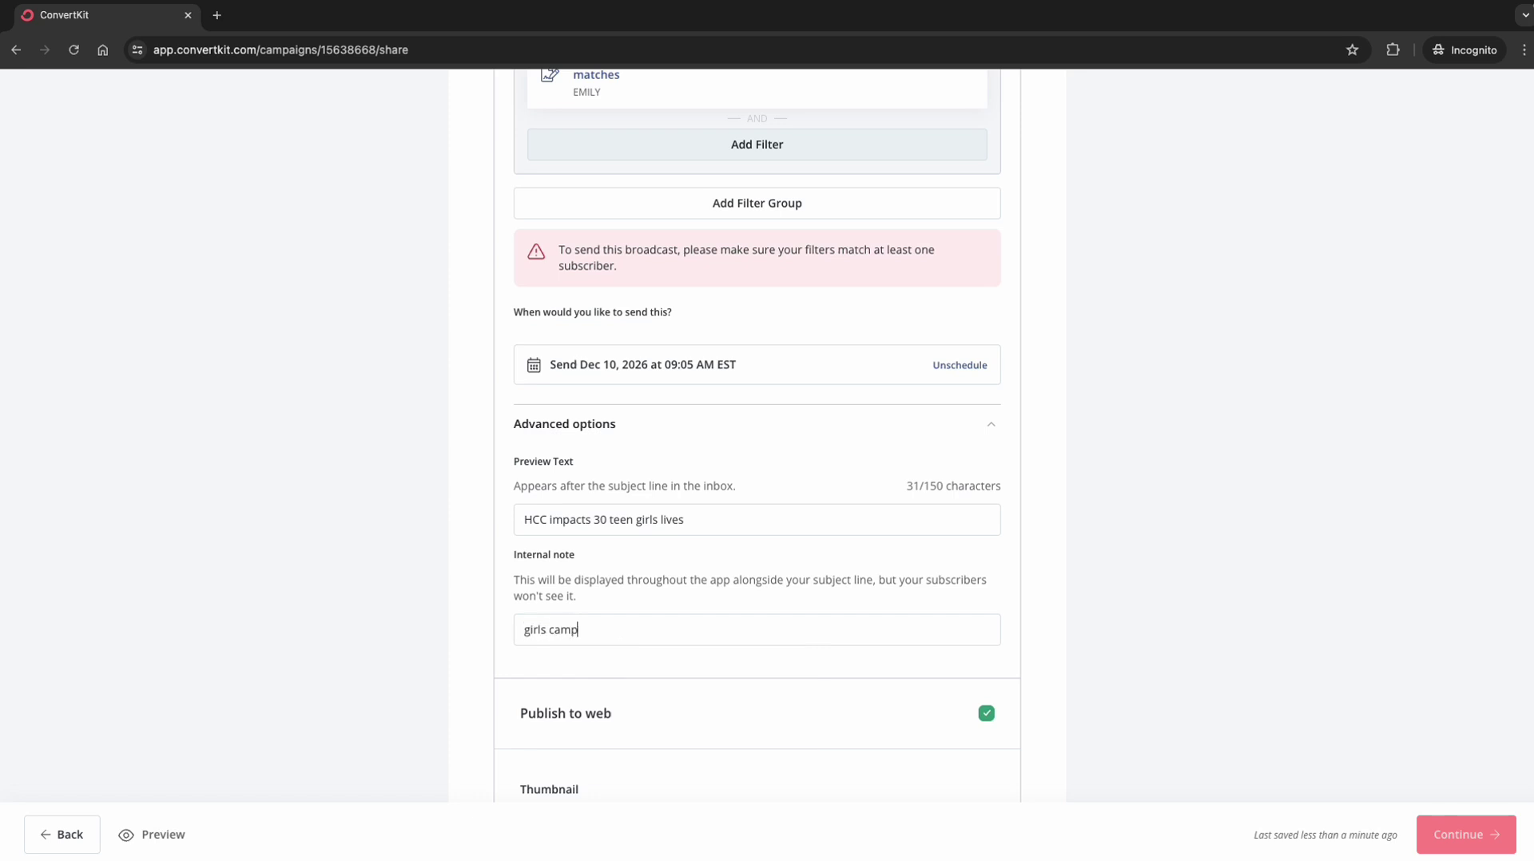
{"action": "type", "text": ". back to schoo"}
{"action": "type", "text": "l. hello."}
Step: Scroll through the Publish Broadcast page to review its settings
{"action": "scroll", "coordinate": [588, 669], "scroll_direction": "down", "scroll_amount": 2}
{"action": "scroll", "coordinate": [588, 670], "scroll_direction": "down", "scroll_amount": 2}
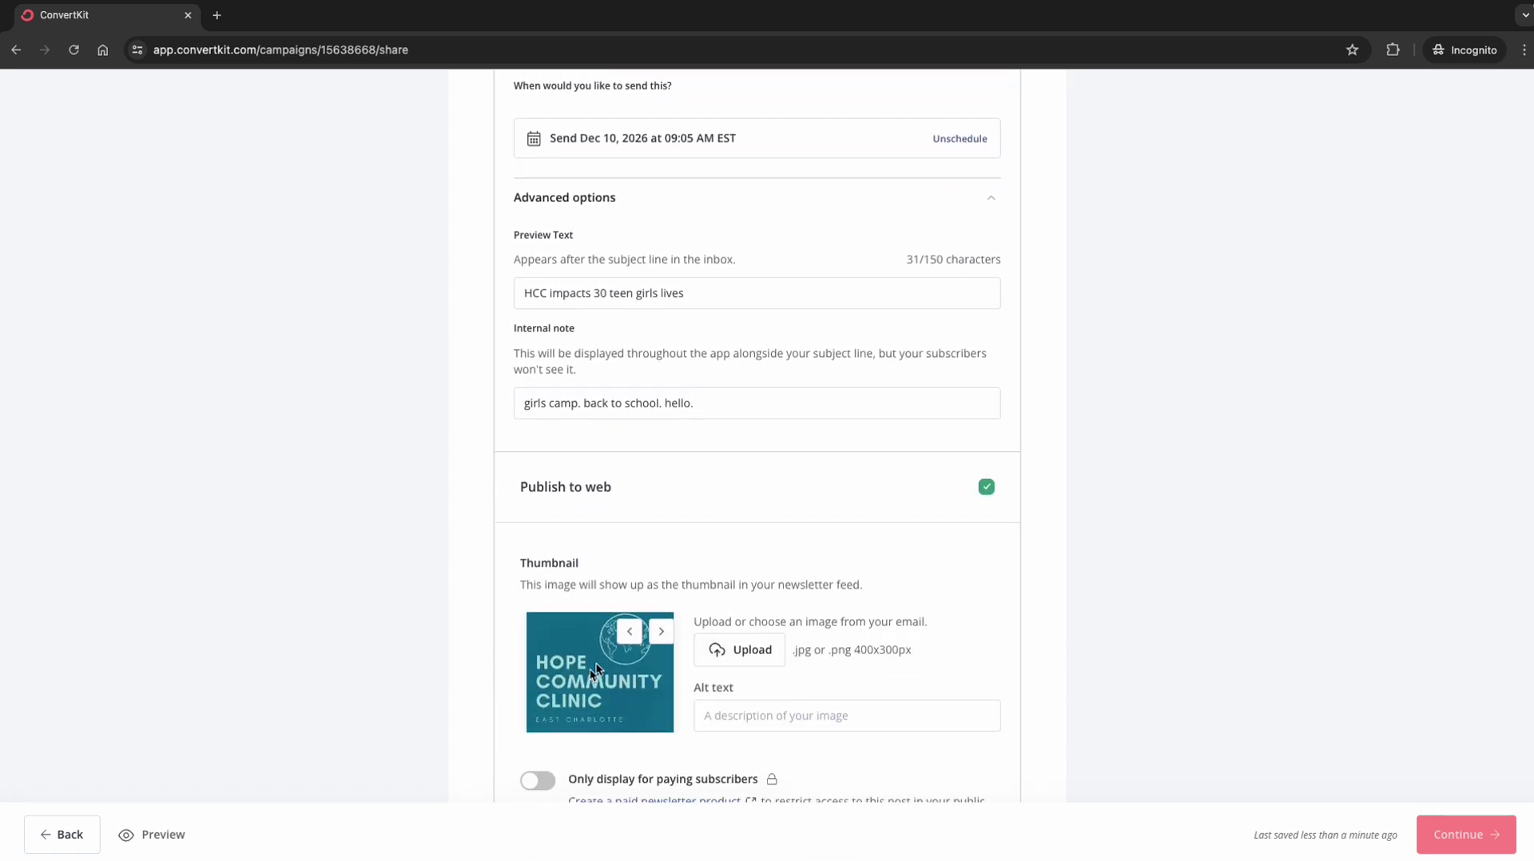
{"action": "scroll", "coordinate": [735, 651], "scroll_direction": "down", "scroll_amount": 2}
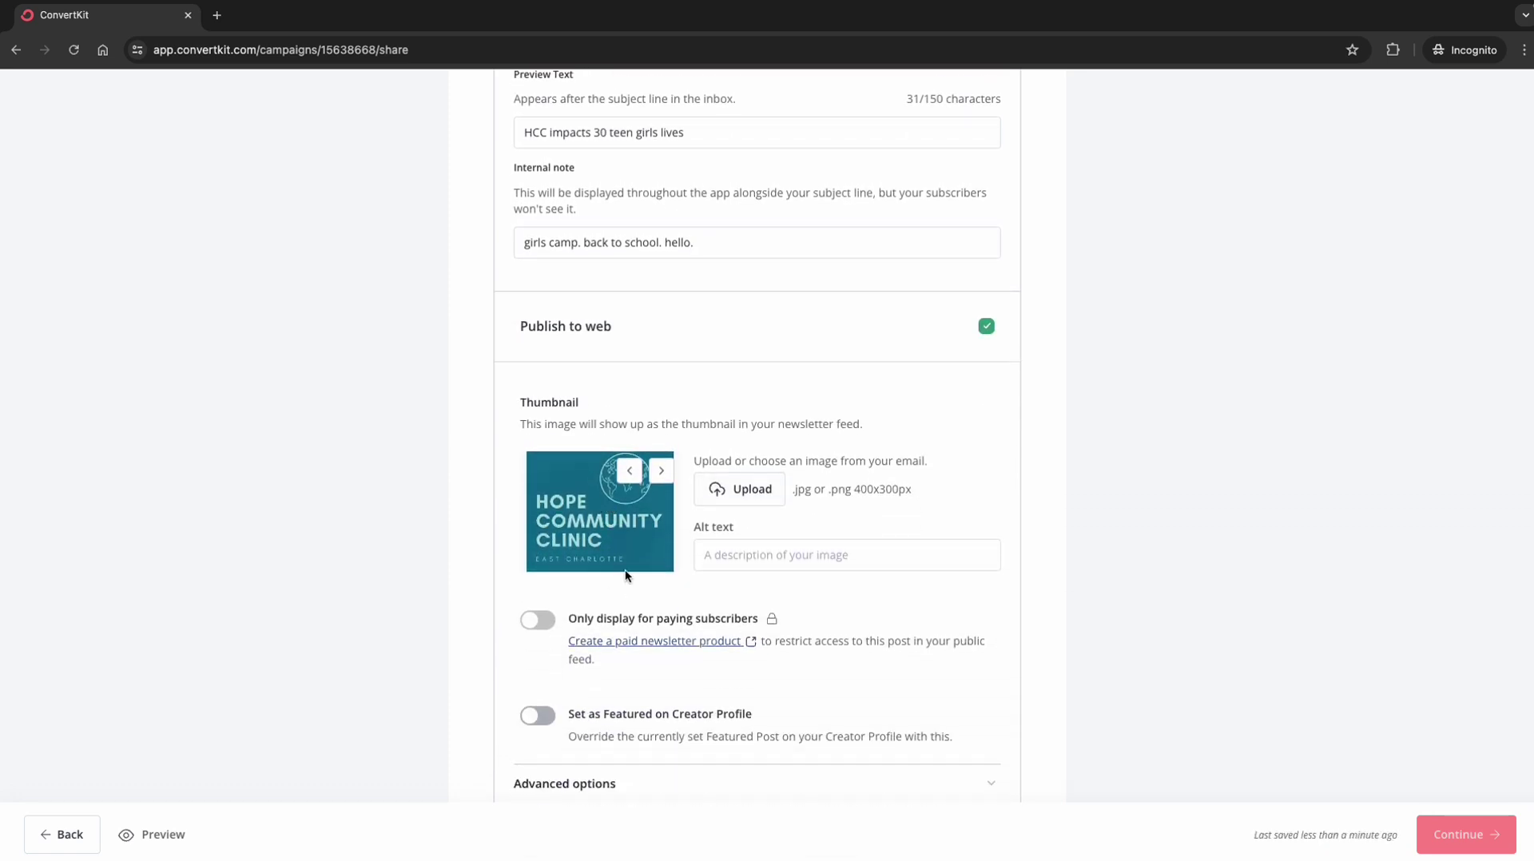
{"action": "scroll", "coordinate": [583, 572], "scroll_direction": "down", "scroll_amount": 2}
{"action": "scroll", "coordinate": [582, 572], "scroll_direction": "up", "scroll_amount": 10}
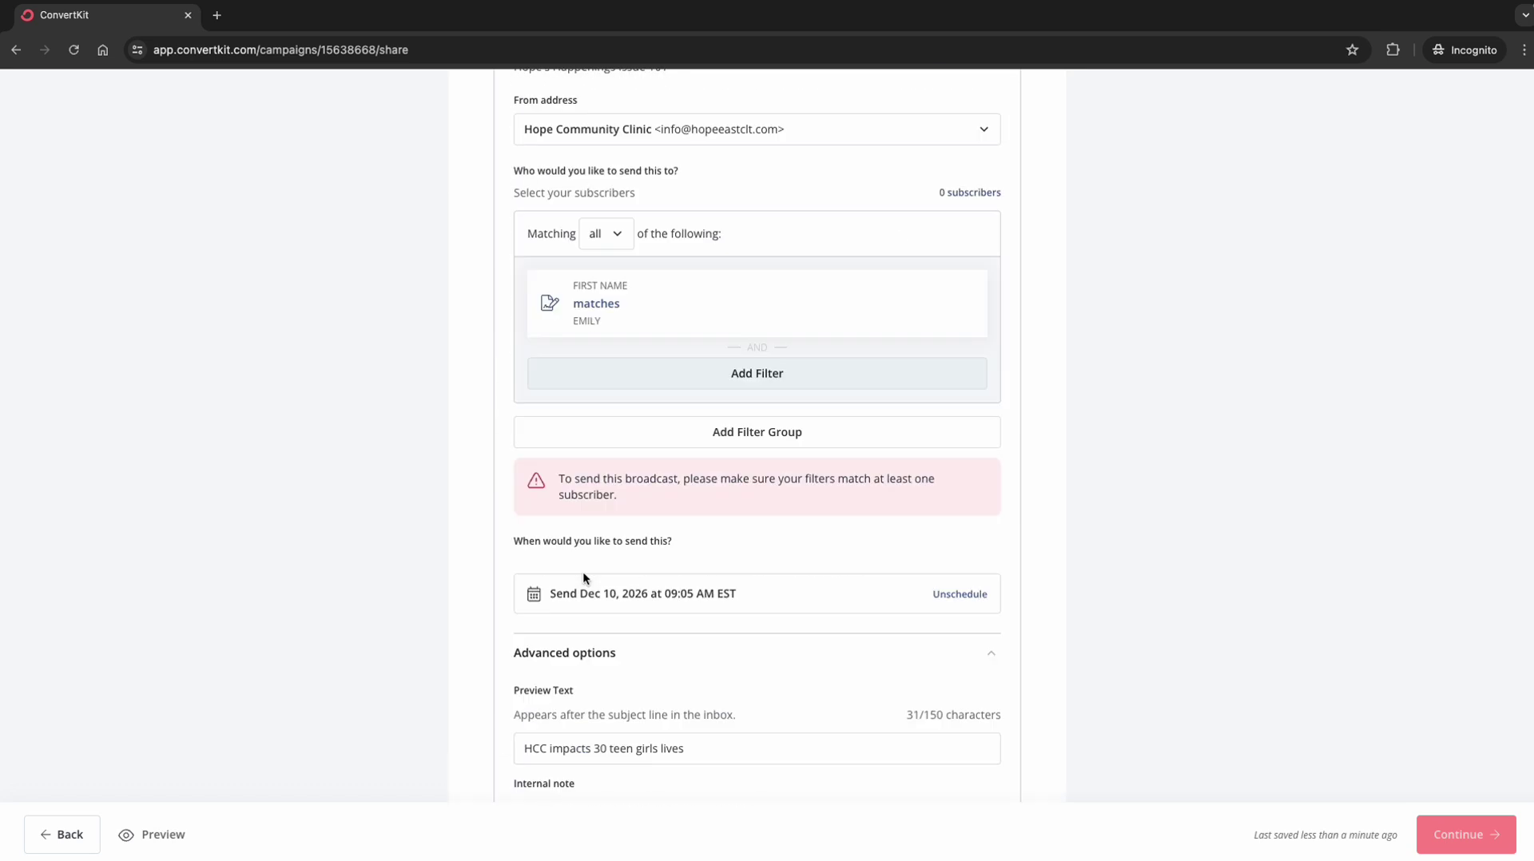
{"action": "scroll", "coordinate": [583, 572], "scroll_direction": "down", "scroll_amount": 1}
{"action": "scroll", "coordinate": [583, 572], "scroll_direction": "down", "scroll_amount": 2}
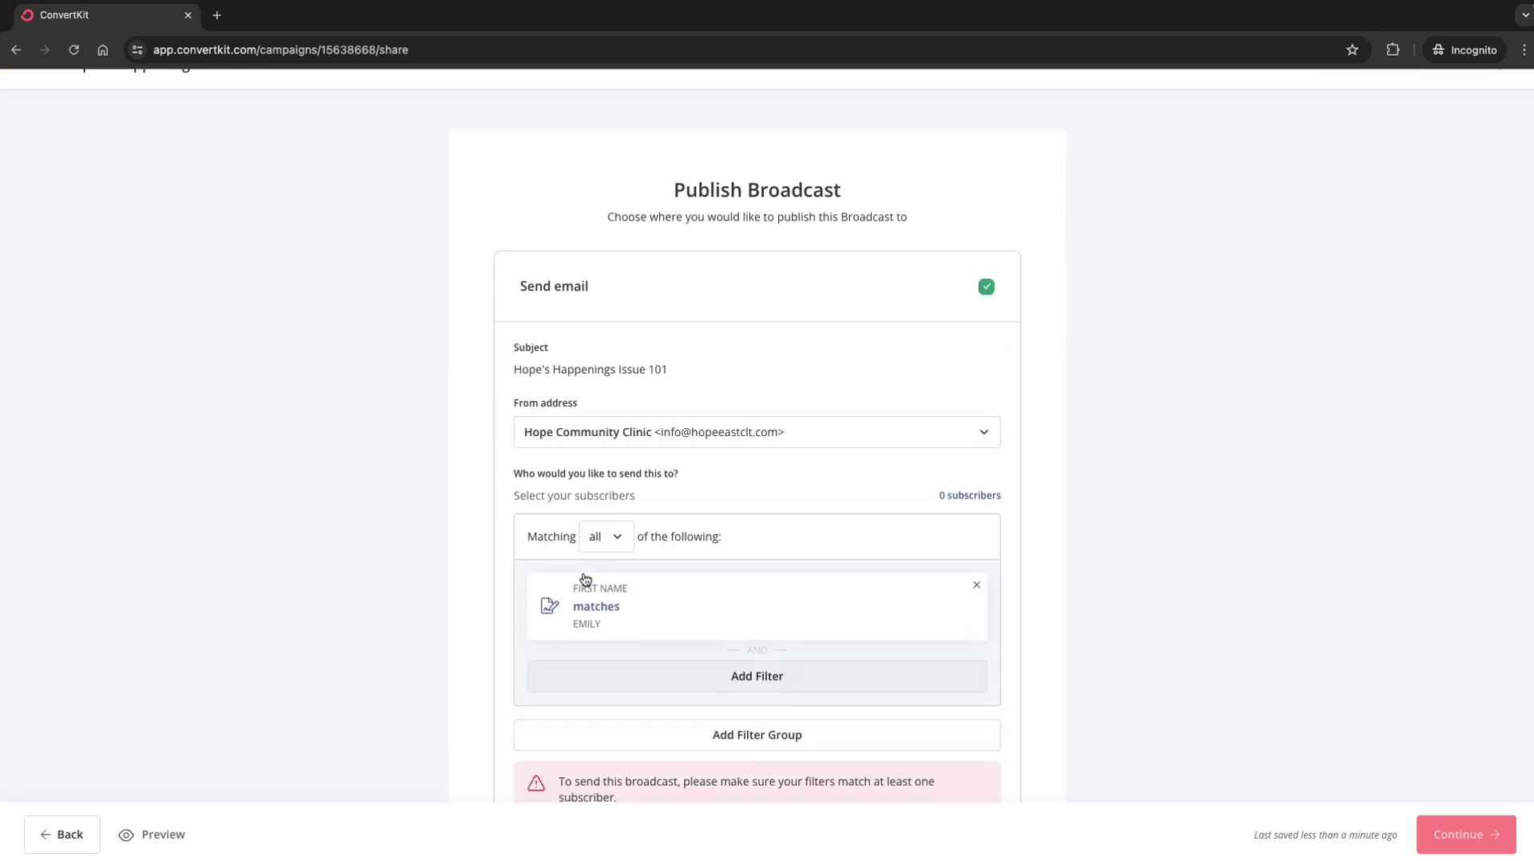
{"action": "scroll", "coordinate": [583, 572], "scroll_direction": "up", "scroll_amount": 3}
{"action": "scroll", "coordinate": [582, 572], "scroll_direction": "down", "scroll_amount": 3}
{"action": "scroll", "coordinate": [582, 572], "scroll_direction": "down", "scroll_amount": 2}
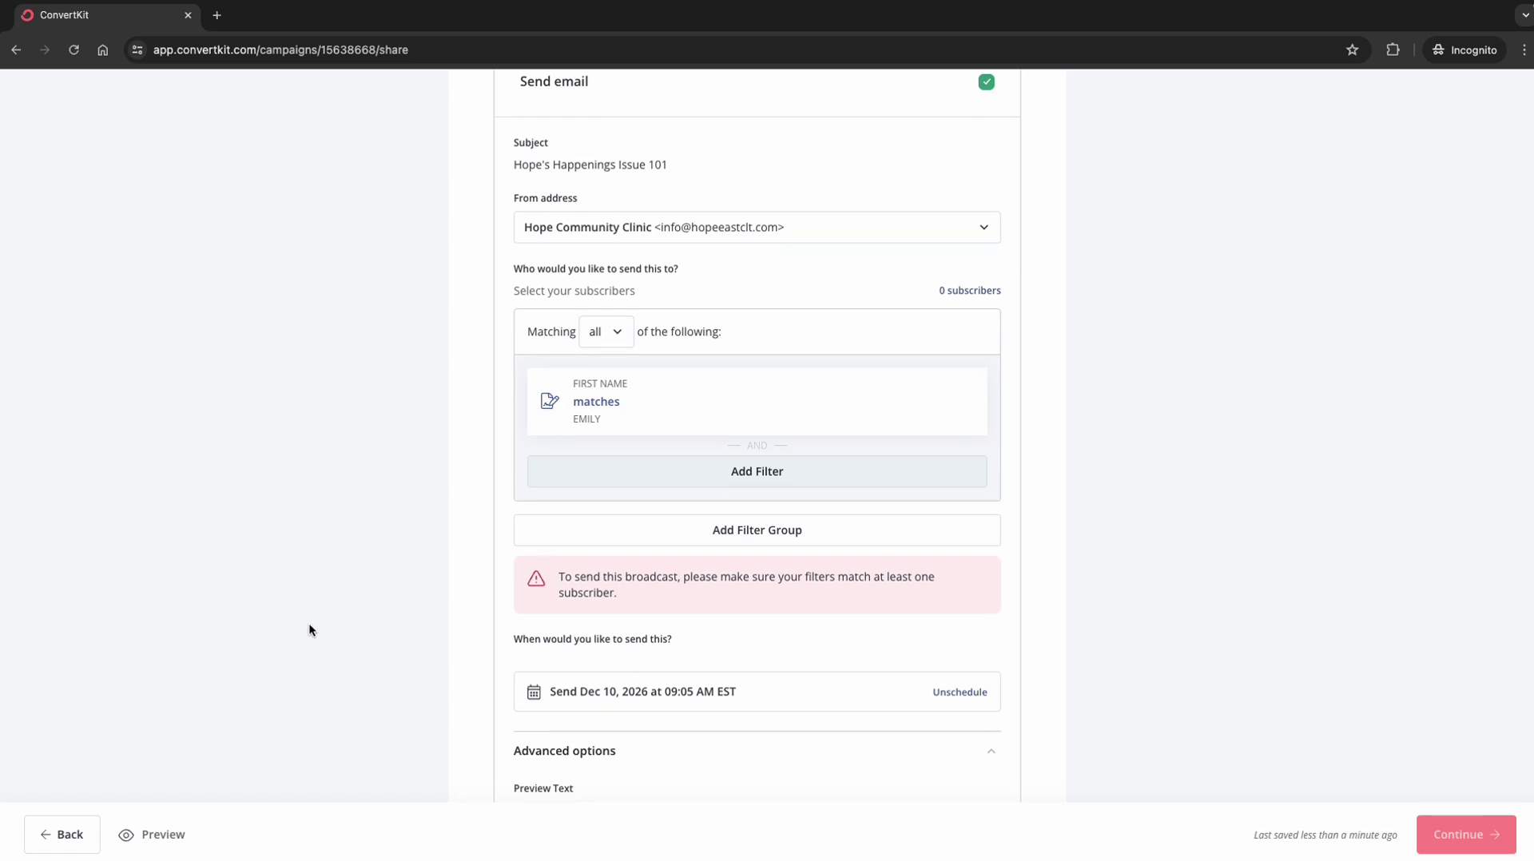
Step: Open the full newsletter email preview and scroll through it
{"action": "left_click", "coordinate": [156, 835]}
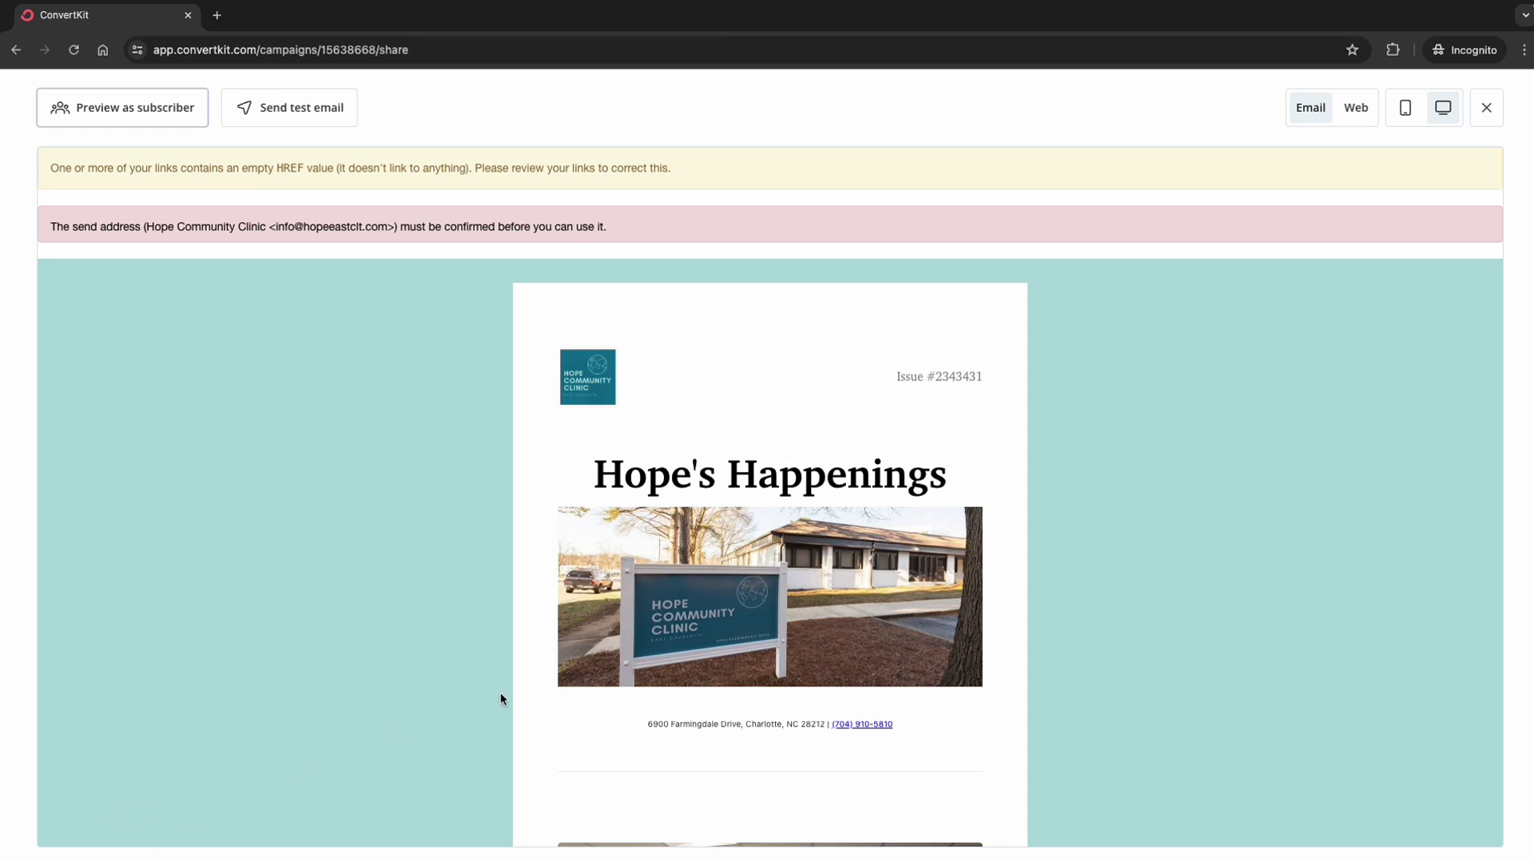
{"action": "scroll", "coordinate": [732, 654], "scroll_direction": "down", "scroll_amount": 4}
{"action": "scroll", "coordinate": [731, 657], "scroll_direction": "down", "scroll_amount": 12}
{"action": "scroll", "coordinate": [731, 653], "scroll_direction": "up", "scroll_amount": 15}
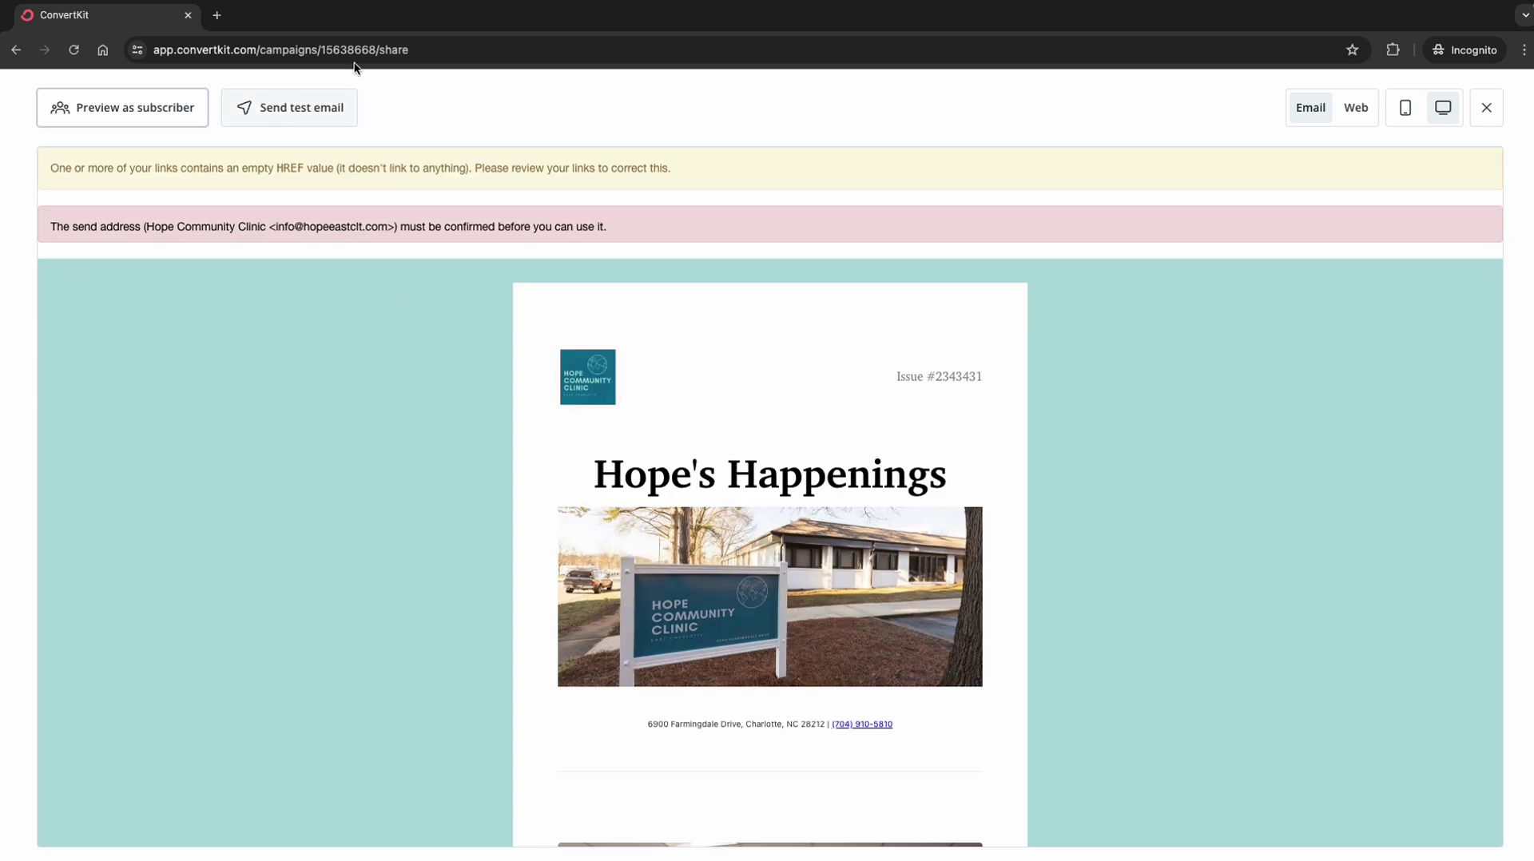
Step: Replace the prefilled test-email recipient with a new e-mail address
{"action": "left_click", "coordinate": [290, 119]}
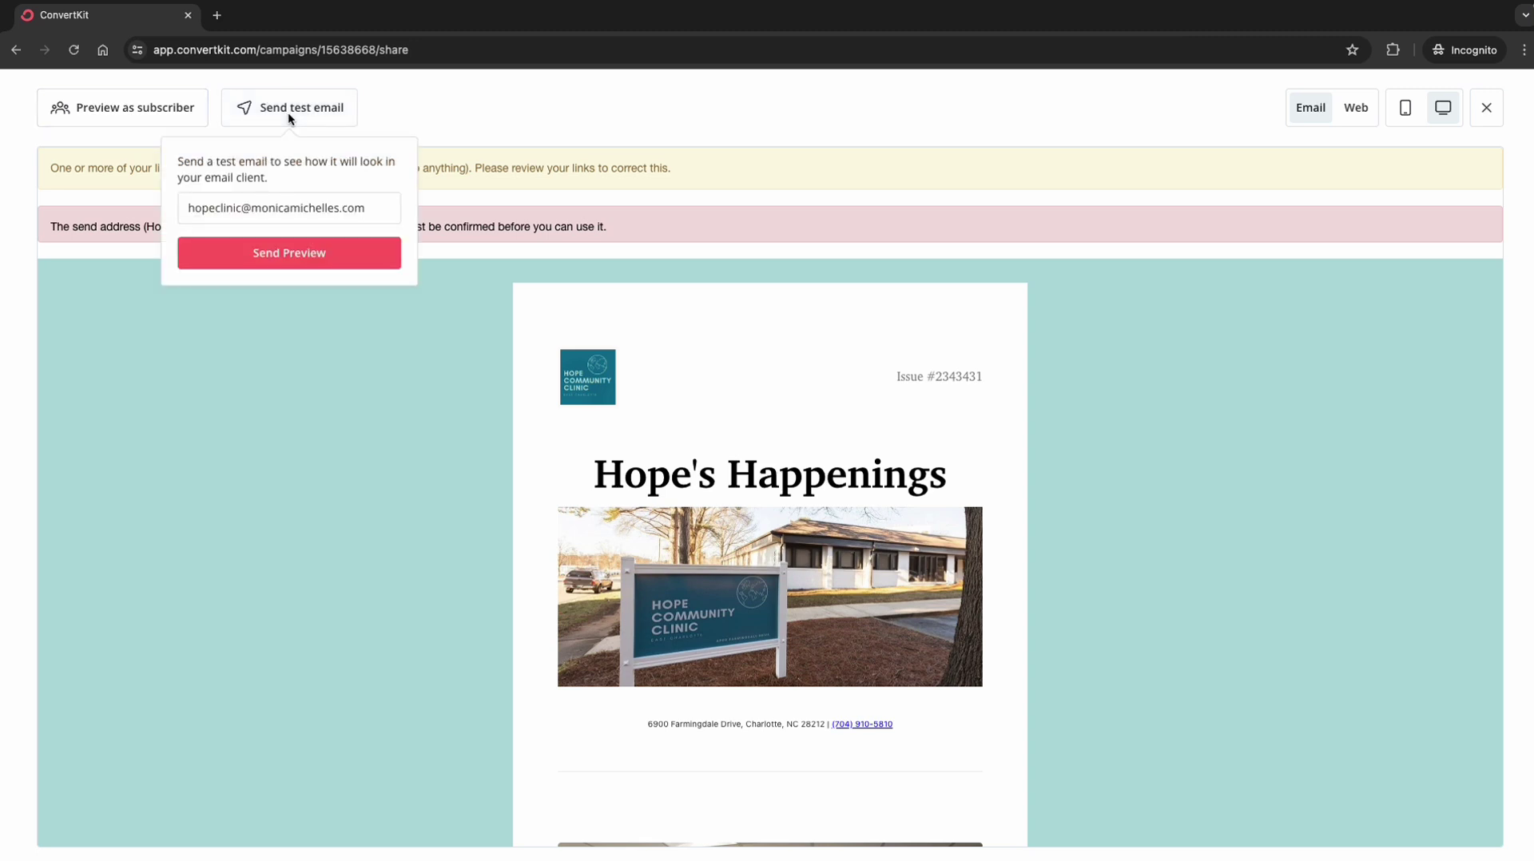
{"action": "key", "text": "super+a"}
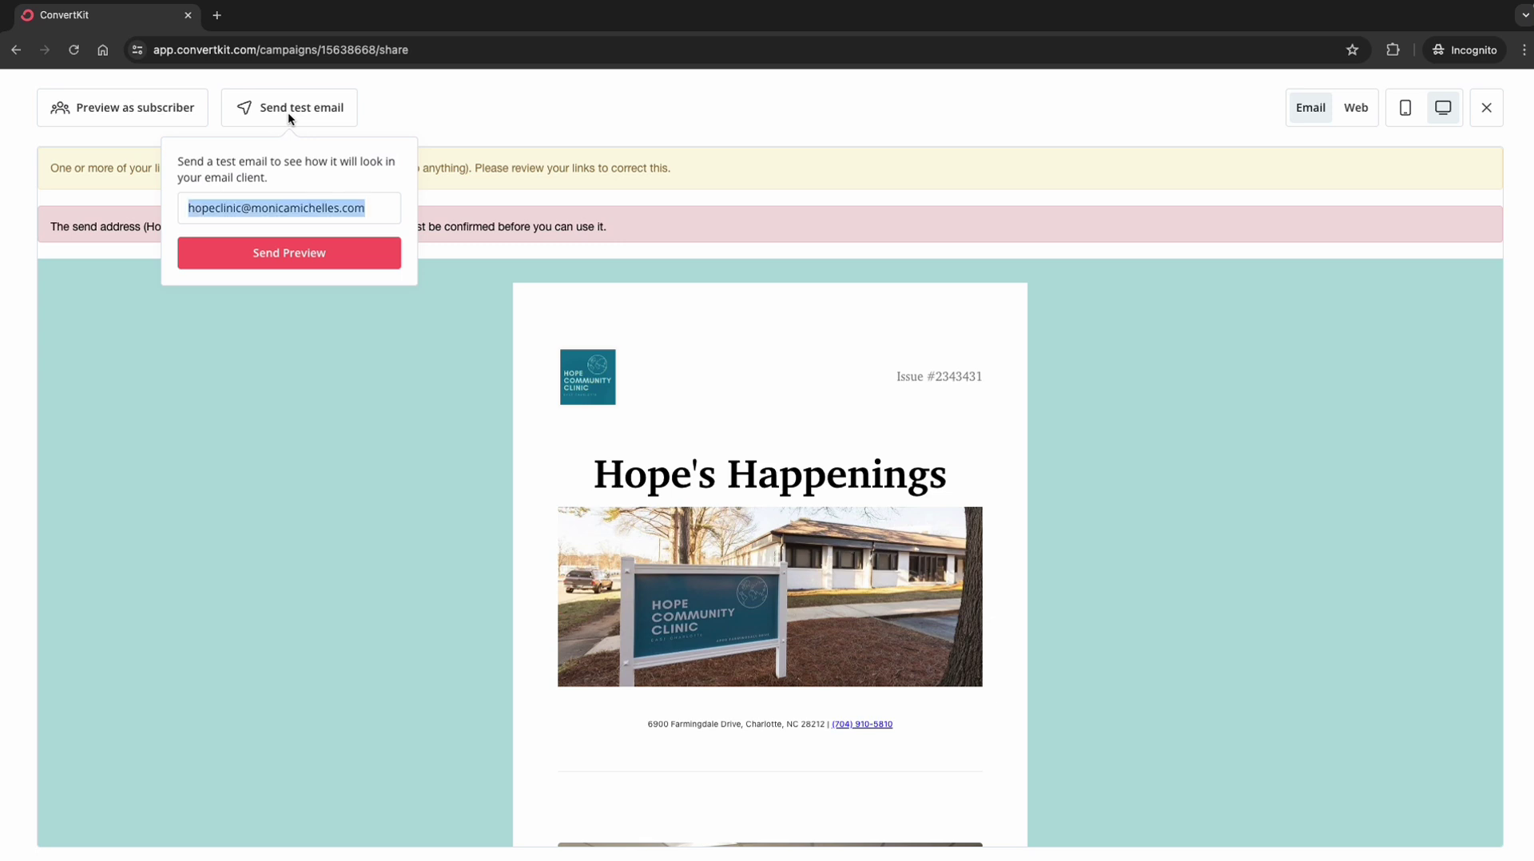
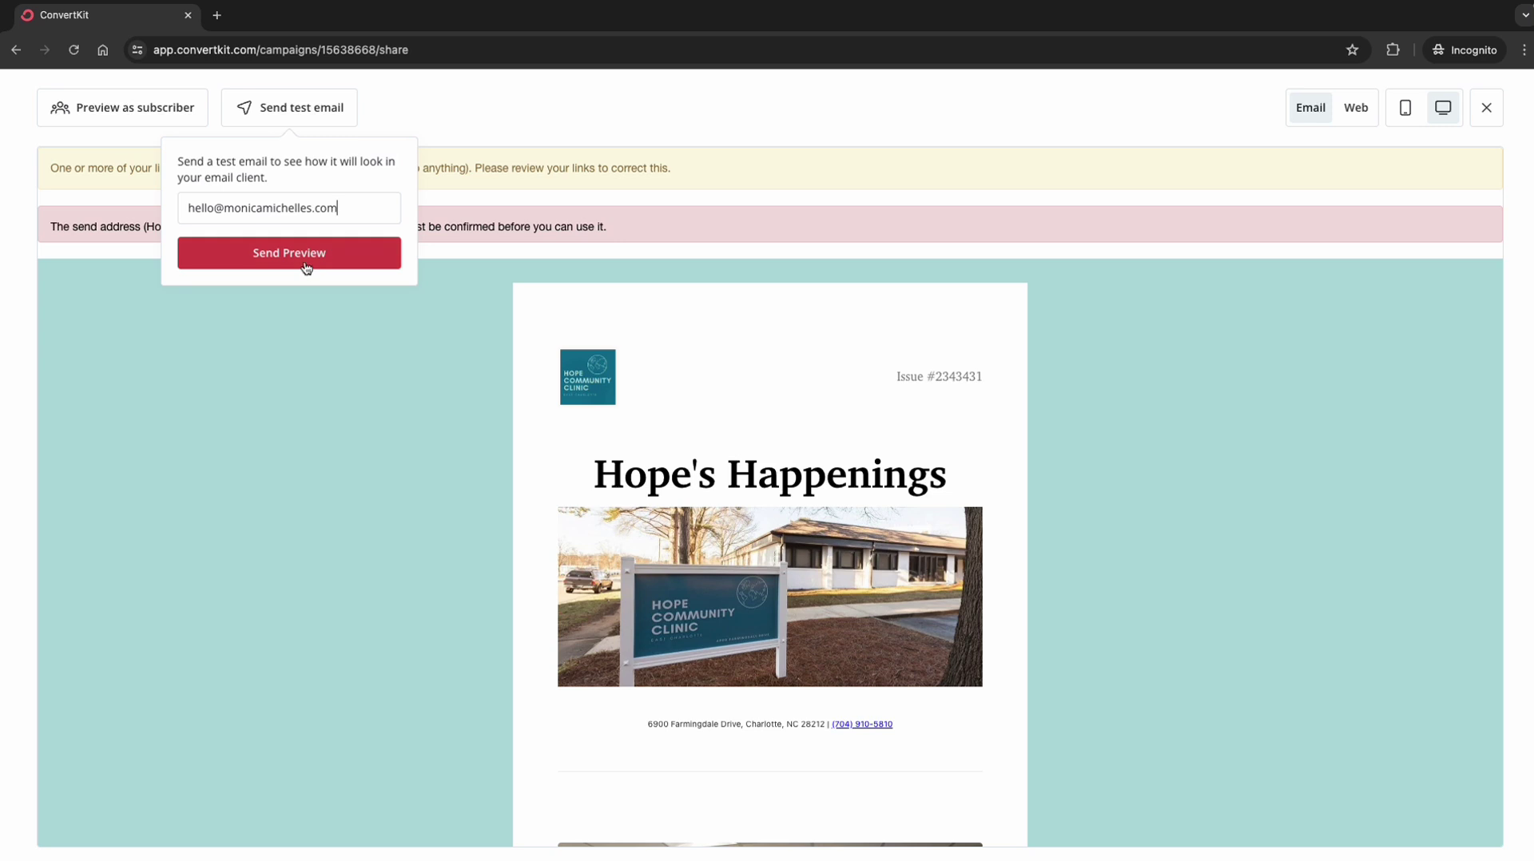
Step: Send the test email, then try Preview as subscriber, whose subscriber list is empty
{"action": "left_click", "coordinate": [306, 269]}
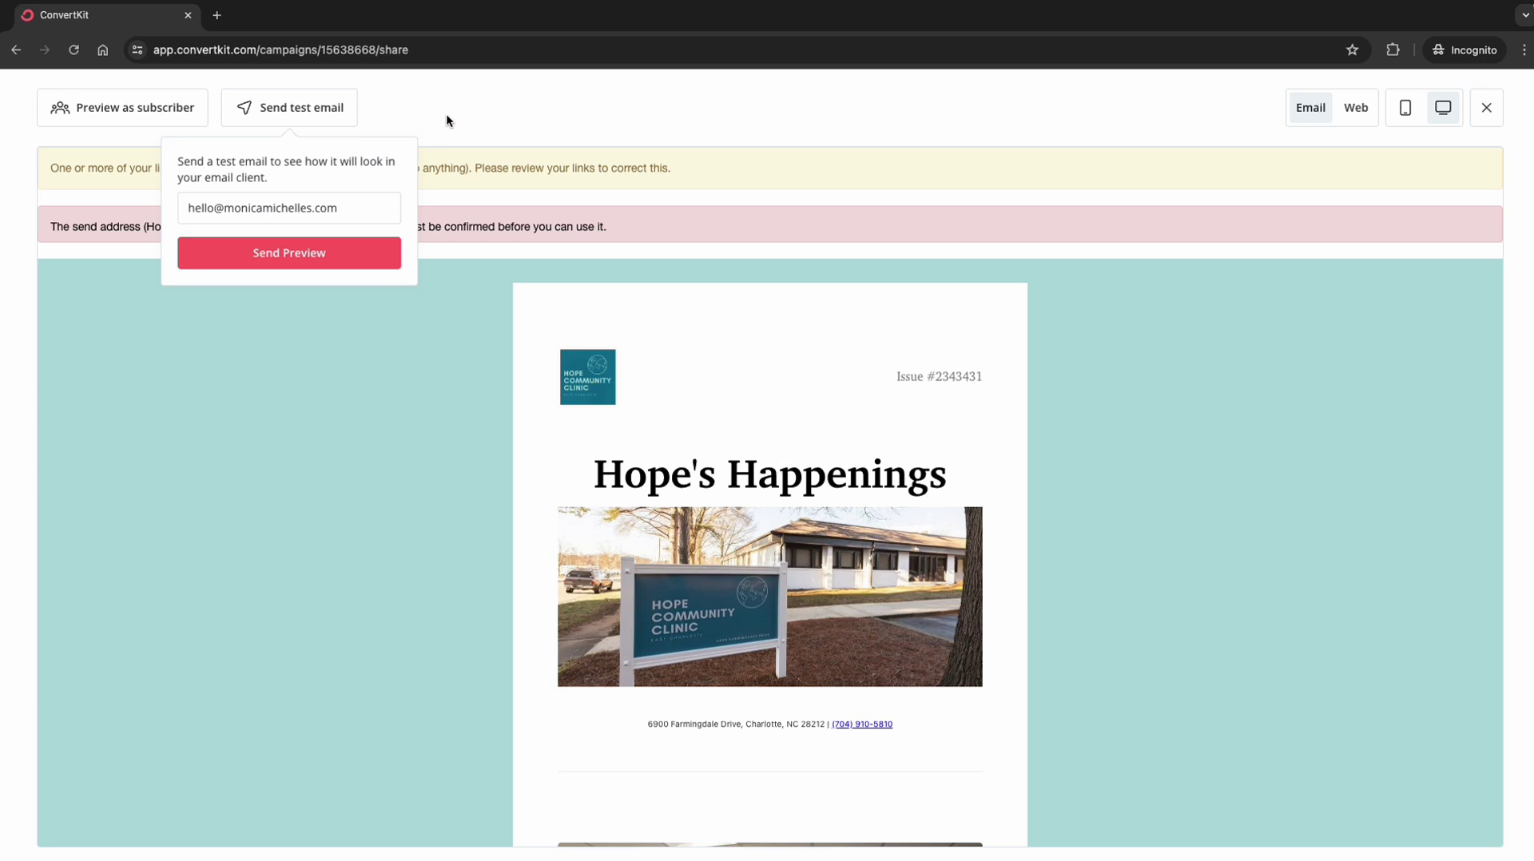
{"action": "left_click", "coordinate": [115, 118]}
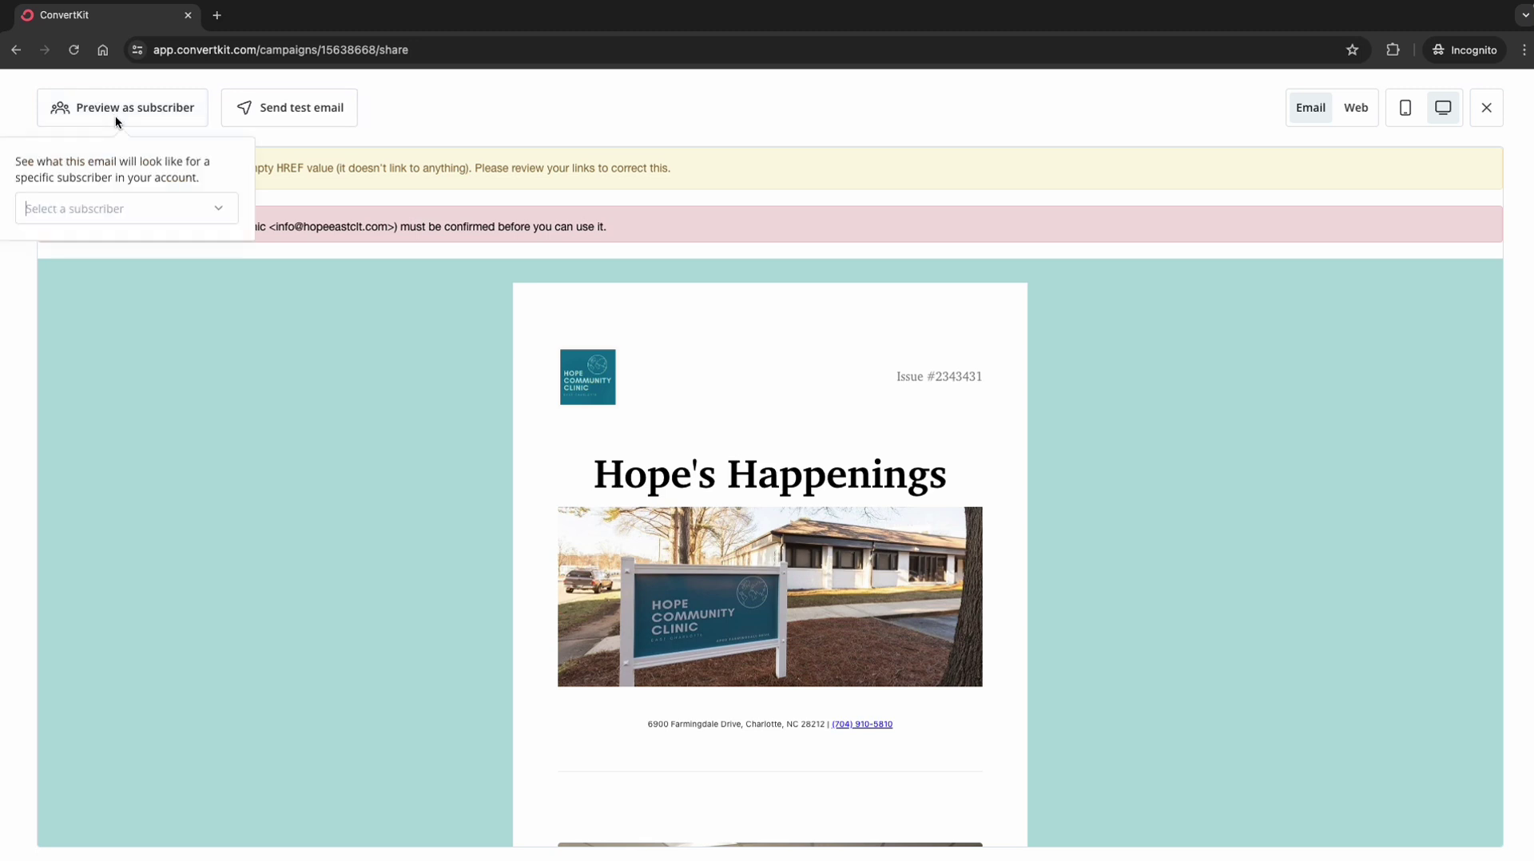
{"action": "left_click", "coordinate": [185, 221]}
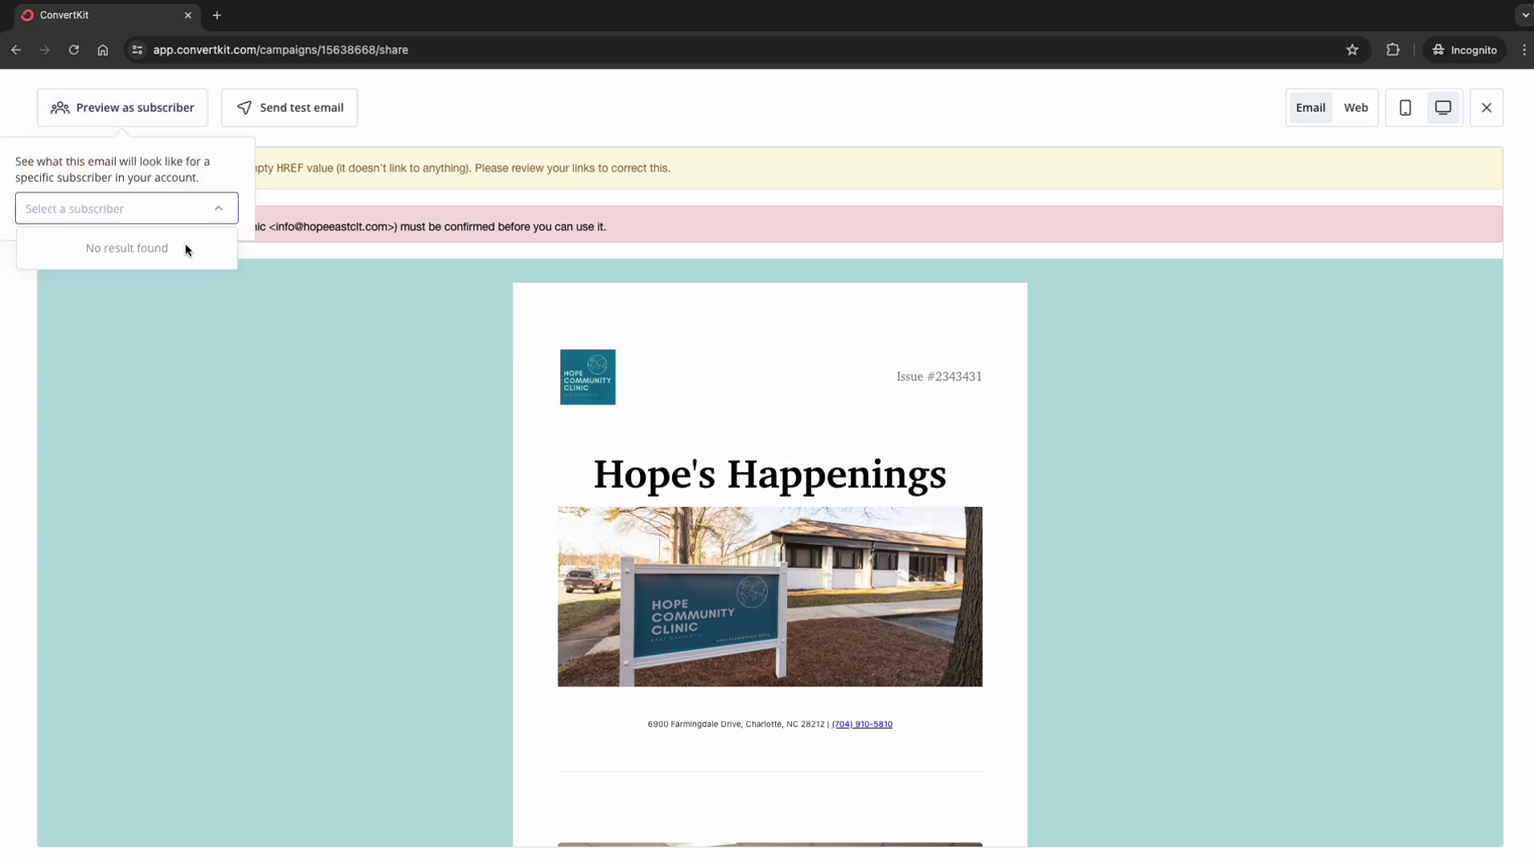
{"action": "left_click", "coordinate": [211, 210]}
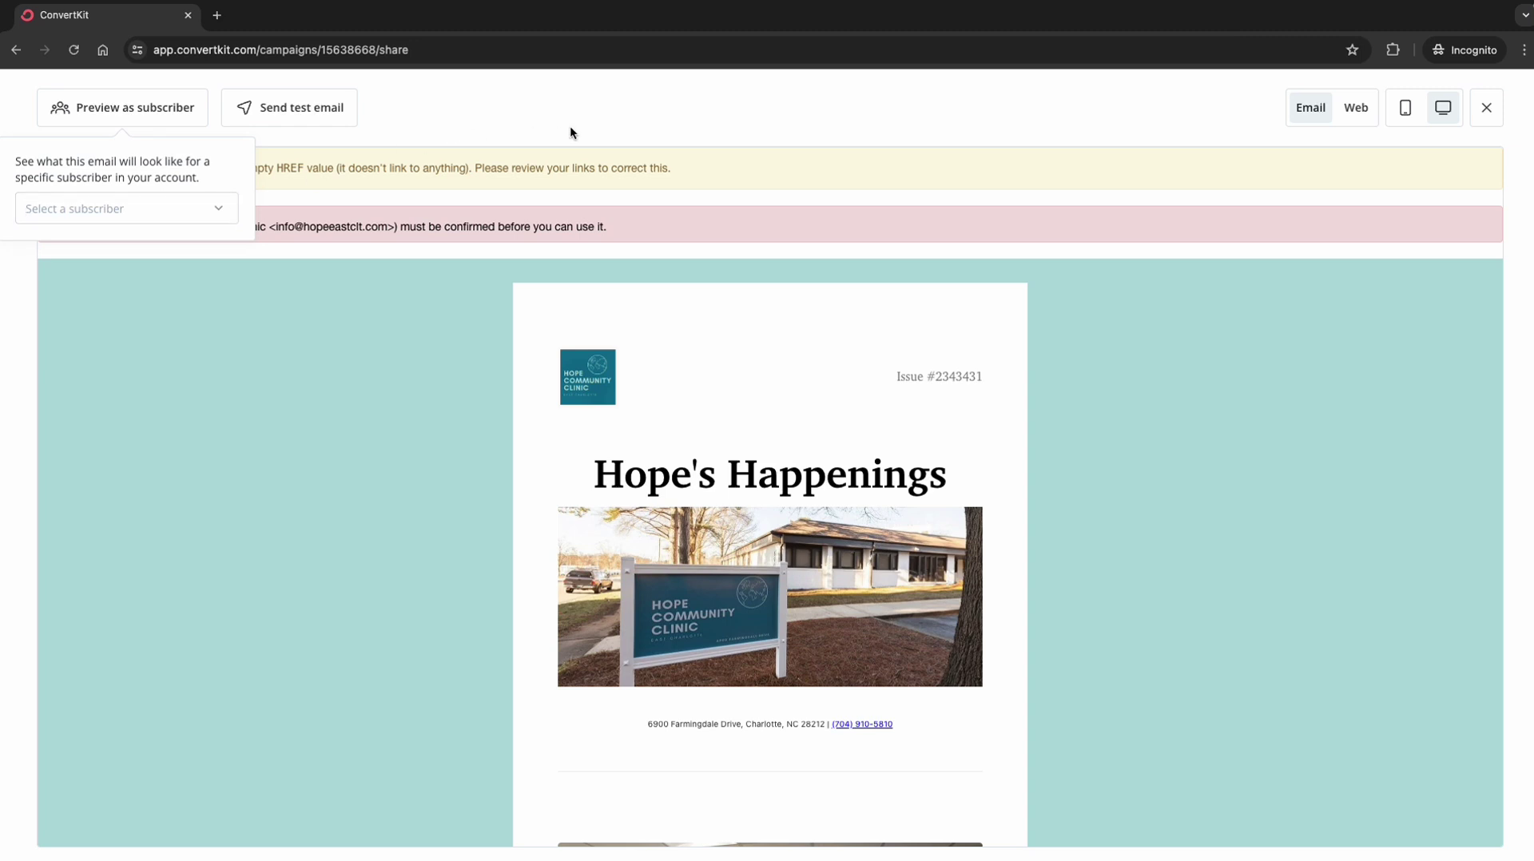
Step: Close the preview-as-subscriber popover and scroll through the email preview
{"action": "left_click", "coordinate": [602, 85]}
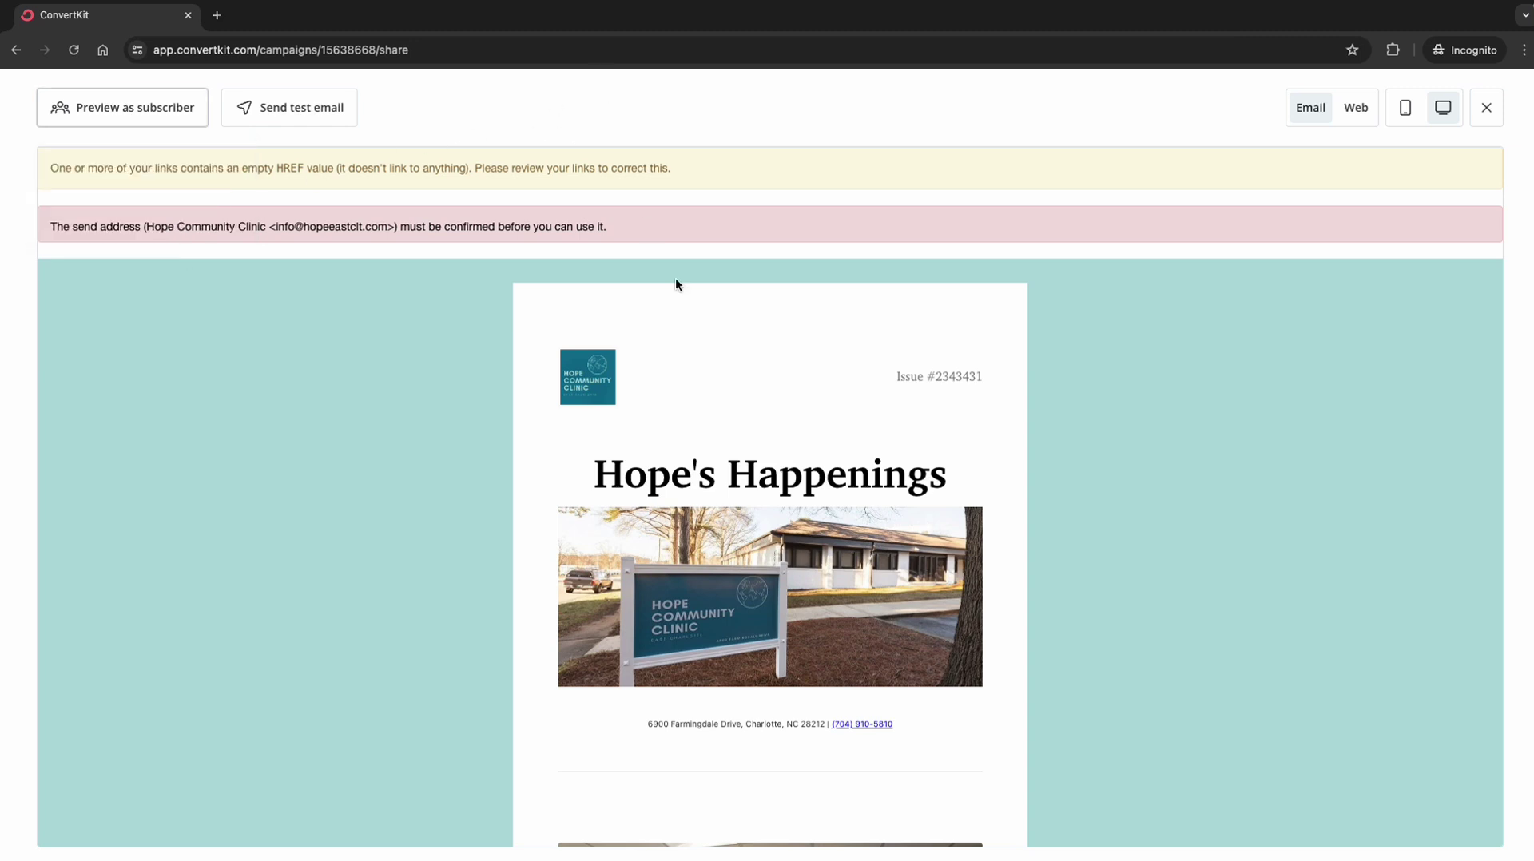
{"action": "left_click", "coordinate": [161, 121]}
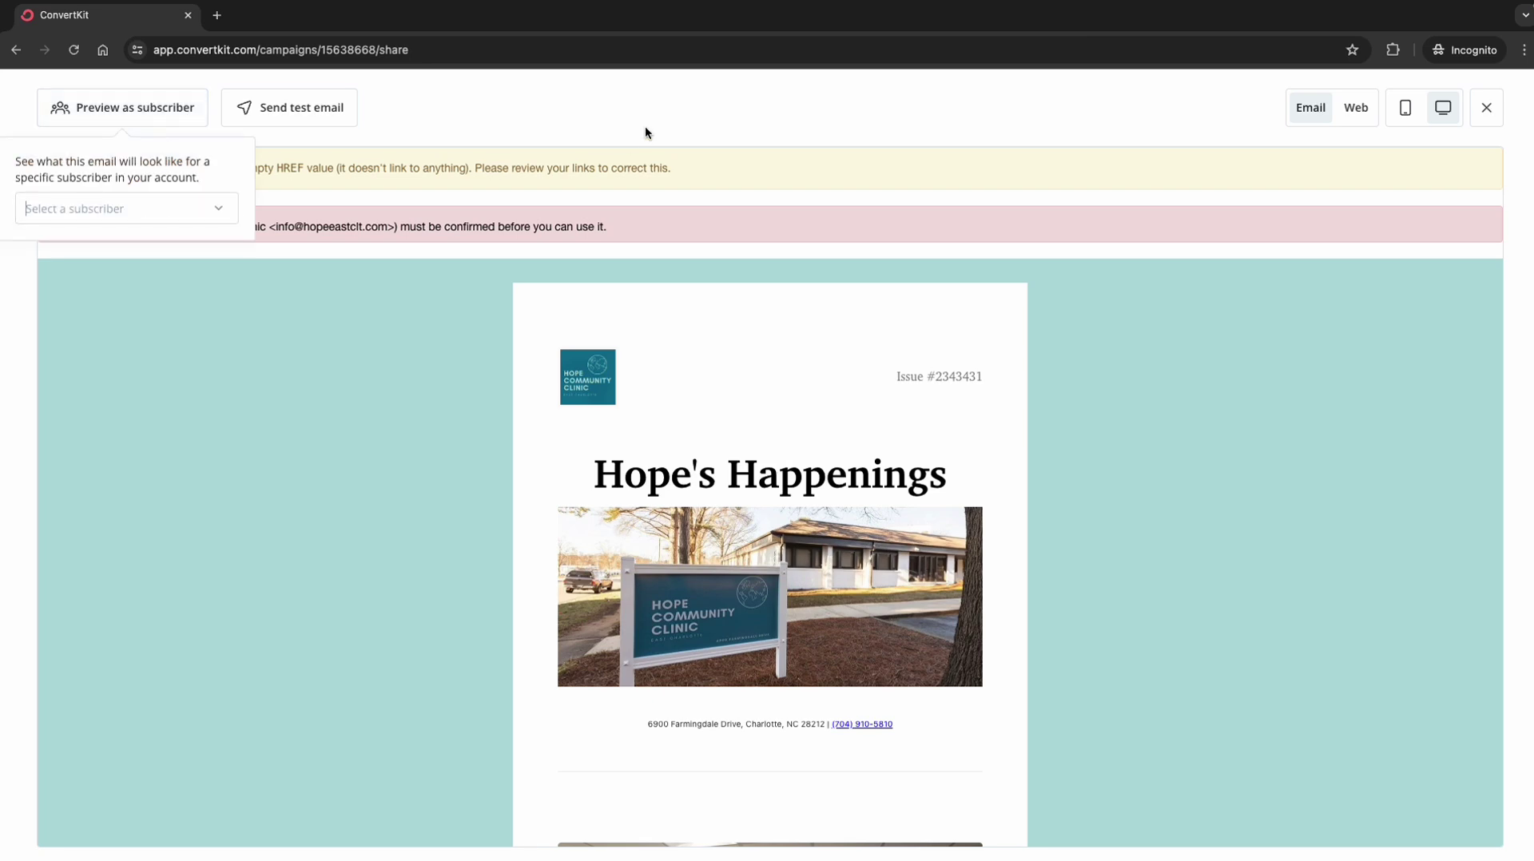
{"action": "left_click", "coordinate": [663, 199]}
{"action": "scroll", "coordinate": [682, 513], "scroll_direction": "down", "scroll_amount": 4}
{"action": "scroll", "coordinate": [682, 513], "scroll_direction": "down", "scroll_amount": 6}
{"action": "scroll", "coordinate": [682, 513], "scroll_direction": "up", "scroll_amount": 10}
Step: Switch to the mobile layout and scroll through the Hope's Happenings newsletter
{"action": "left_click", "coordinate": [1406, 107]}
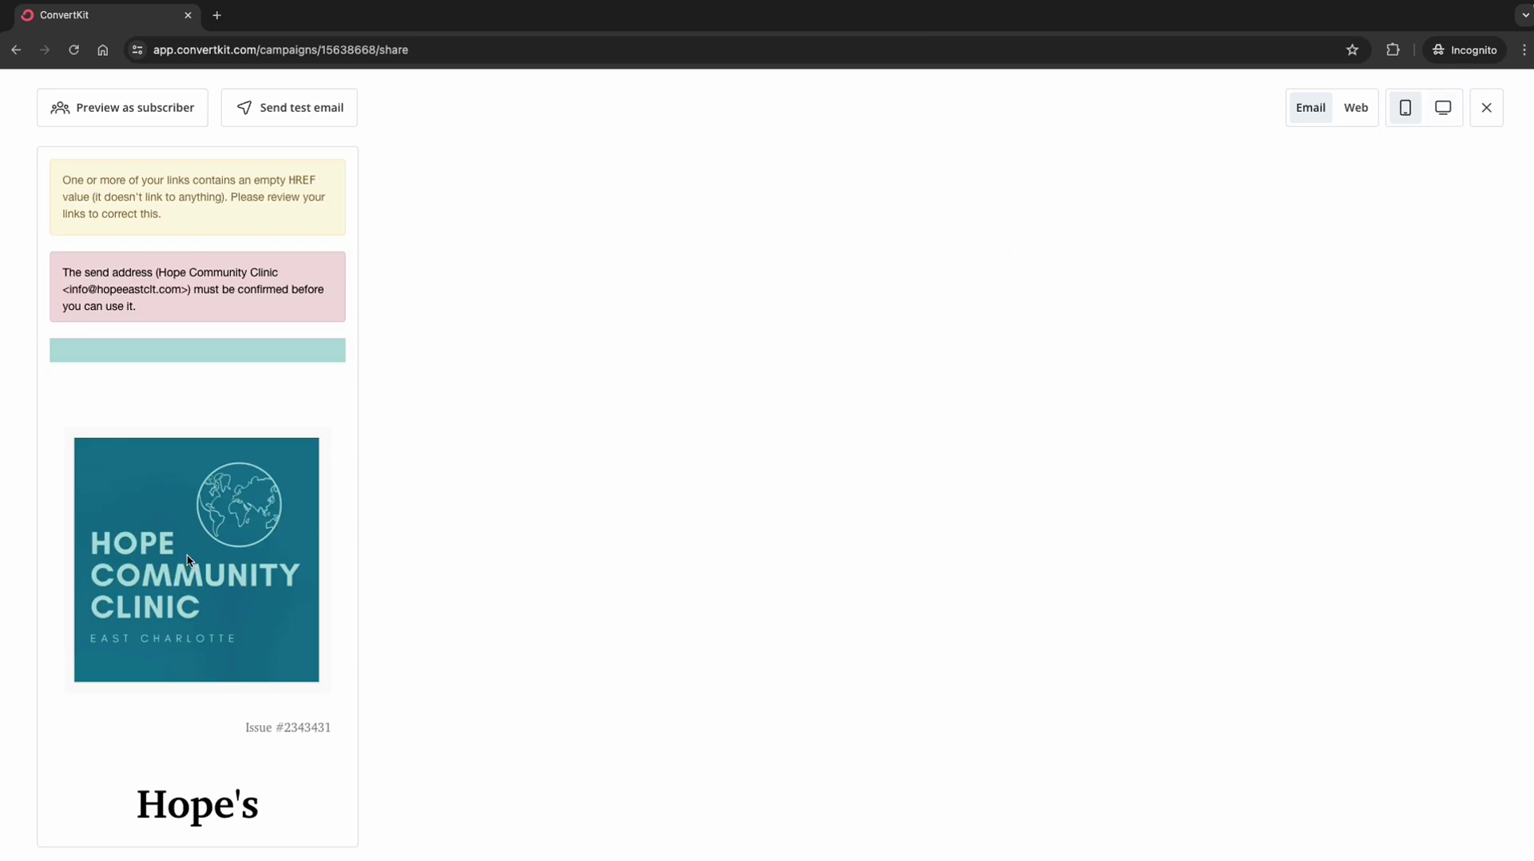
{"action": "scroll", "coordinate": [170, 482], "scroll_direction": "down", "scroll_amount": 4}
{"action": "scroll", "coordinate": [187, 560], "scroll_direction": "down", "scroll_amount": 10}
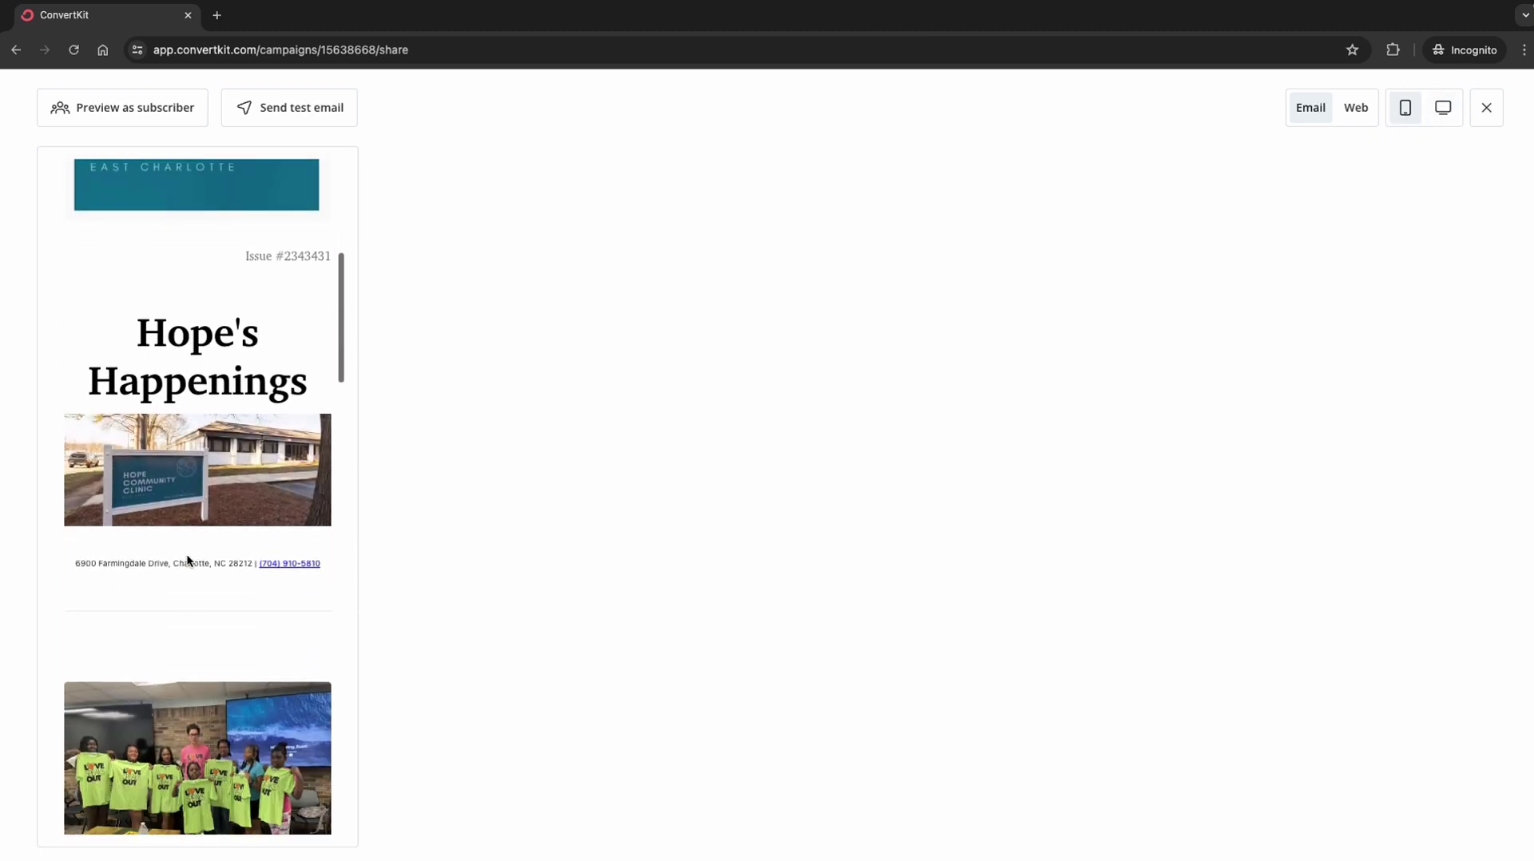
{"action": "scroll", "coordinate": [187, 560], "scroll_direction": "down", "scroll_amount": 14}
{"action": "scroll", "coordinate": [187, 560], "scroll_direction": "down", "scroll_amount": 6}
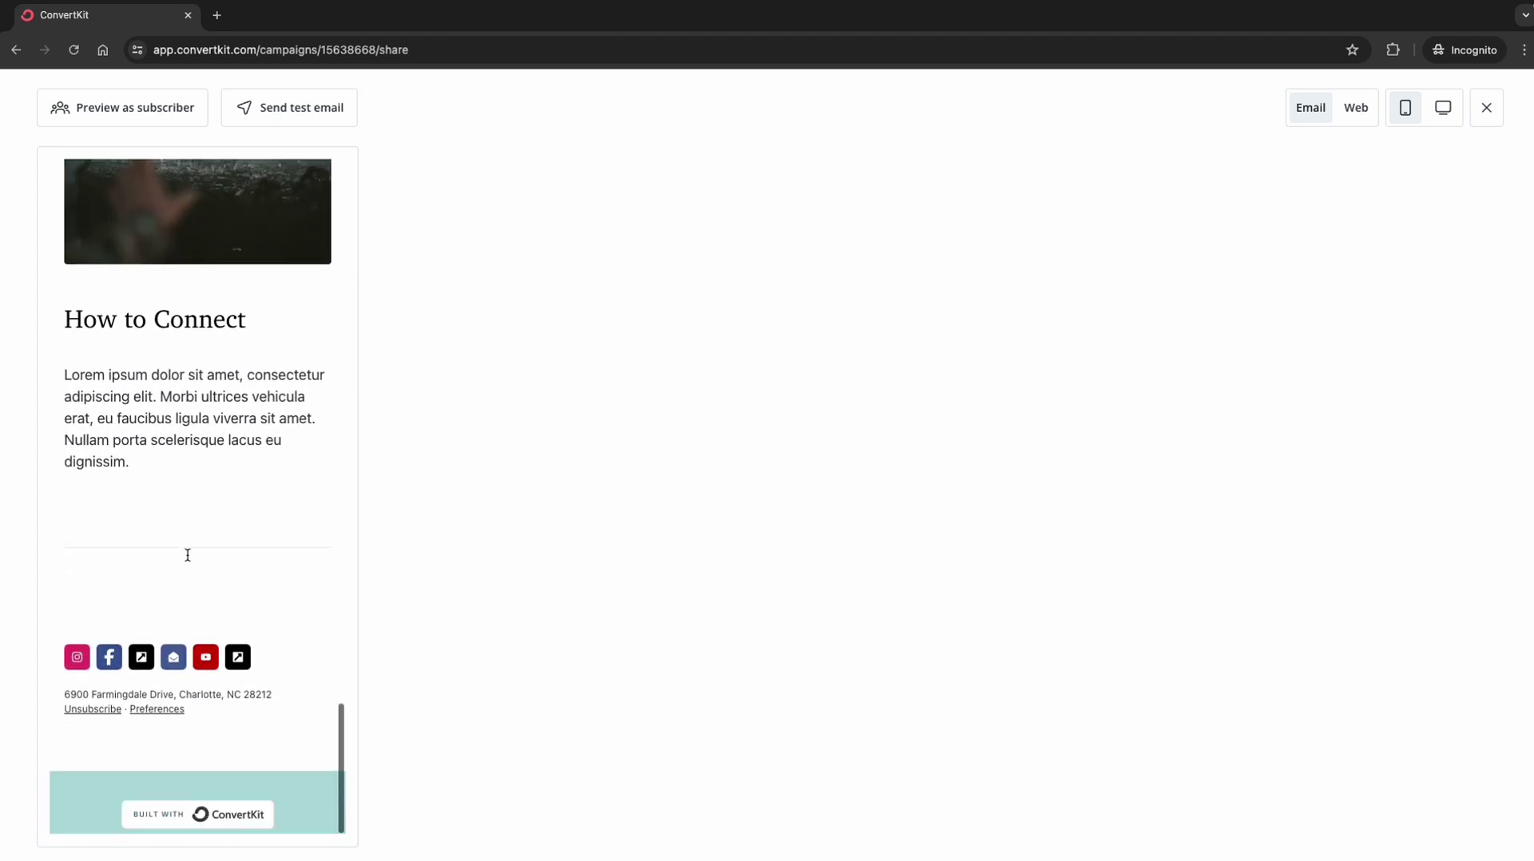
{"action": "scroll", "coordinate": [185, 557], "scroll_direction": "up", "scroll_amount": 20}
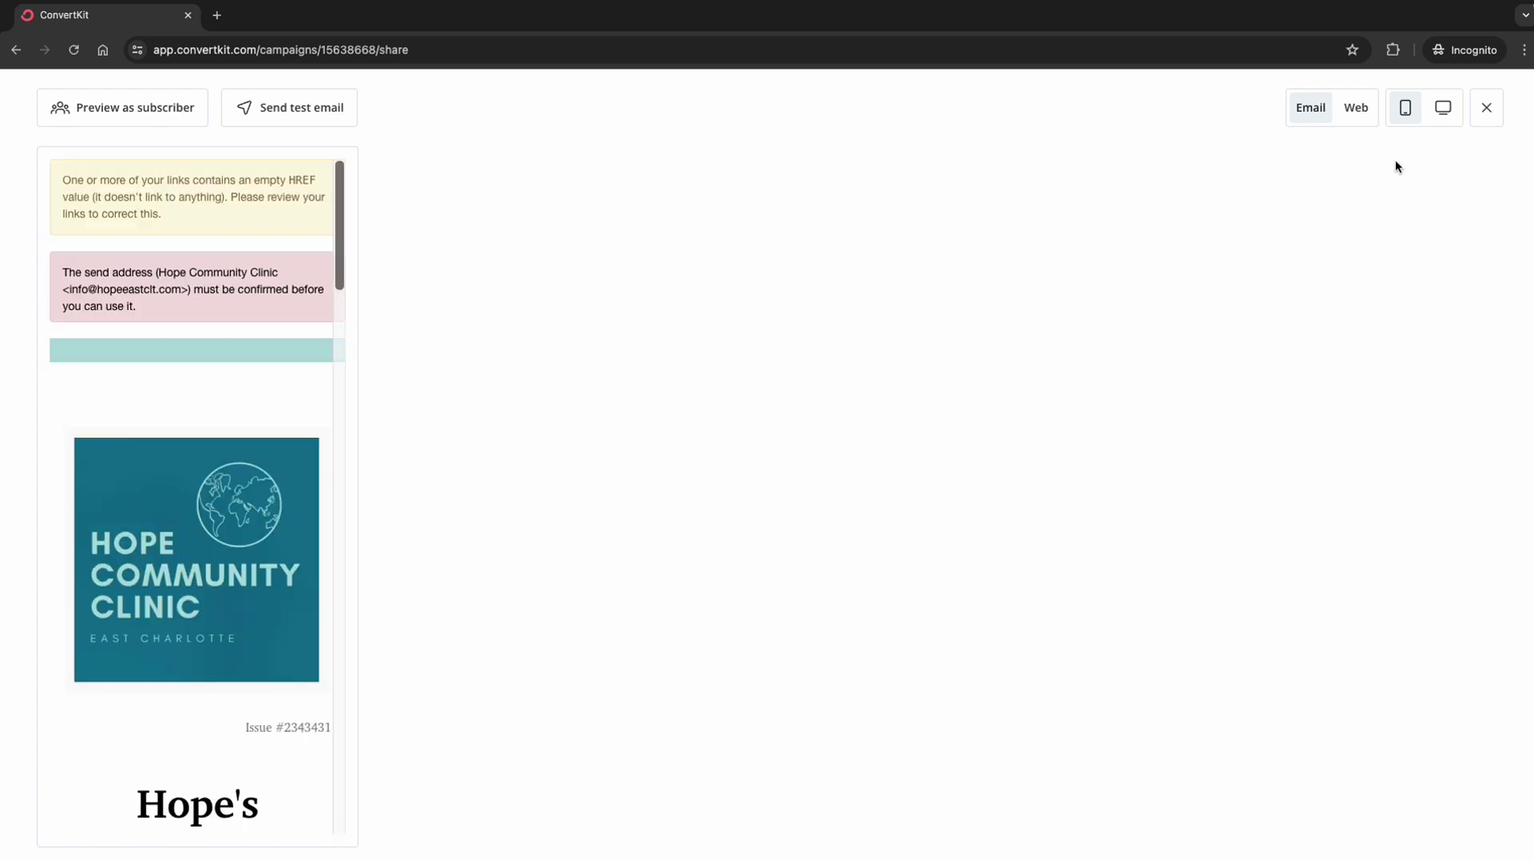
Step: Replace the first-name recipient filter with All subscribers and schedule the broadcast, saving it as a draft
{"action": "left_click", "coordinate": [1486, 109]}
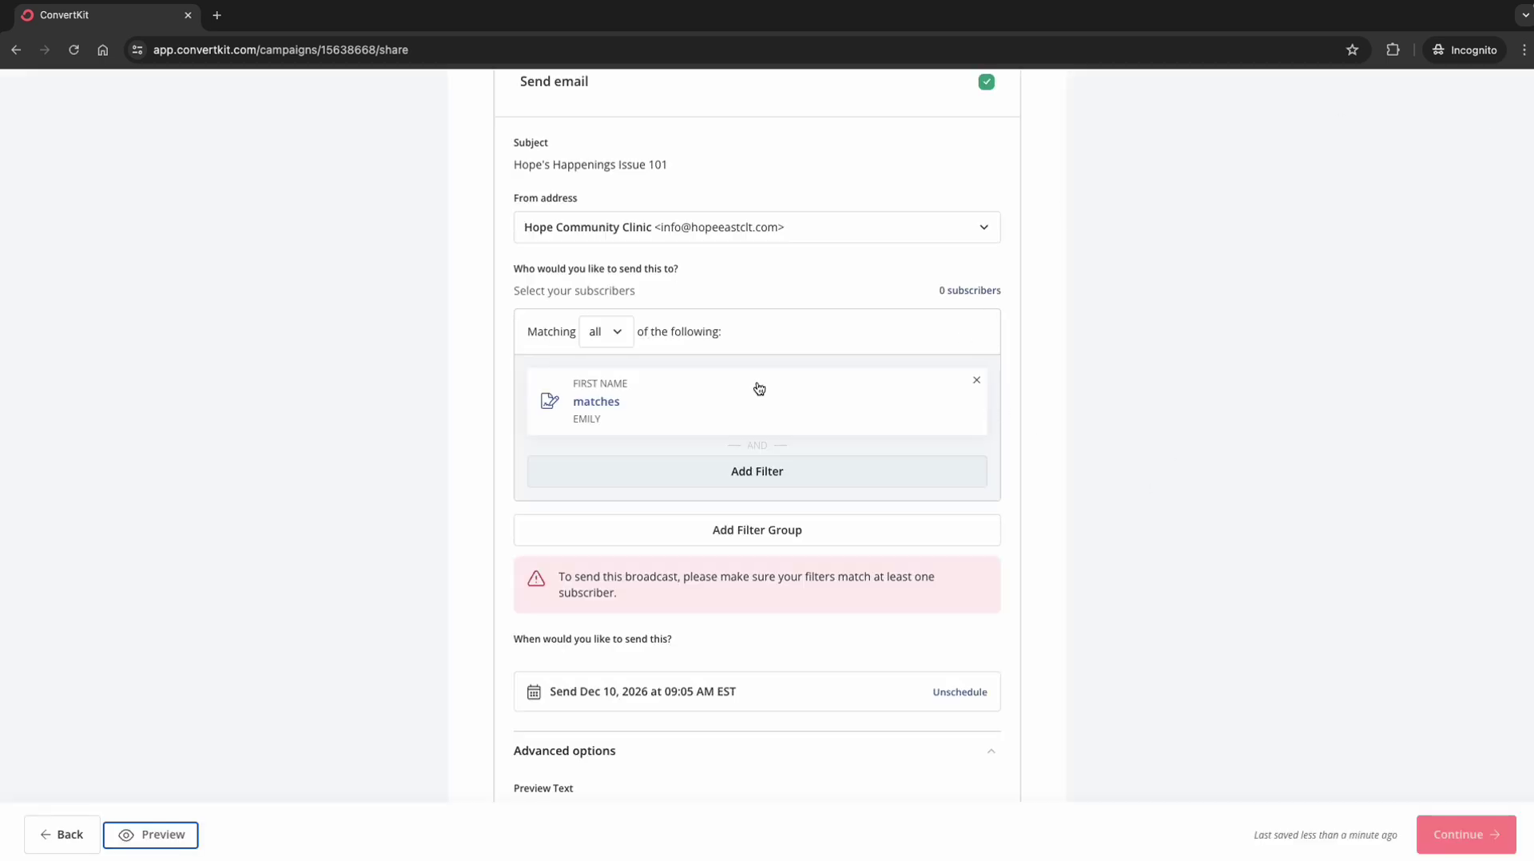
{"action": "left_click", "coordinate": [971, 383]}
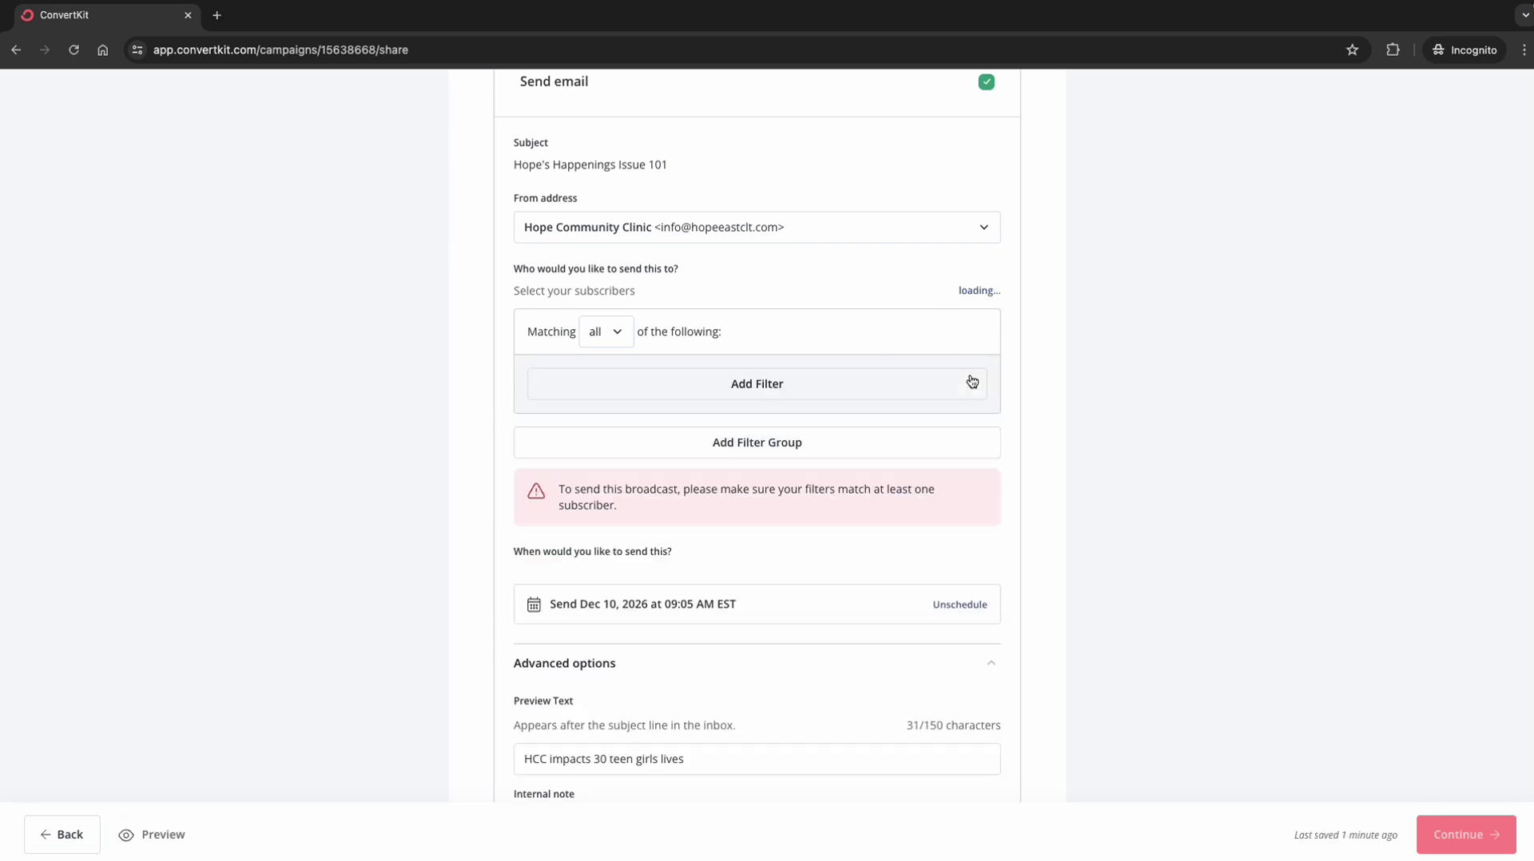
{"action": "left_click", "coordinate": [787, 397]}
{"action": "left_click", "coordinate": [801, 458]}
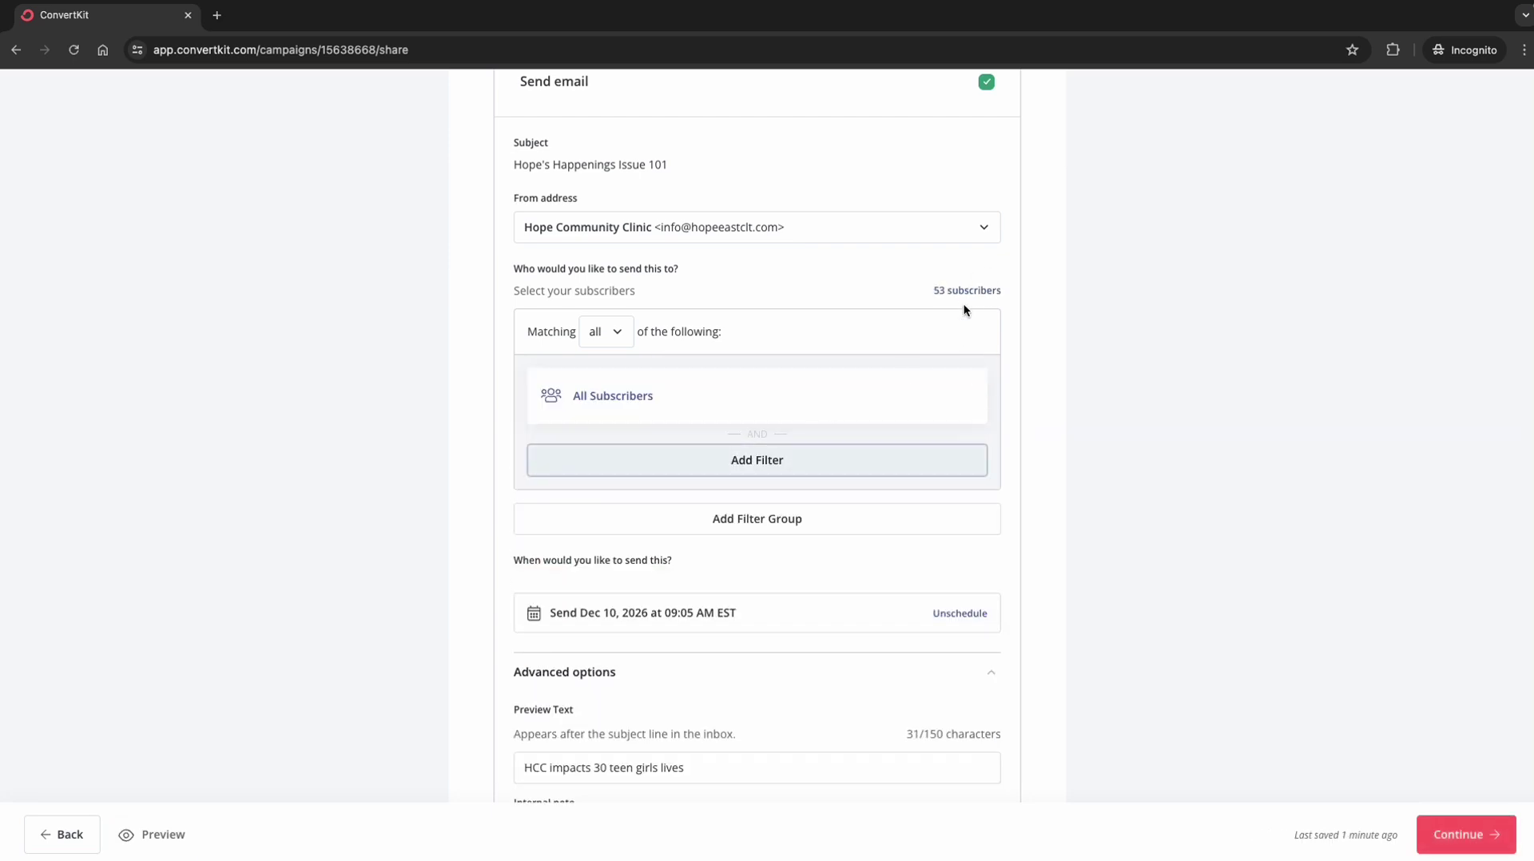
{"action": "scroll", "coordinate": [1147, 603], "scroll_direction": "down", "scroll_amount": 9}
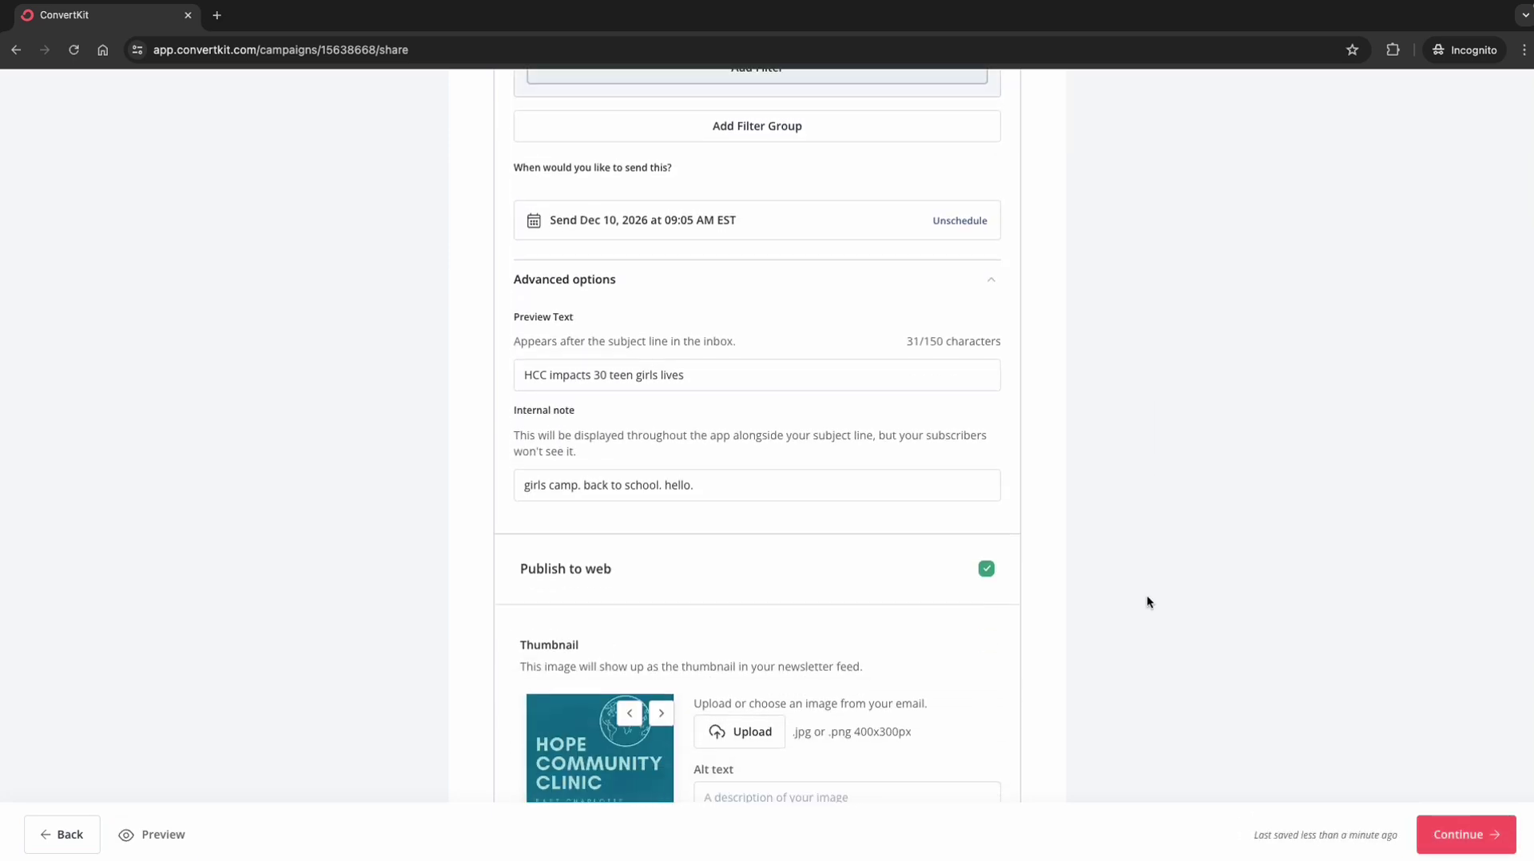
{"action": "left_click", "coordinate": [1471, 850]}
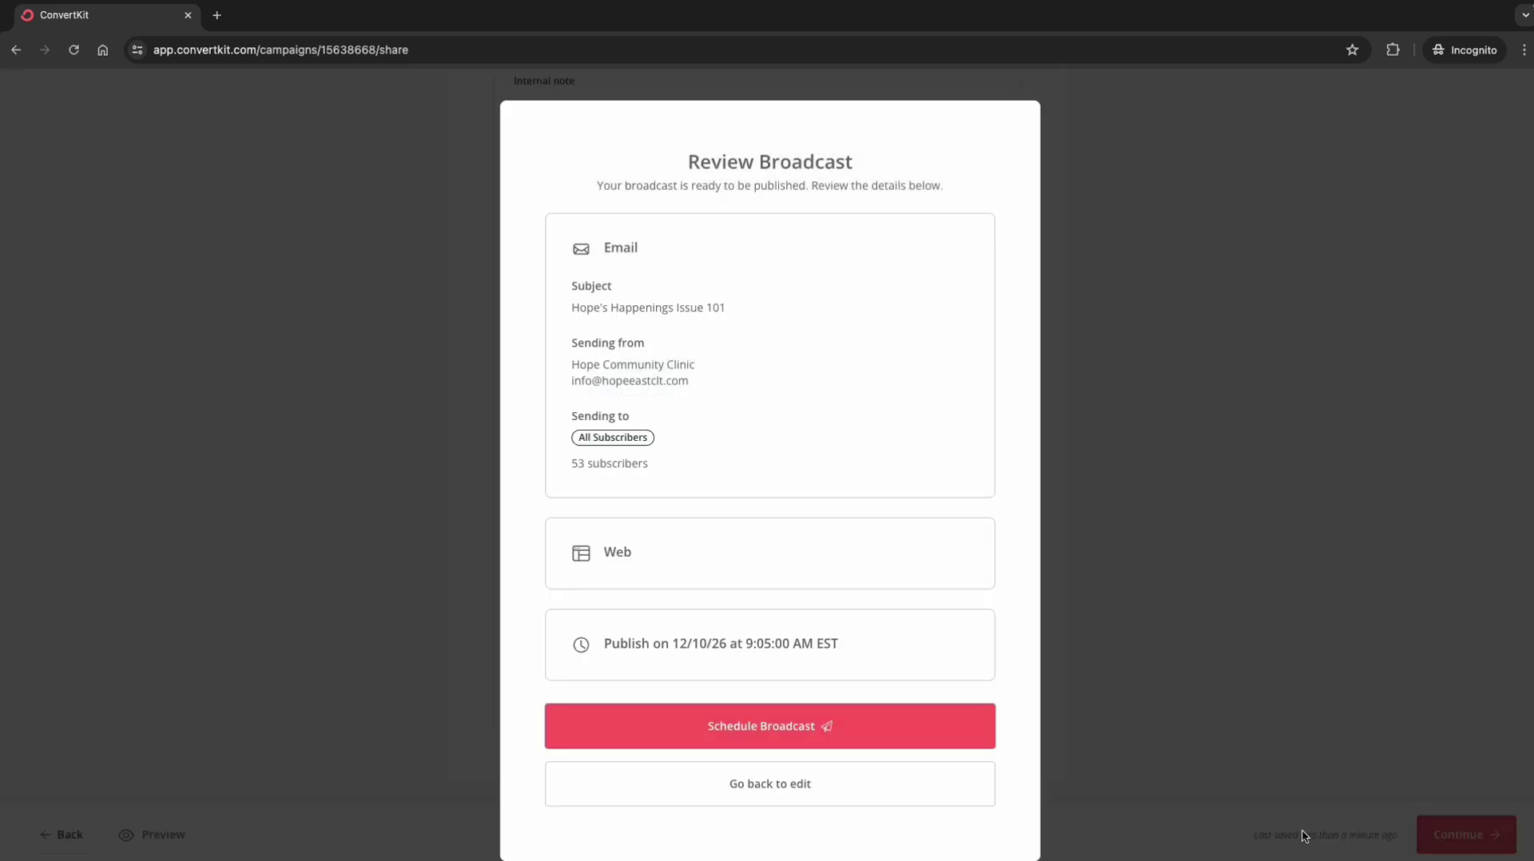
{"action": "left_click", "coordinate": [743, 734]}
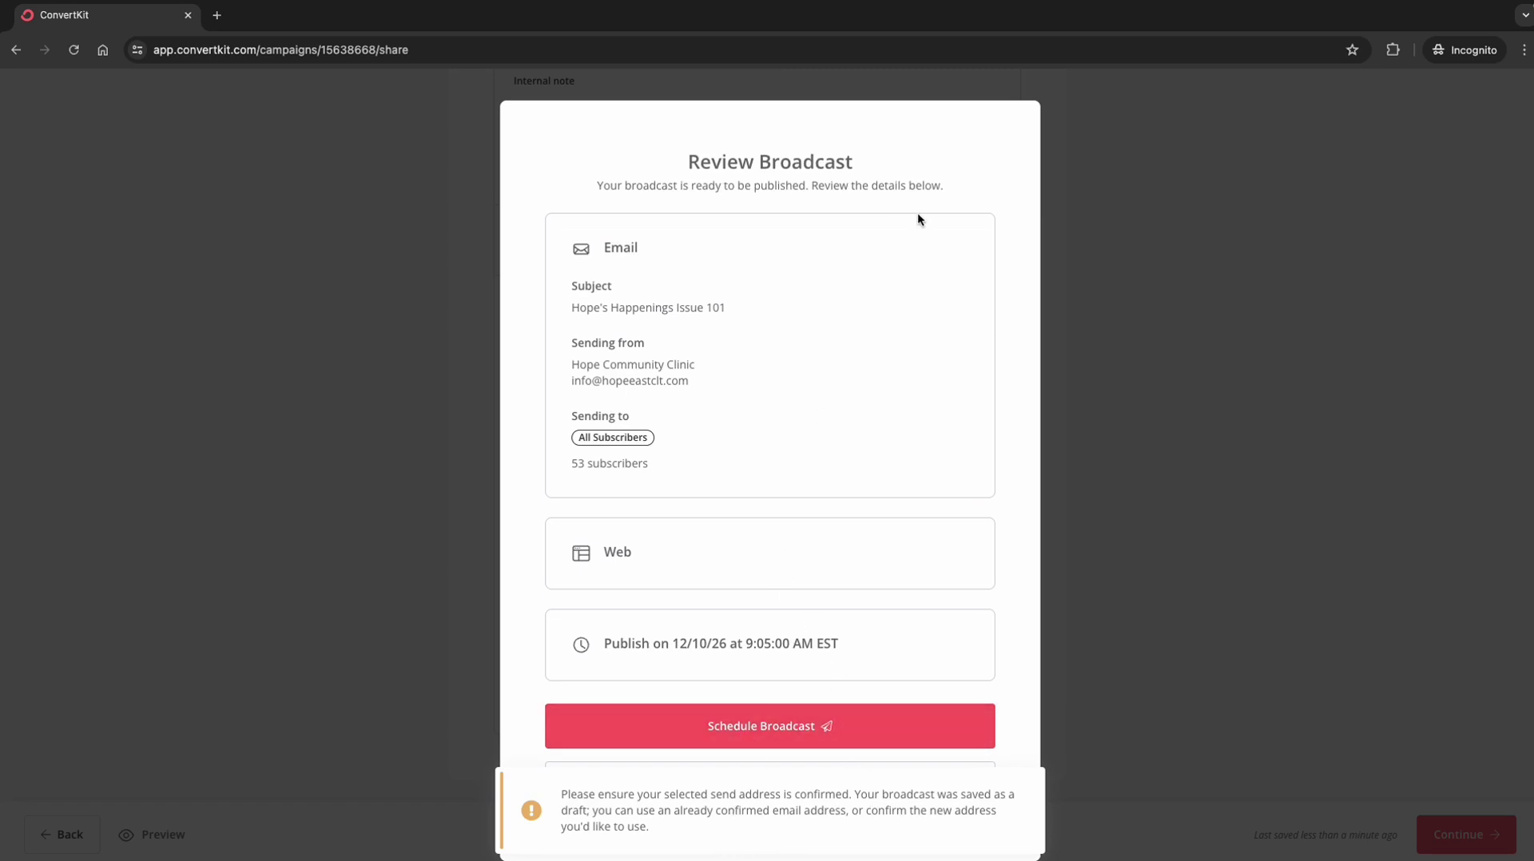
Step: Change the sender to the other Hope Community Clinic address and review the 12/10/26 broadcast
{"action": "left_click", "coordinate": [1147, 472]}
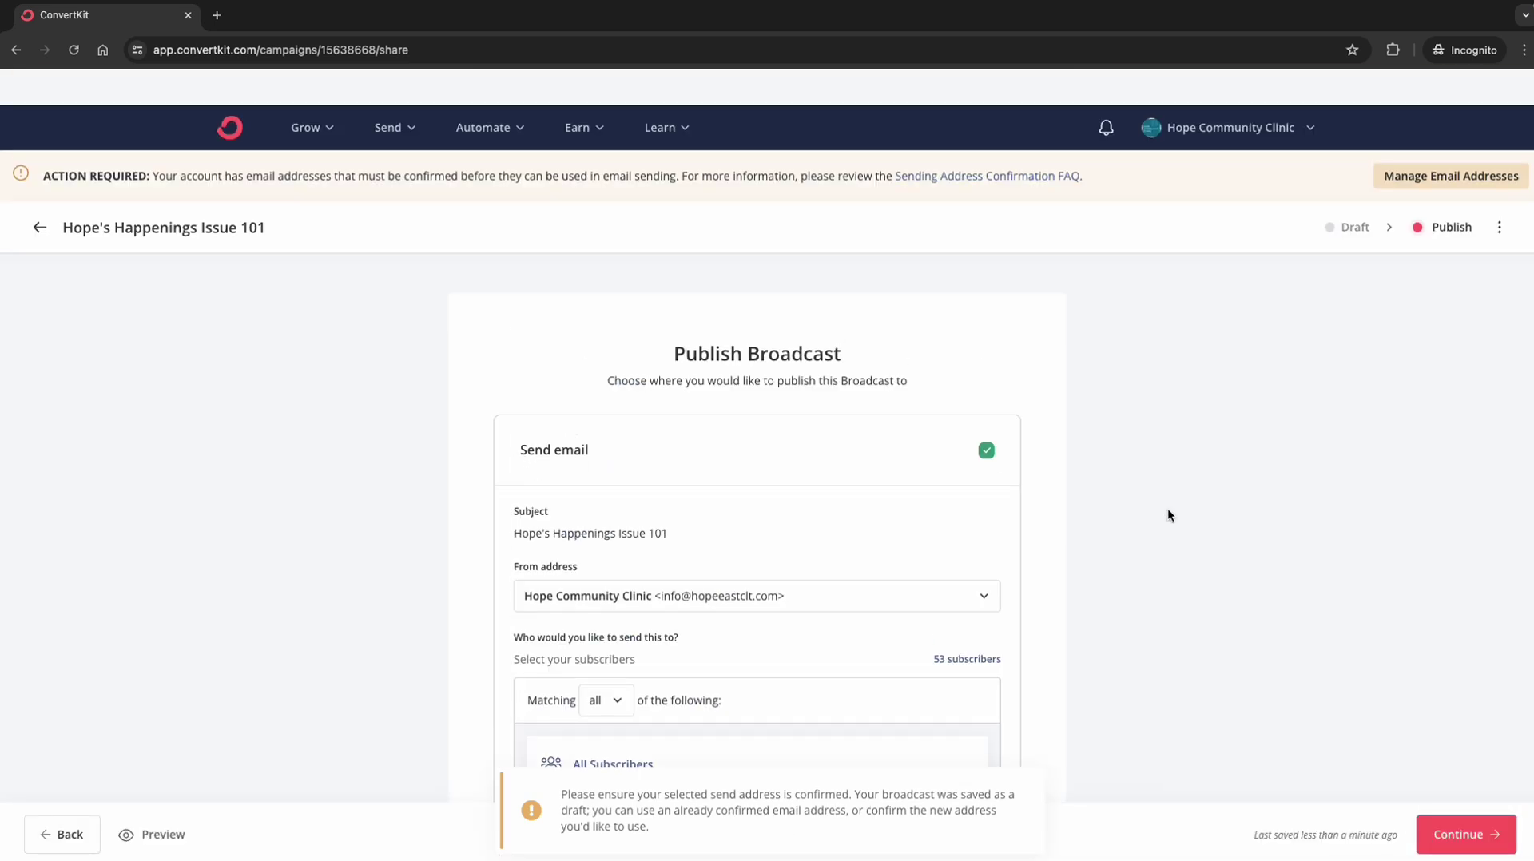
{"action": "scroll", "coordinate": [1168, 508], "scroll_direction": "down", "scroll_amount": 2}
{"action": "left_click", "coordinate": [979, 463]}
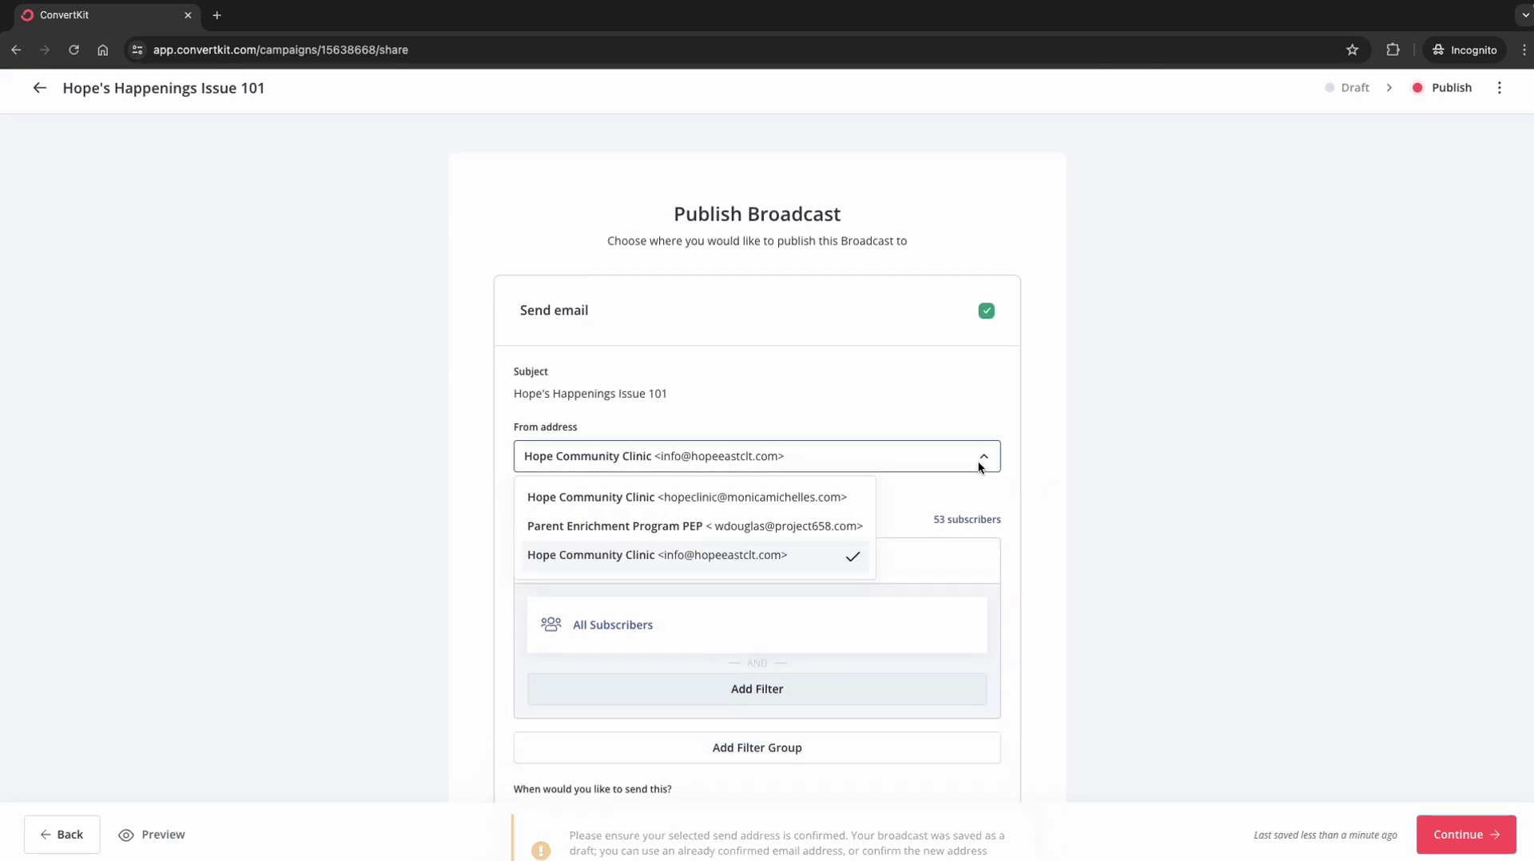
{"action": "left_click", "coordinate": [783, 528]}
{"action": "left_click", "coordinate": [818, 461]}
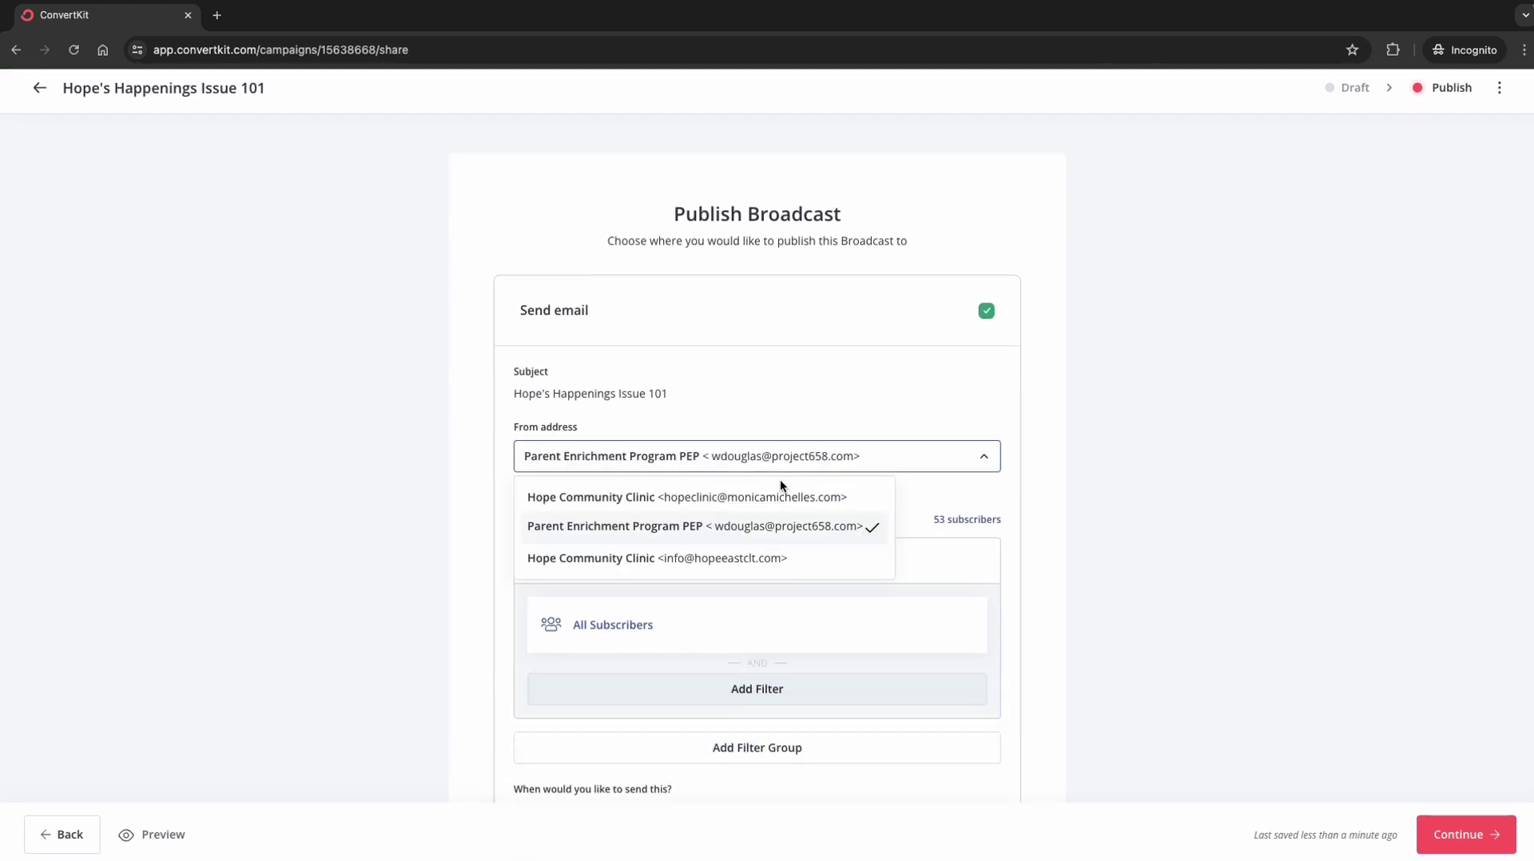
{"action": "left_click", "coordinate": [777, 497]}
{"action": "scroll", "coordinate": [1127, 534], "scroll_direction": "down", "scroll_amount": 12}
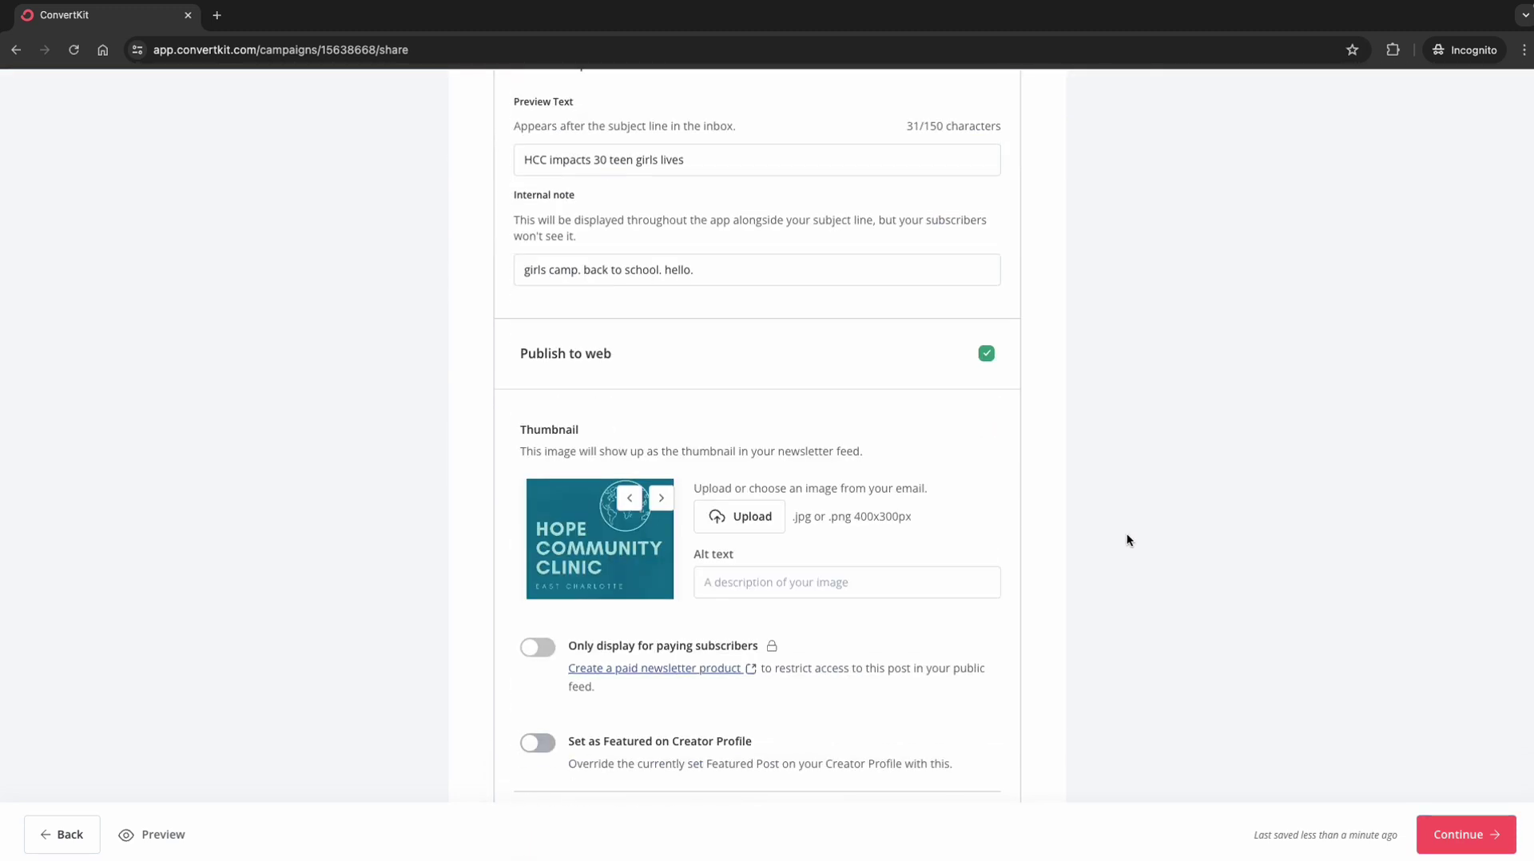
{"action": "scroll", "coordinate": [1127, 534], "scroll_direction": "up", "scroll_amount": 7}
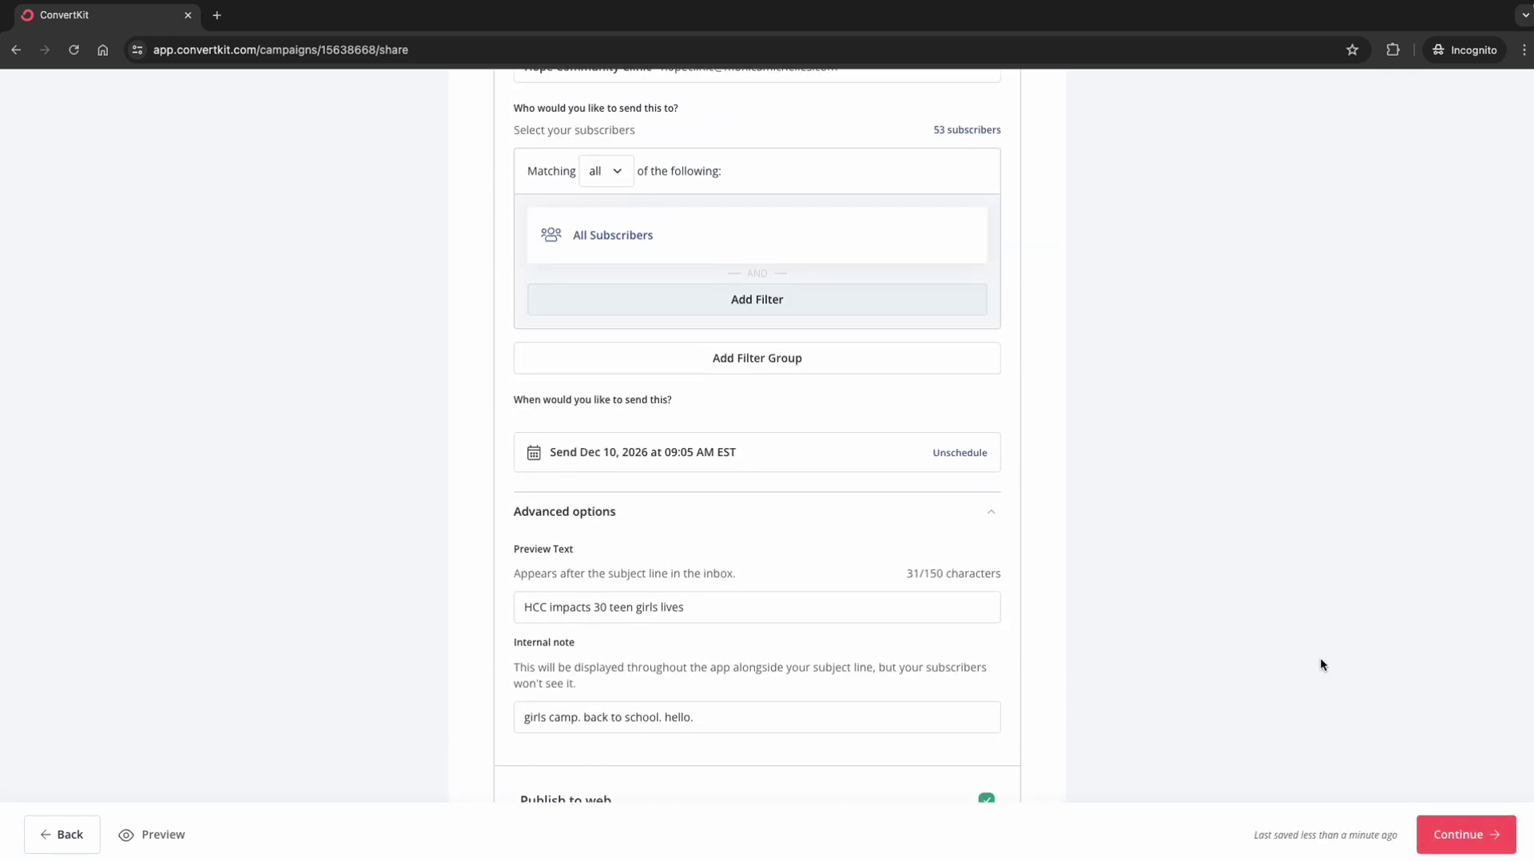
{"action": "left_click", "coordinate": [1468, 839]}
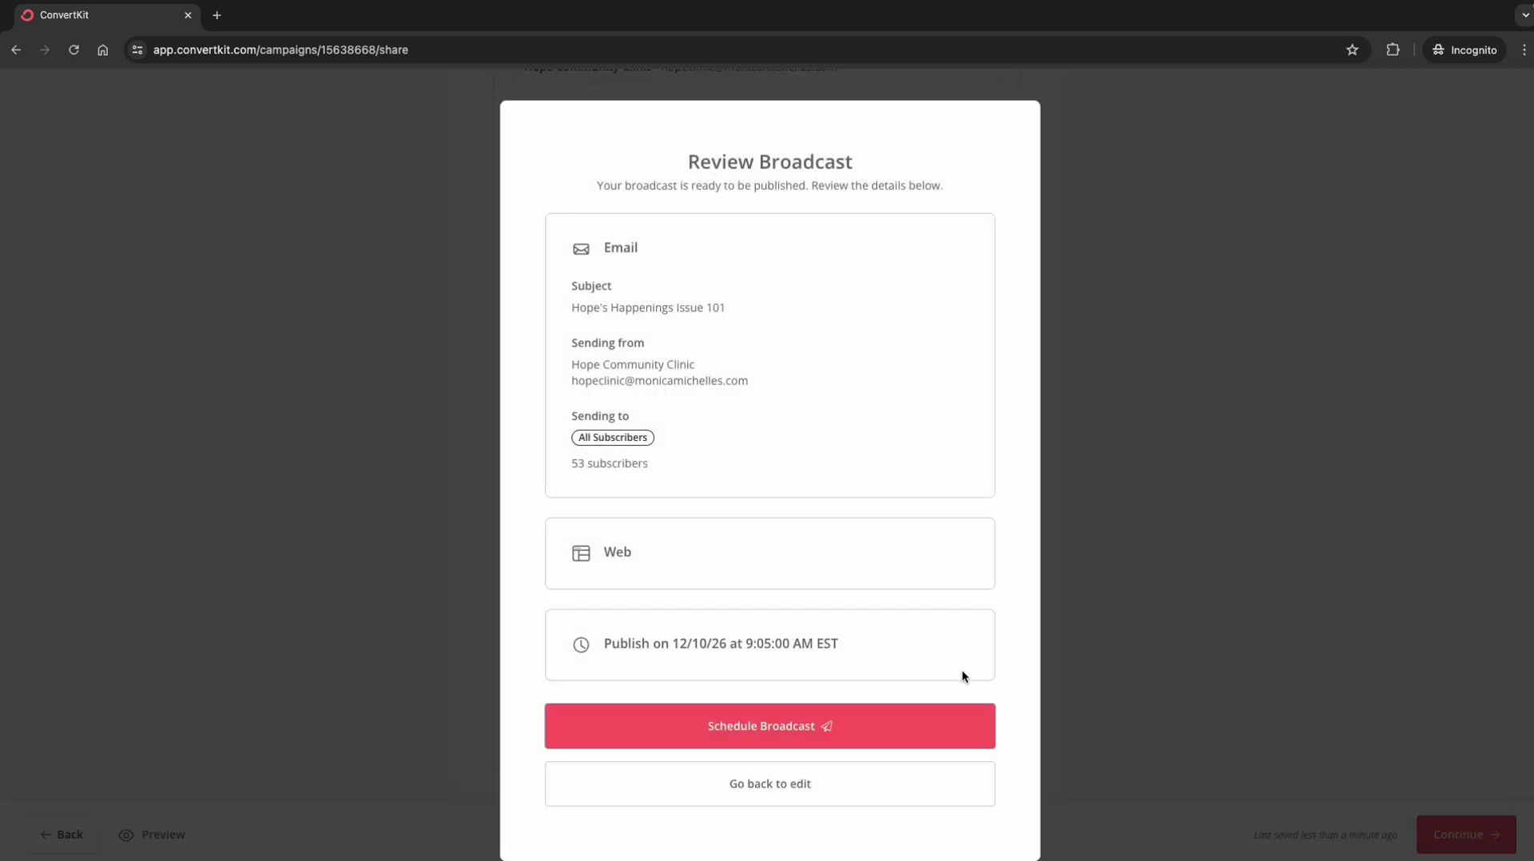
{"action": "scroll", "coordinate": [873, 585], "scroll_direction": "down", "scroll_amount": 2}
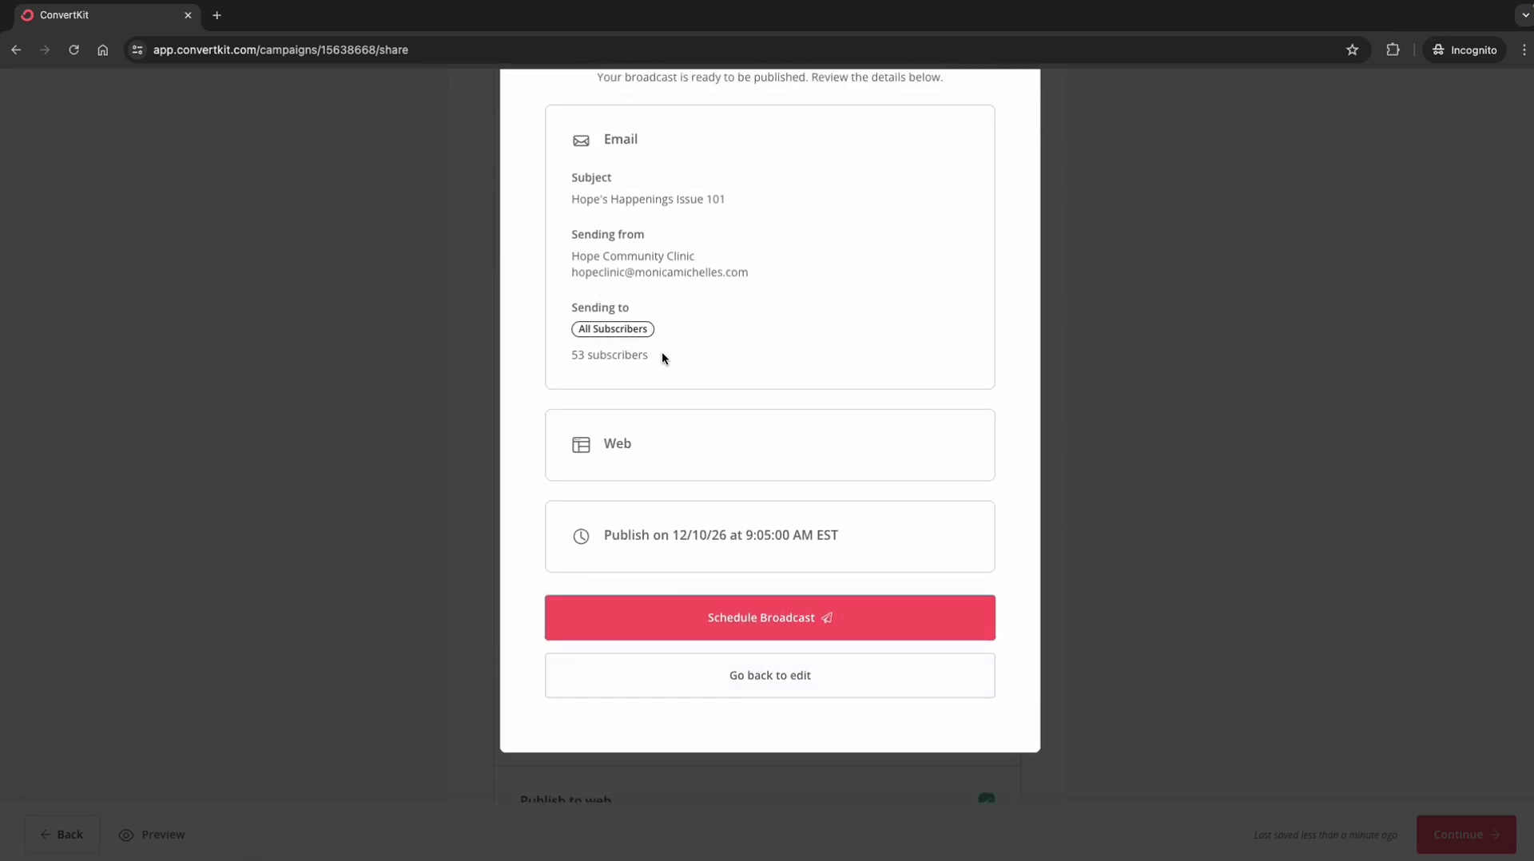
Step: Schedule the broadcast, dismiss the congratulations, and highlight 'Scheduled for Dec 10 at 9:05am EST'
{"action": "left_click", "coordinate": [770, 624]}
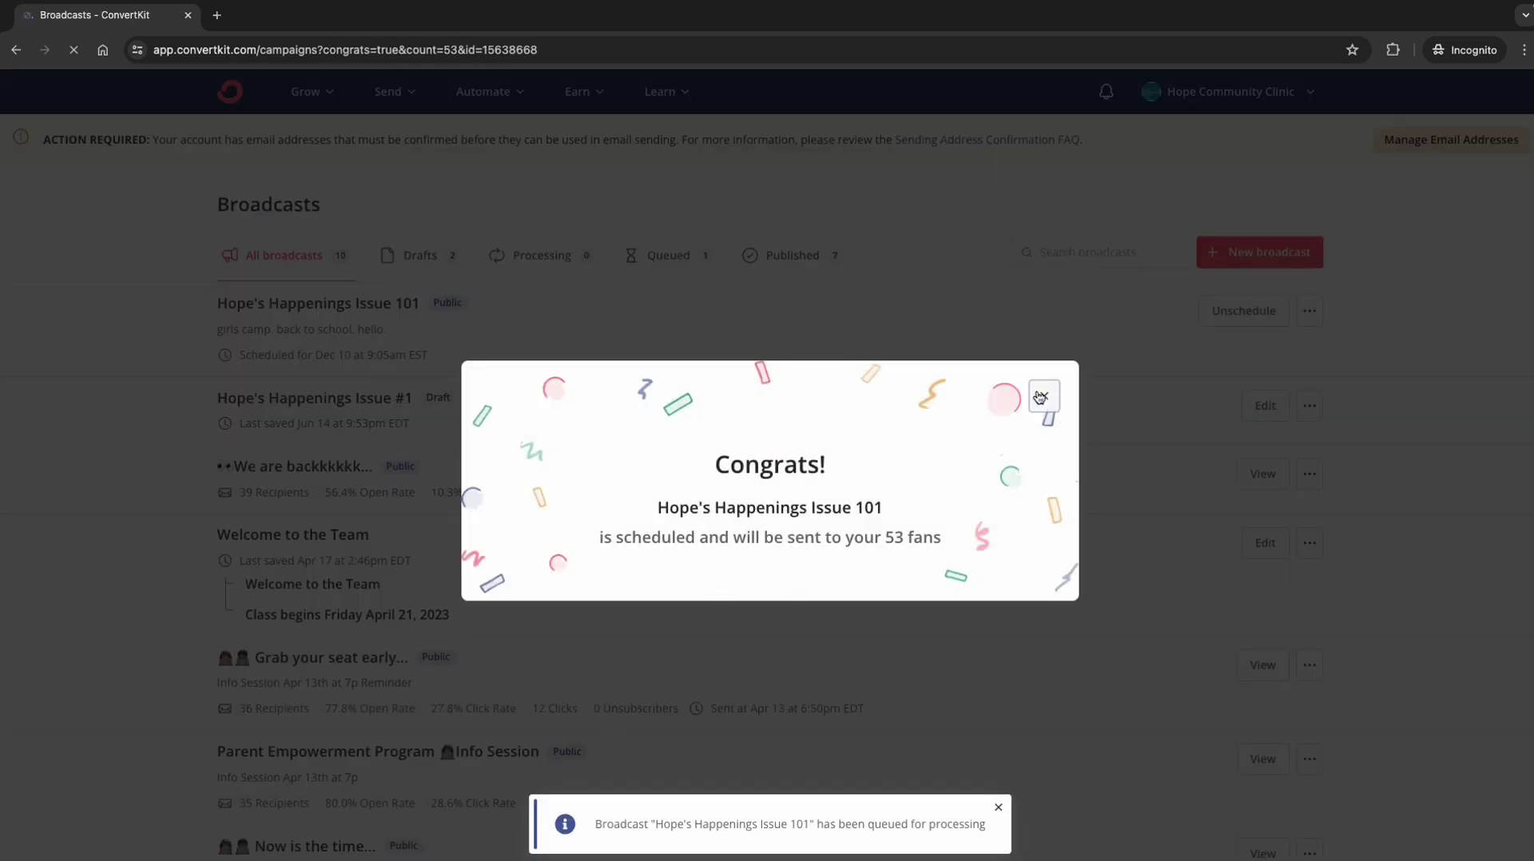
{"action": "left_click", "coordinate": [1043, 397]}
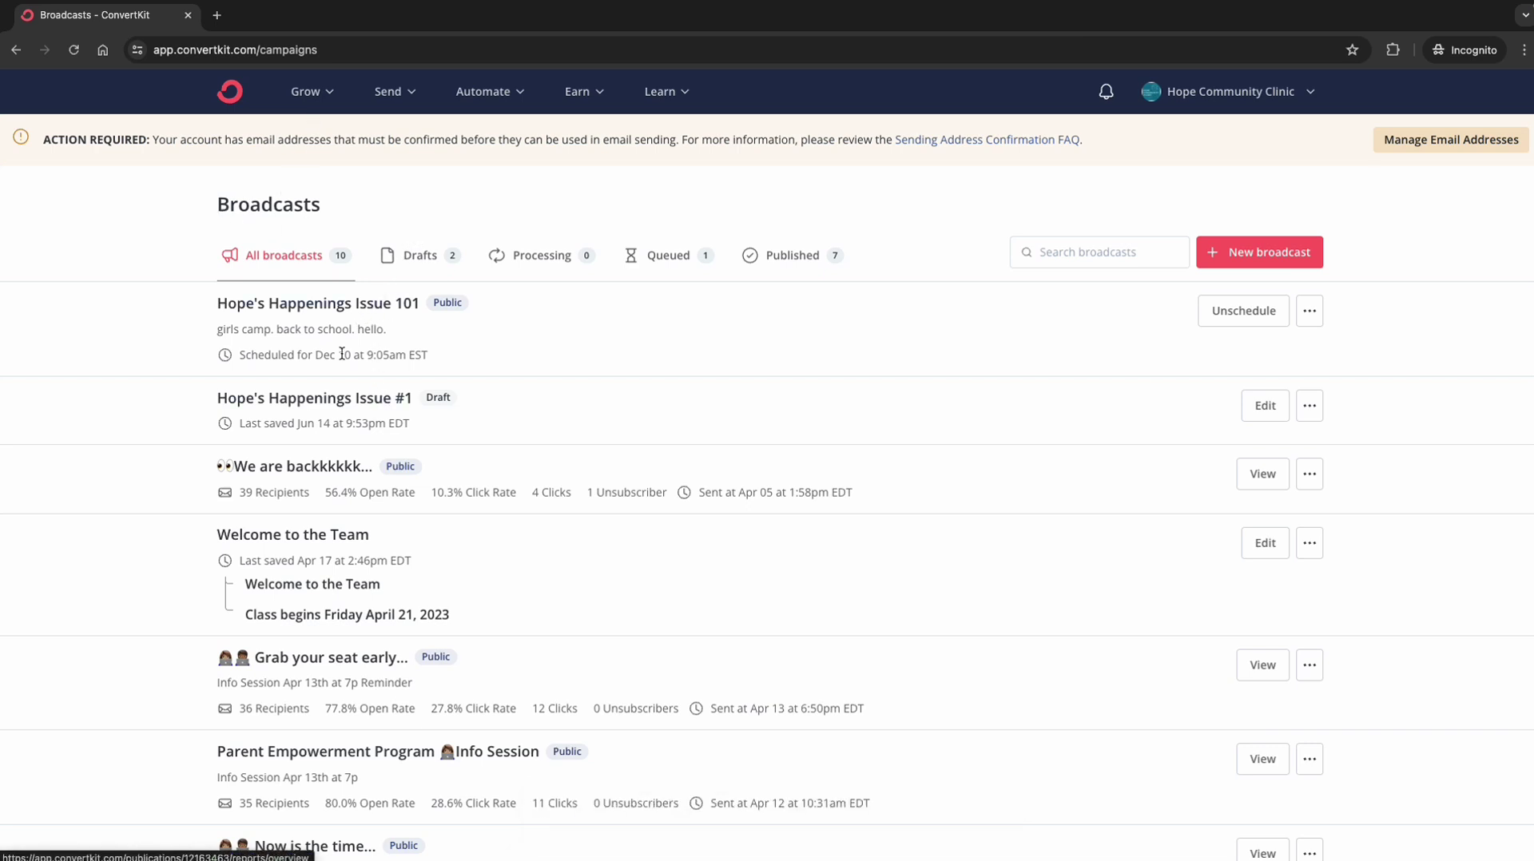
{"action": "left_click", "coordinate": [250, 359]}
{"action": "left_click_drag", "start_coordinate": [249, 359], "coordinate": [439, 359]}
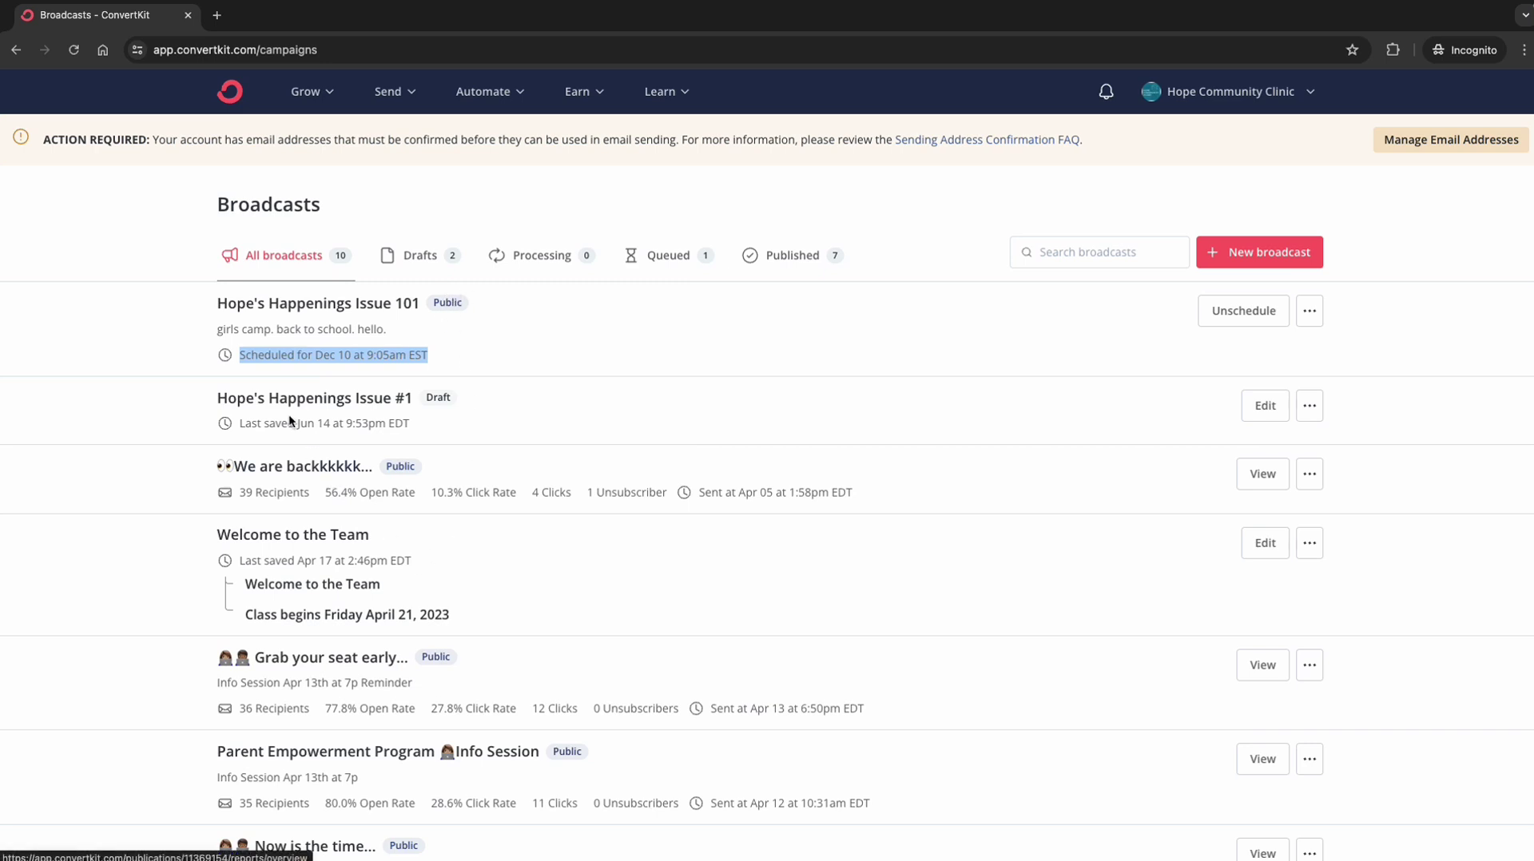
Step: Highlight the internal note 'girls camp. back to school. hello.' and the line above it
{"action": "left_click", "coordinate": [216, 330]}
{"action": "left_click_drag", "start_coordinate": [216, 330], "coordinate": [398, 331]}
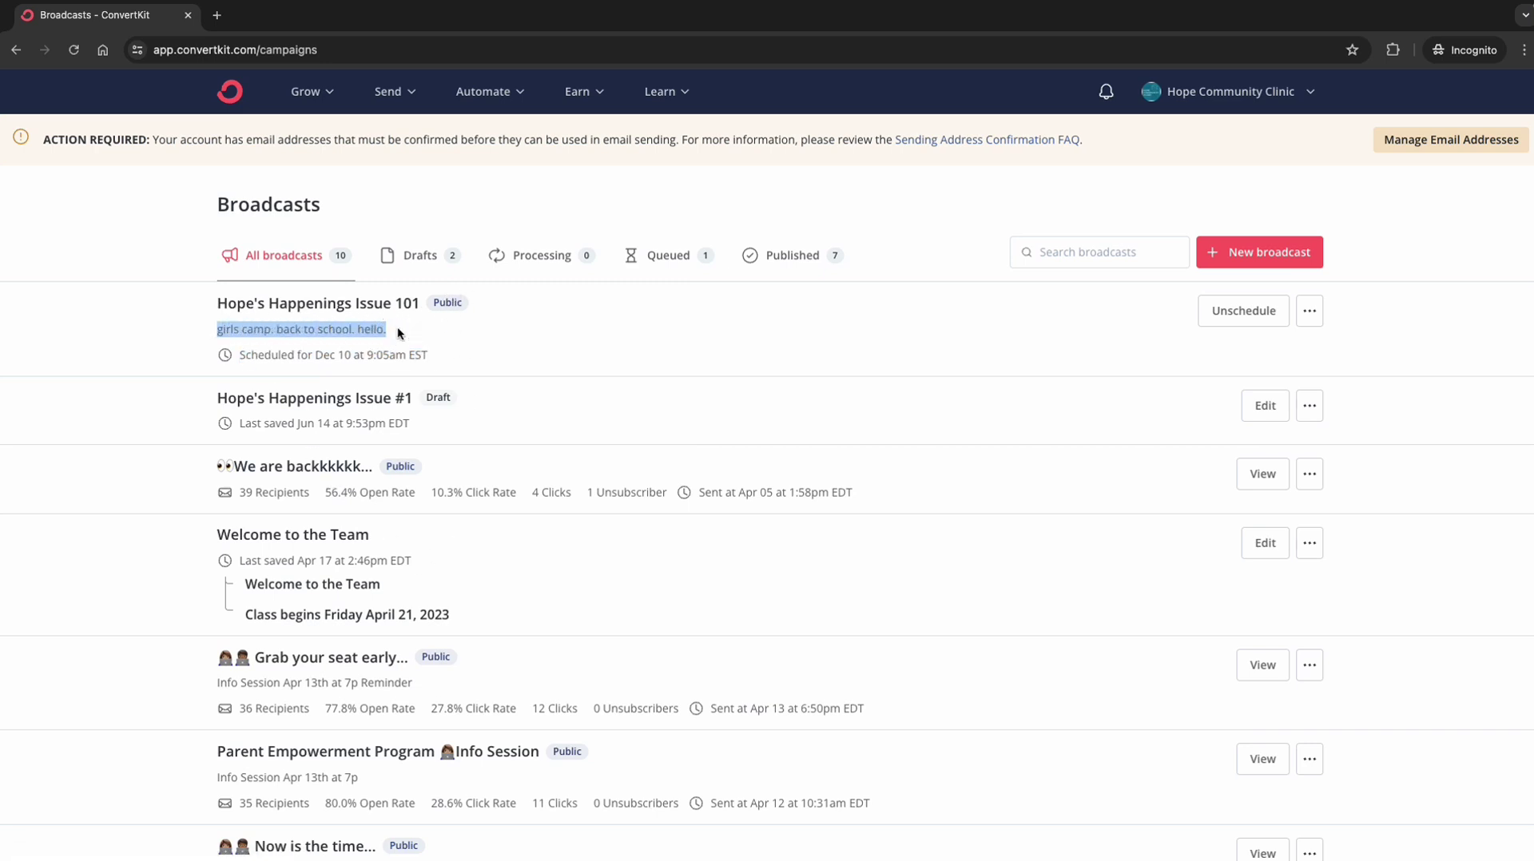
{"action": "left_click_drag", "start_coordinate": [221, 301], "coordinate": [315, 303]}
Step: View Hope's Happenings Issue 101 on the public posts page, then return to the broadcasts list
{"action": "left_click", "coordinate": [1314, 309]}
{"action": "left_click", "coordinate": [1288, 385]}
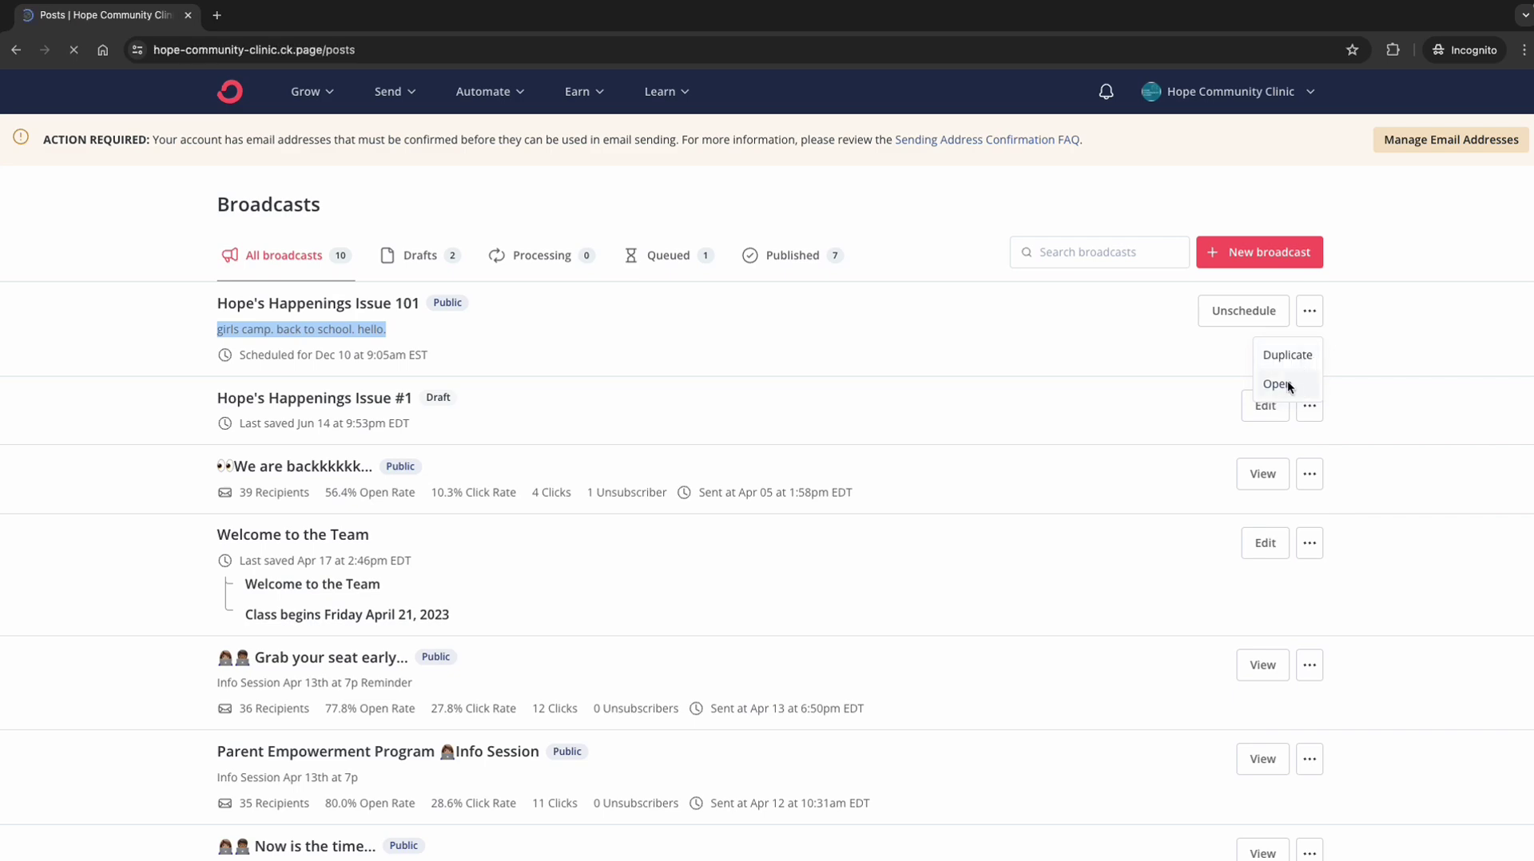
{"action": "scroll", "coordinate": [1010, 511], "scroll_direction": "down", "scroll_amount": 5}
{"action": "scroll", "coordinate": [1009, 507], "scroll_direction": "up", "scroll_amount": 6}
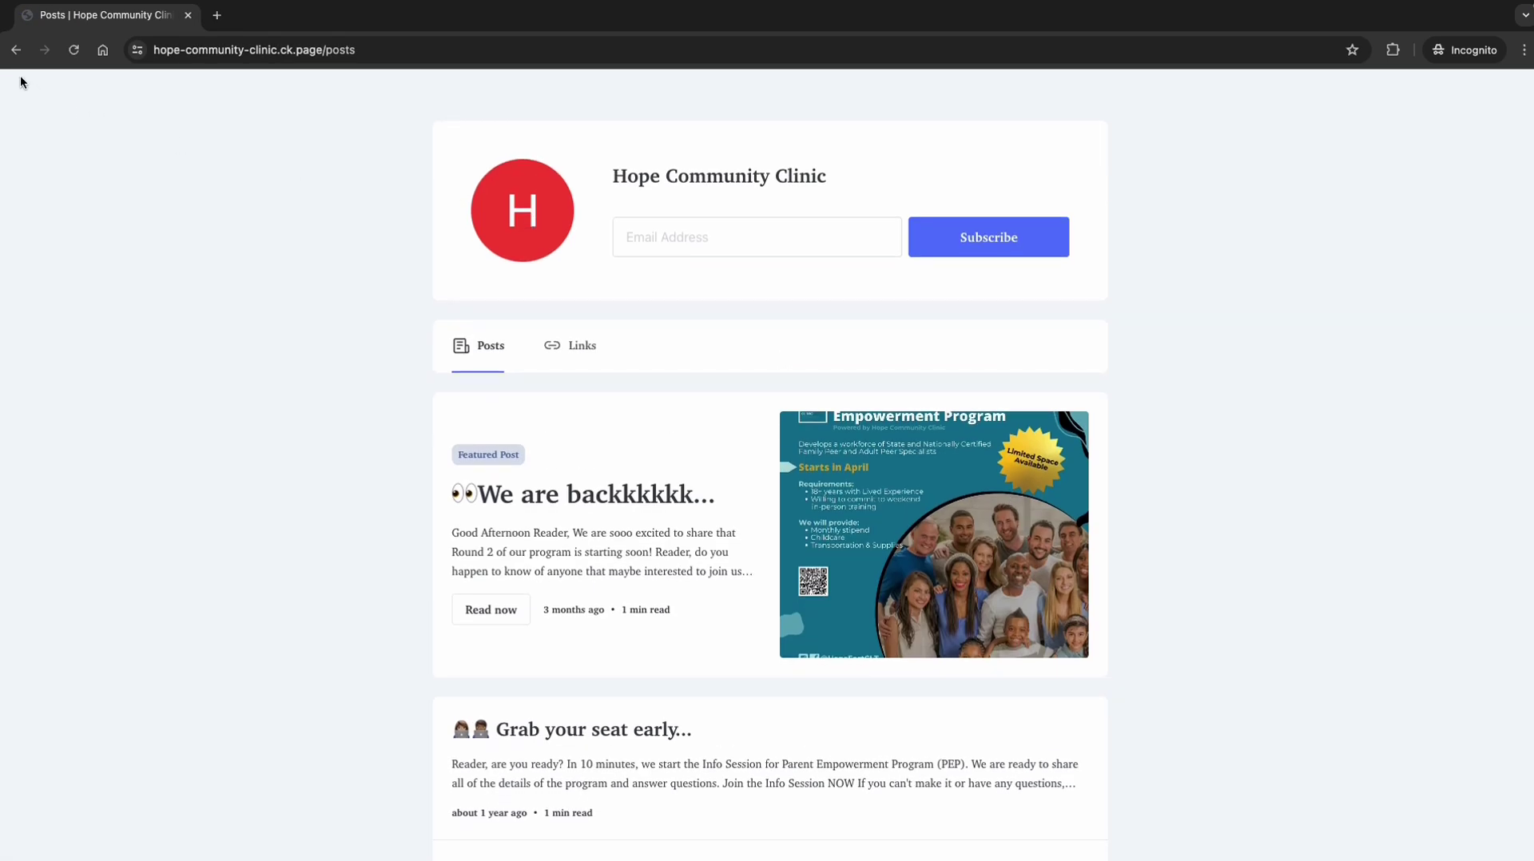
{"action": "left_click", "coordinate": [16, 50]}
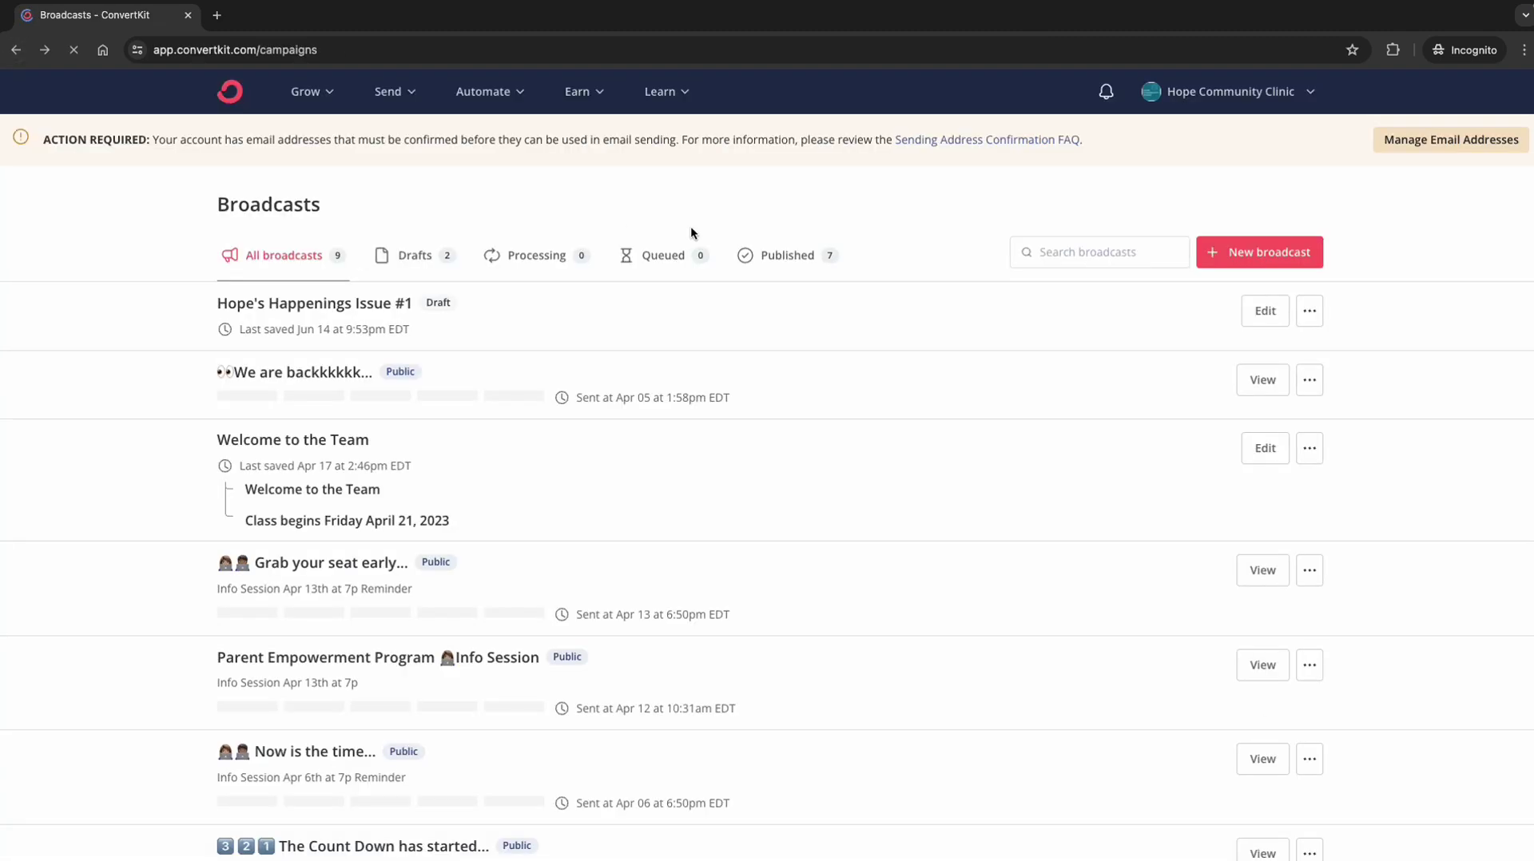
Step: Edit the Hope's Happenings Issue #1 draft and continue to its publish settings
{"action": "left_click", "coordinate": [1263, 318]}
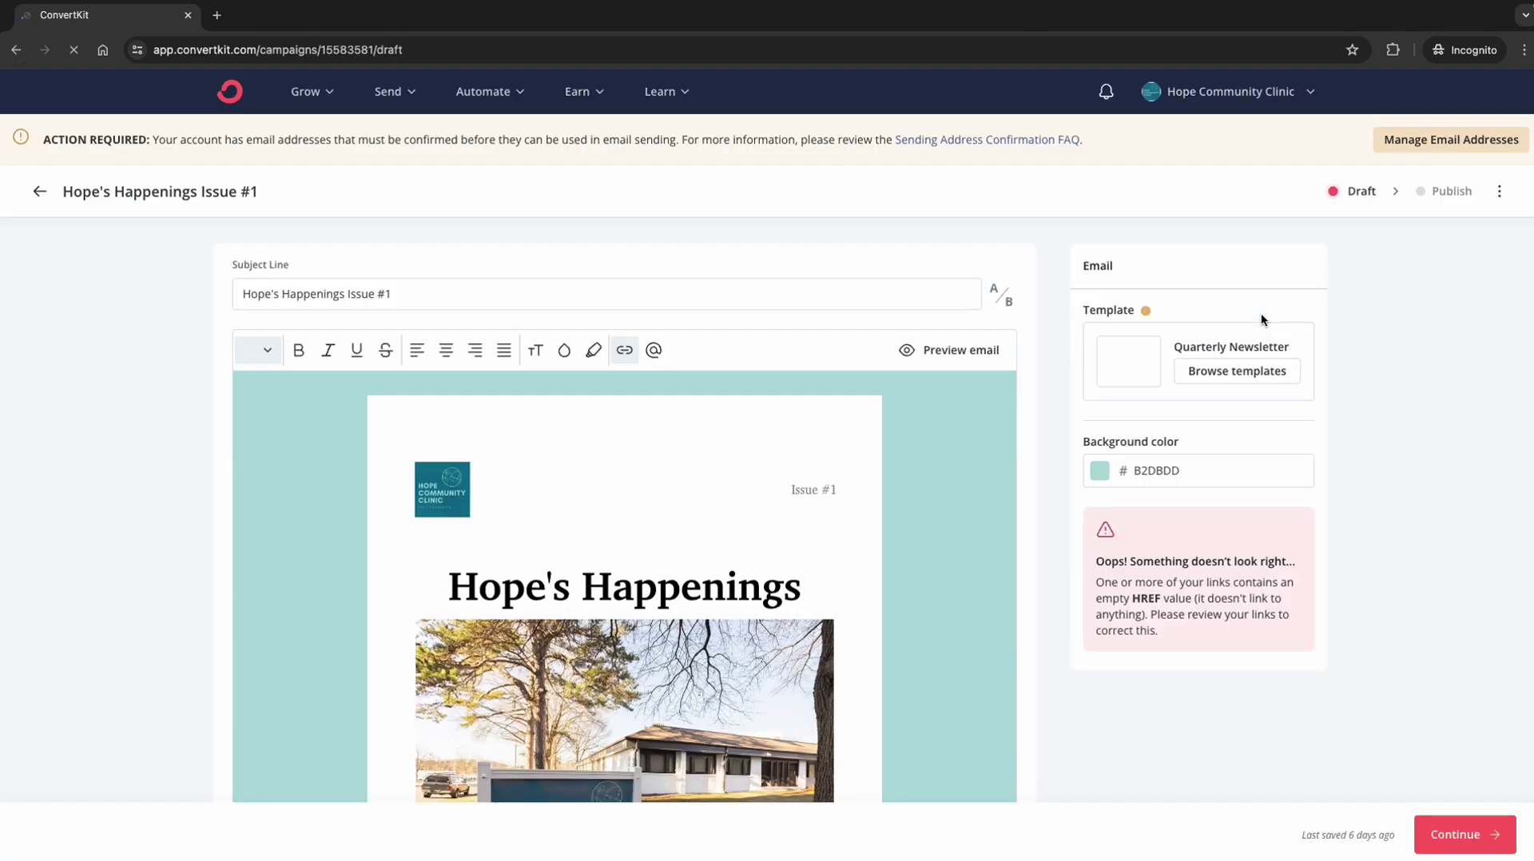
{"action": "scroll", "coordinate": [890, 602], "scroll_direction": "down", "scroll_amount": 15}
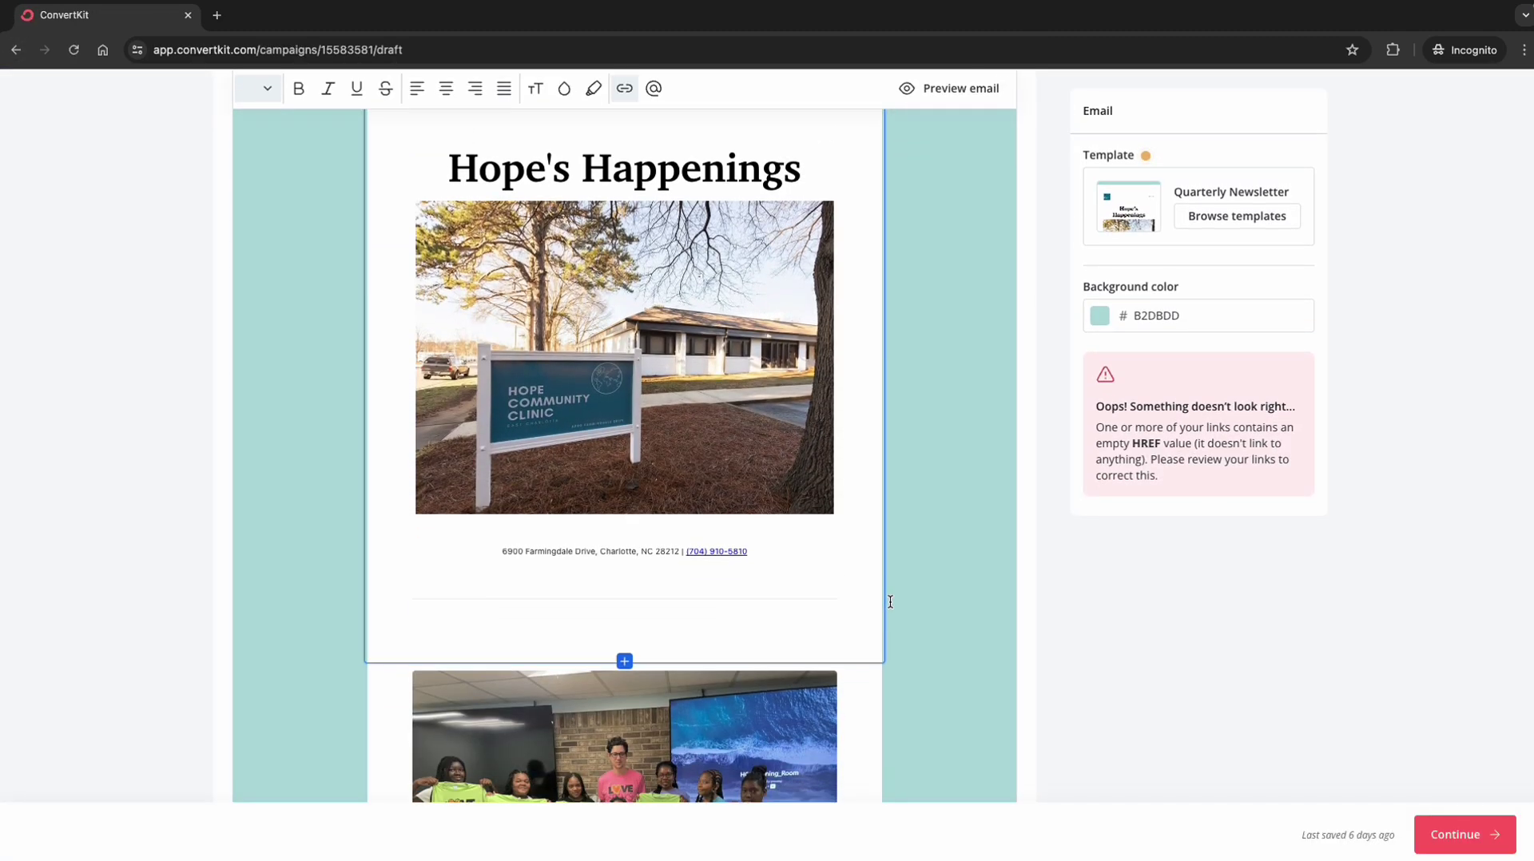
{"action": "scroll", "coordinate": [890, 601], "scroll_direction": "down", "scroll_amount": 6}
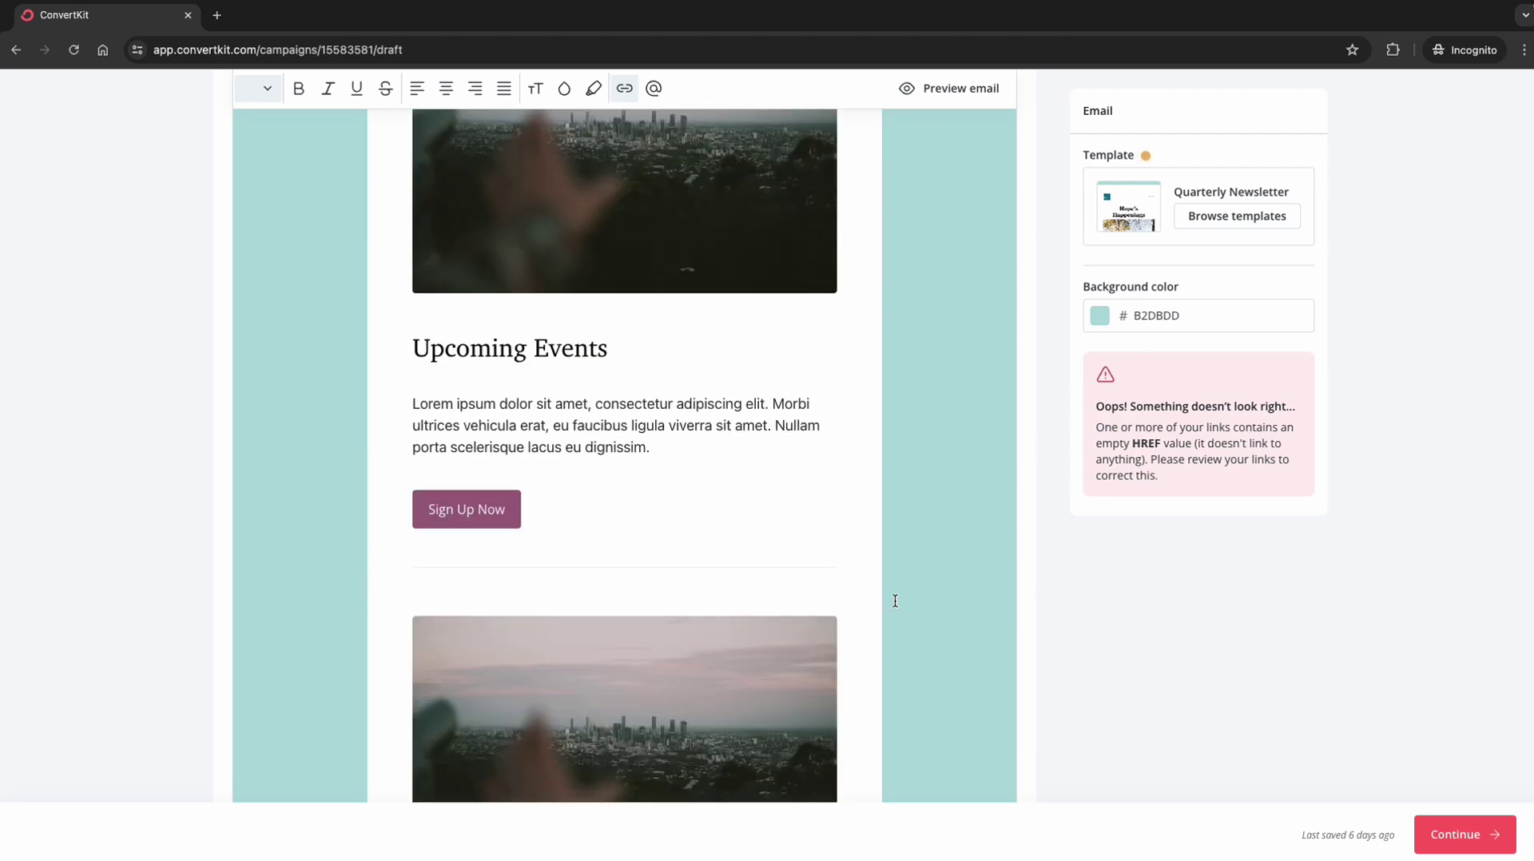
{"action": "left_click", "coordinate": [1467, 837]}
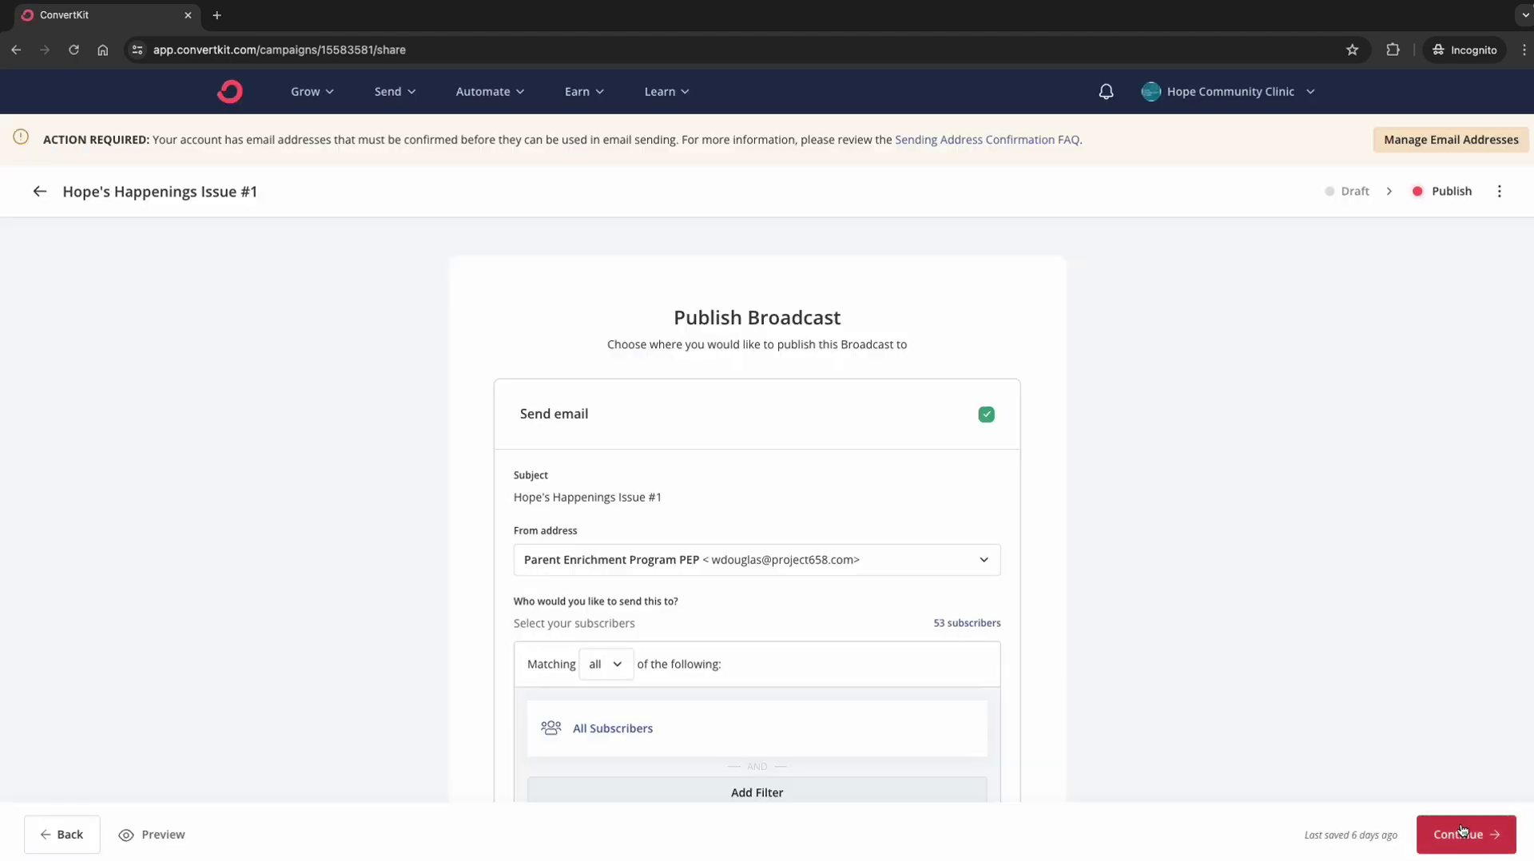
Step: Delete the Hope's Happenings Issue #1 draft and confirm
{"action": "left_click", "coordinate": [1499, 191]}
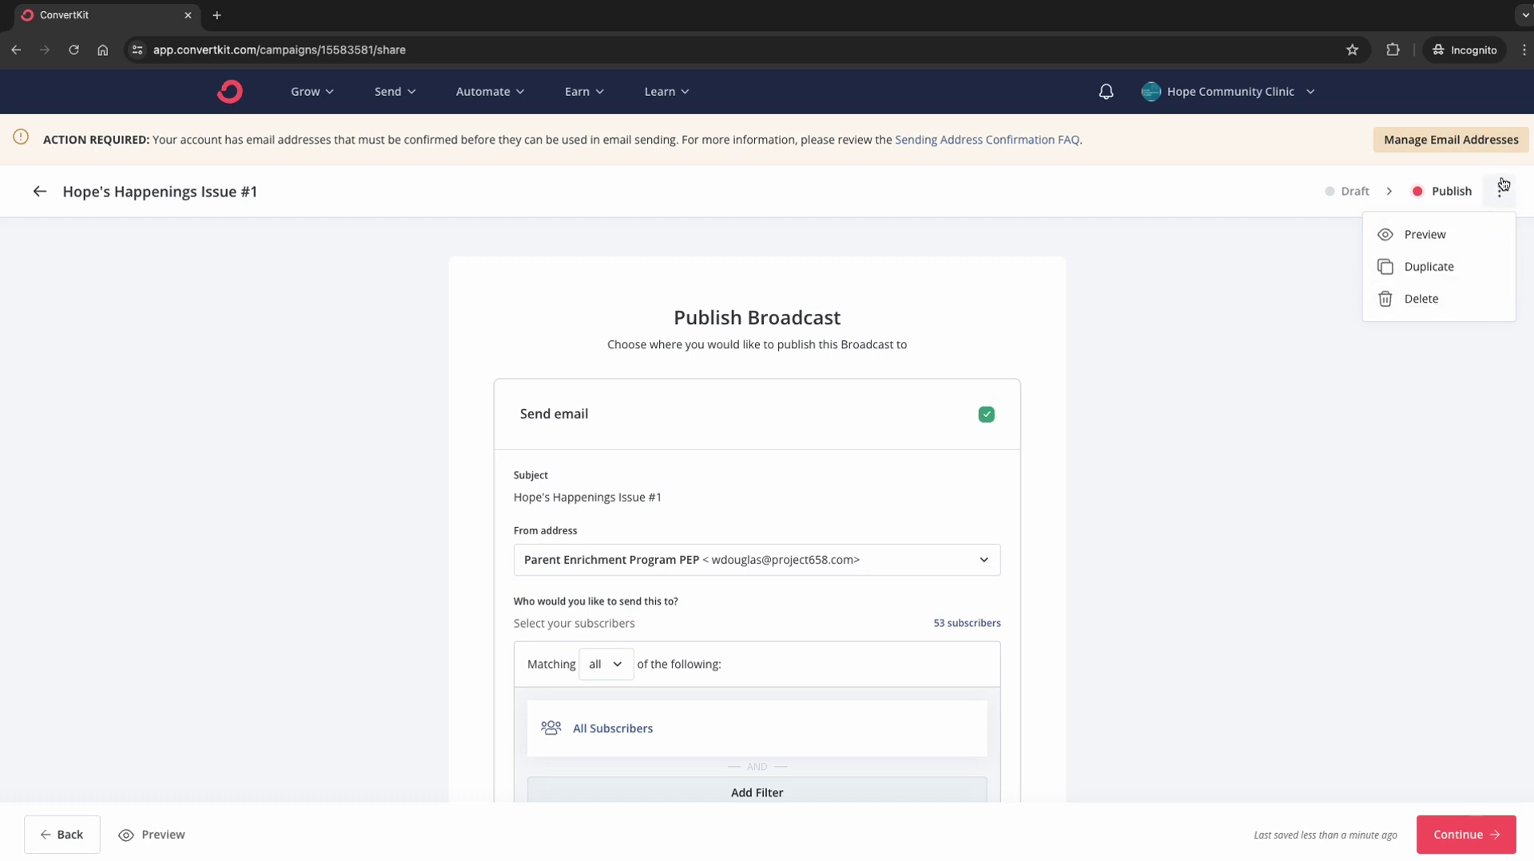
{"action": "left_click", "coordinate": [1429, 309]}
{"action": "left_click", "coordinate": [700, 512]}
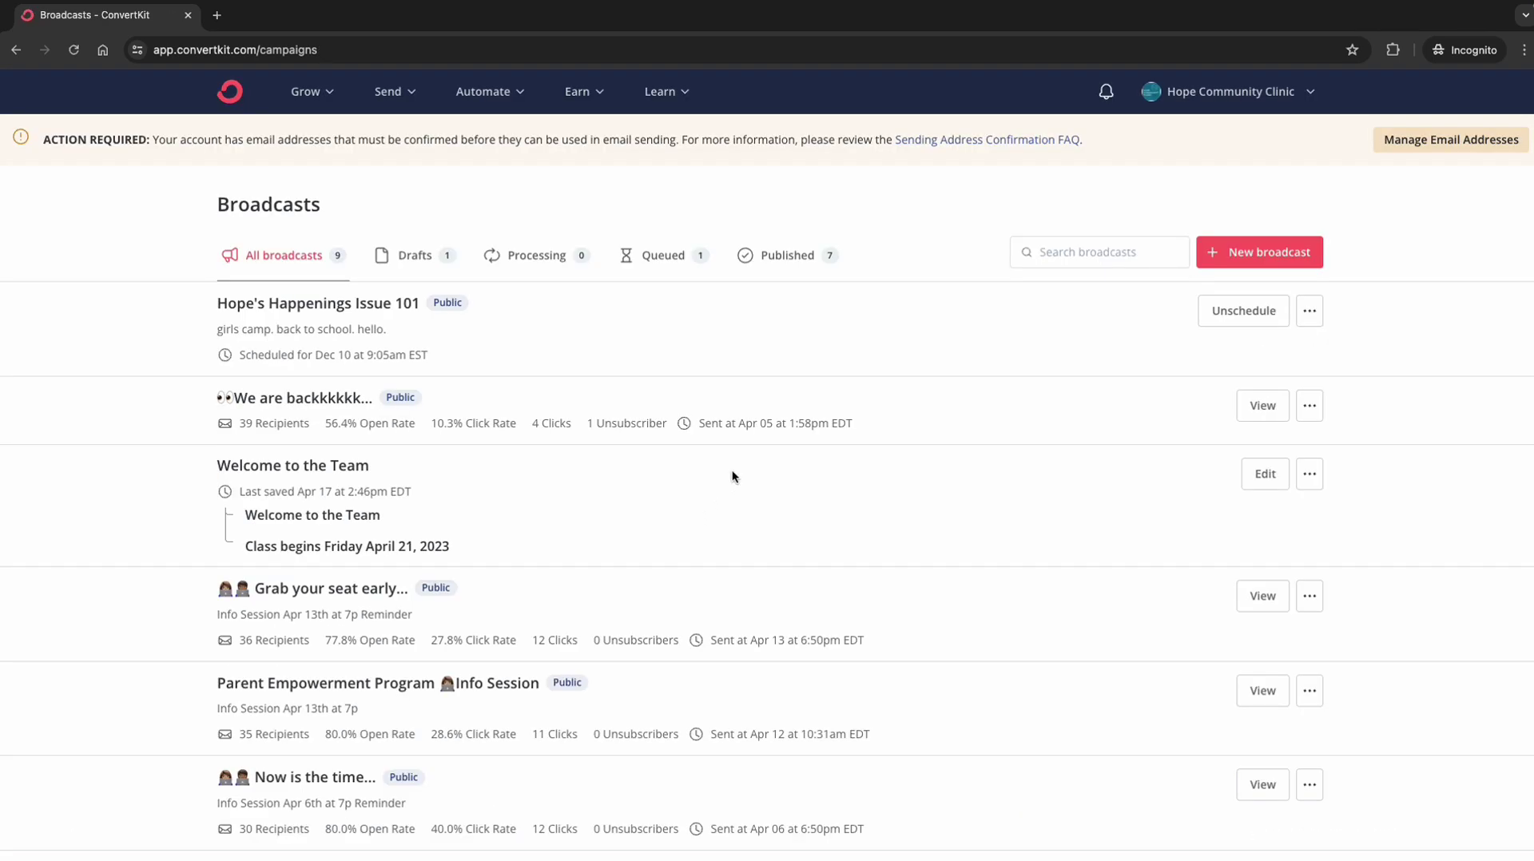
Step: Unschedule Hope's Happenings Issue 101 and then delete it
{"action": "left_click", "coordinate": [1309, 310]}
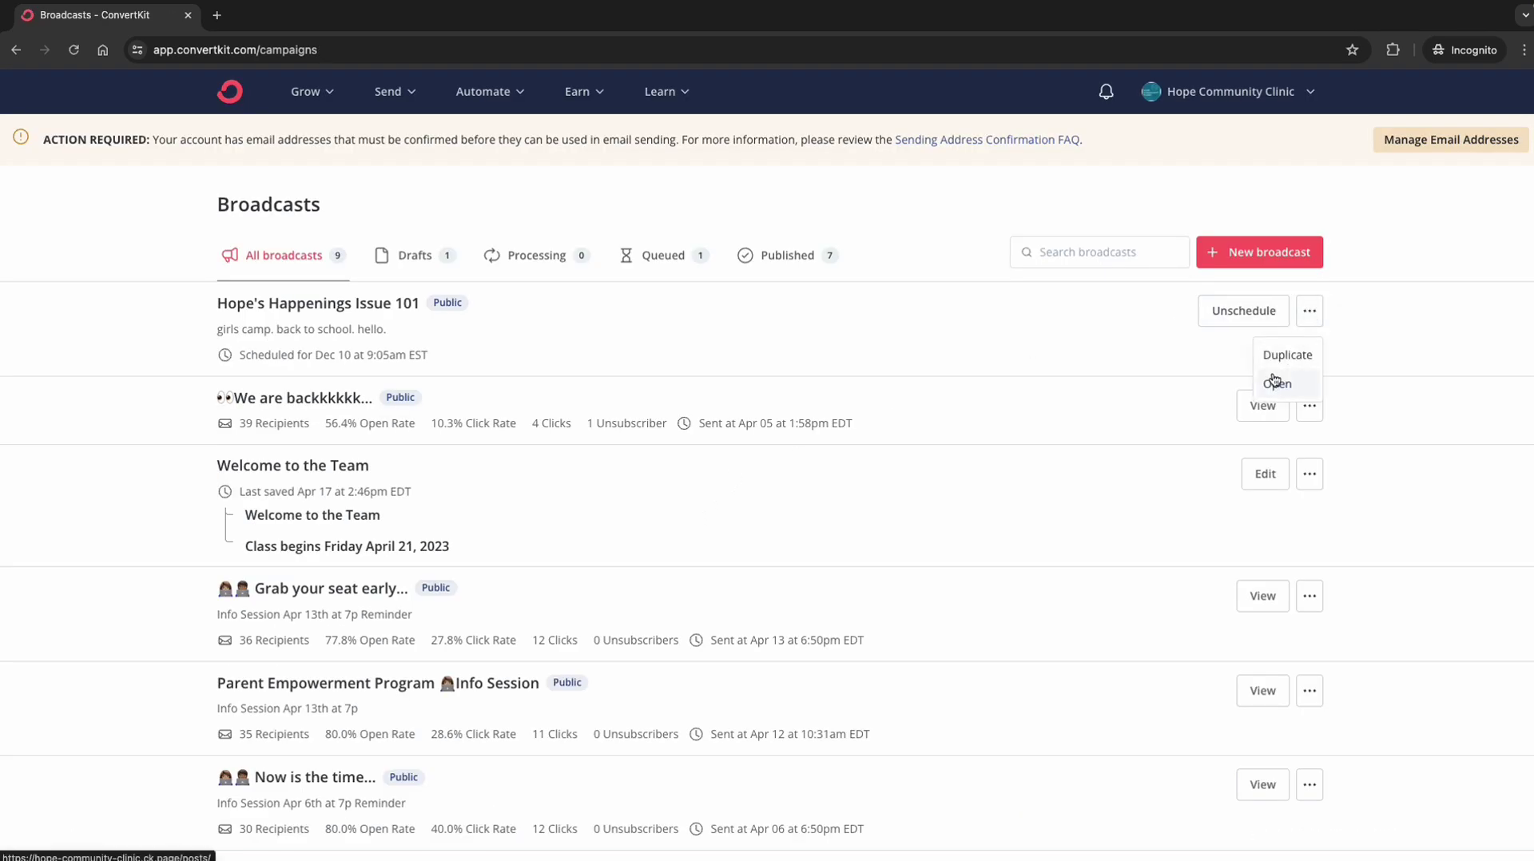
{"action": "left_click", "coordinate": [1221, 315]}
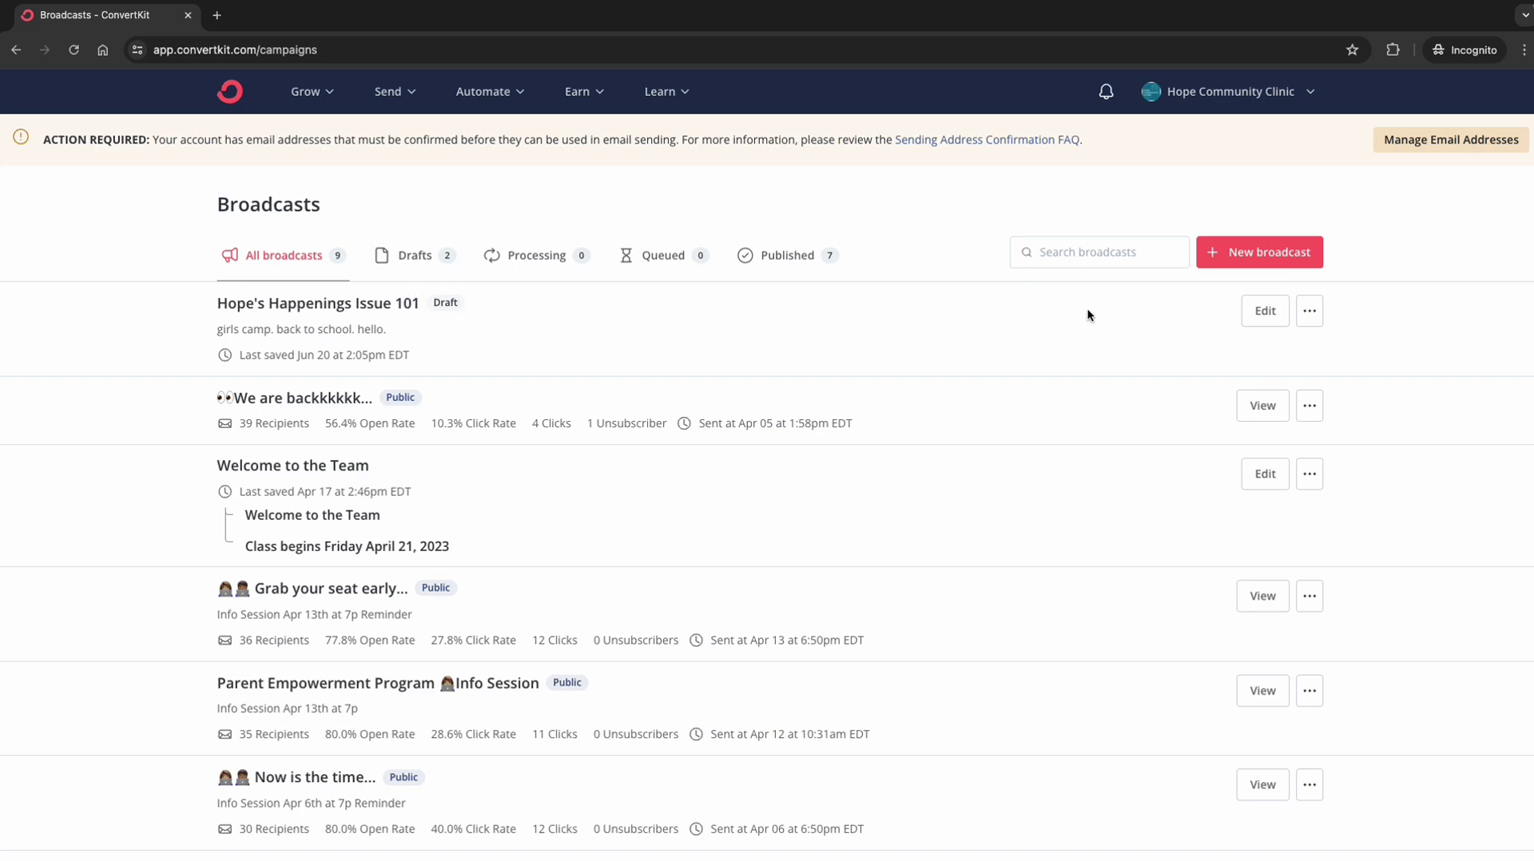
{"action": "left_click", "coordinate": [1309, 313]}
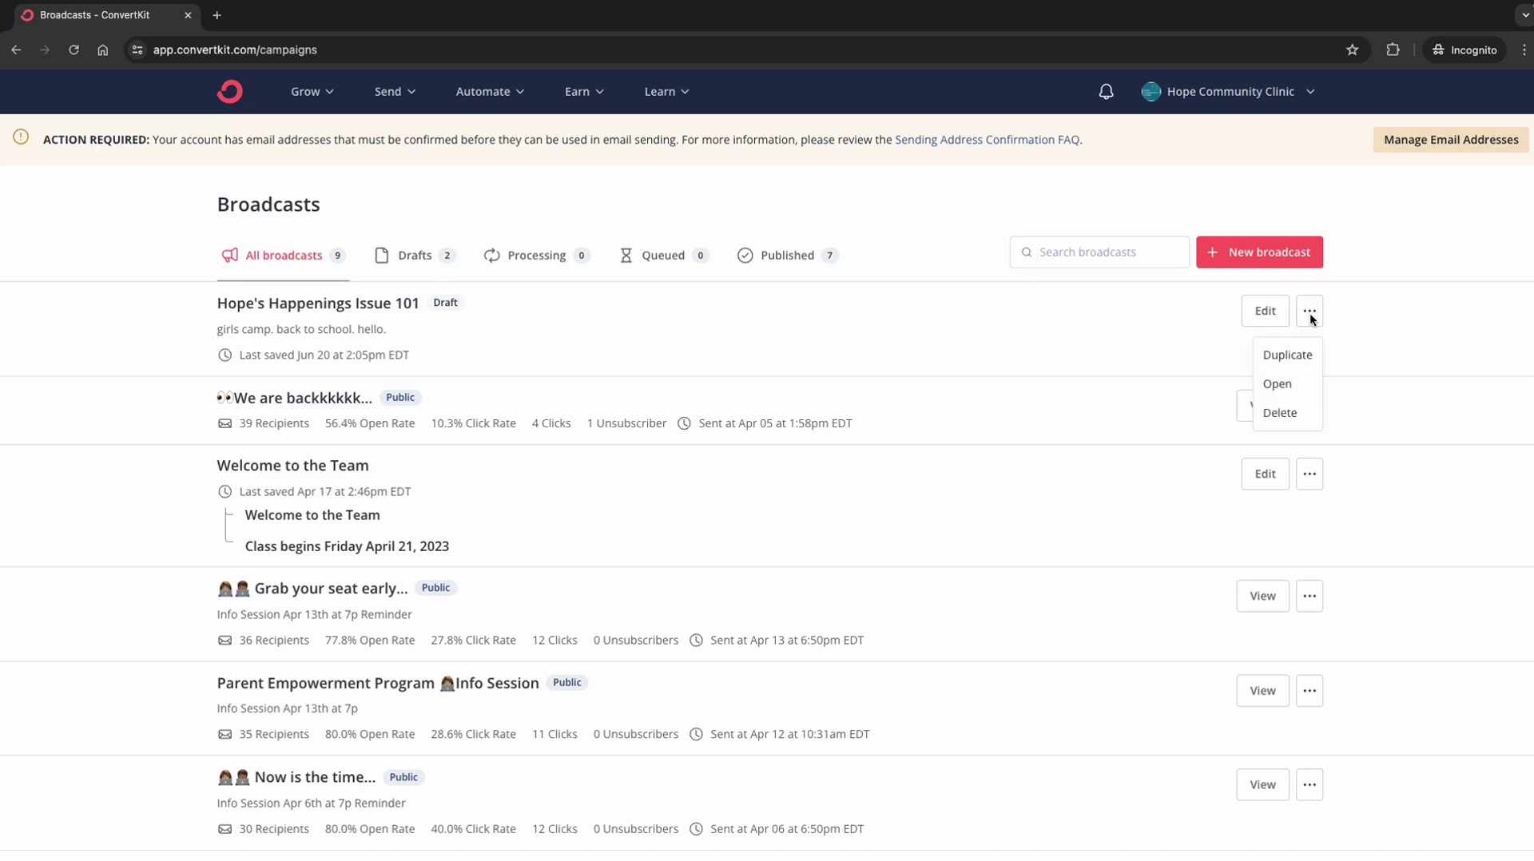
{"action": "left_click", "coordinate": [1288, 416]}
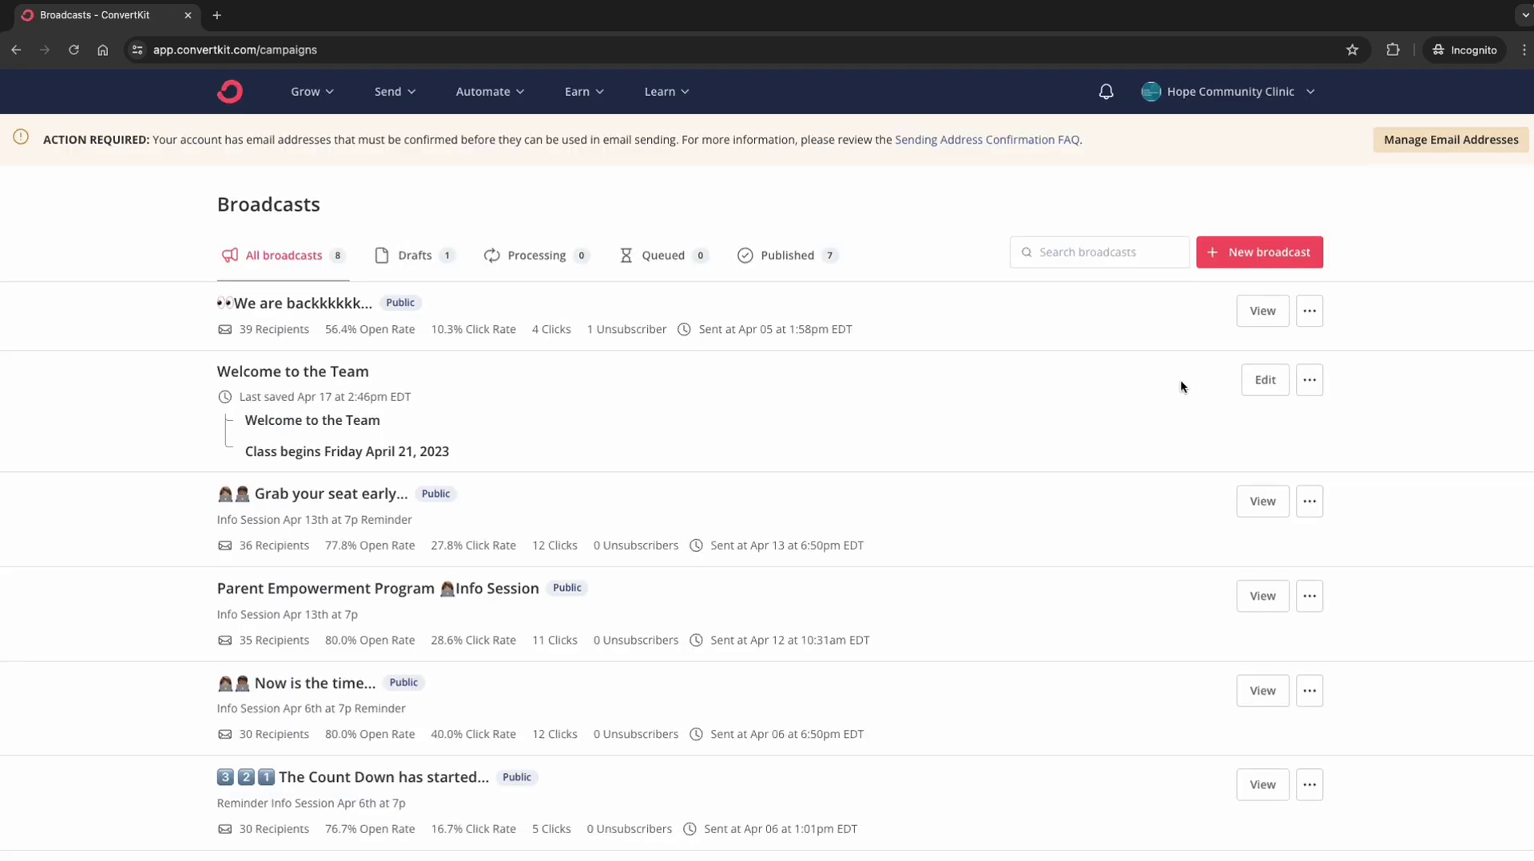